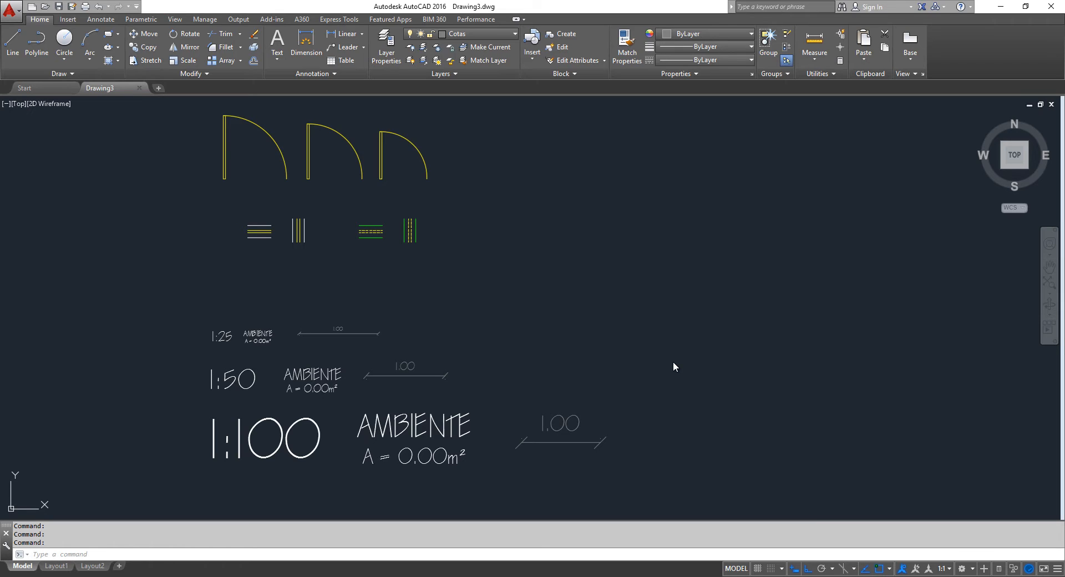
# Step: Make Textos the current layer and draw a circle of radius 0.006 in the empty area beside the smallest door
pyautogui.click(499, 41)
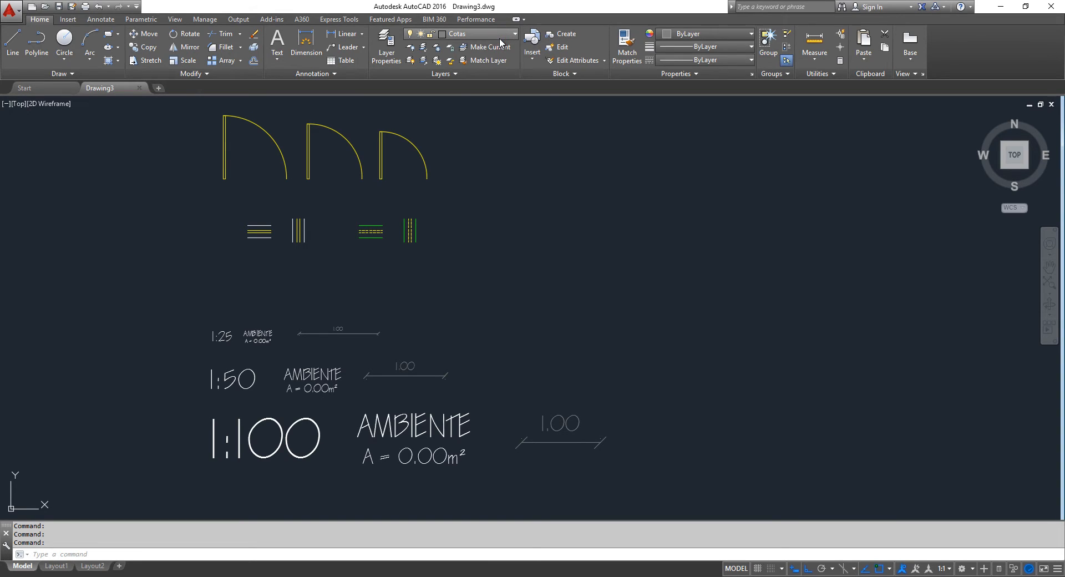
pyautogui.click(483, 171)
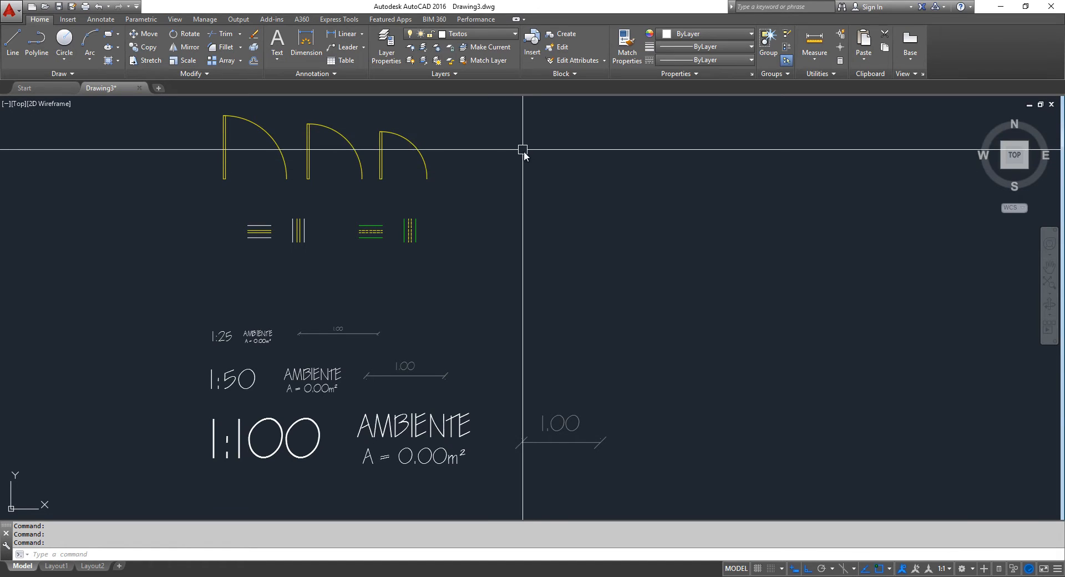
pyautogui.scroll(5, 501, 156)
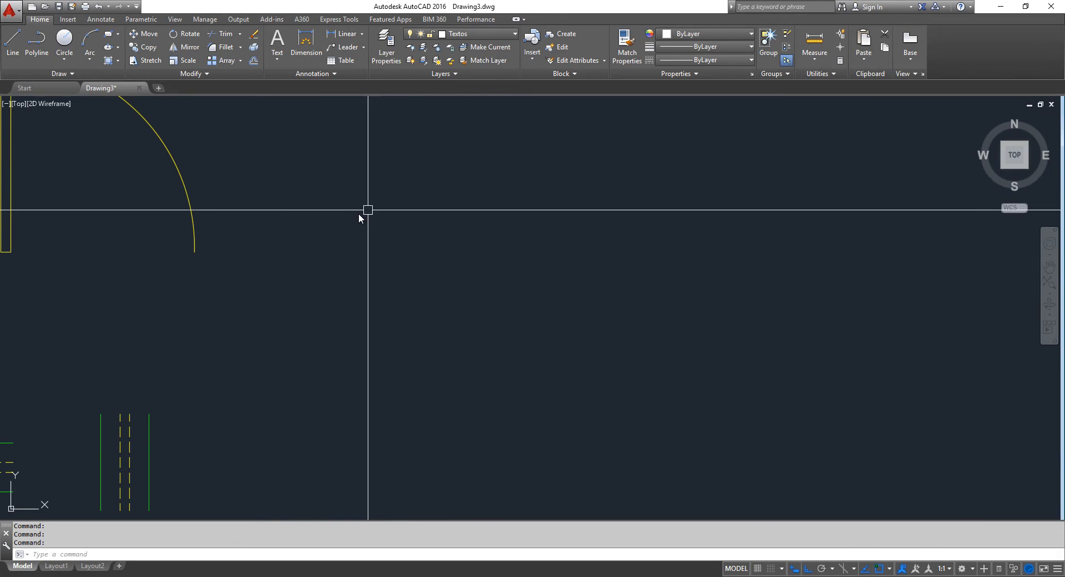
pyautogui.scroll(-5, 419, 240)
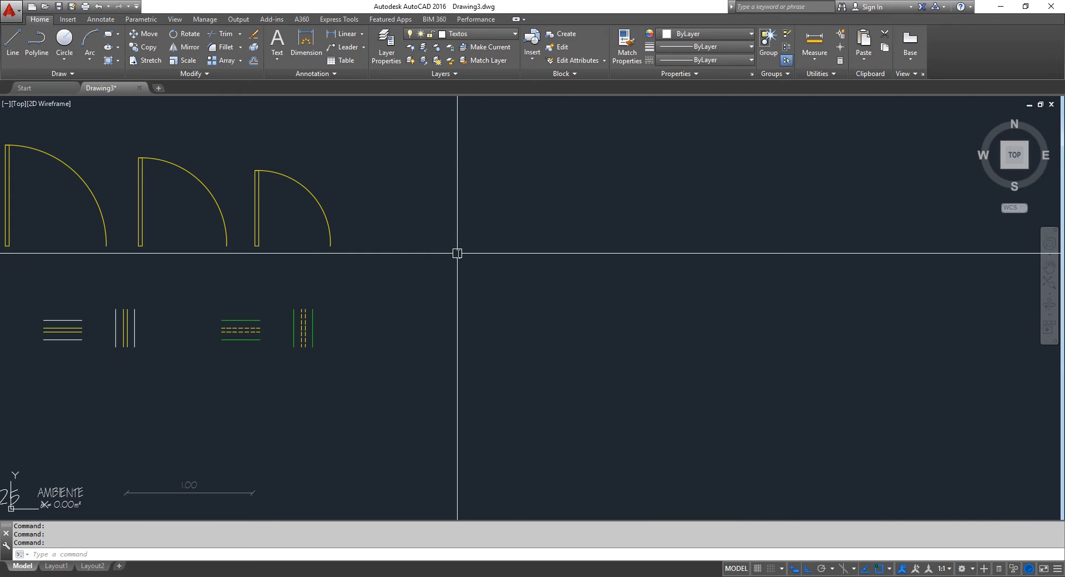
pyautogui.write('c')
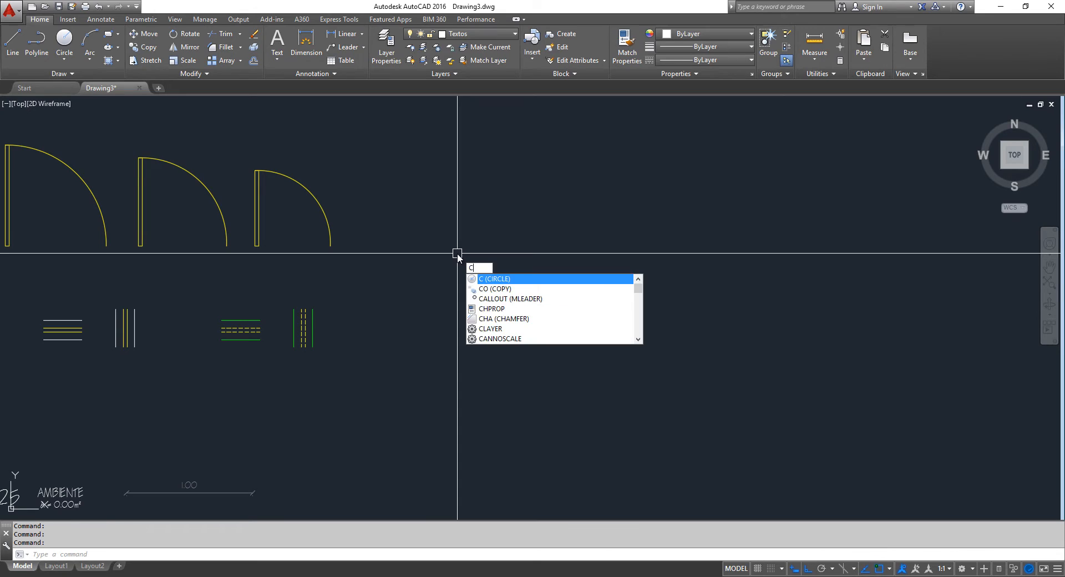
pyautogui.press('Return')
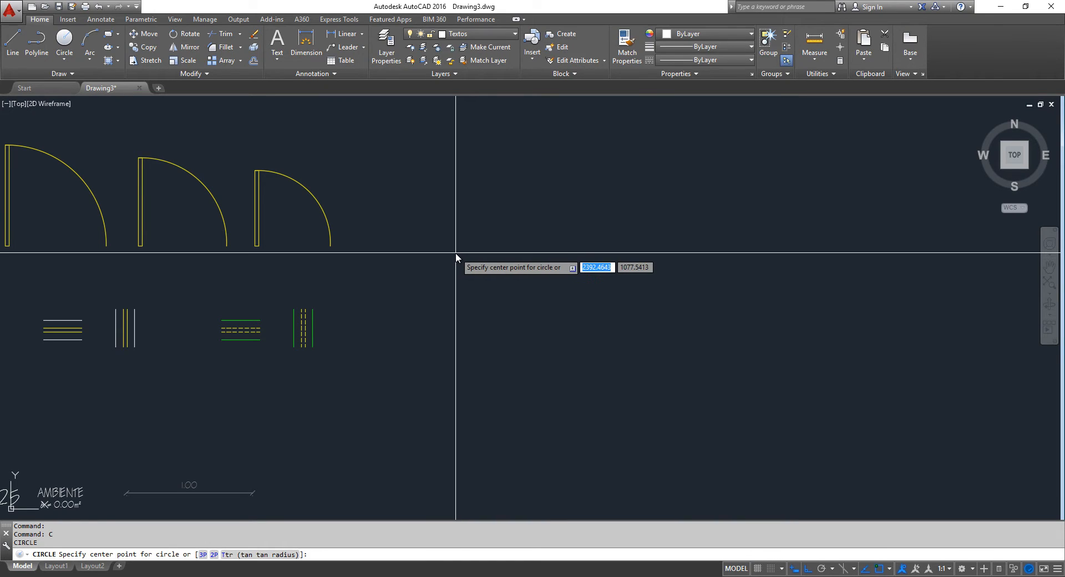
pyautogui.click(456, 253)
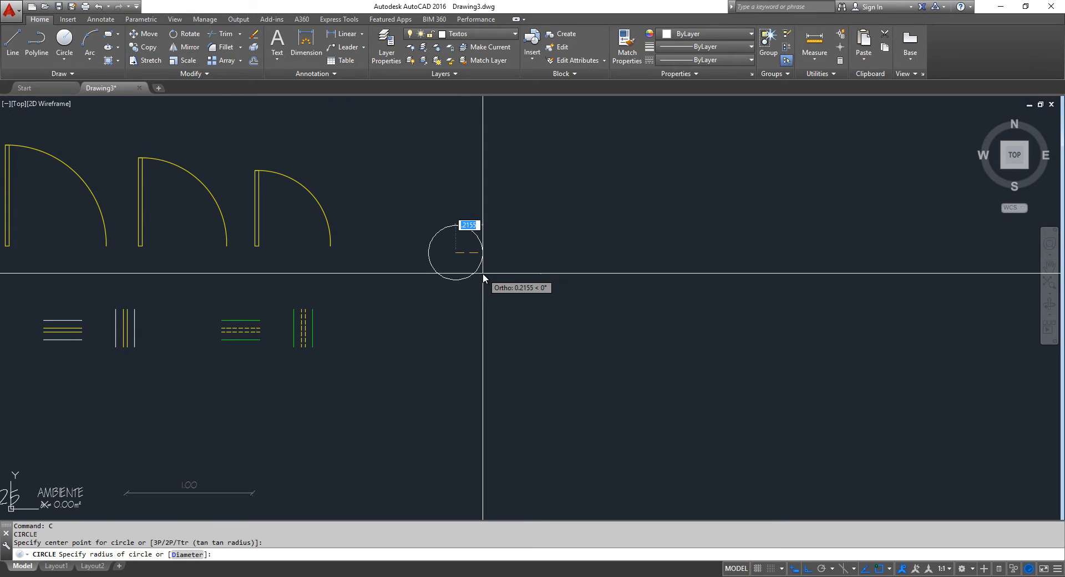
pyautogui.write('.006')
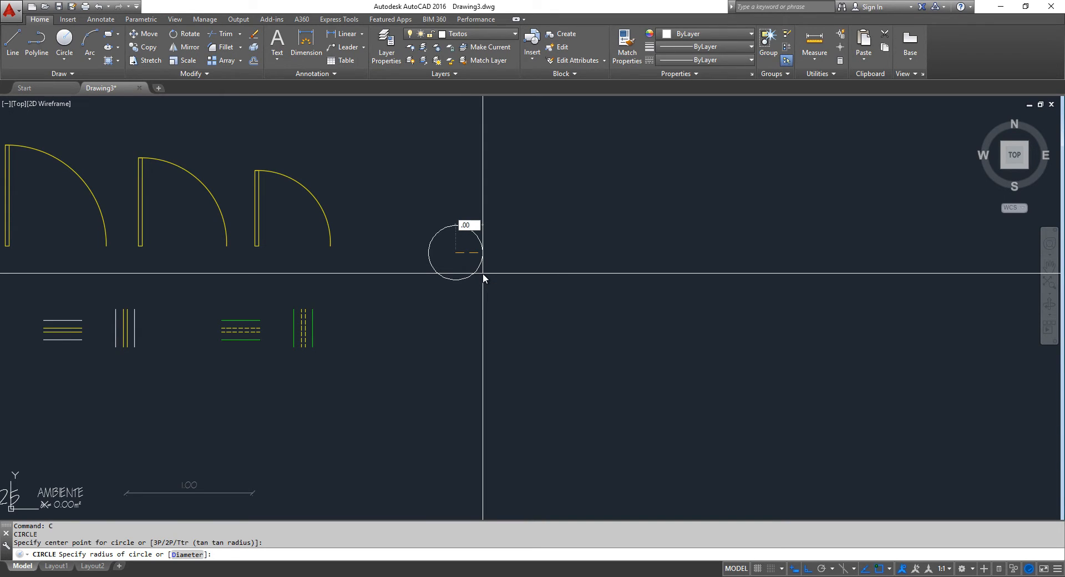
pyautogui.press('Return')
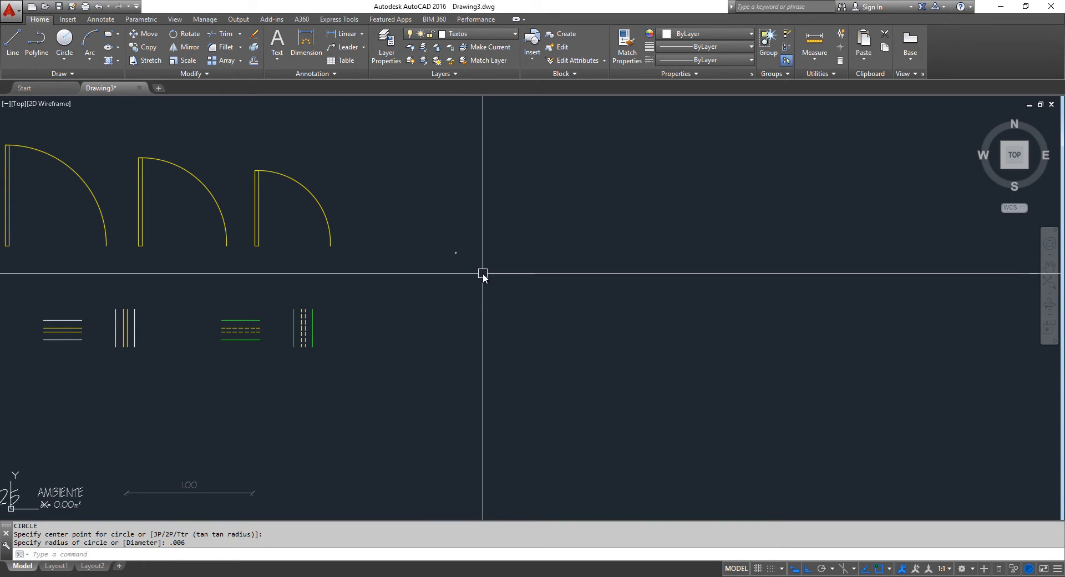
# Step: Draw a horizontal line 0.01 long from the circle's center toward the left
pyautogui.scroll(6, 456, 253)
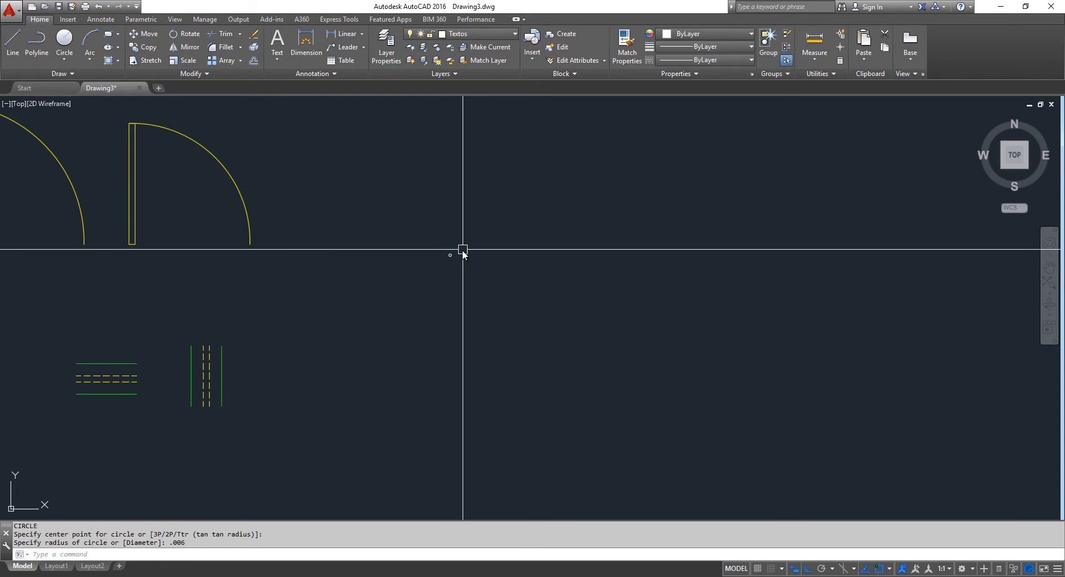
pyautogui.scroll(5, 444, 253)
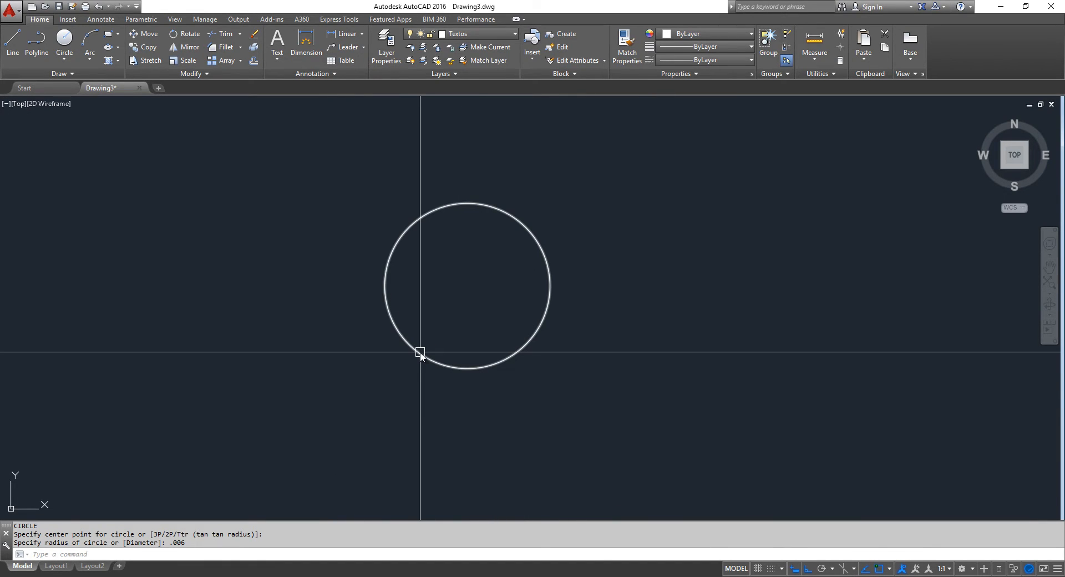
pyautogui.write('L')
pyautogui.press('Return')
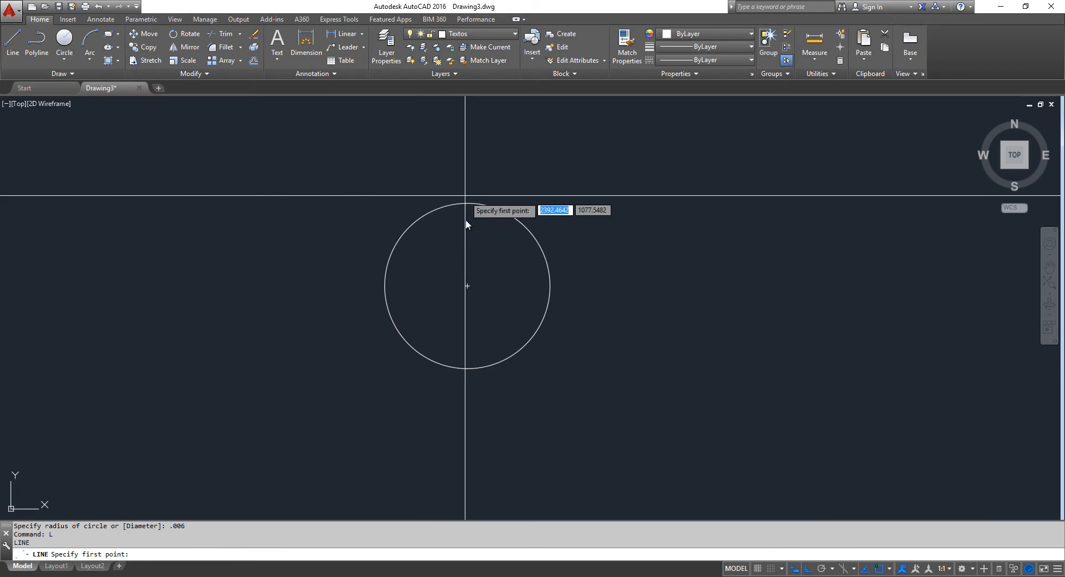
pyautogui.click(467, 286)
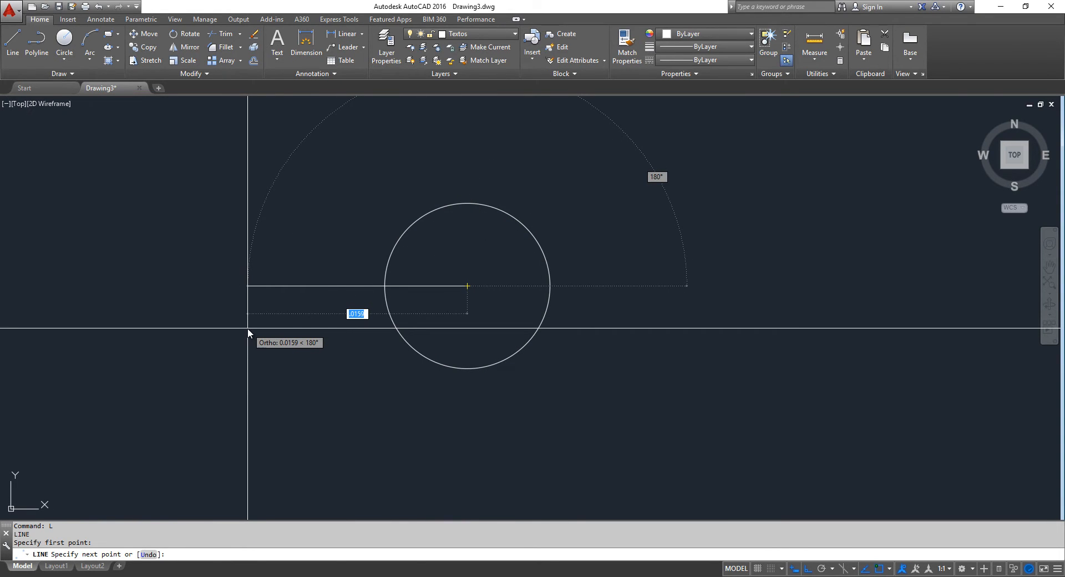
pyautogui.write('.01')
pyautogui.press('Return')
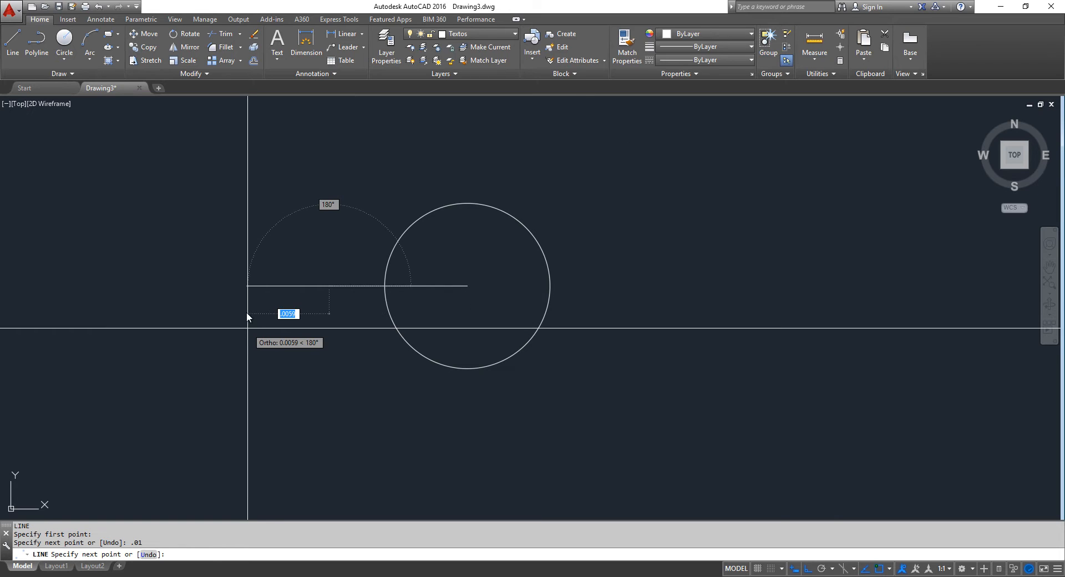
pyautogui.press('Return')
# Step: Draw a line 0.01 straight up from the circle's center and continue it diagonally to the horizontal line's outer end
pyautogui.press('Return')
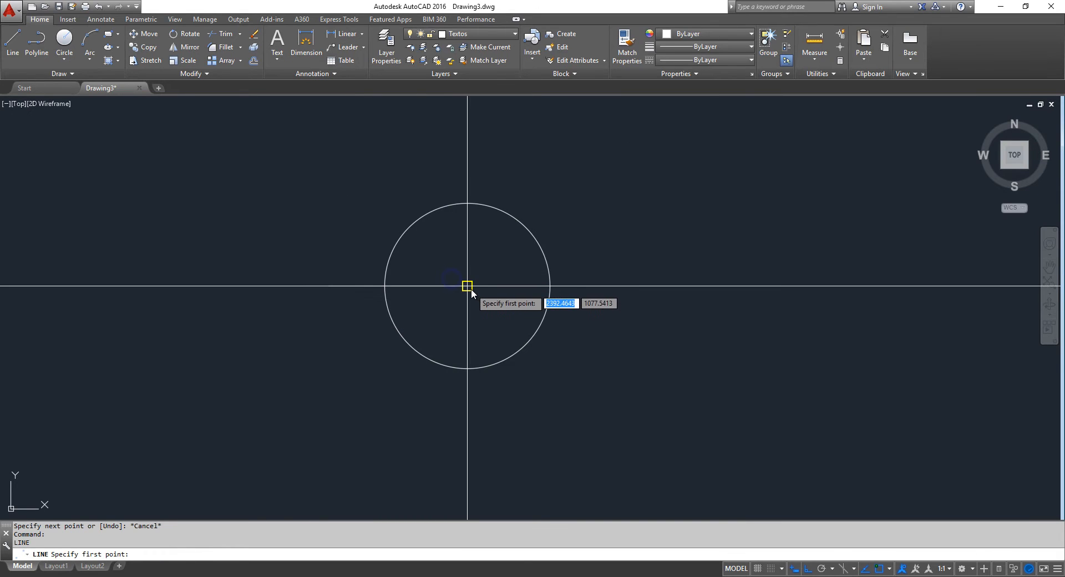
pyautogui.click(470, 288)
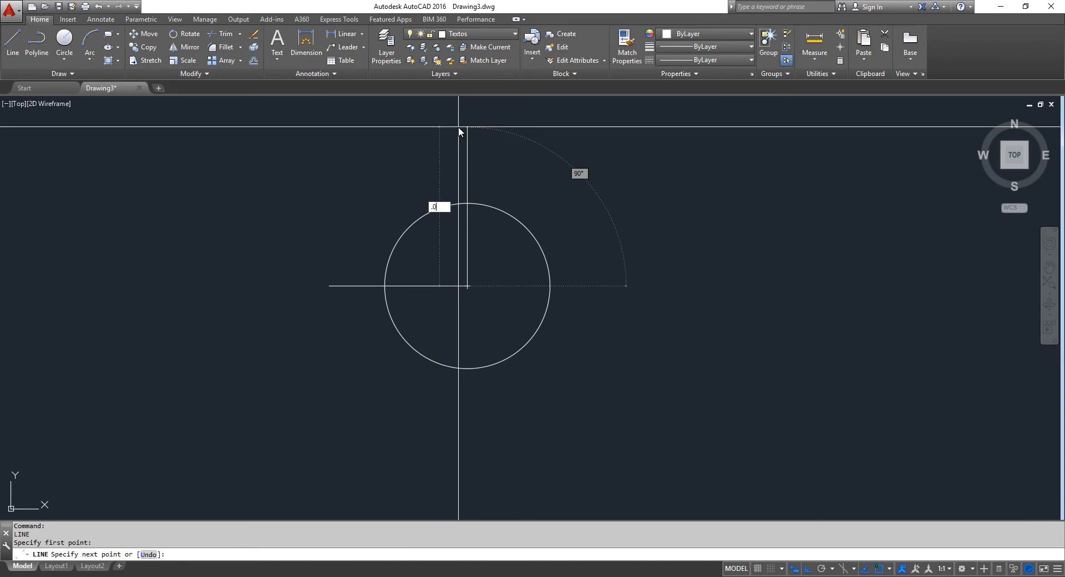
pyautogui.scroll(4, 459, 132)
pyautogui.scroll(-4, 439, 228)
pyautogui.write('.01')
pyautogui.press('Return')
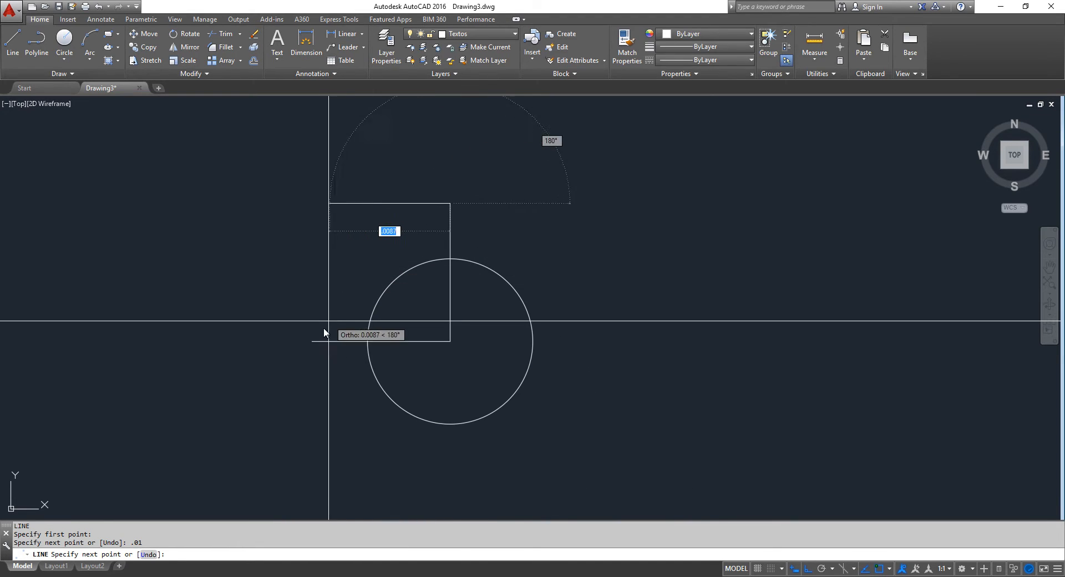
pyautogui.click(312, 341)
pyautogui.press('Escape')
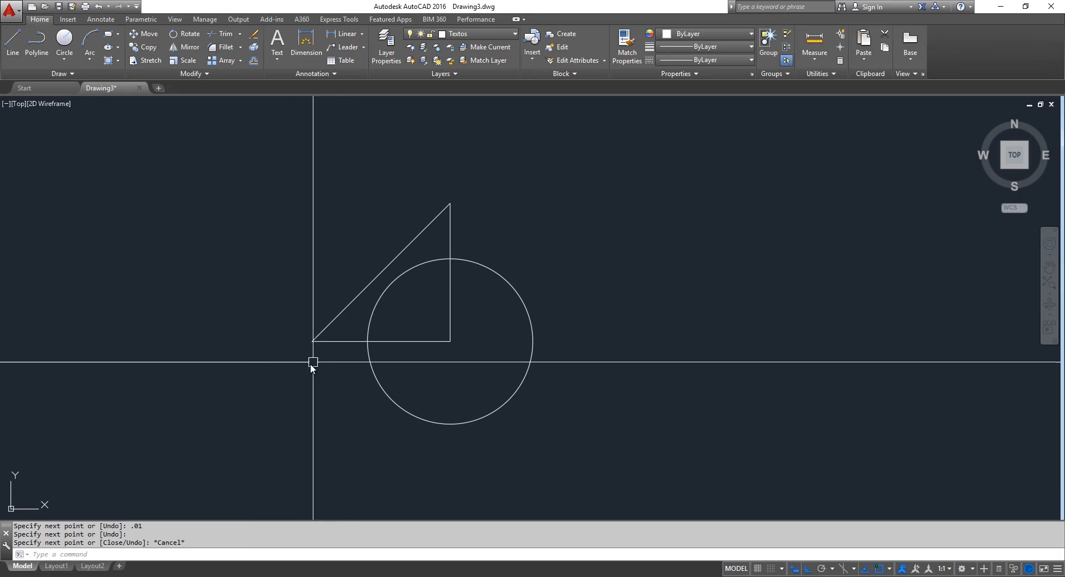
# Step: Mirror the diagonal and horizontal lines about the vertical line through the circle's center, keeping the originals
pyautogui.click(325, 366)
pyautogui.click(266, 290)
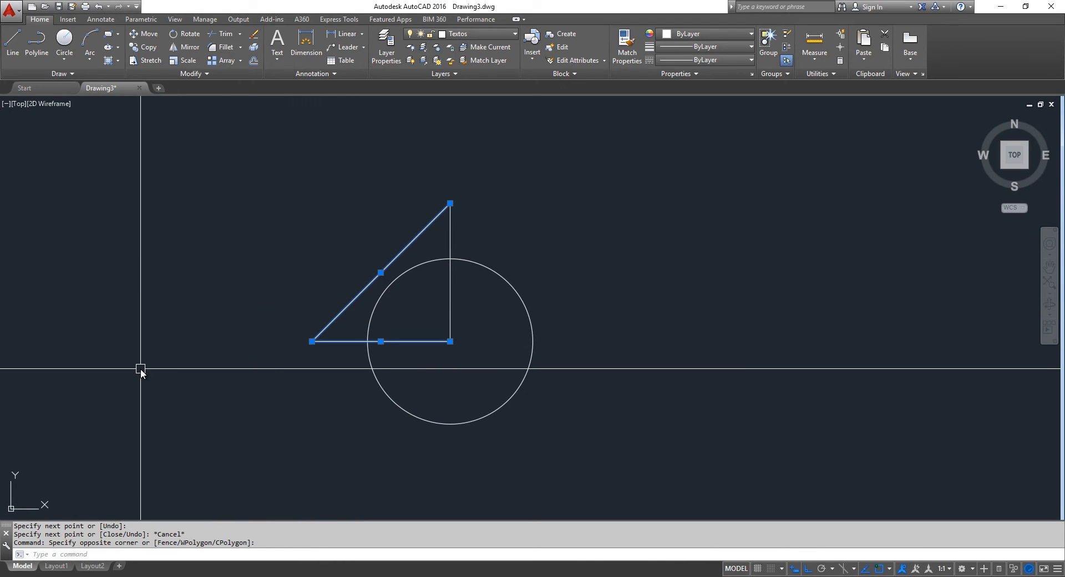
pyautogui.write('MI')
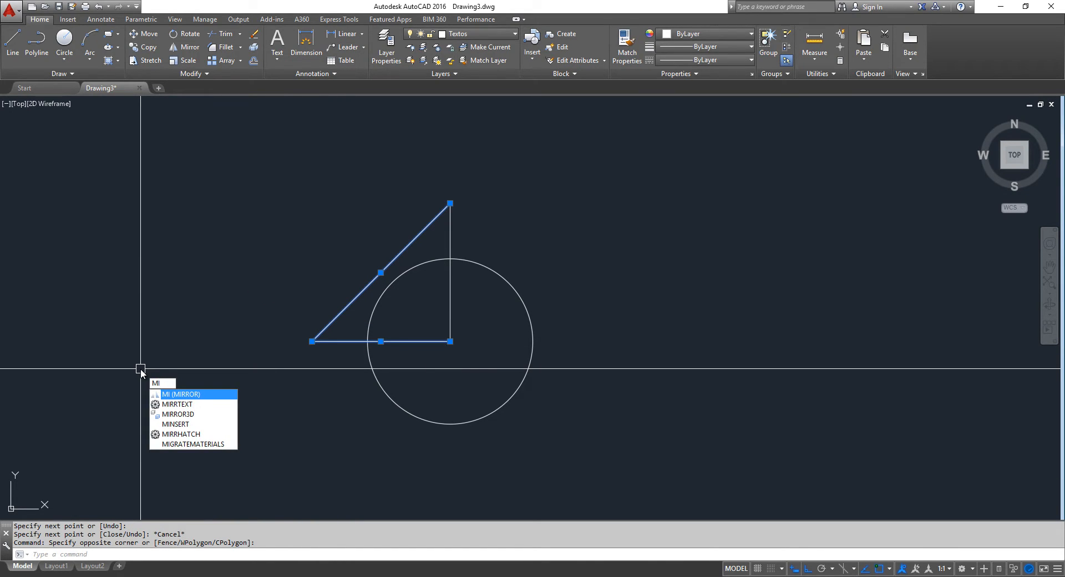
pyautogui.press('Return')
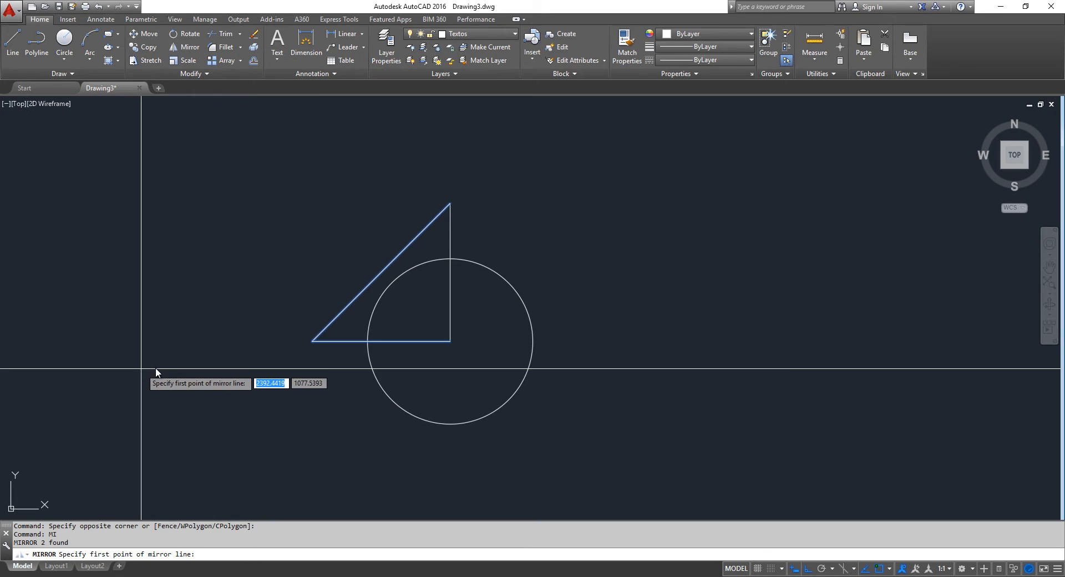
pyautogui.click(448, 342)
pyautogui.click(451, 151)
pyautogui.press('Return')
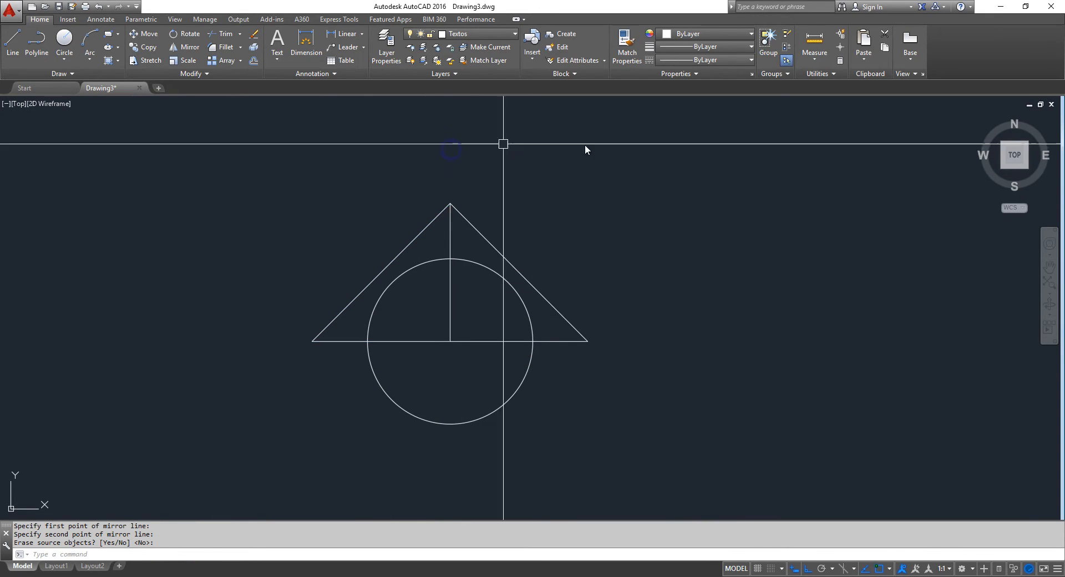
# Step: Delete the vertical line in the middle of the triangle
pyautogui.click(462, 240)
pyautogui.click(423, 250)
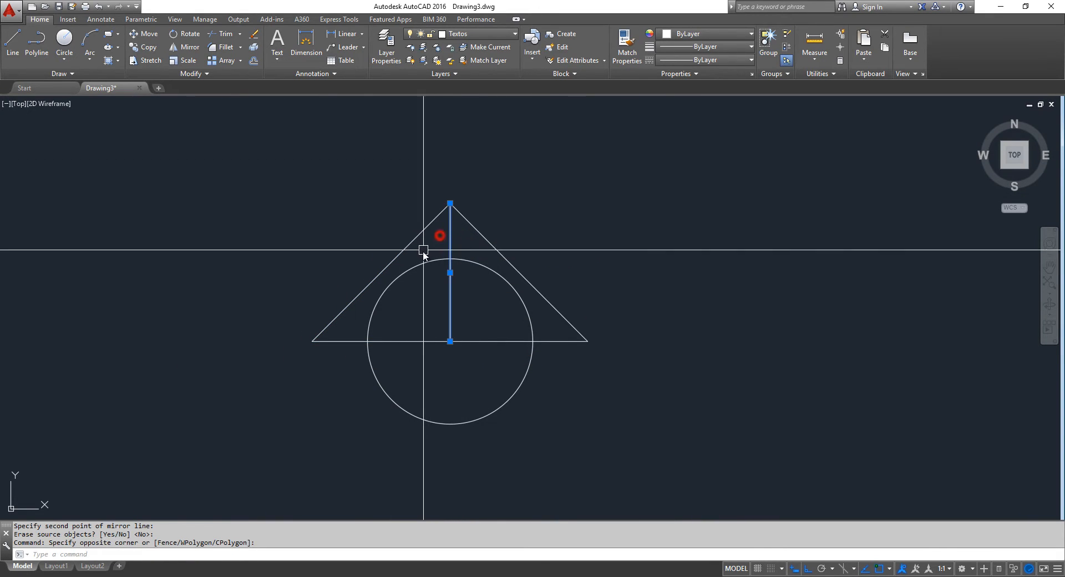
pyautogui.press('Delete')
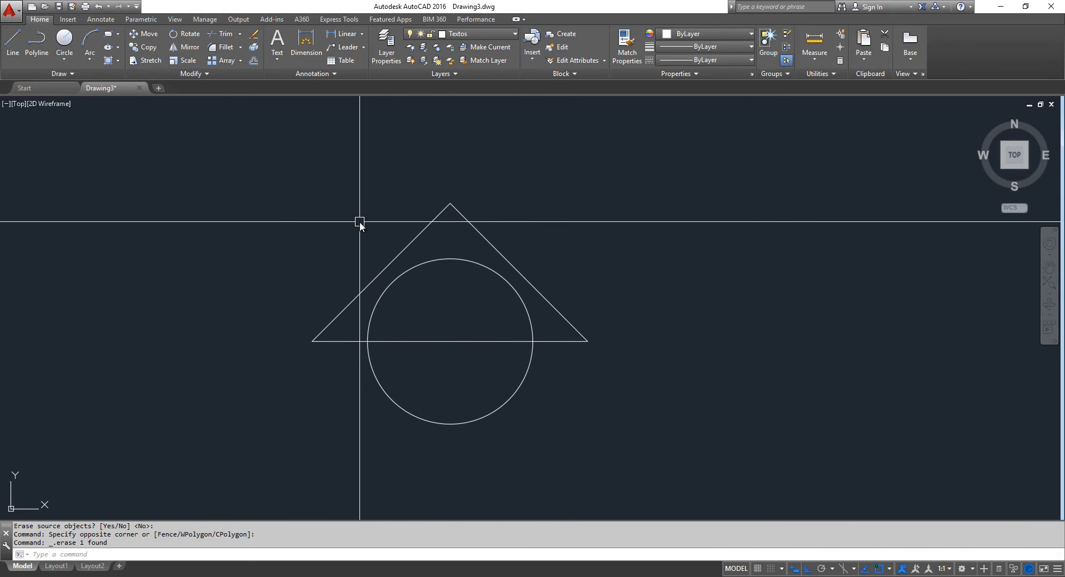
# Step: Try filling the triangle area outside the circle with a SOLID hatch, and undo the fill
pyautogui.write('H')
pyautogui.press('Return')
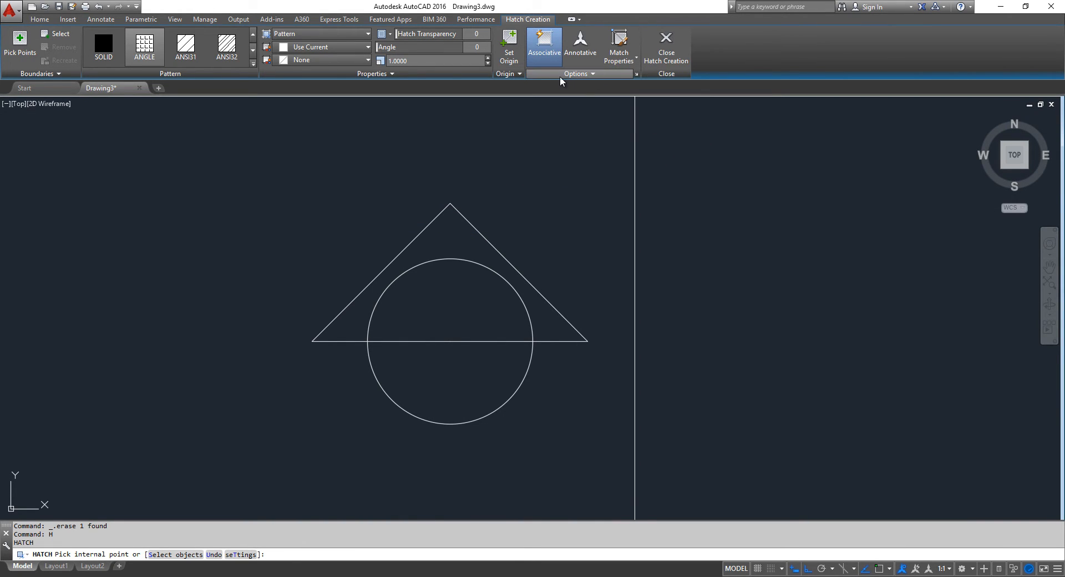
pyautogui.click(637, 73)
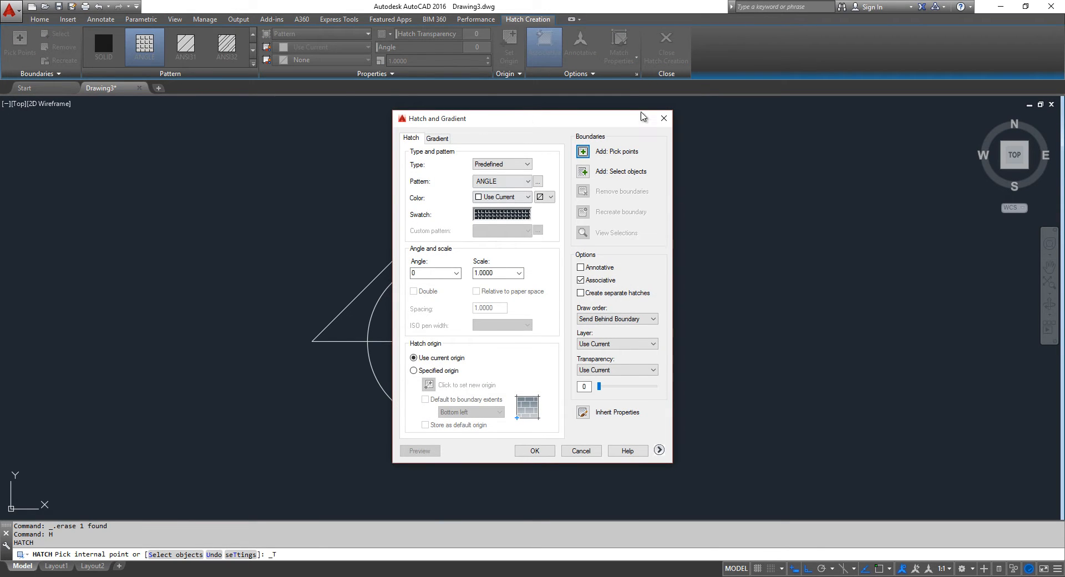
pyautogui.click(664, 118)
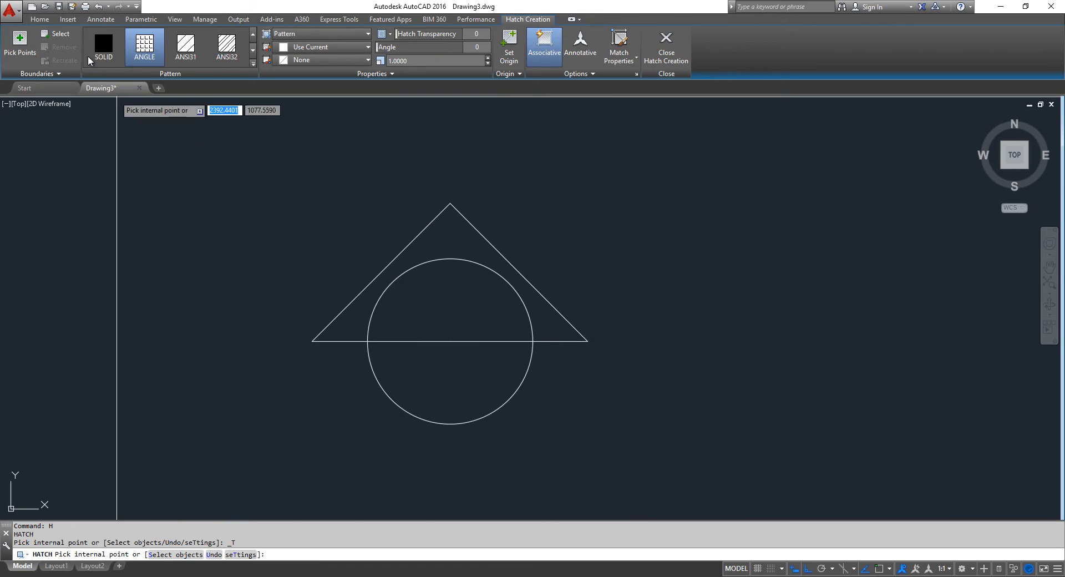
pyautogui.click(253, 64)
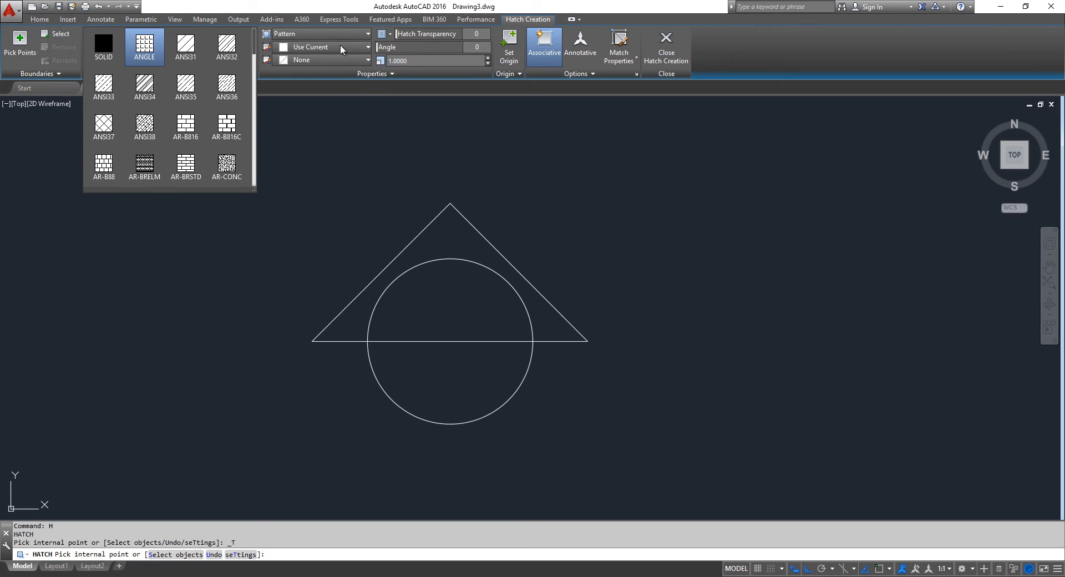
pyautogui.click(374, 156)
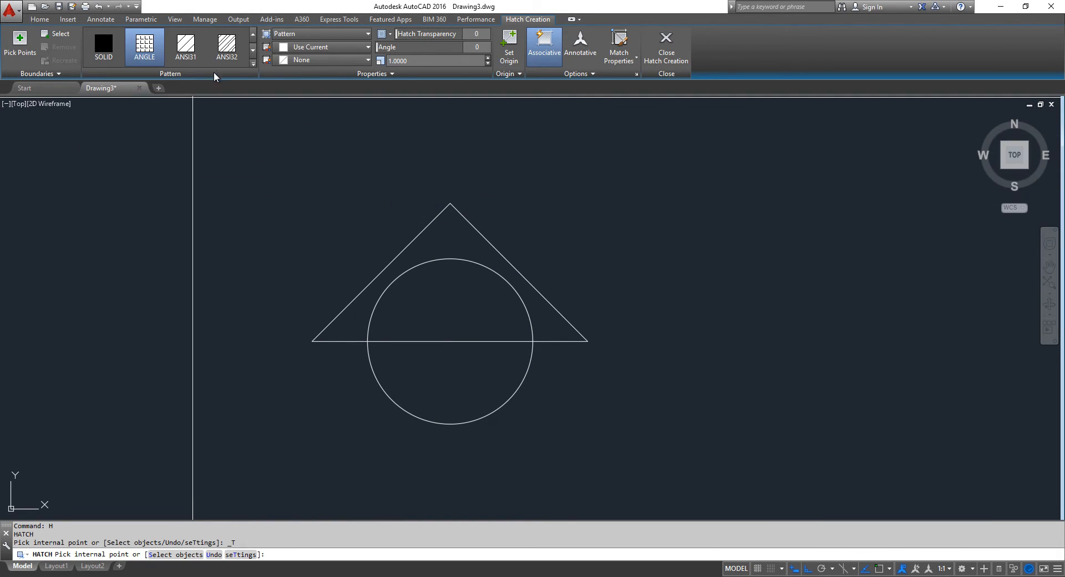
pyautogui.click(106, 51)
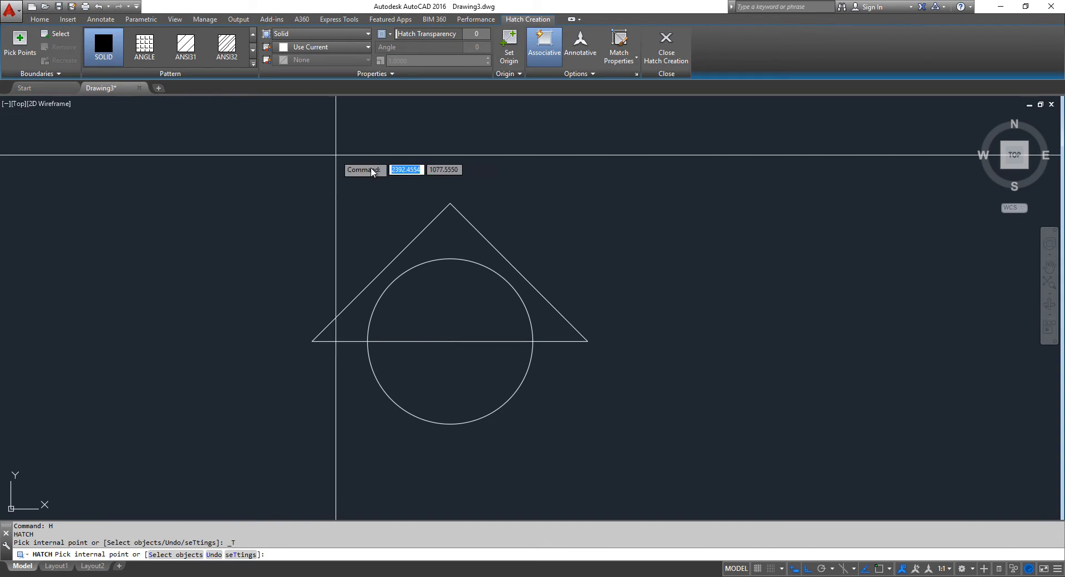
pyautogui.click(453, 237)
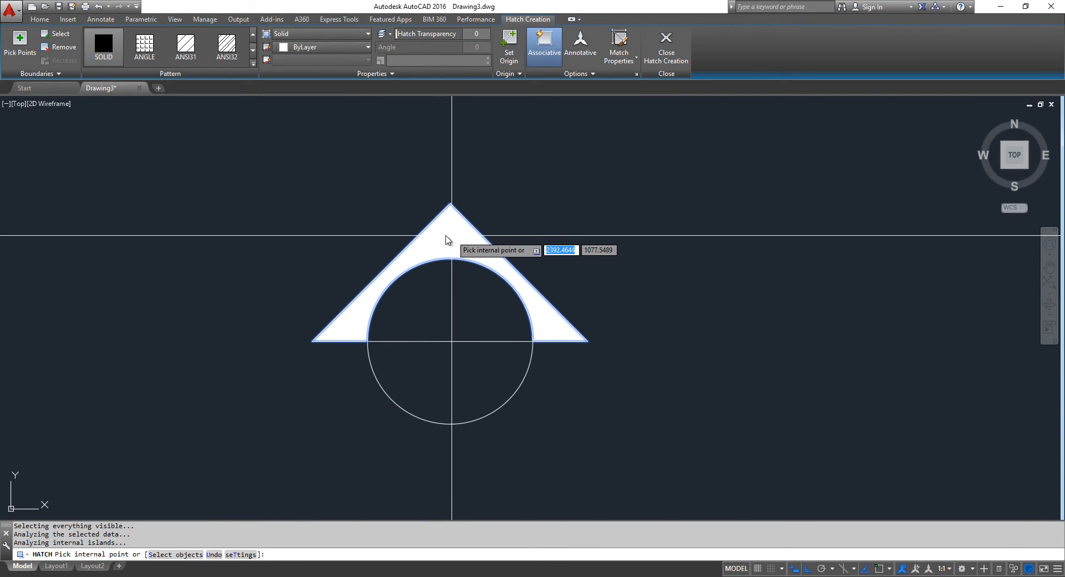
pyautogui.press('Return')
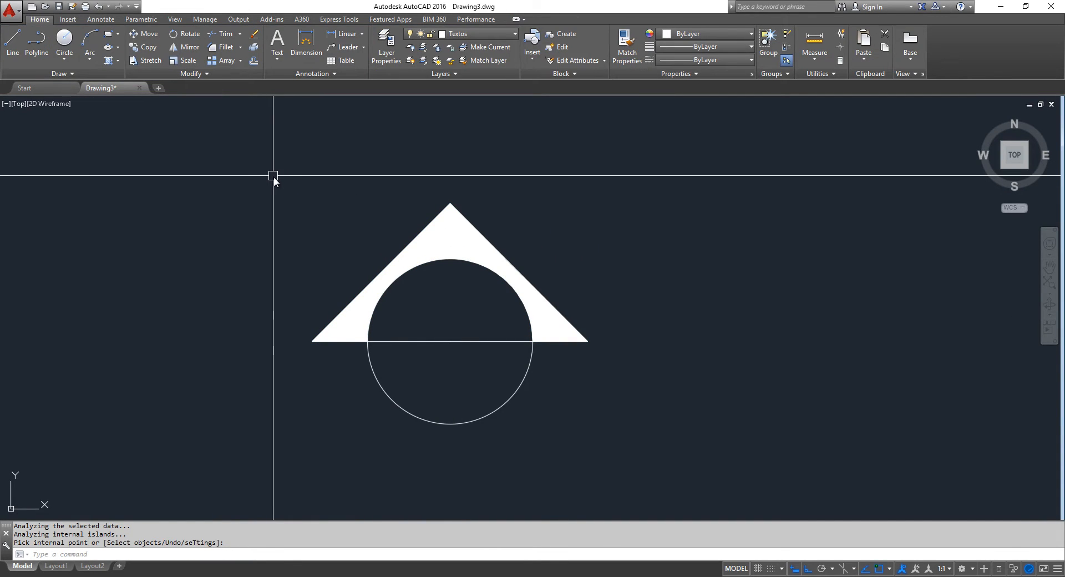
pyautogui.hotkey('ctrl', 'z')
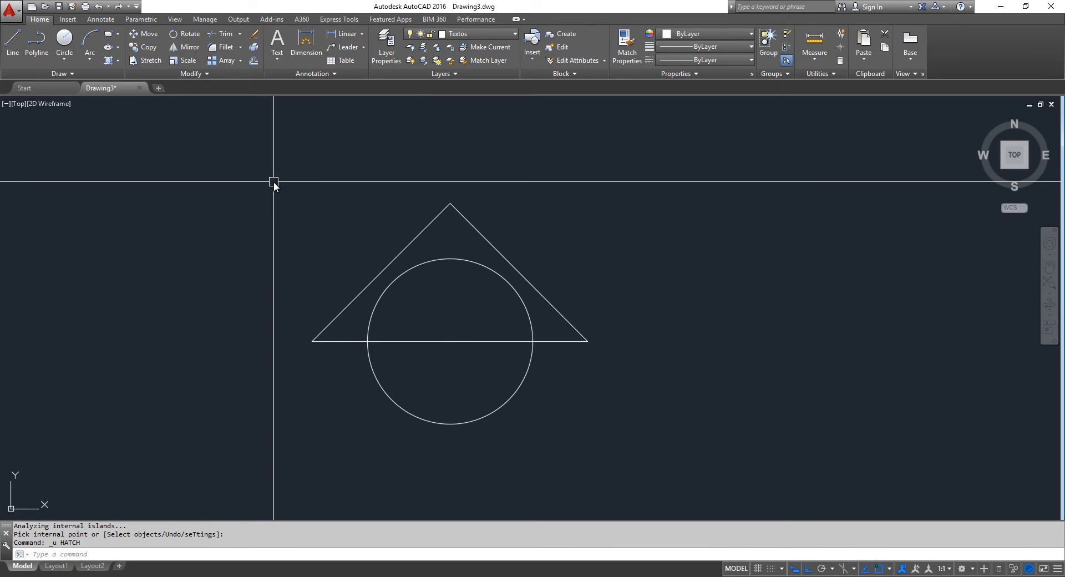
# Step: Hatch the triangle area outside the circle with the predefined SOLID pattern by picking an internal point above the circle
pyautogui.write('H')
pyautogui.press('Return')
pyautogui.click(637, 74)
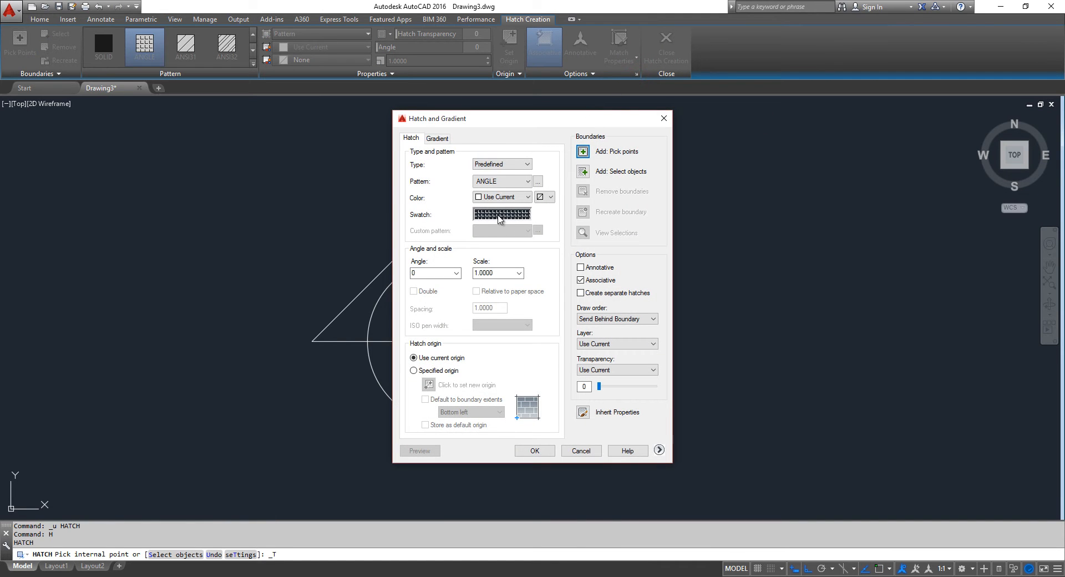
pyautogui.click(499, 216)
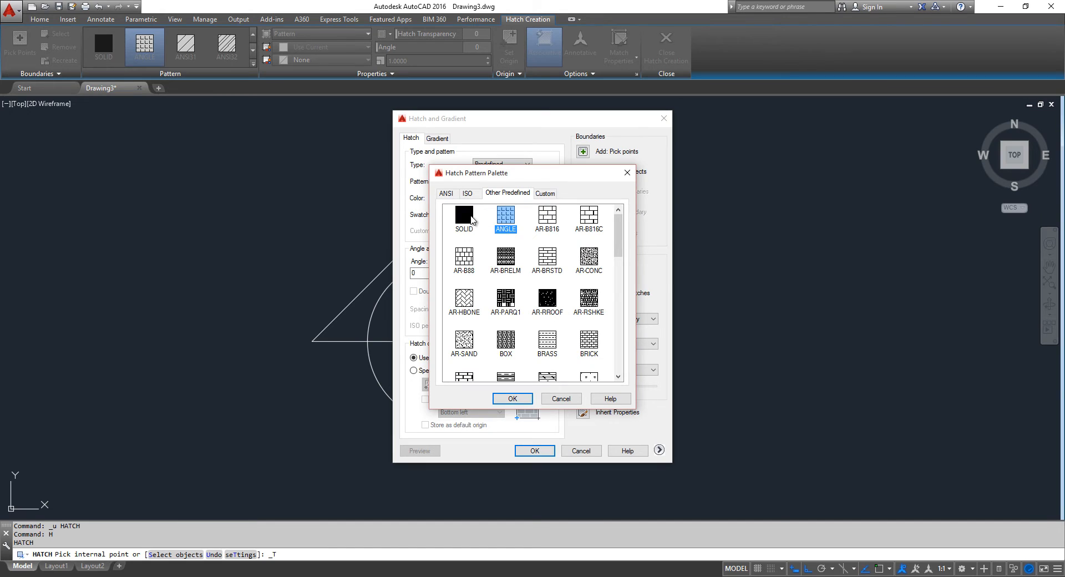
pyautogui.click(628, 172)
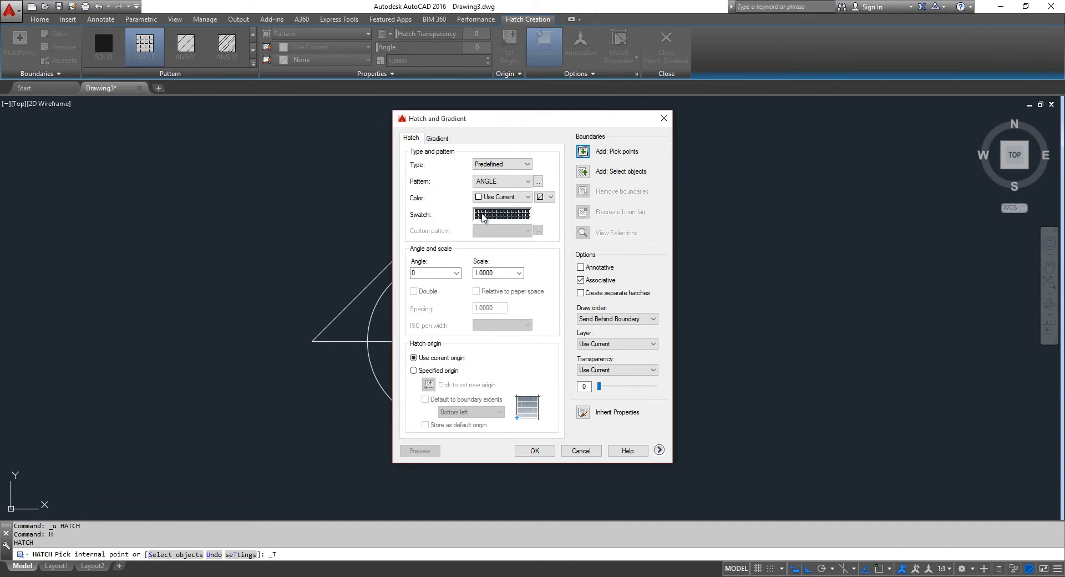
pyautogui.click(483, 216)
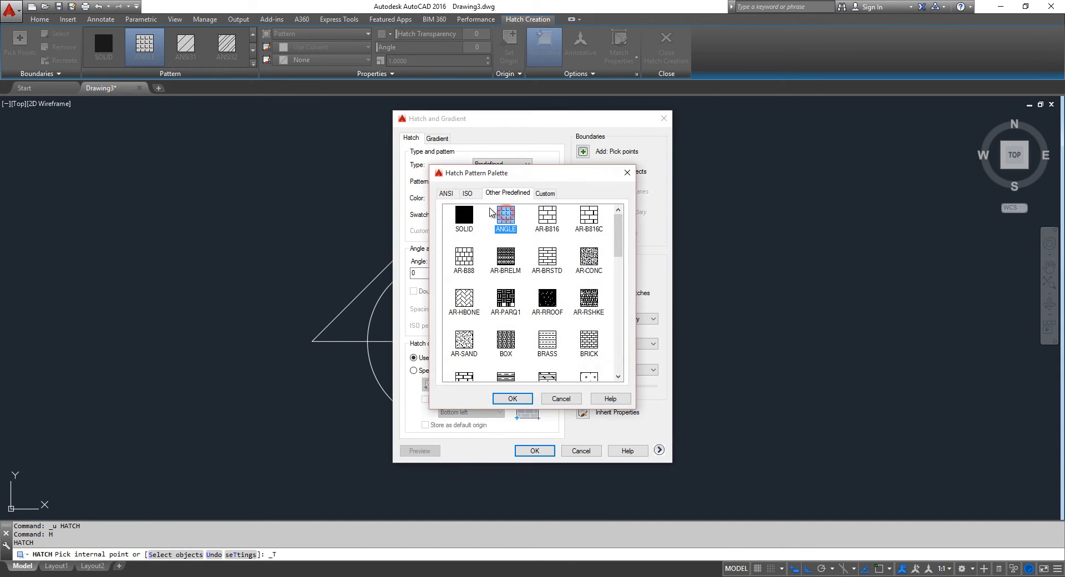
pyautogui.click(463, 217)
pyautogui.click(508, 399)
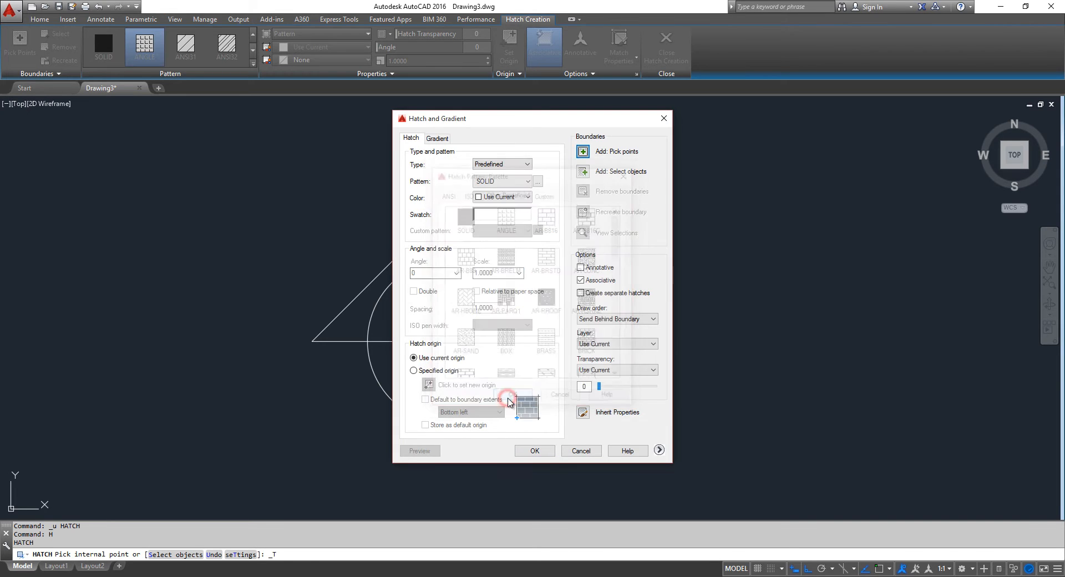
pyautogui.click(584, 152)
pyautogui.click(449, 243)
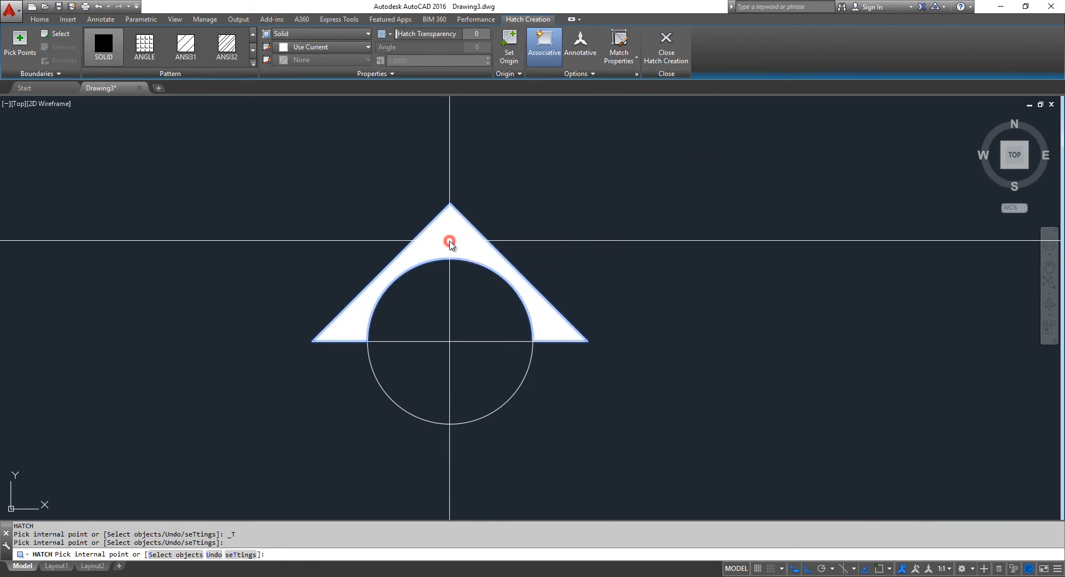
pyautogui.rightClick(146, 311)
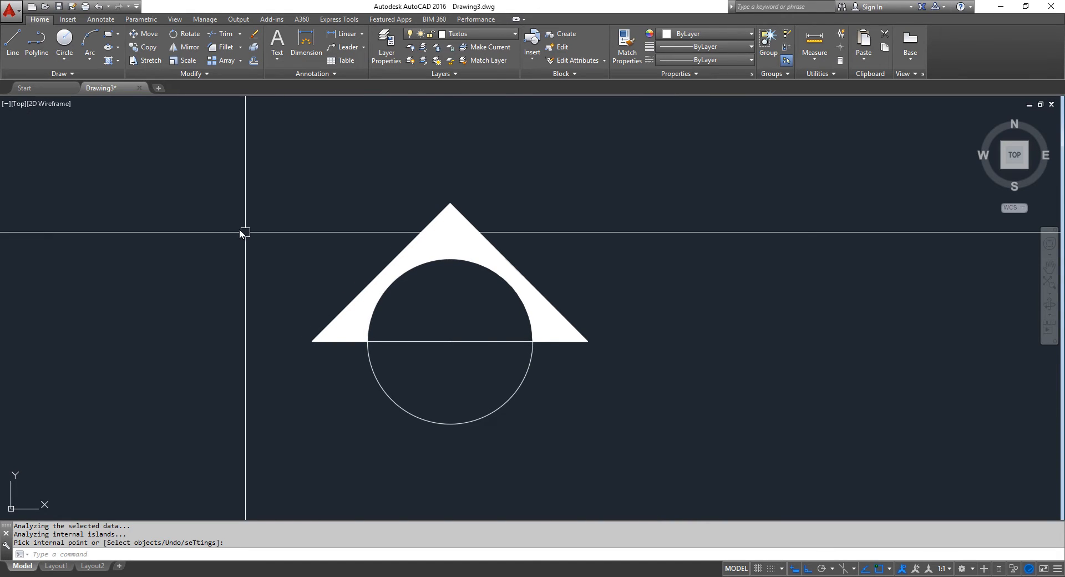
pyautogui.click(68, 20)
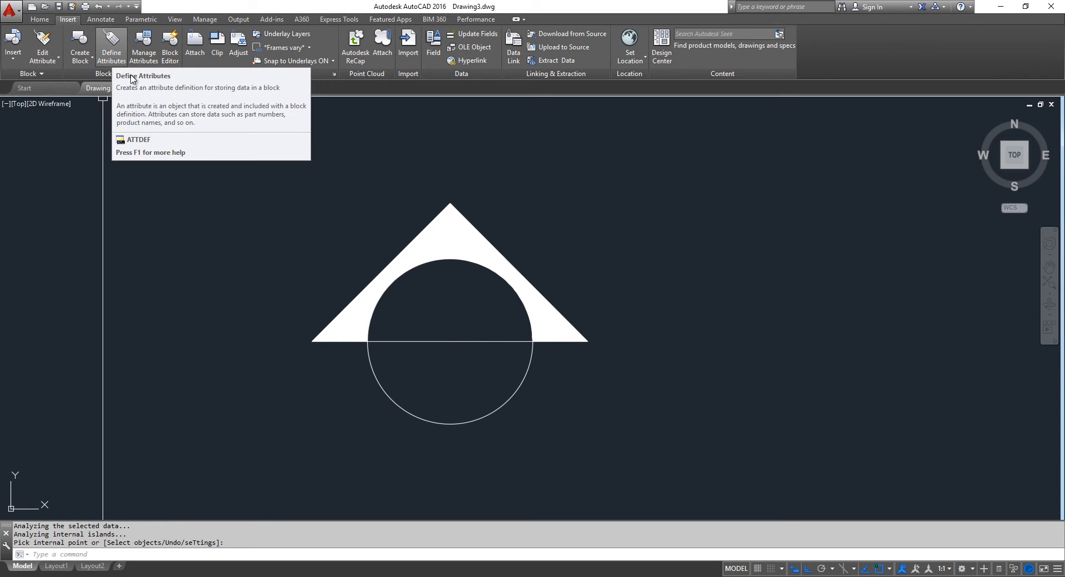
pyautogui.press('Escape')
pyautogui.press('Escape')
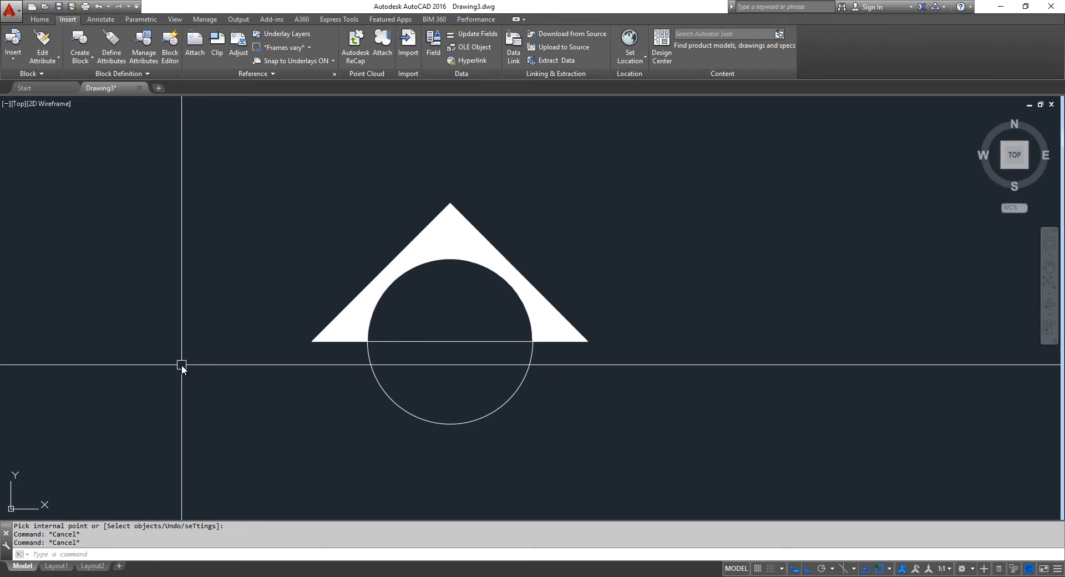
pyautogui.write('ATT')
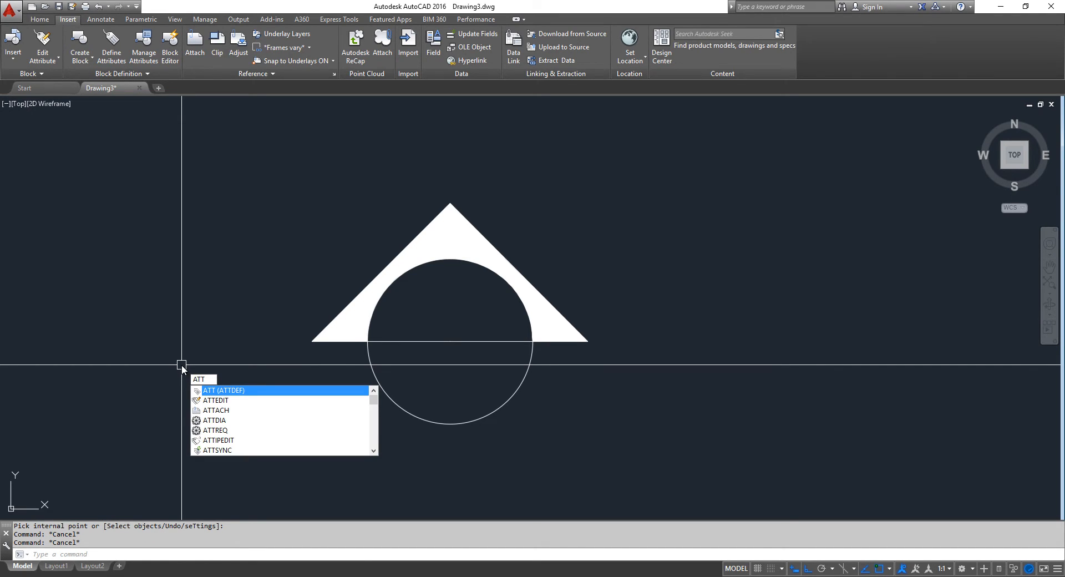
pyautogui.press('Return')
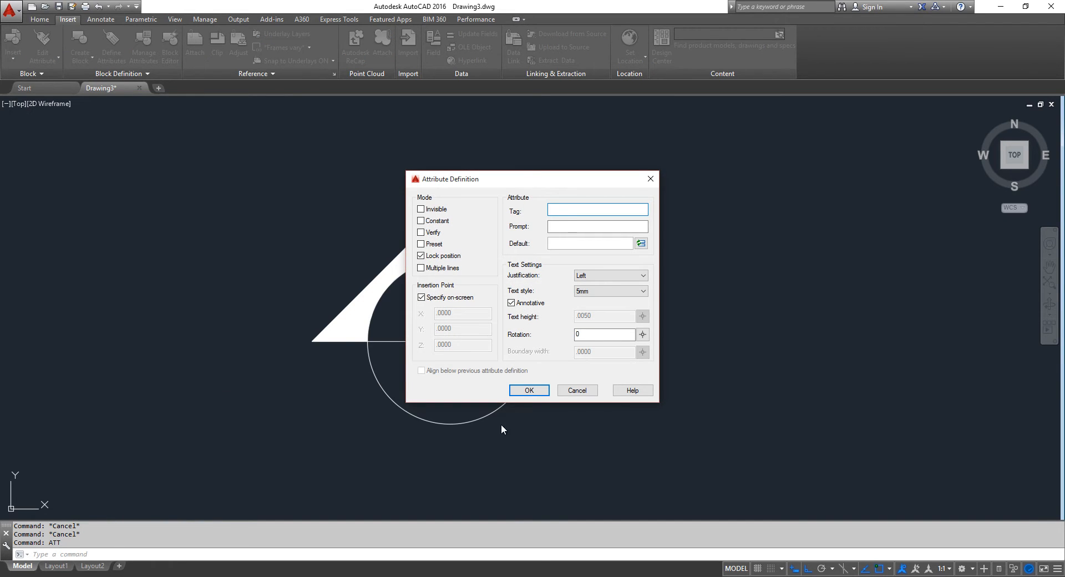
pyautogui.click(577, 390)
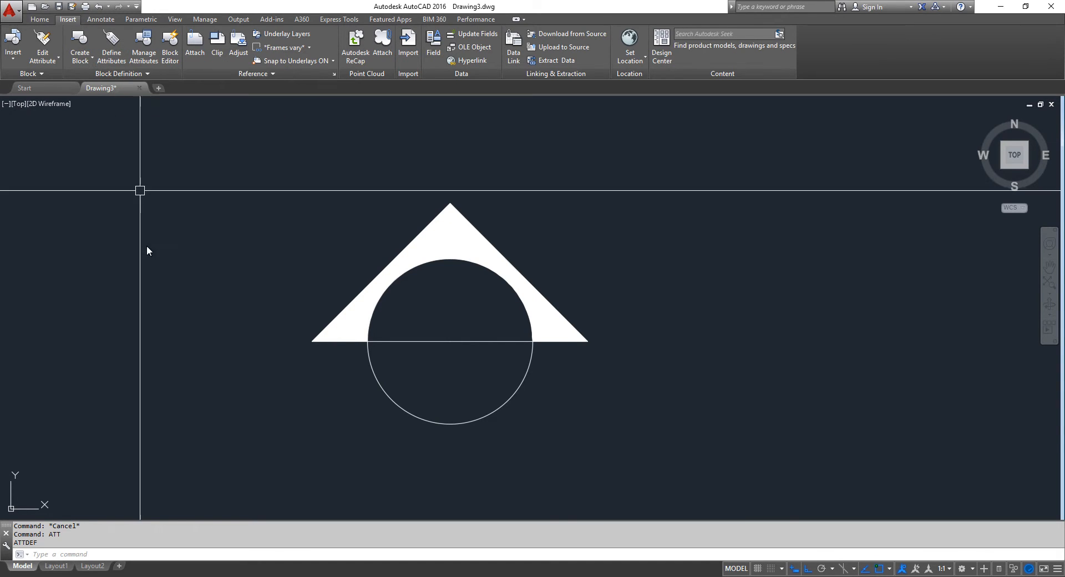
# Step: Start a new attribute definition and enter PRANCHA_CORTE as its tag
pyautogui.write('ATT')
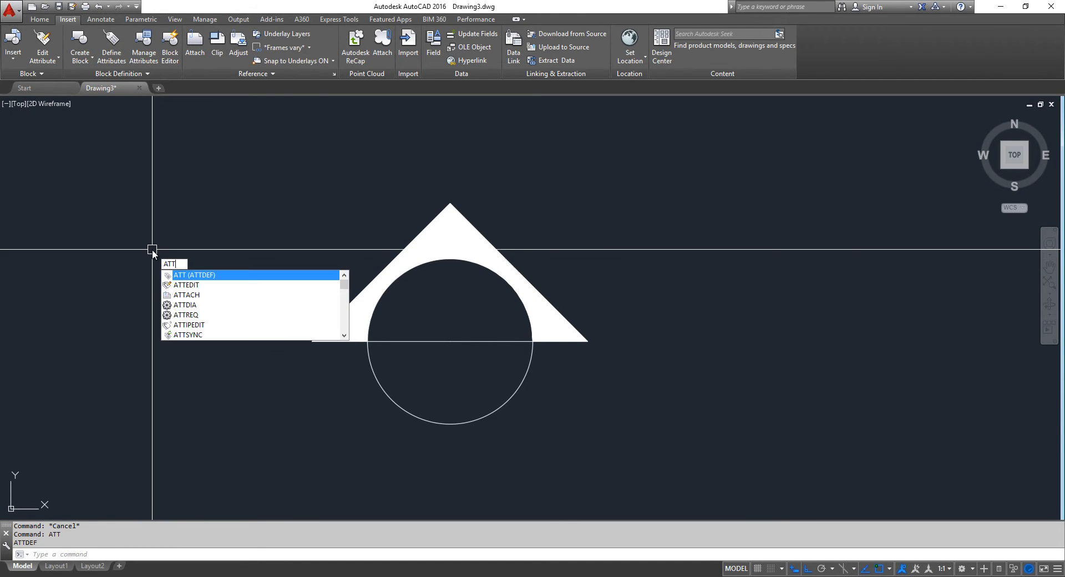
pyautogui.press('Return')
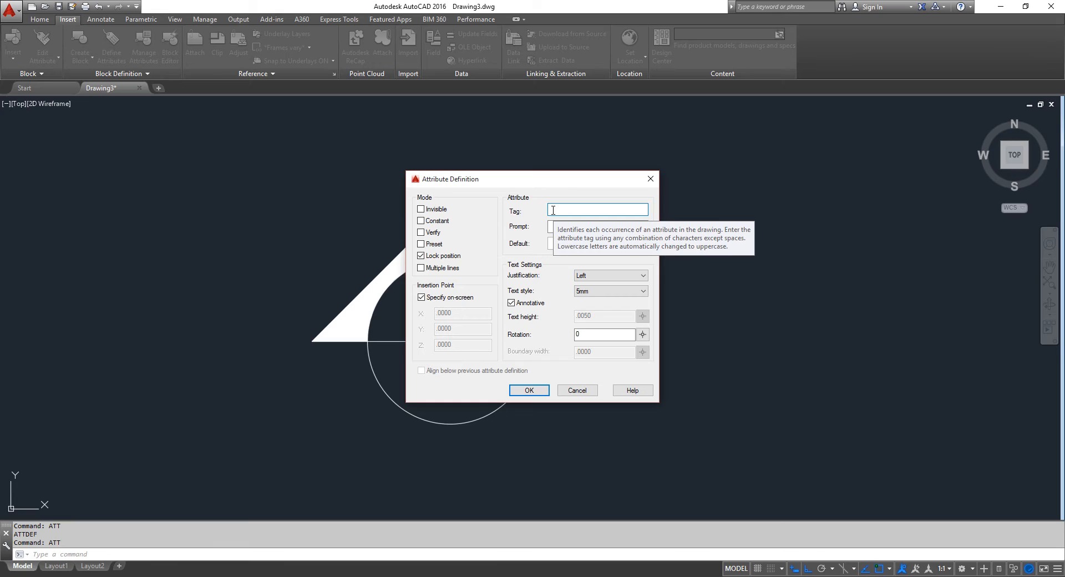
pyautogui.write('PRANCHA_')
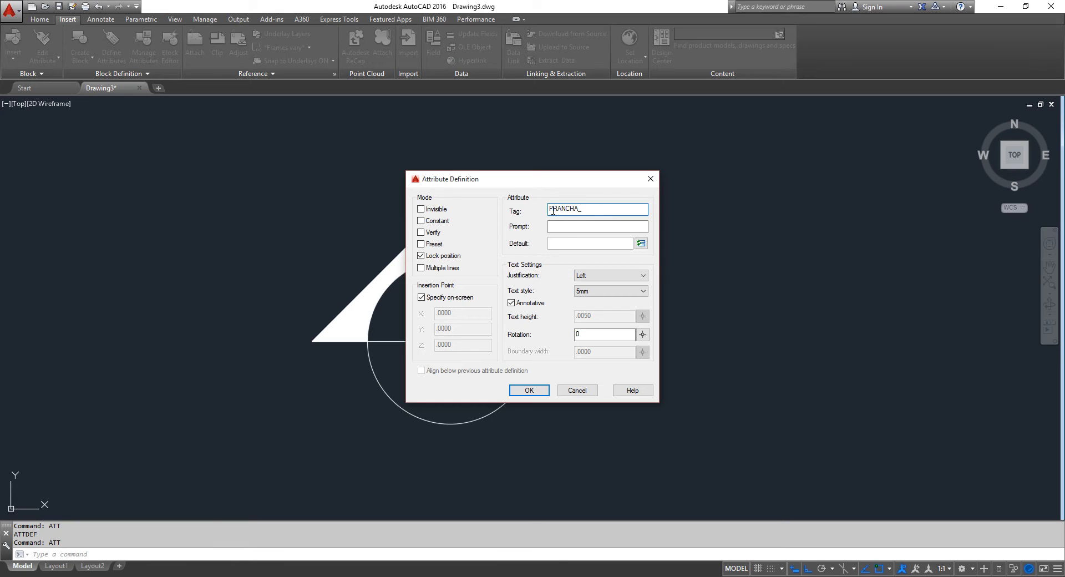
pyautogui.write('CORTE')
pyautogui.click(555, 229)
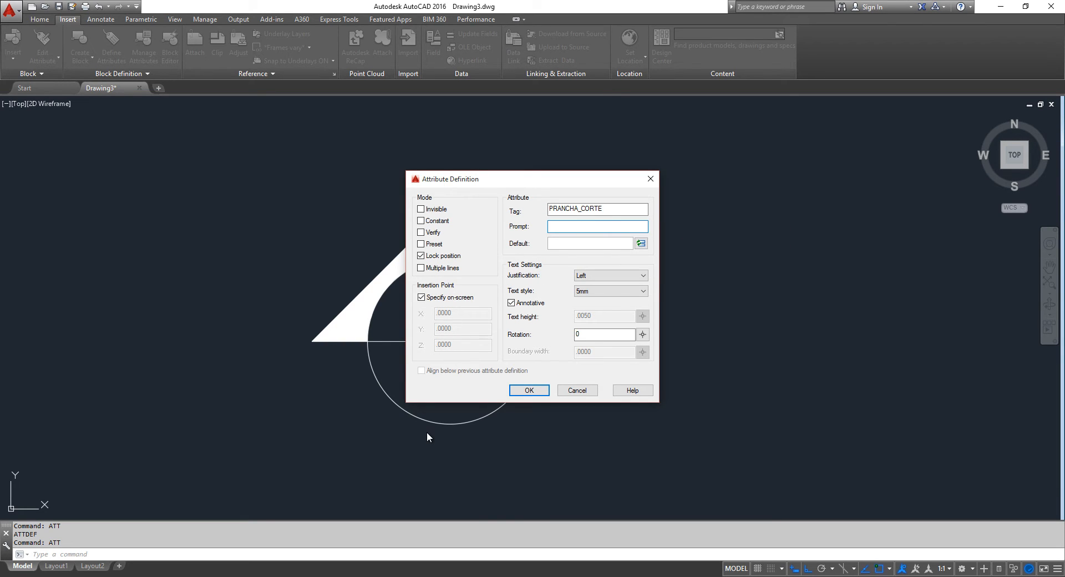
pyautogui.write('pRANCHA')
pyautogui.press('BackSpace')
pyautogui.press('BackSpace')
pyautogui.press('BackSpace')
pyautogui.press('BackSpace')
pyautogui.press('BackSpace')
pyautogui.press('BackSpace')
pyautogui.write('PRANCHA ONDE O CORTE SERÁ D')
pyautogui.press('BackSpace')
pyautogui.press('BackSpace')
pyautogui.press('BackSpace')
pyautogui.press('BackSpace')
pyautogui.press('BackSpace')
pyautogui.press('BackSpace')
pyautogui.press('BackSpace')
pyautogui.press('BackSpace')
pyautogui.press('BackSpace')
pyautogui.press('BackSpace')
pyautogui.press('BackSpace')
pyautogui.press('BackSpace')
pyautogui.press('BackSpace')
pyautogui.press('BackSpace')
pyautogui.press('BackSpace')
pyautogui.press('BackSpace')
pyautogui.press('BackSpace')
pyautogui.press('BackSpace')
pyautogui.press('BackSpace')
pyautogui.press('BackSpace')
pyautogui.press('BackSpace')
pyautogui.press('BackSpace')
pyautogui.press('BackSpace')
pyautogui.press('BackSpace')
pyautogui.press('BackSpace')
pyautogui.press('BackSpace')
# Step: Give the attribute the 5mm text style and Middle justification, and place it at the circle's center
pyautogui.moveTo(482, 179); pyautogui.dragTo(605, 158)
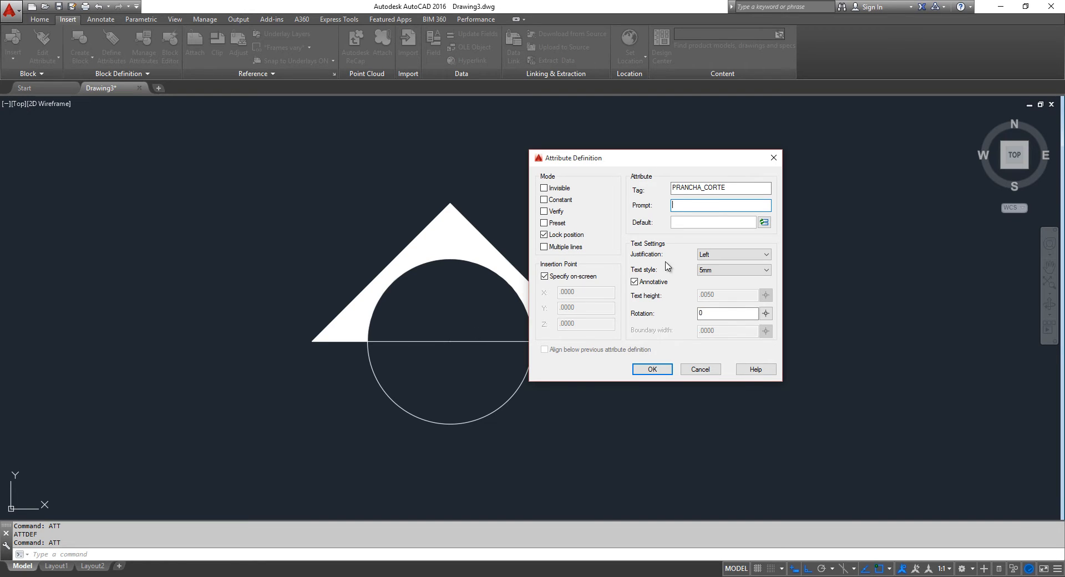
pyautogui.click(733, 270)
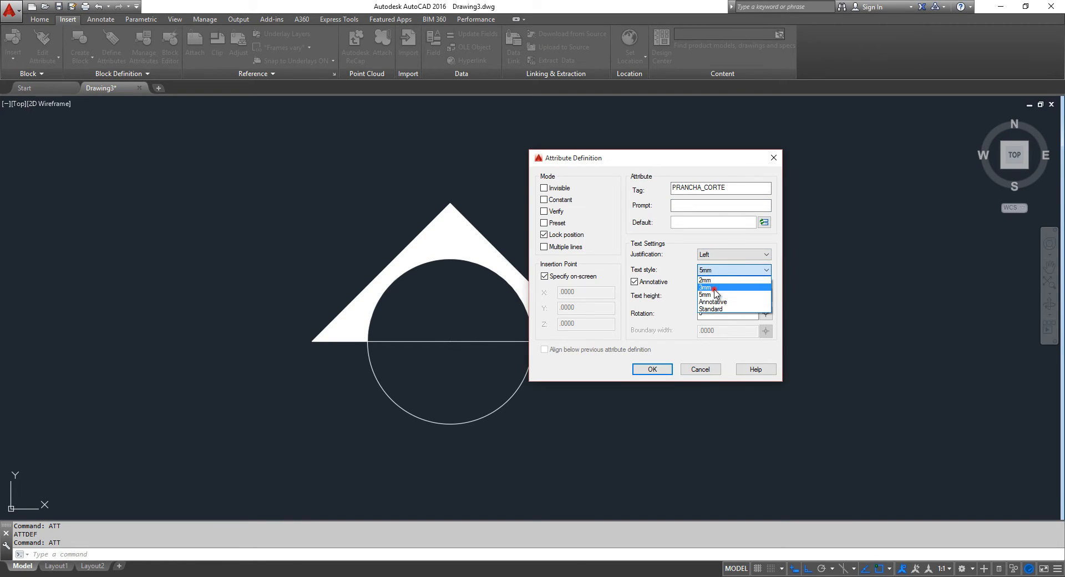
pyautogui.click(714, 288)
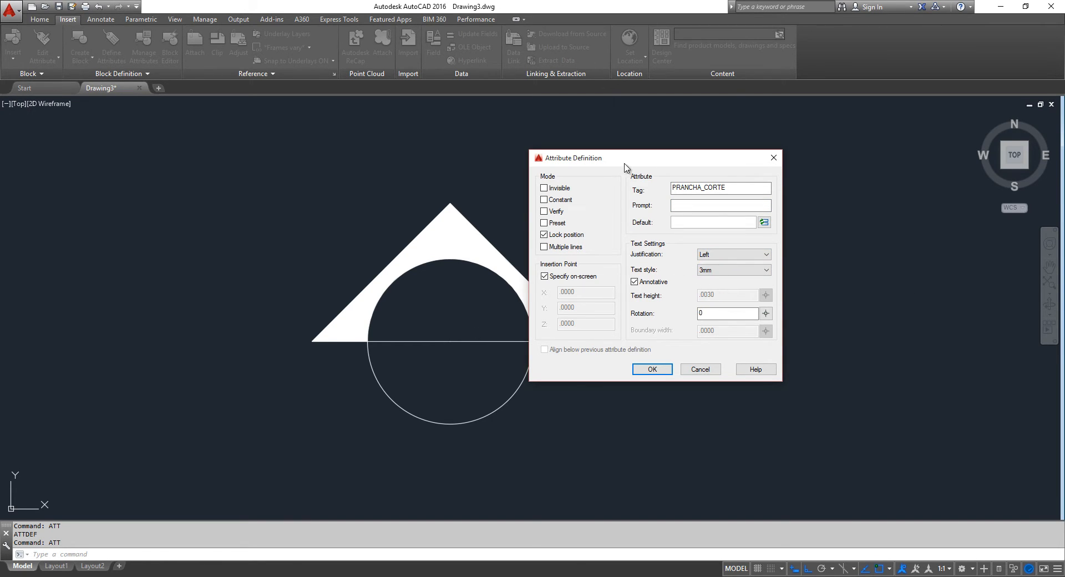
pyautogui.moveTo(627, 159); pyautogui.dragTo(647, 152)
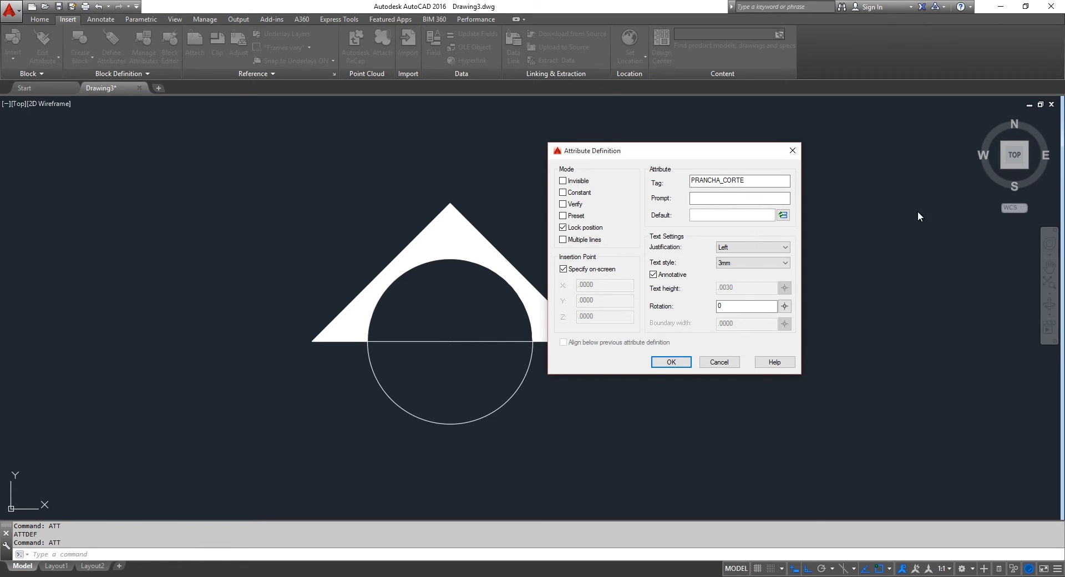
pyautogui.click(765, 263)
pyautogui.click(733, 293)
pyautogui.click(742, 247)
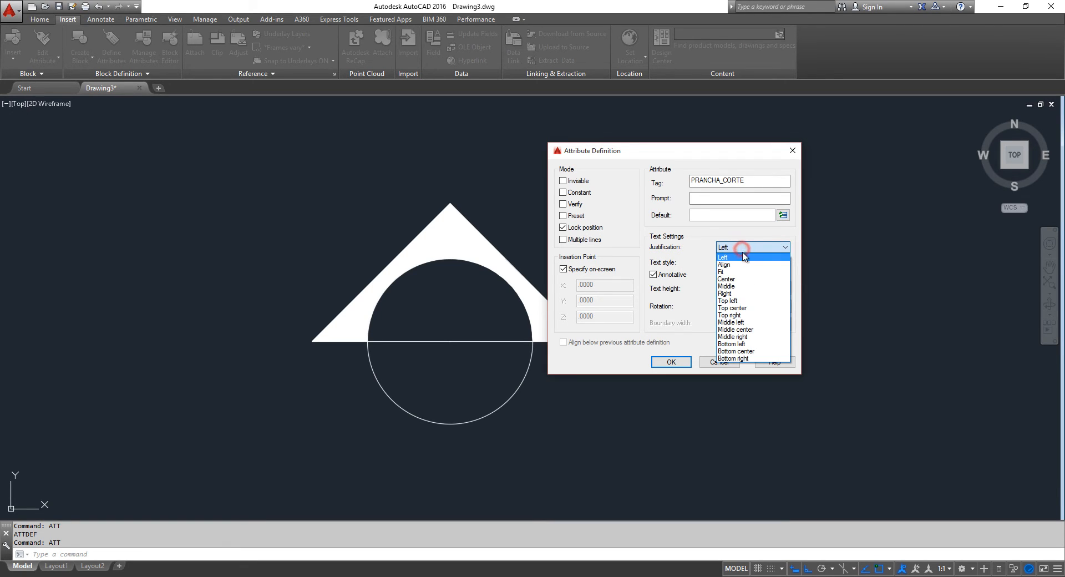
pyautogui.click(736, 288)
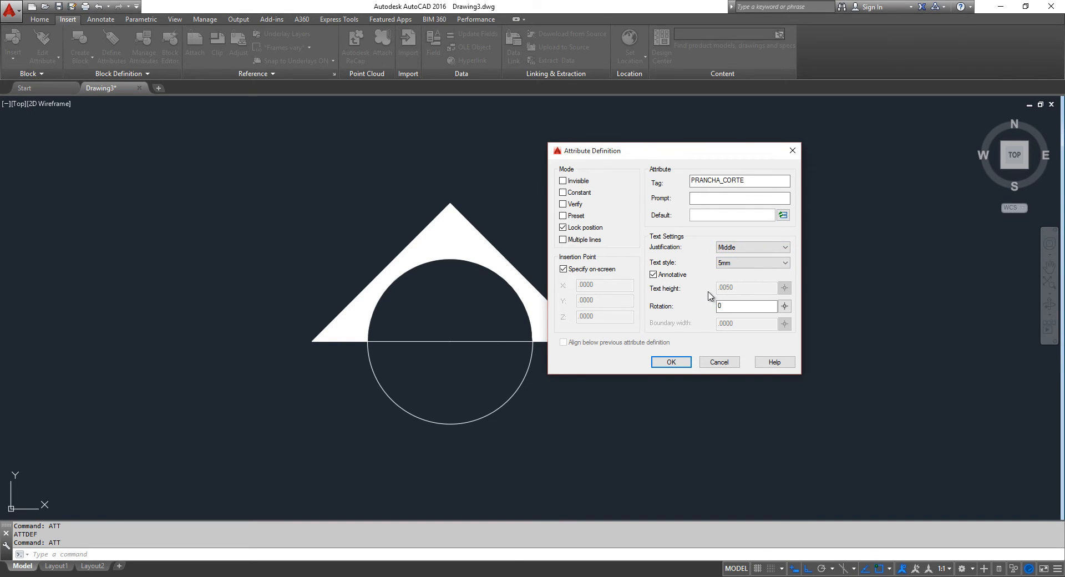
pyautogui.click(746, 195)
pyautogui.click(671, 363)
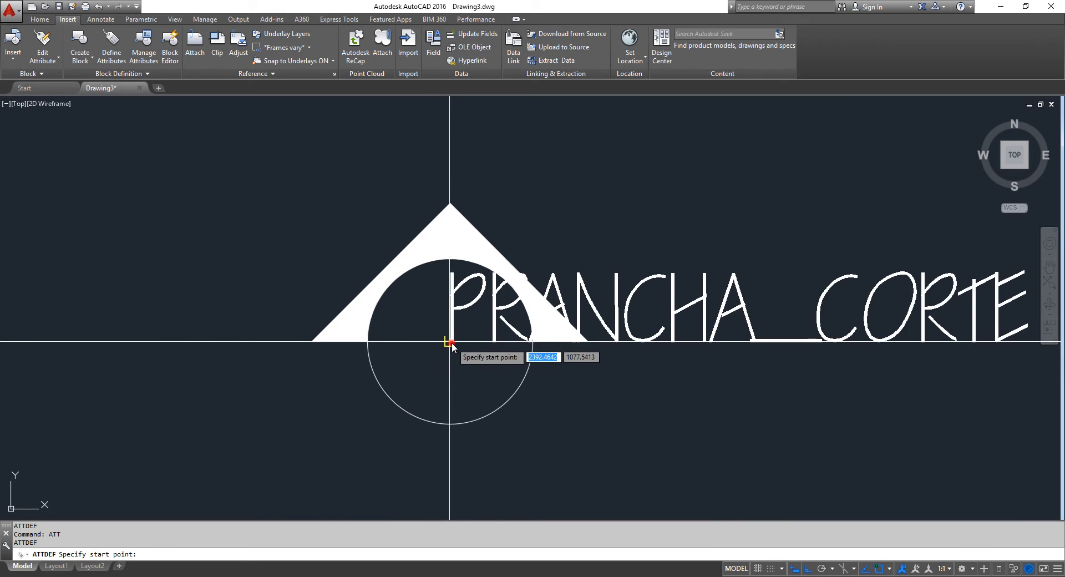
pyautogui.click(445, 341)
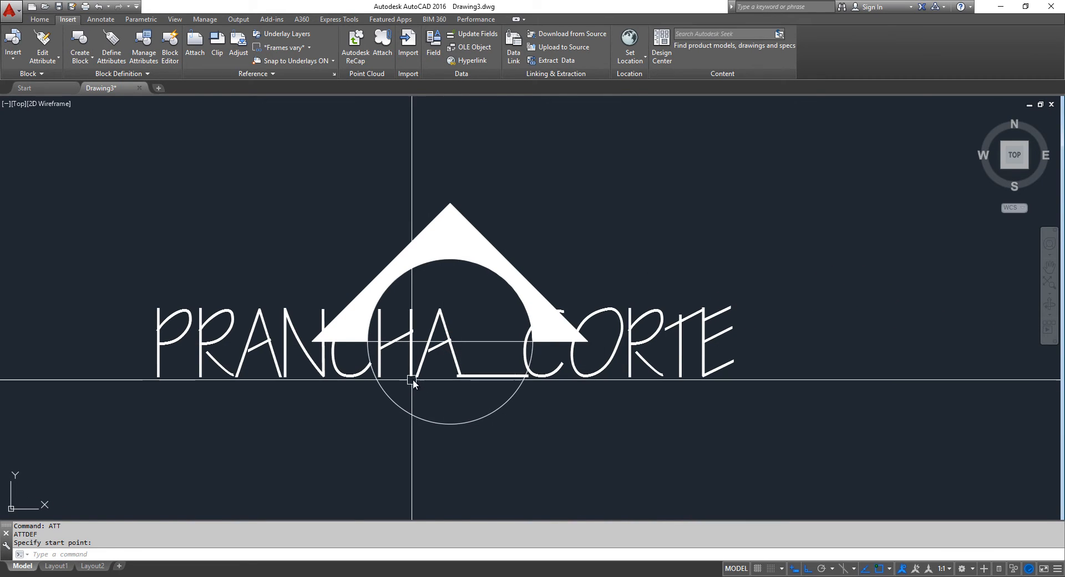
# Step: Move the PRANCHA_CORTE attribute straight down about 0.0027 into the circle's lower half, and delete it
pyautogui.click(456, 375)
pyautogui.write('m')
pyautogui.press('Return')
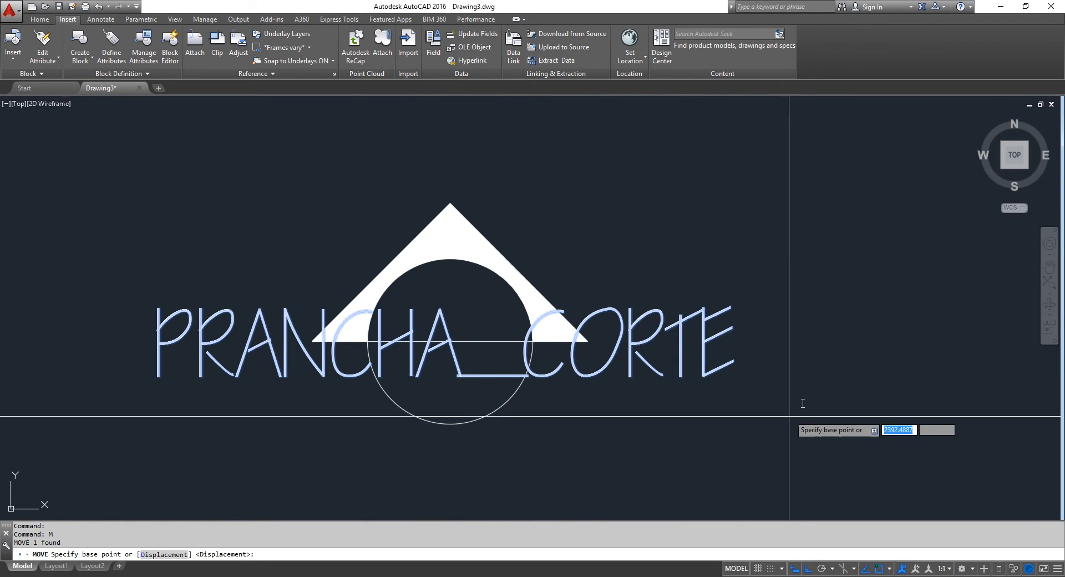
pyautogui.click(811, 330)
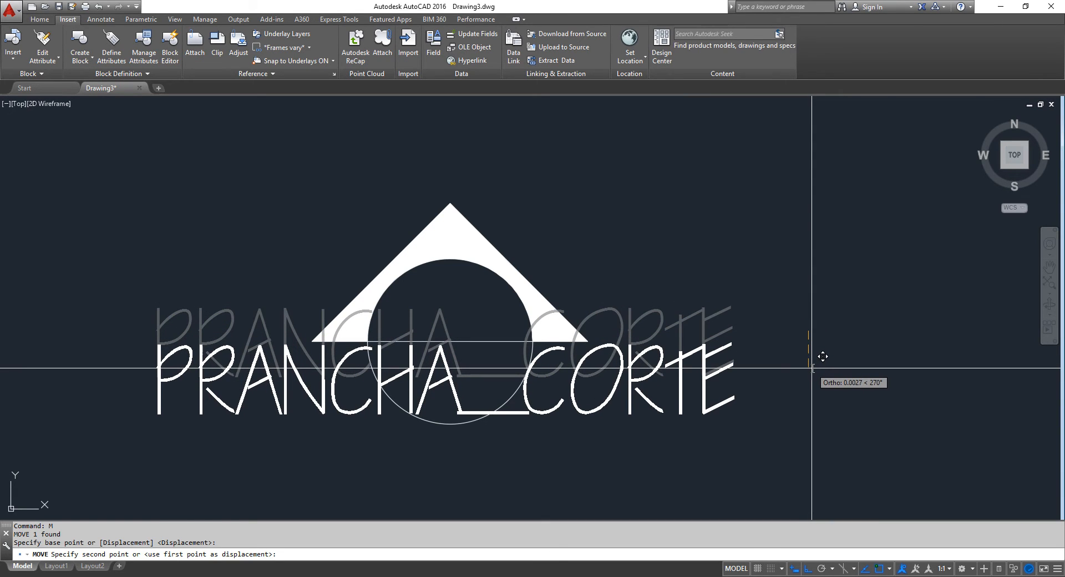
pyautogui.click(812, 367)
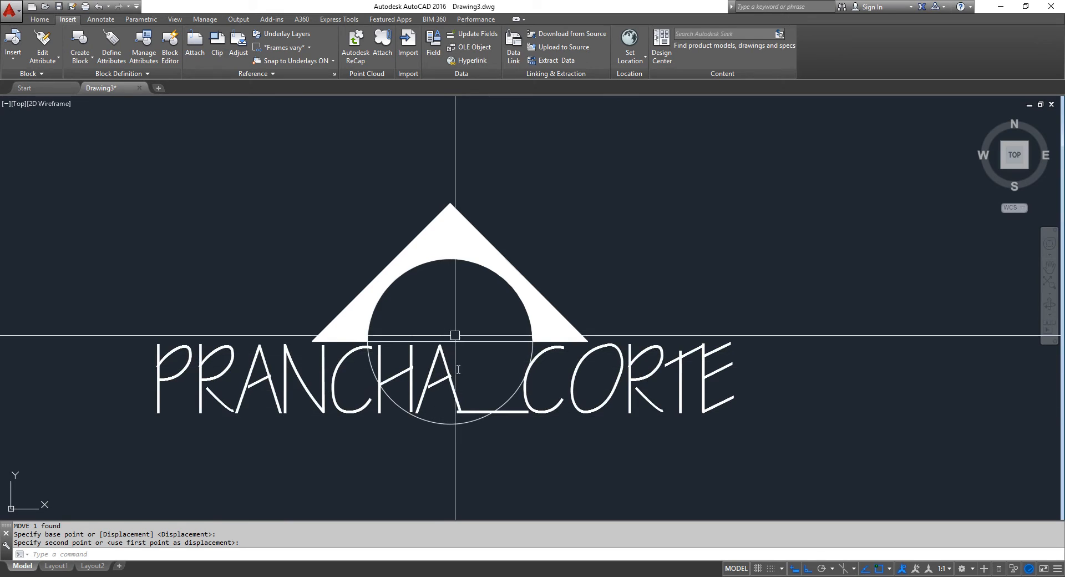
pyautogui.click(449, 383)
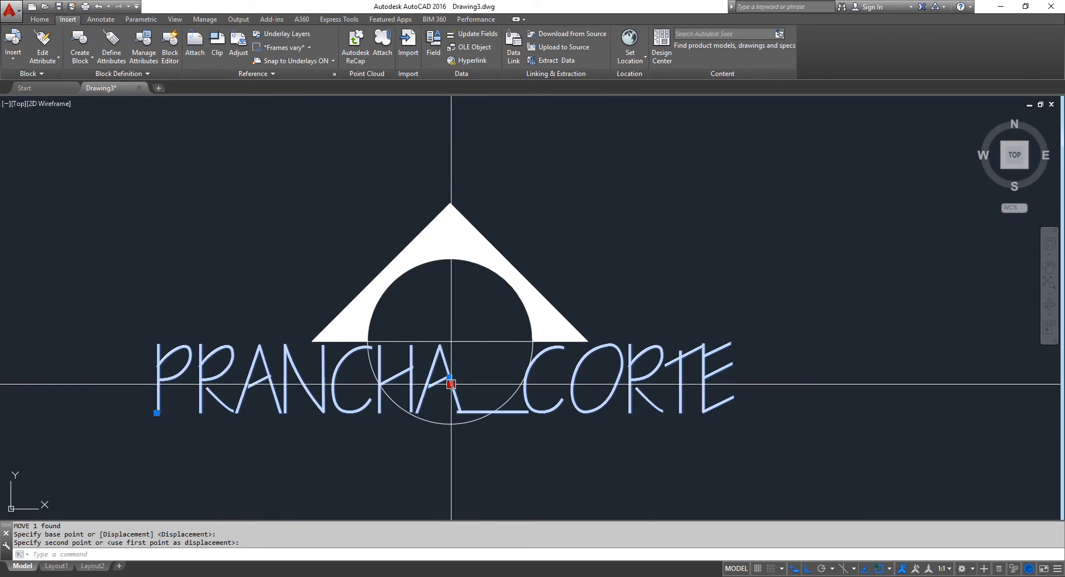
pyautogui.press('Delete')
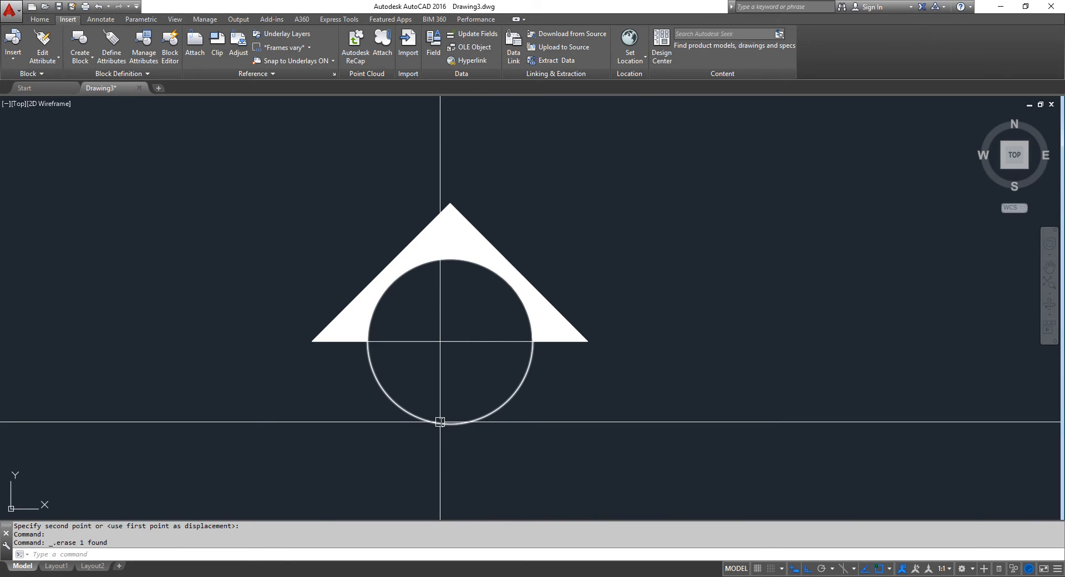
# Step: Define the PRANCHA_CORTE attribute again with Middle justification and the 3mm text style, and place it at the circle's center
pyautogui.write('ATT')
pyautogui.press('Return')
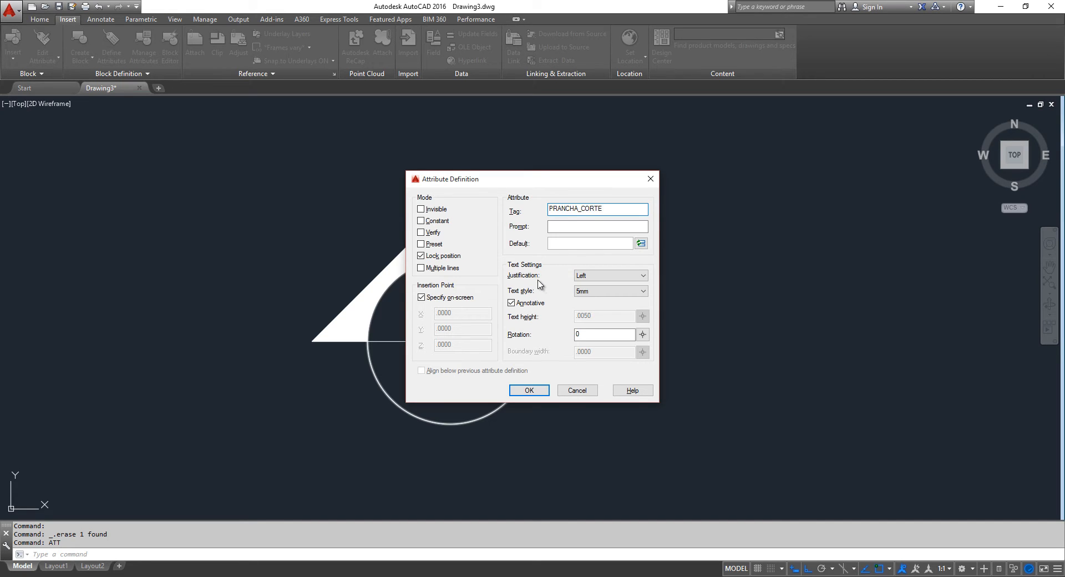
pyautogui.click(585, 275)
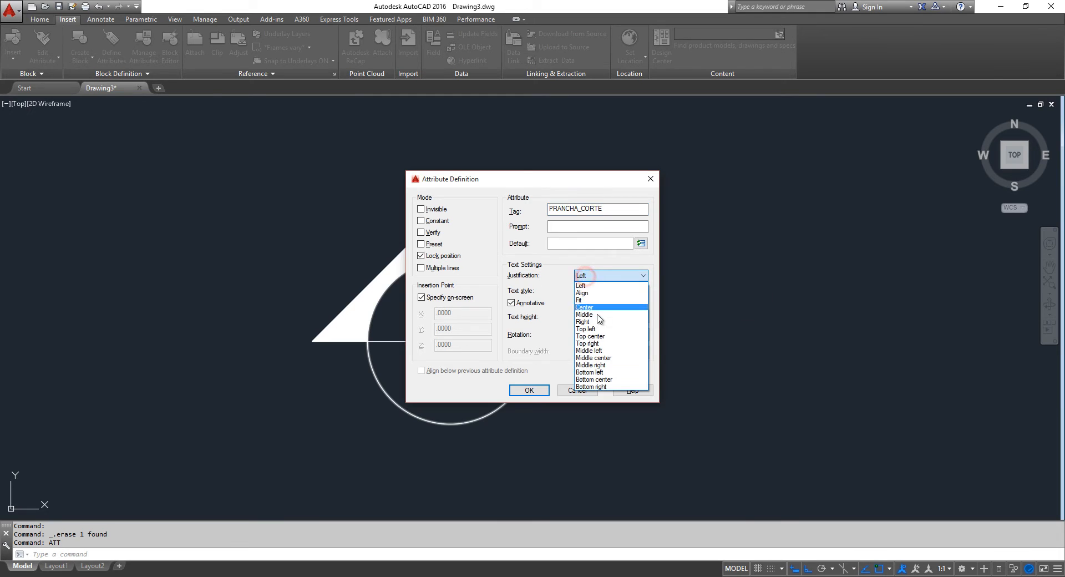
pyautogui.click(598, 315)
pyautogui.click(586, 291)
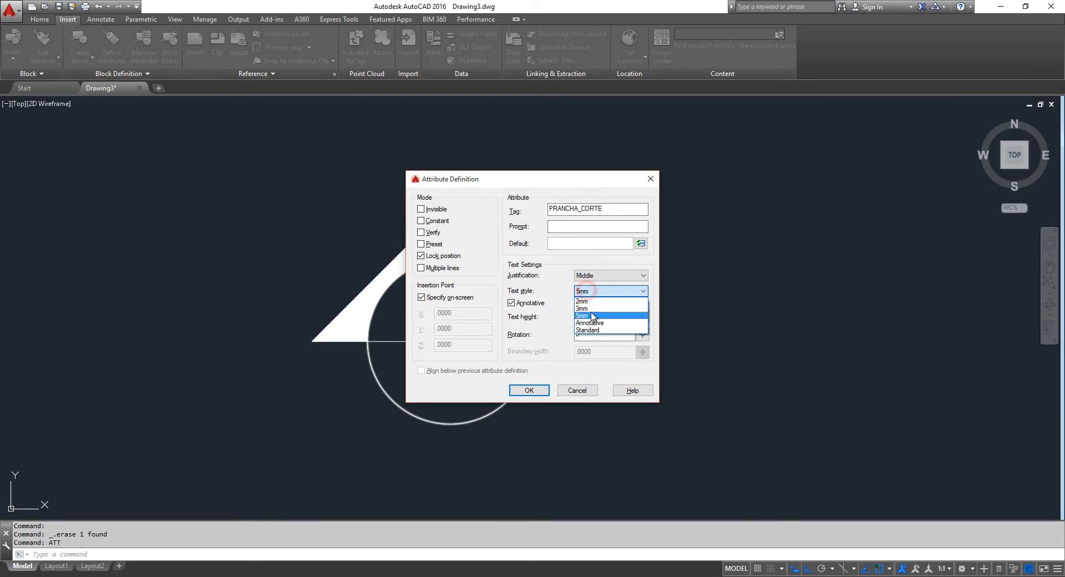
pyautogui.click(584, 308)
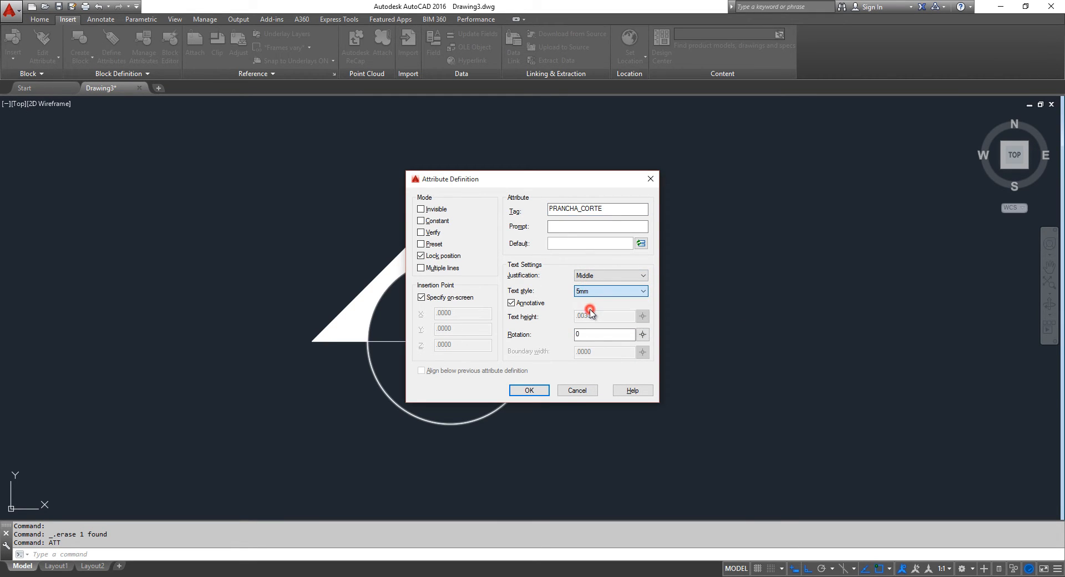
pyautogui.click(529, 390)
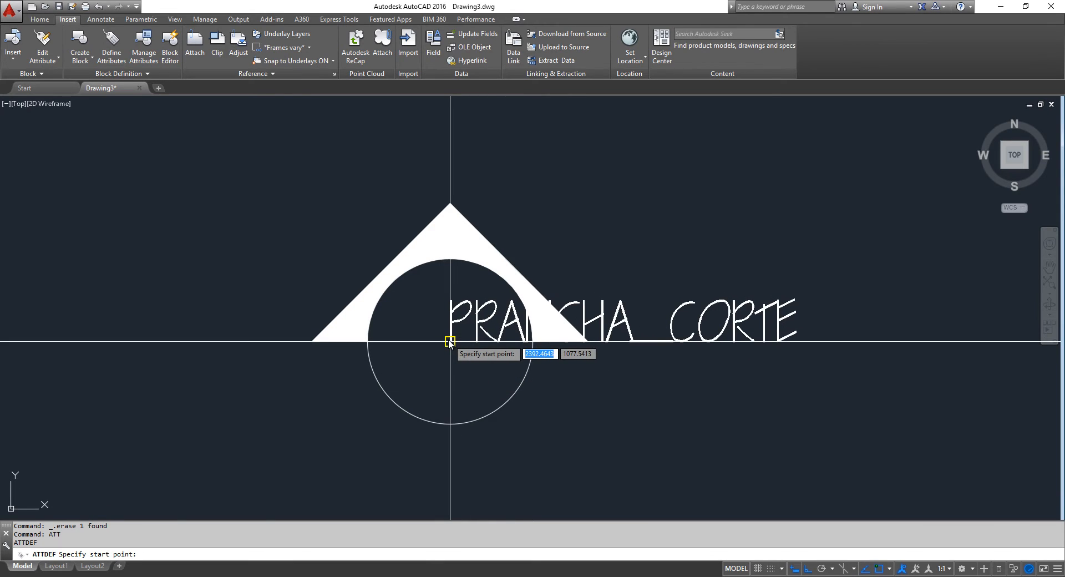
pyautogui.click(451, 342)
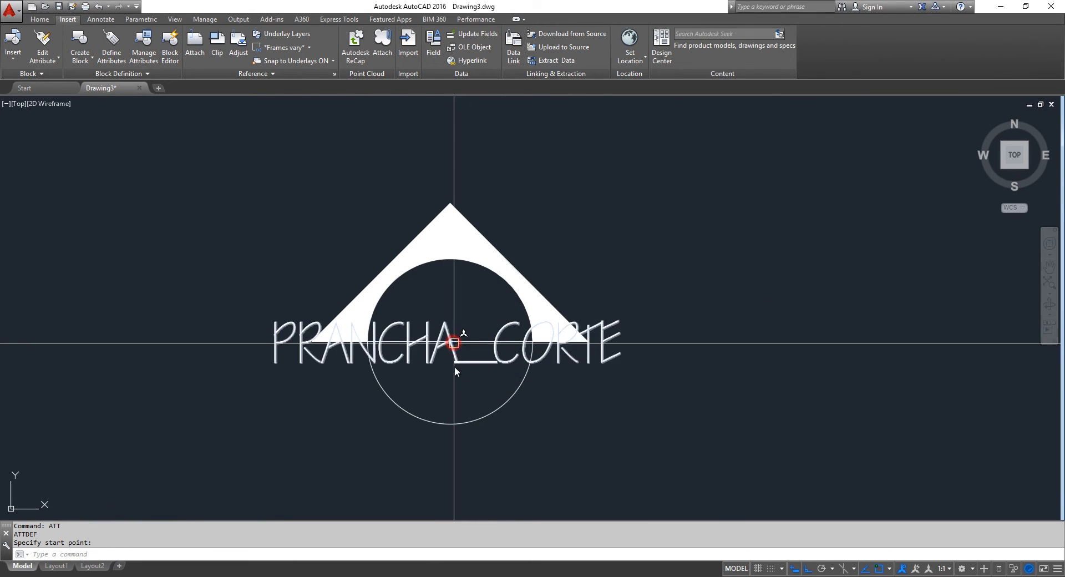
# Step: Move the PRANCHA_CORTE attribute straight down by .003 into the circle's lower half
pyautogui.click(448, 348)
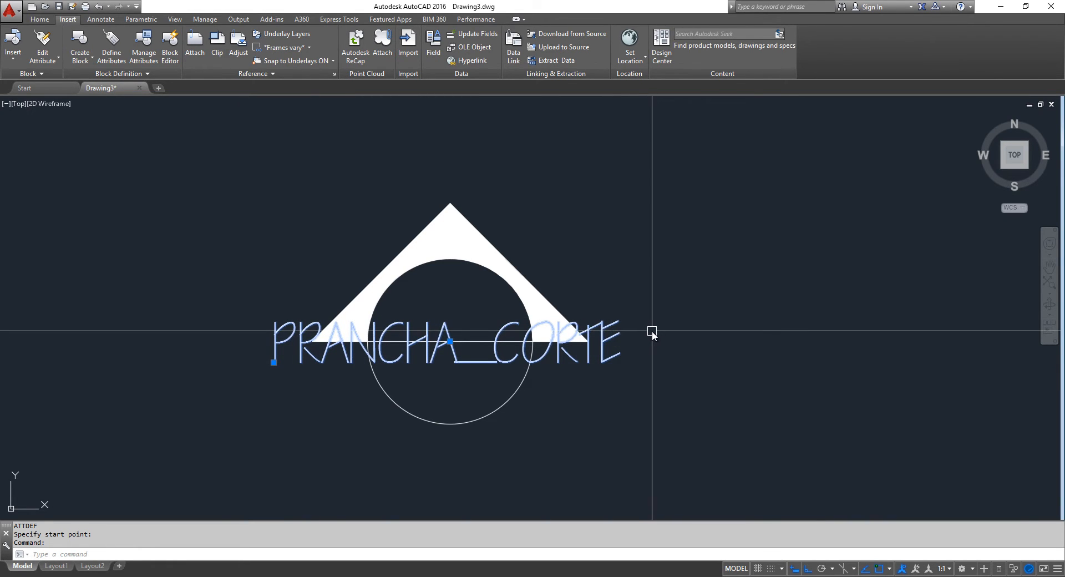
pyautogui.write('m')
pyautogui.press('Return')
pyautogui.click(698, 315)
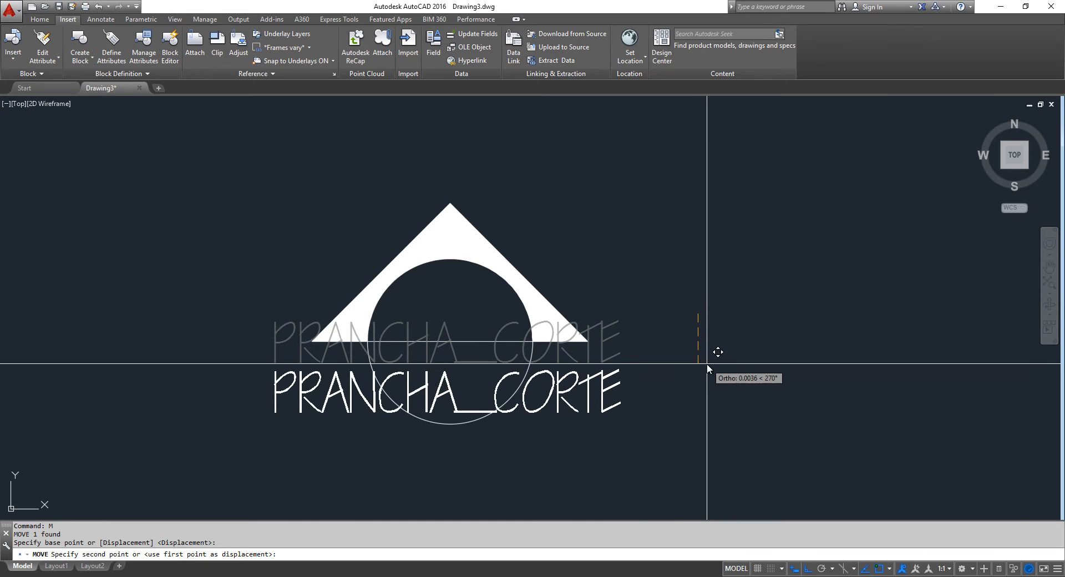
pyautogui.write('.00')
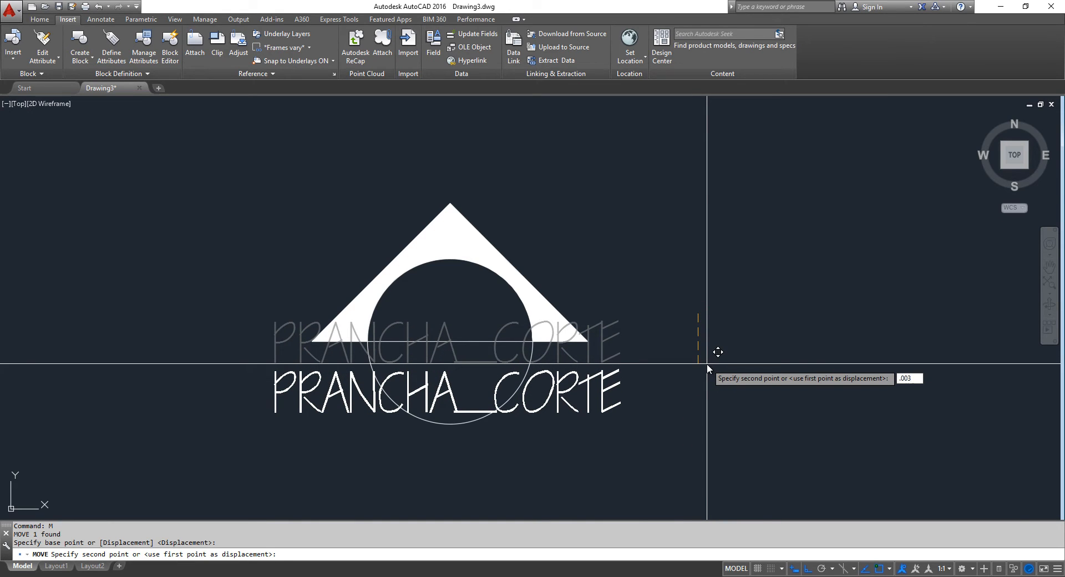
pyautogui.write('3')
pyautogui.press('Return')
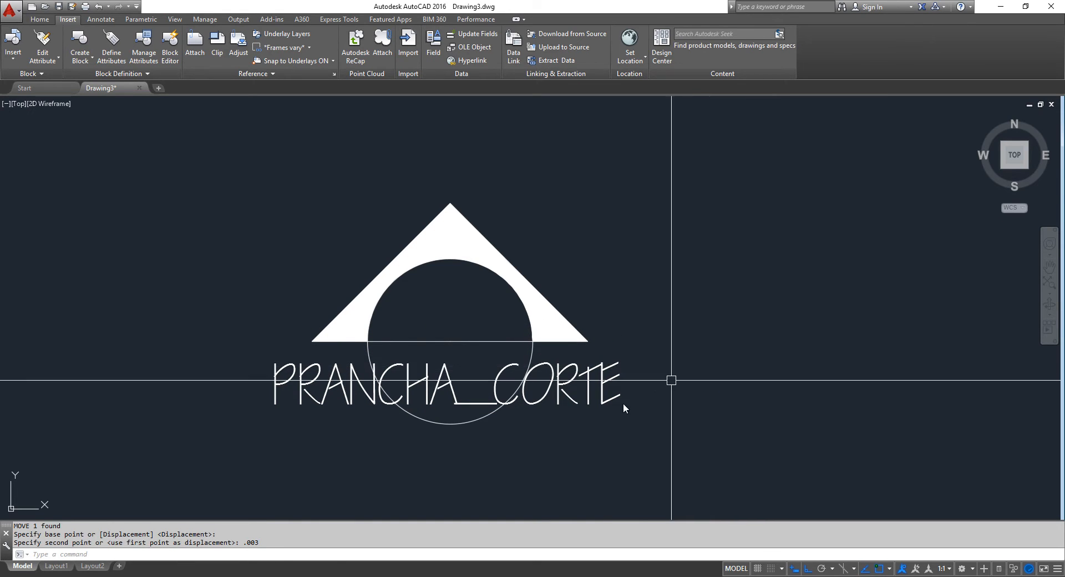
pyautogui.scroll(2, 437, 381)
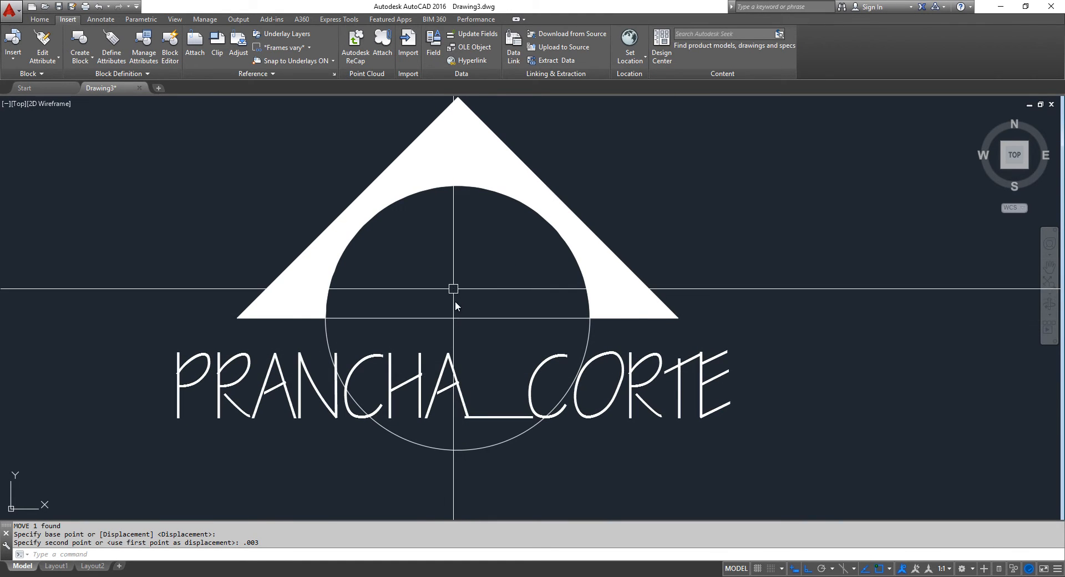
pyautogui.click(462, 390)
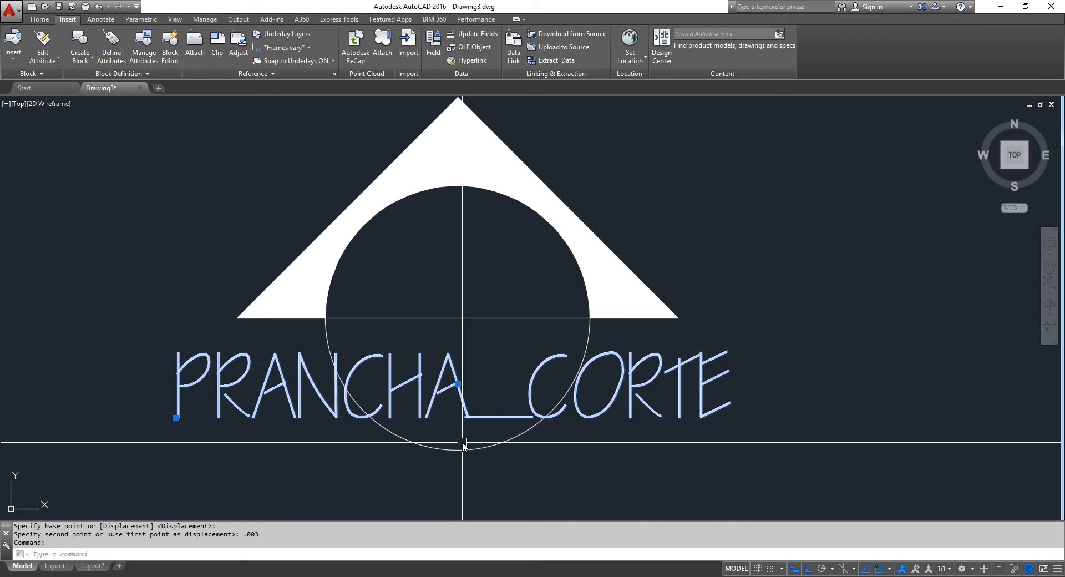
pyautogui.press('Escape')
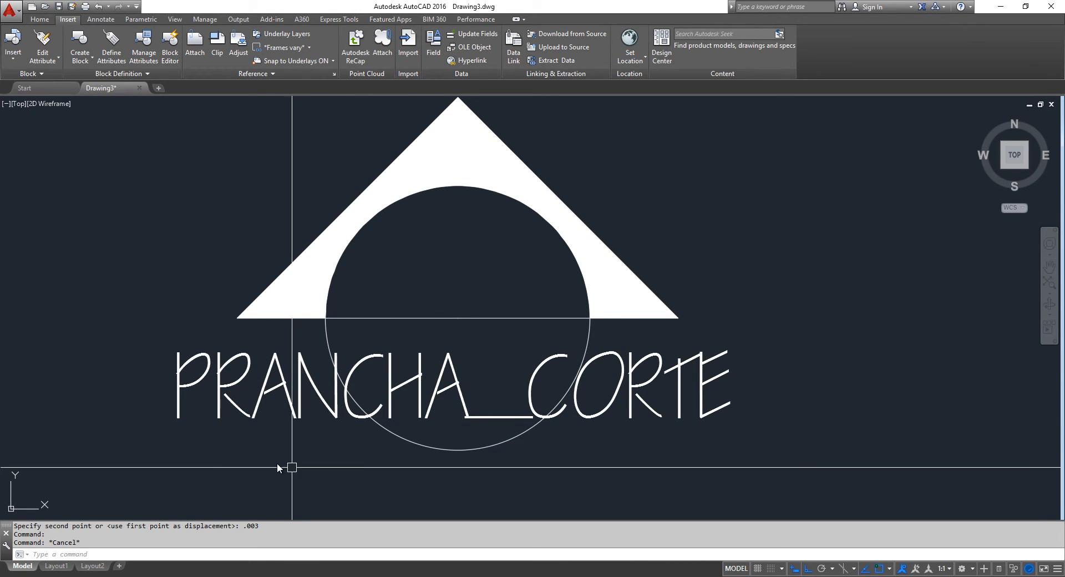
# Step: Define a LETRA_CORTE attribute with Middle justification and the 3mm text style, and place it at the circle's center
pyautogui.click(112, 40)
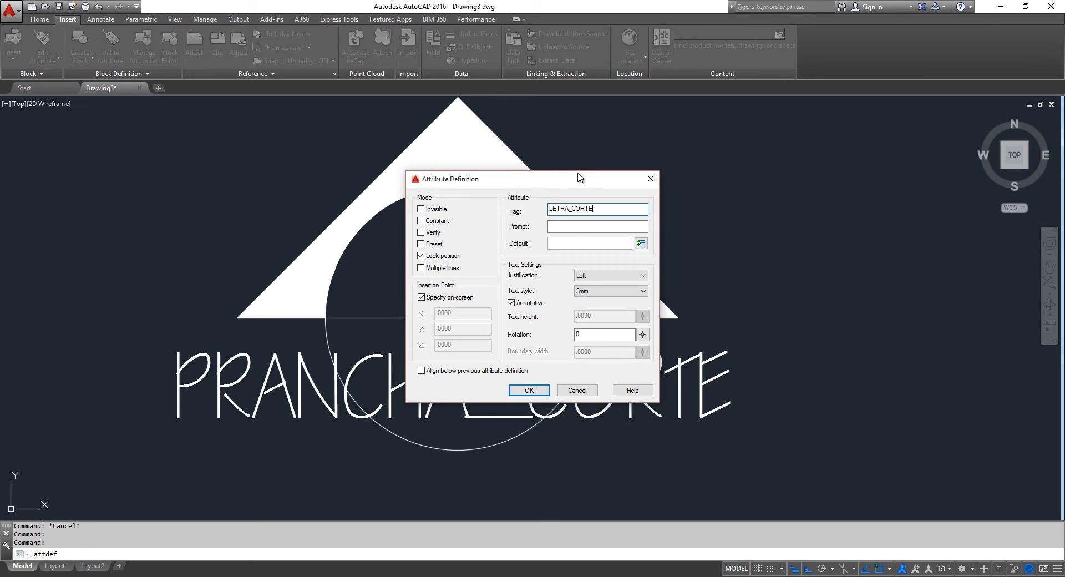
pyautogui.click(583, 277)
pyautogui.click(588, 314)
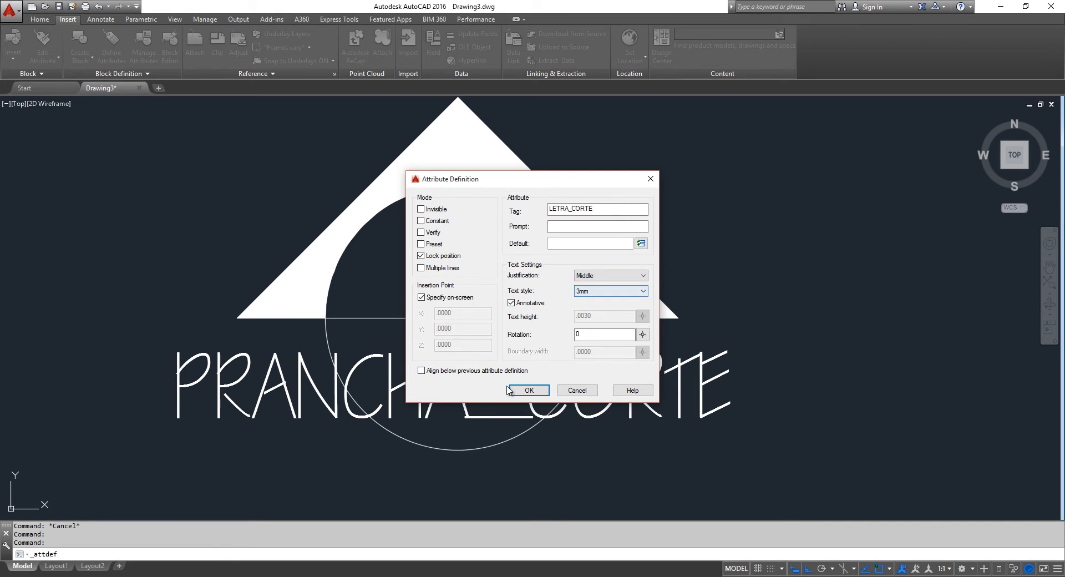
pyautogui.click(529, 391)
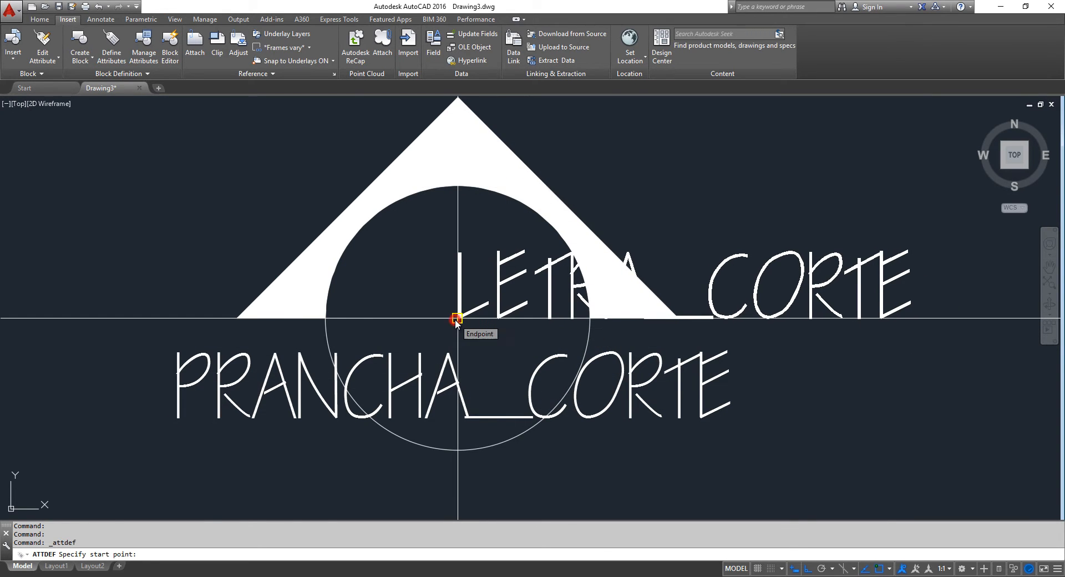
pyautogui.click(457, 319)
# Step: Move the LETRA_CORTE attribute straight up by .003 into the circle's upper half
pyautogui.click(486, 342)
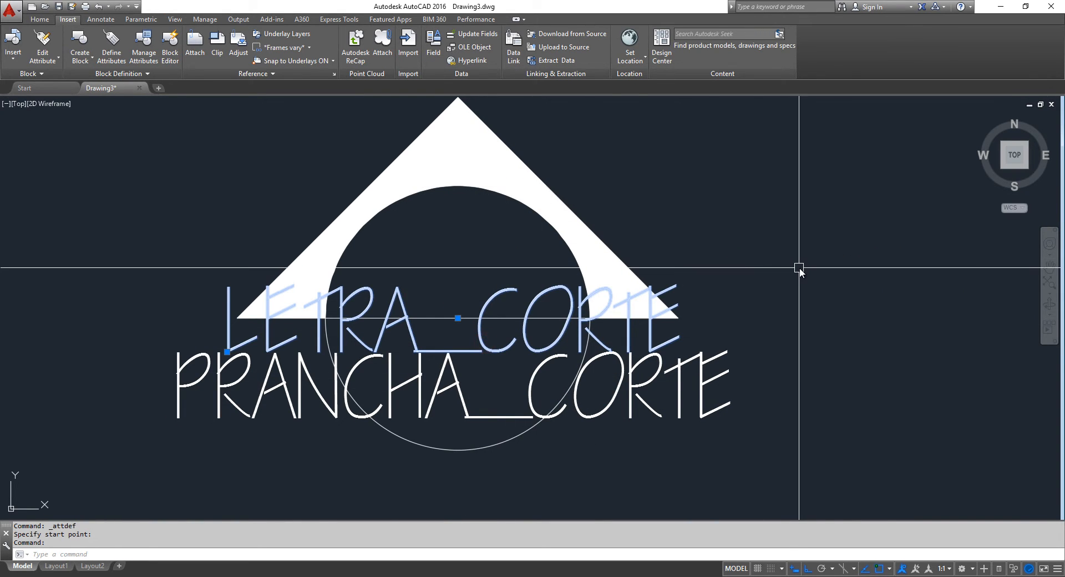
pyautogui.write('m')
pyautogui.press('Return')
pyautogui.click(816, 343)
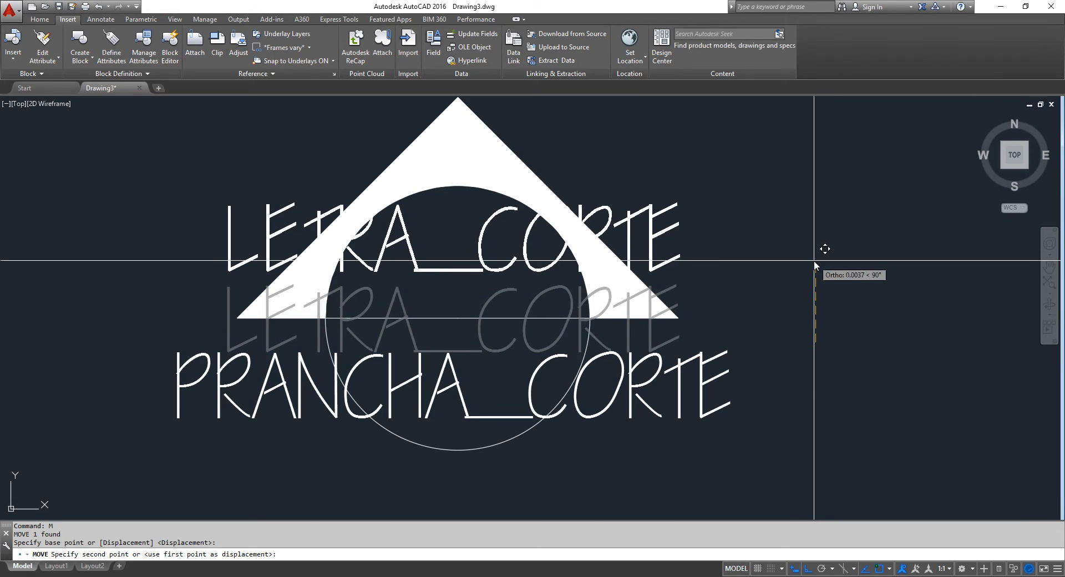
pyautogui.write('.003')
pyautogui.press('Return')
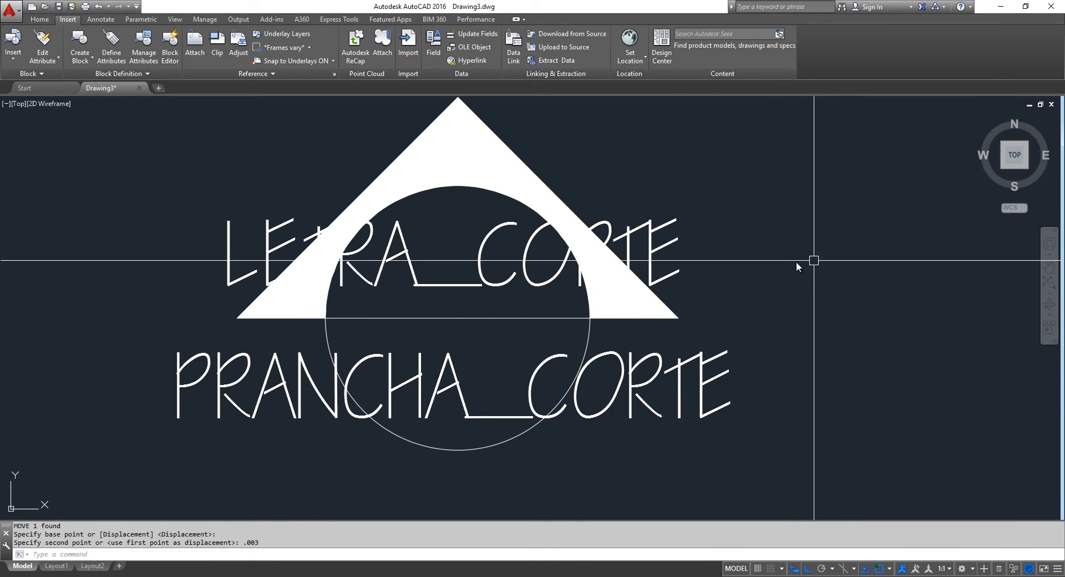
# Step: Start a block definition from the whole section symbol with both attributes and name it INDICAÇÃO_CORTES
pyautogui.scroll(-2, 407, 268)
pyautogui.scroll(-2, 398, 280)
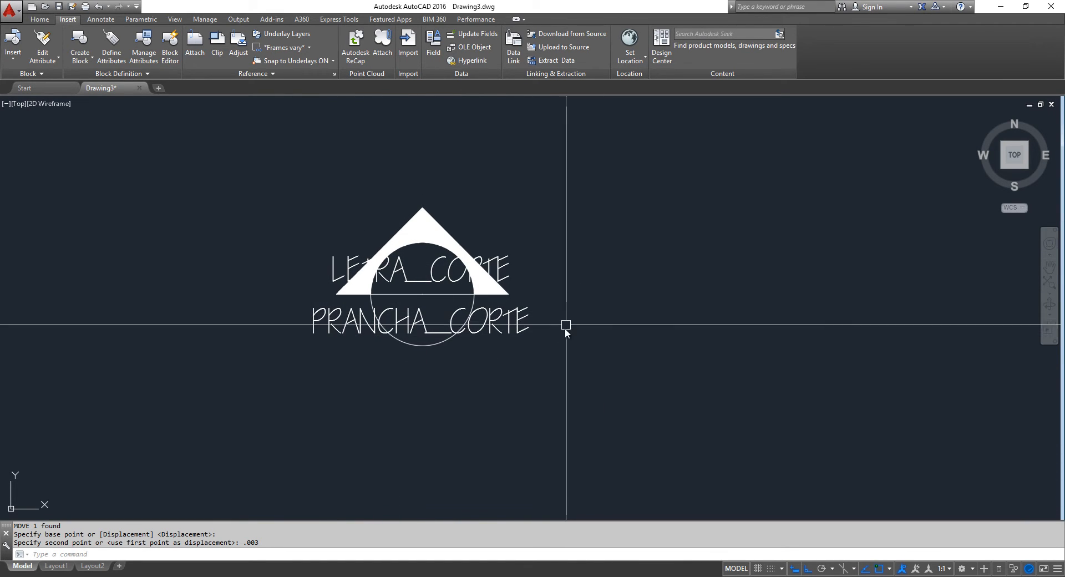
pyautogui.click(247, 166)
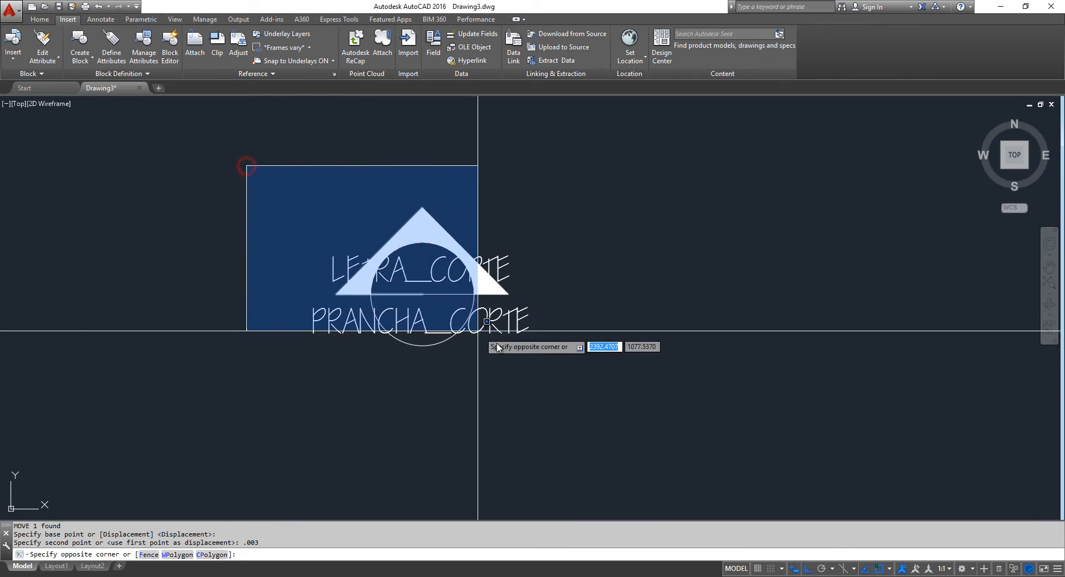
pyautogui.click(623, 424)
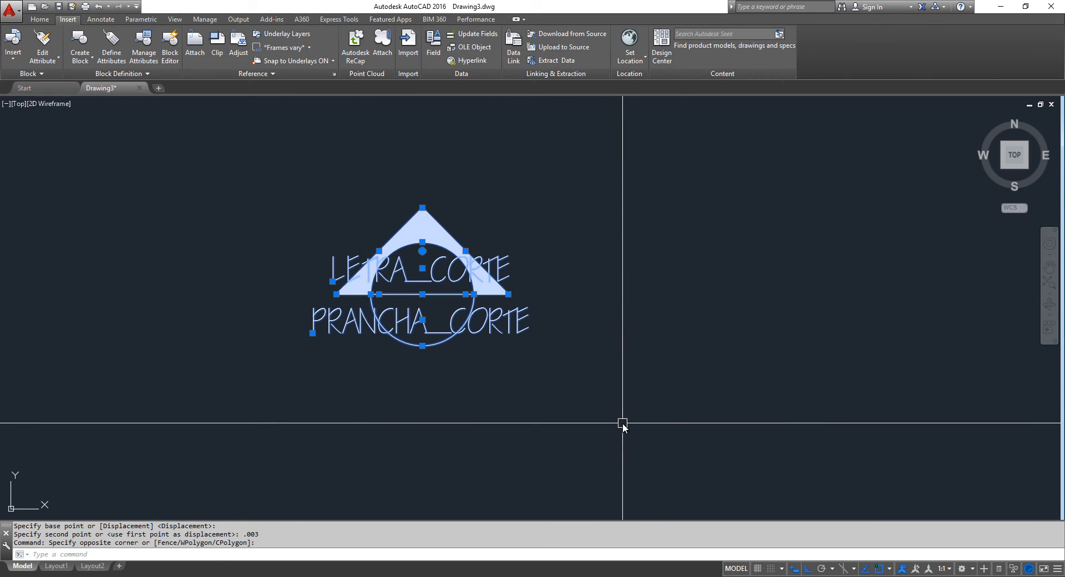
pyautogui.write('b')
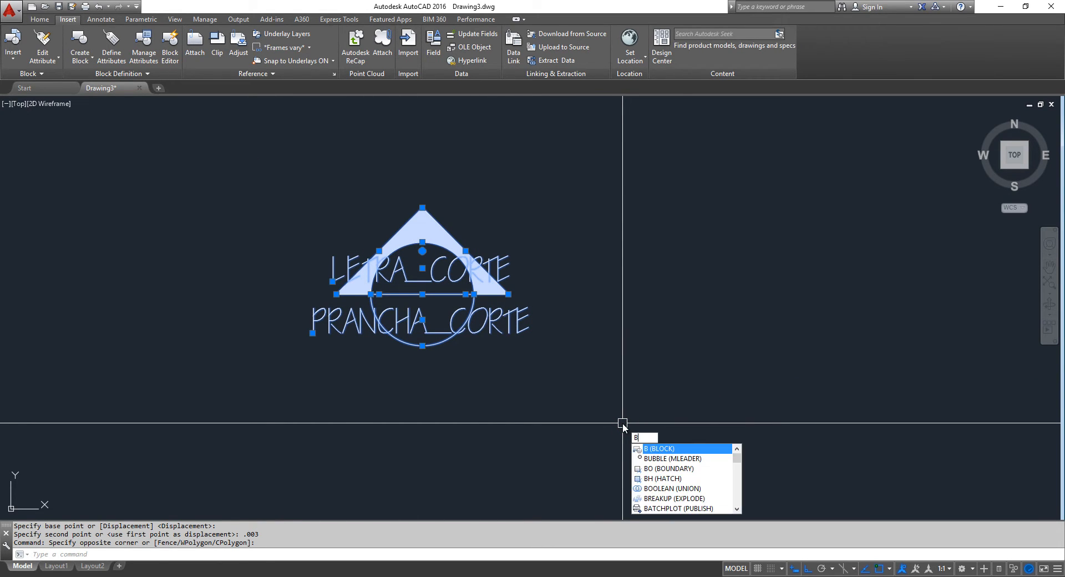
pyautogui.press('Return')
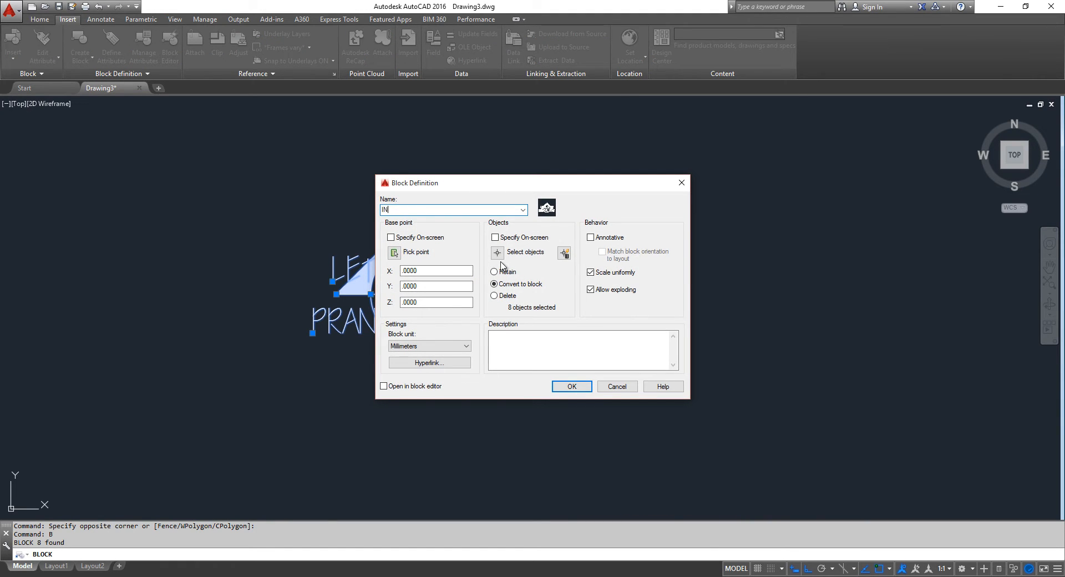
pyautogui.write('INDICAÇÃO_CORTES')
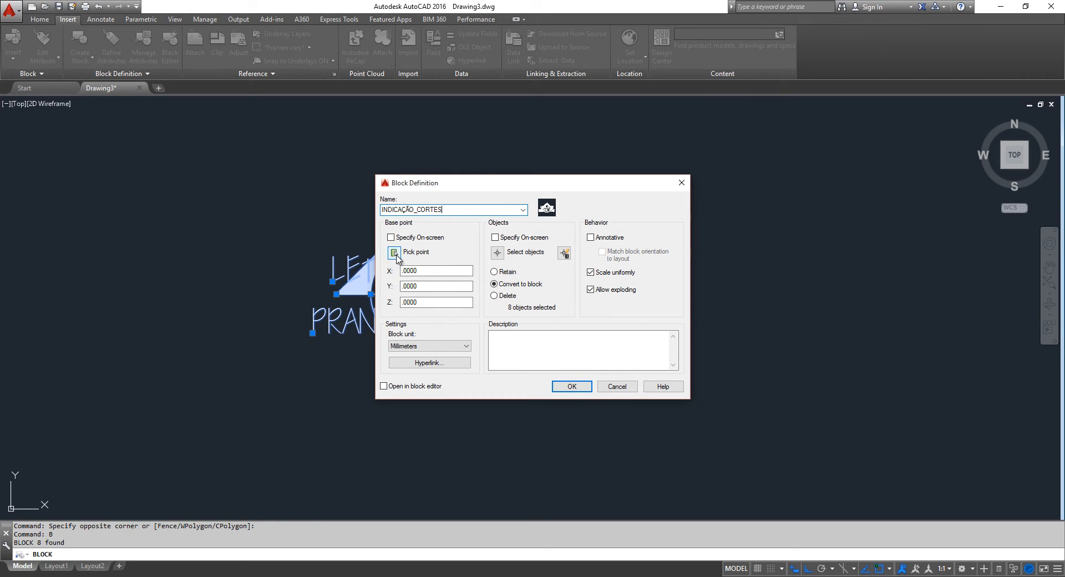
# Step: Set the block's base point at the circle's center, make it annotative, and create the block
pyautogui.click(394, 253)
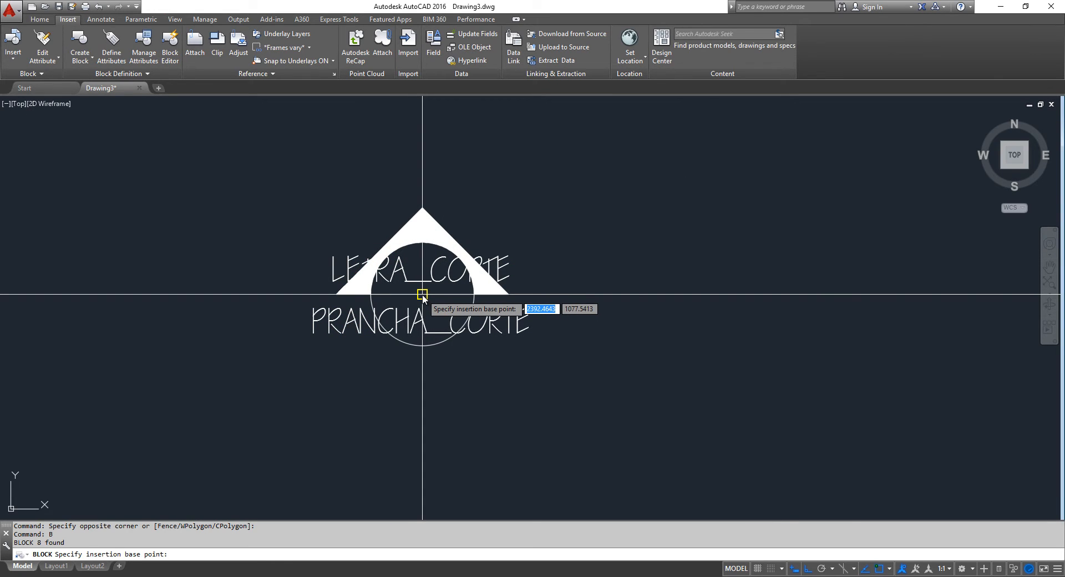
pyautogui.click(422, 295)
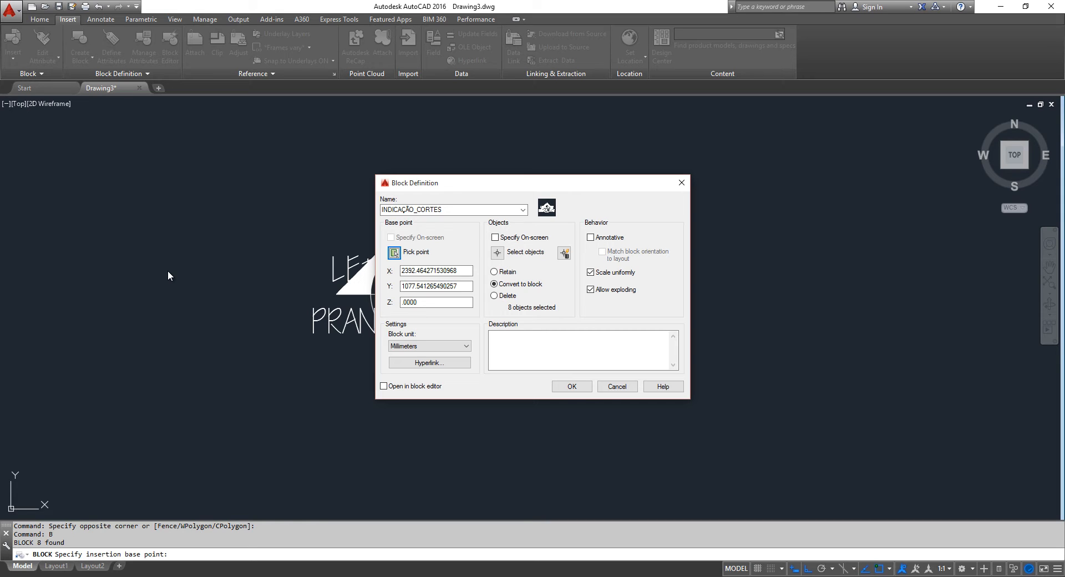
pyautogui.click(591, 238)
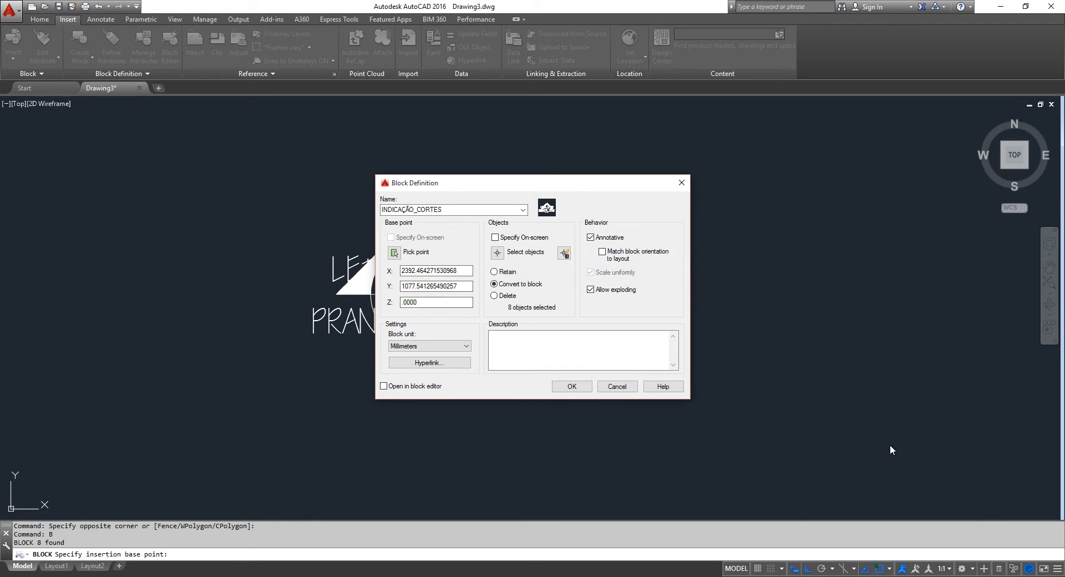
pyautogui.click(578, 393)
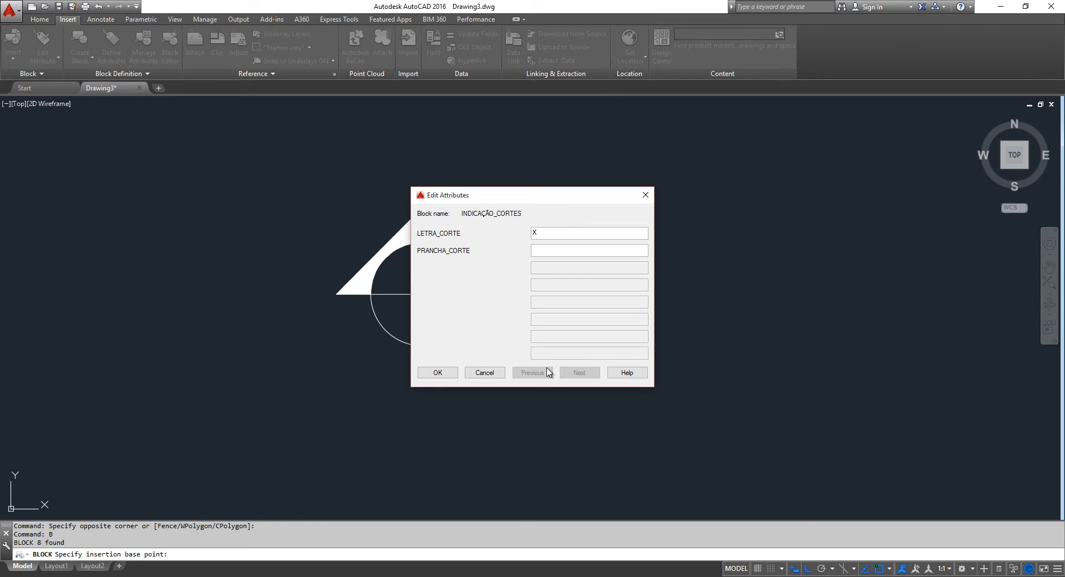
# Step: Fill in the block's attributes with X for LETRA_CORTE and PXX for PRANCHA_CORTE
pyautogui.click(541, 251)
pyautogui.click(439, 372)
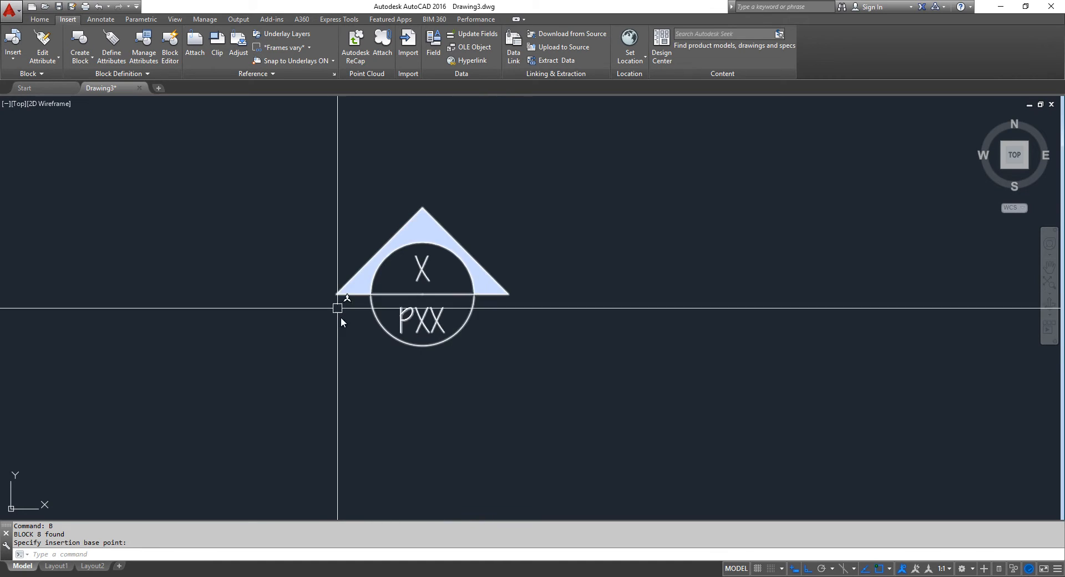
pyautogui.click(462, 267)
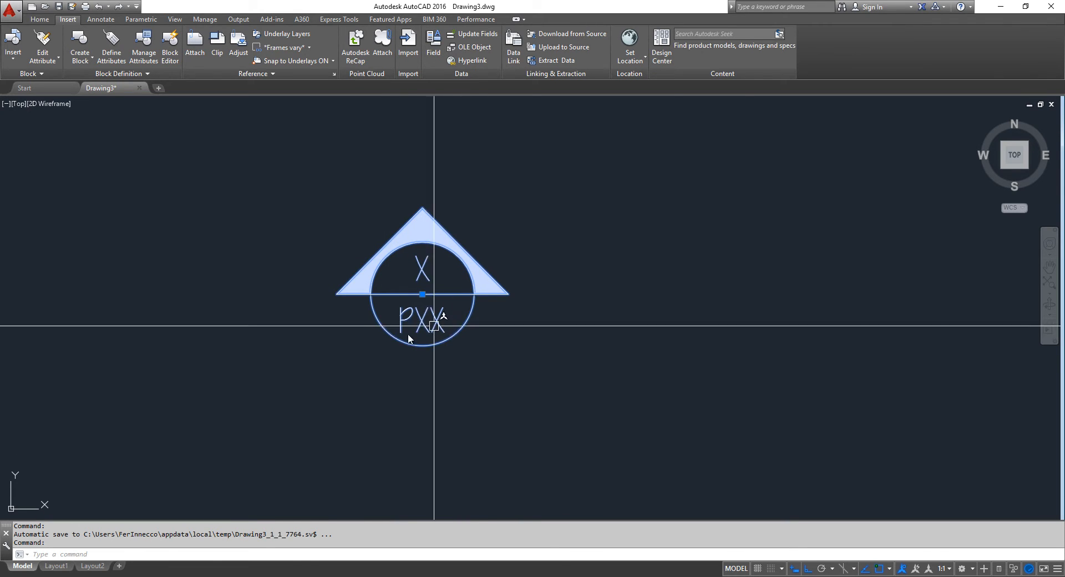
pyautogui.press('Escape')
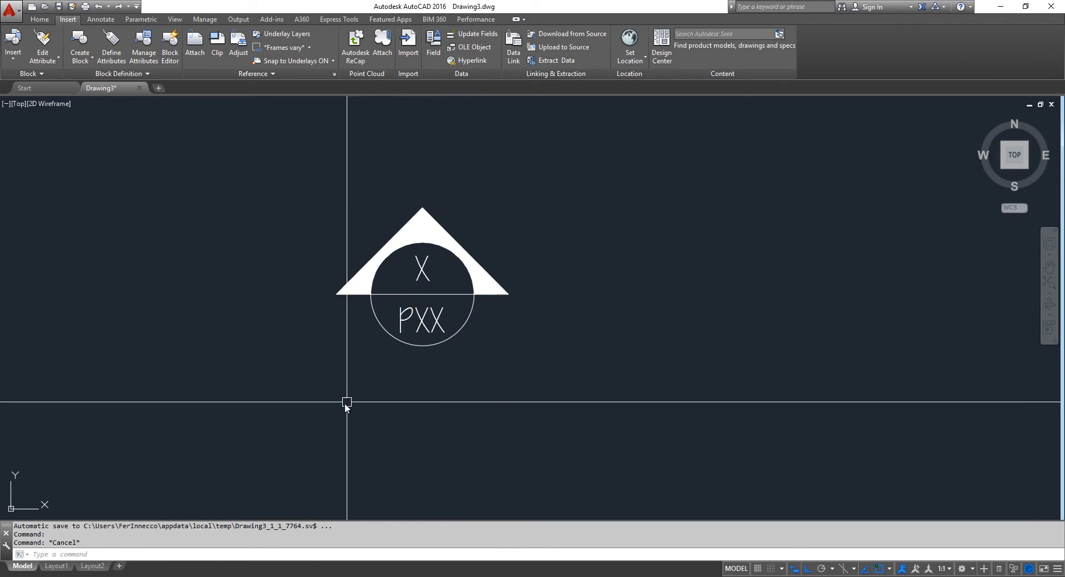
# Step: Set the drawing's annotation scale to 1:50
pyautogui.scroll(-8, 345, 397)
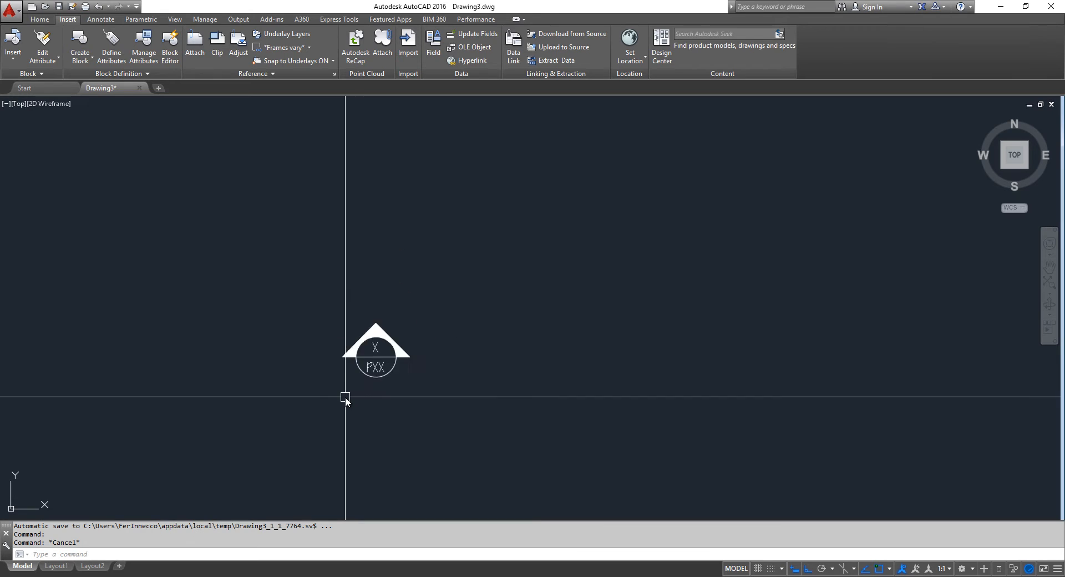
pyautogui.scroll(-6, 442, 333)
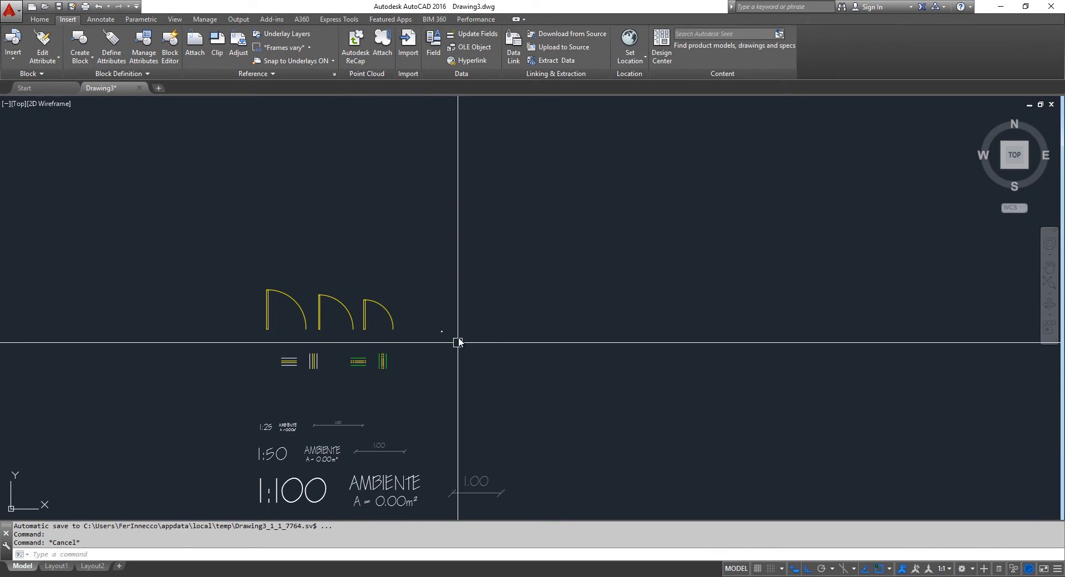
pyautogui.moveTo(413, 430); pyautogui.dragTo(342, 262, button='middle')
pyautogui.scroll(2, 326, 359)
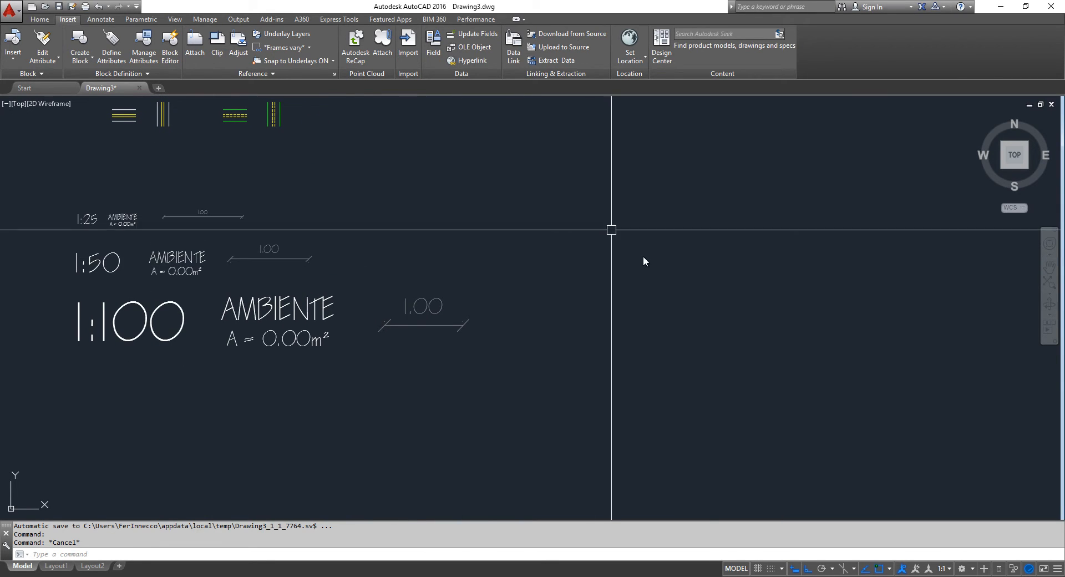
pyautogui.click(945, 569)
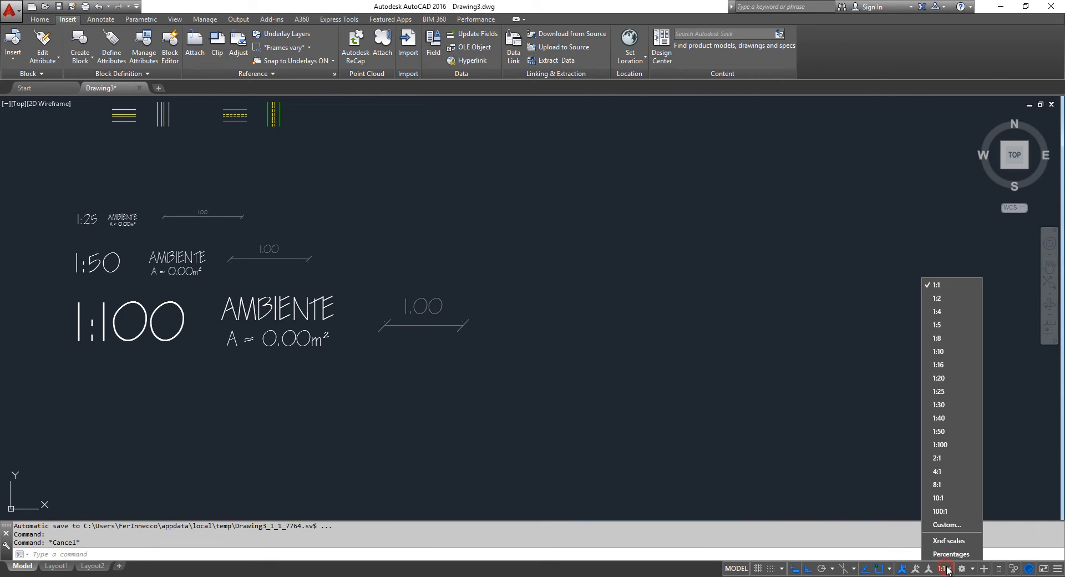
pyautogui.click(953, 431)
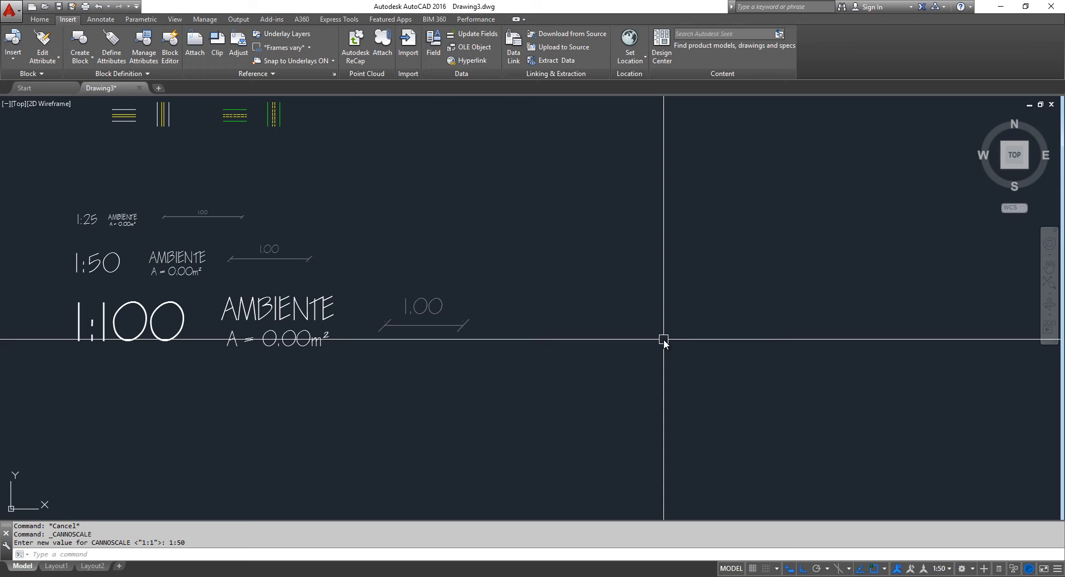
# Step: Insert the INDICAÇÃO_CORTES block just beyond the dimension of the 1:50 scale sample
pyautogui.write('I')
pyautogui.press('Return')
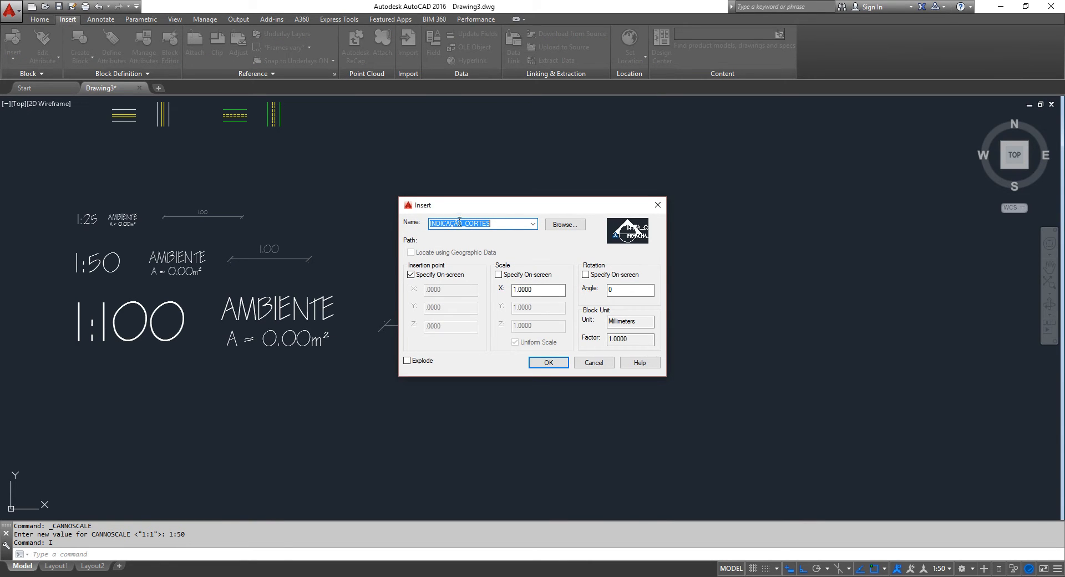
pyautogui.click(548, 362)
pyautogui.scroll(2, 370, 259)
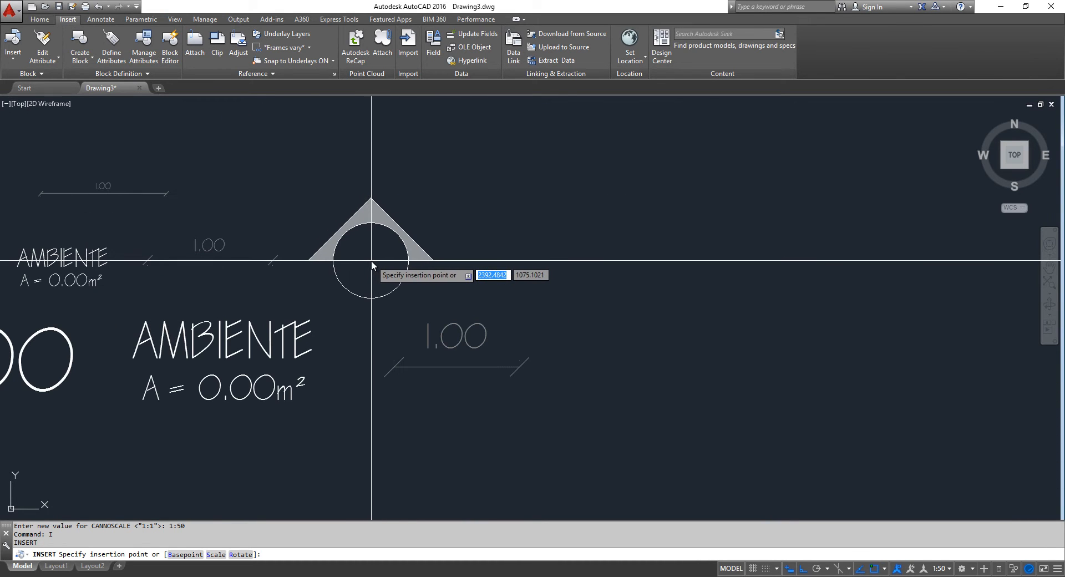
pyautogui.moveTo(102, 297); pyautogui.dragTo(376, 280, button='middle')
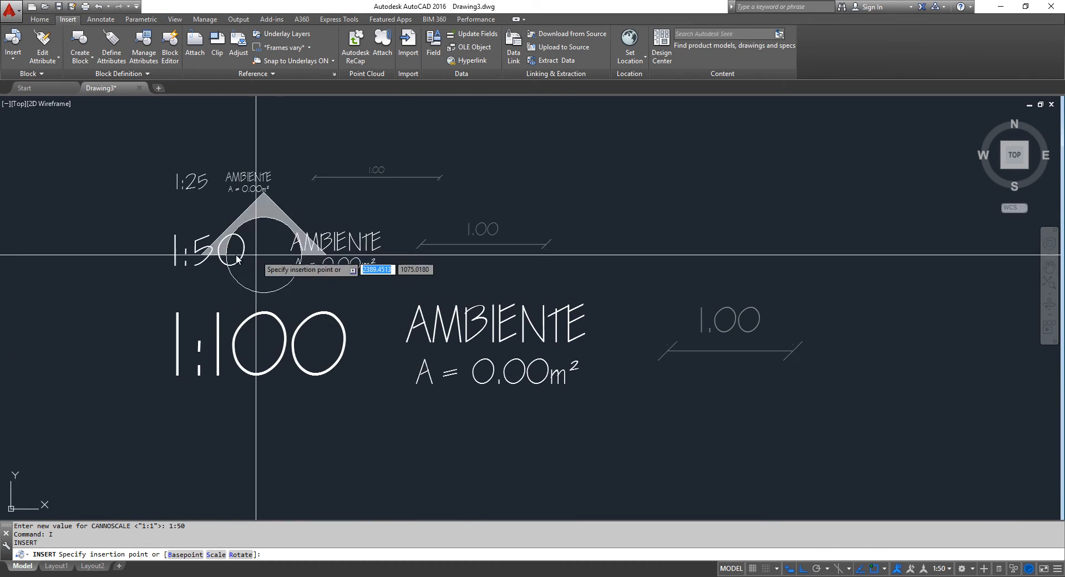
pyautogui.moveTo(623, 244); pyautogui.dragTo(458, 256, button='middle')
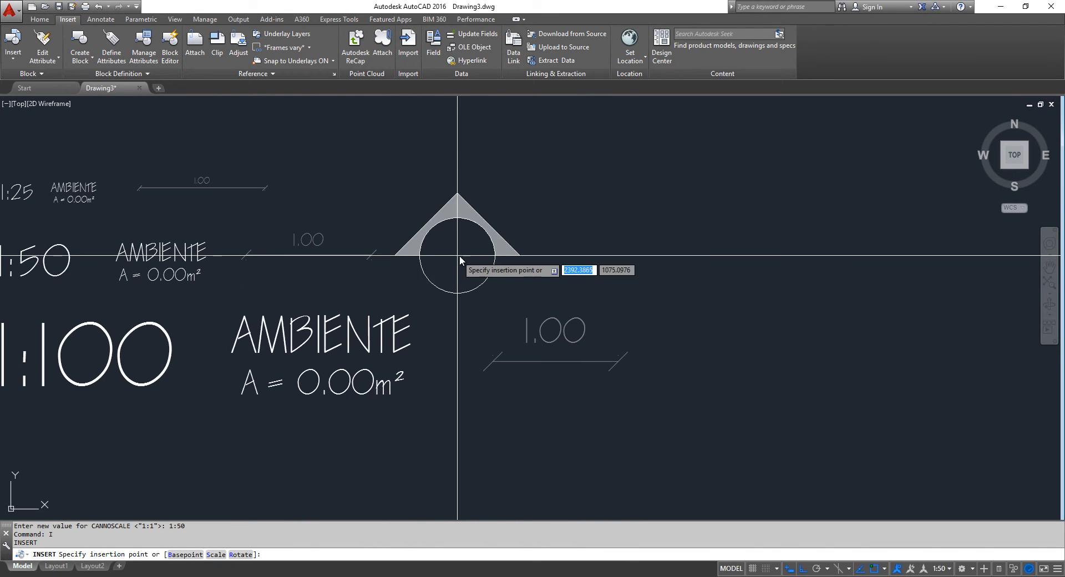
pyautogui.click(459, 256)
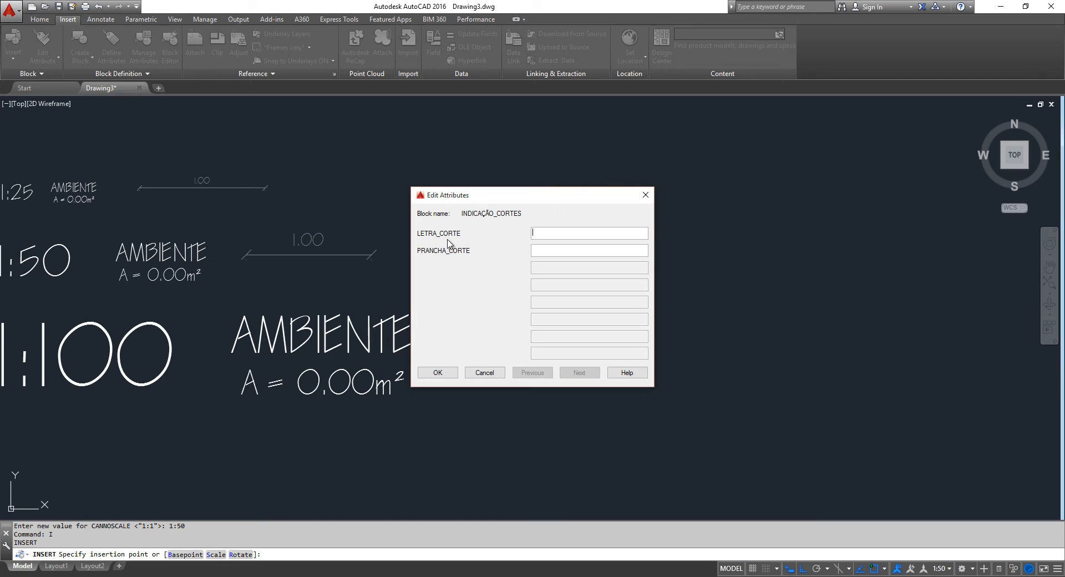
# Step: Fill in the inserted block's attributes with X for LETRA_CORTE and PXX for PRANCHA_CORTE
pyautogui.write('X')
pyautogui.click(552, 250)
pyautogui.write('PXX')
pyautogui.click(442, 372)
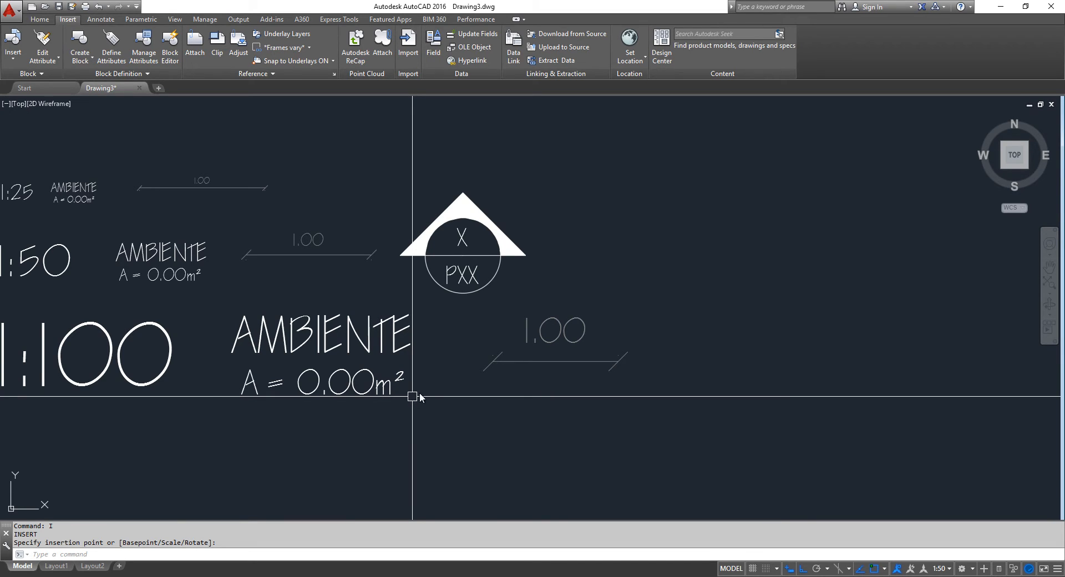
# Step: Edit the inserted section symbol's attributes, setting LETRA_CORTE to A and PRANCHA_CORTE to P08
pyautogui.doubleClick(458, 256)
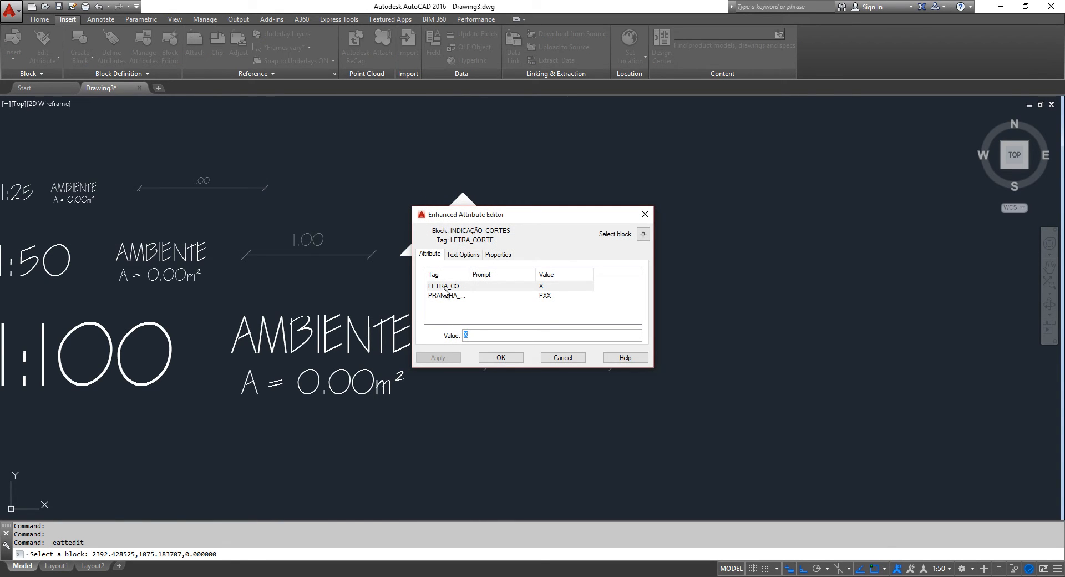
pyautogui.click(445, 287)
pyautogui.click(477, 338)
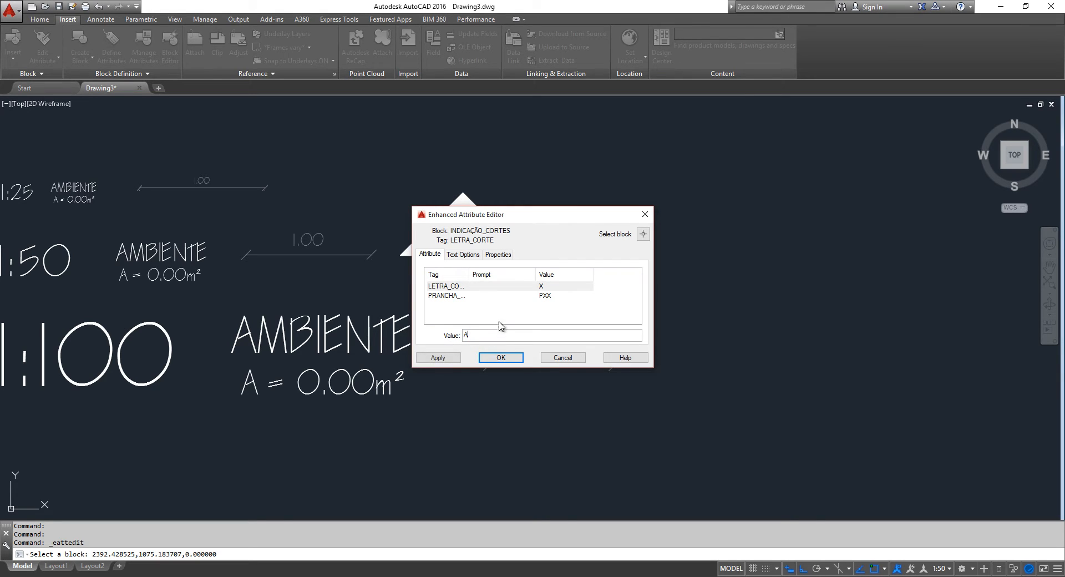
pyautogui.click(458, 298)
pyautogui.click(480, 336)
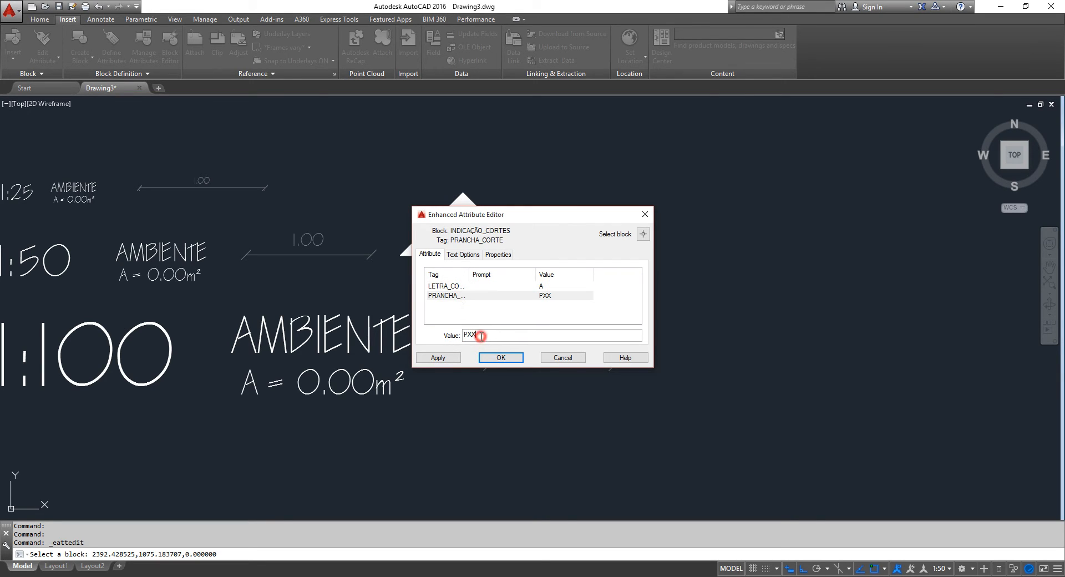
pyautogui.doubleClick(482, 337)
pyautogui.write('P08')
pyautogui.click(501, 357)
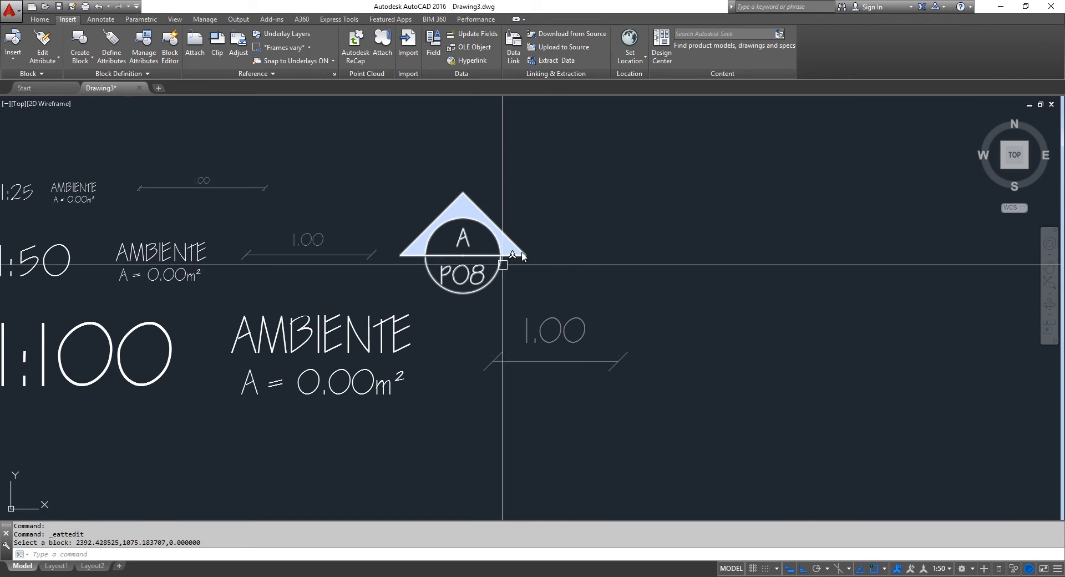
# Step: Delete the section symbol inserted beside the scale samples
pyautogui.scroll(-4, 533, 231)
pyautogui.scroll(3, 530, 220)
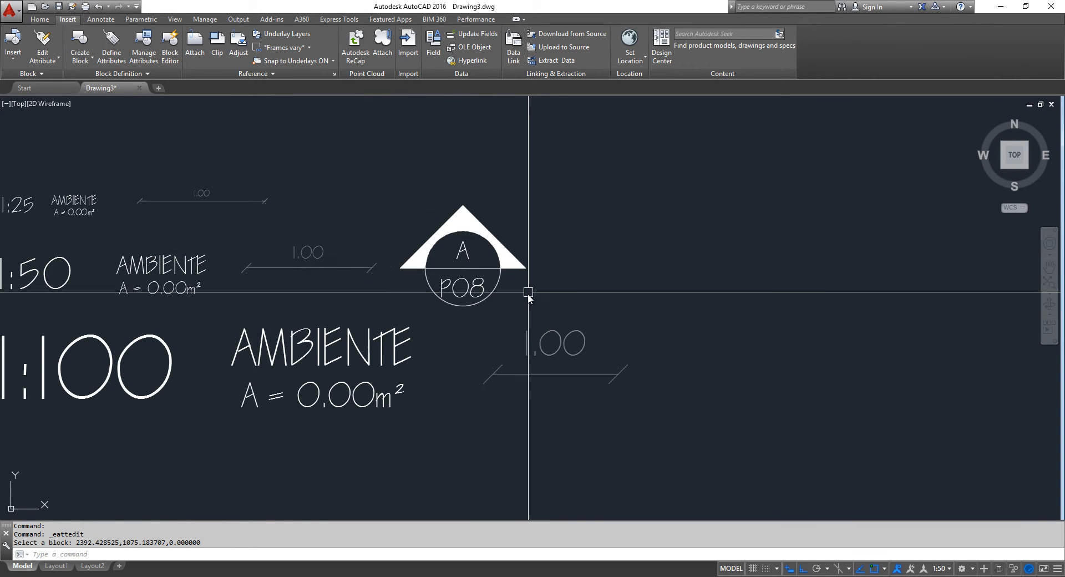
pyautogui.click(526, 293)
pyautogui.click(488, 239)
pyautogui.press('Delete')
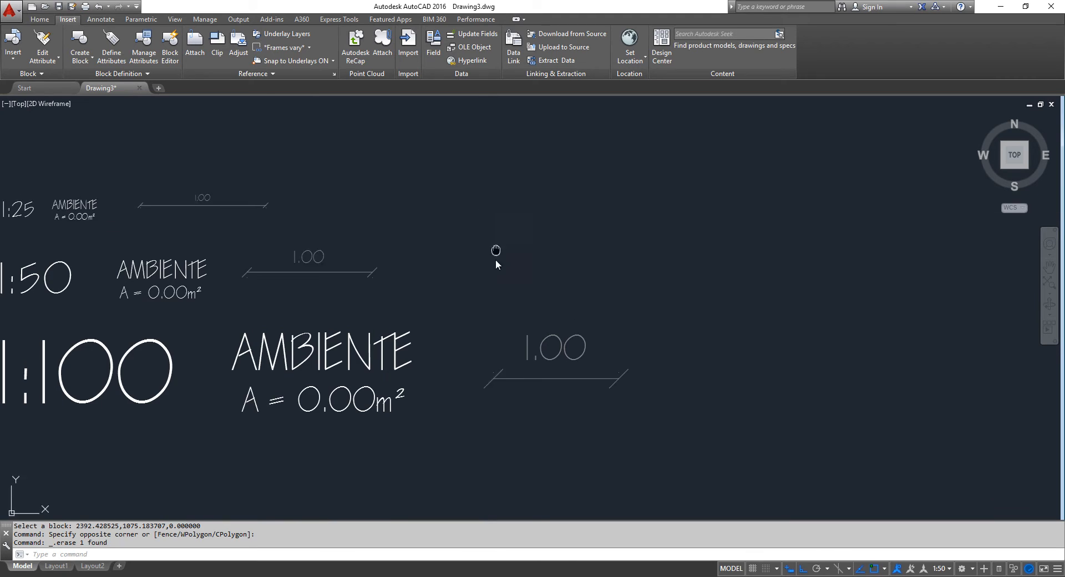
# Step: Draw a circle with a radius of .0015 in the empty area below the original X/PXX section symbol
pyautogui.moveTo(495, 259); pyautogui.dragTo(495, 475, button='middle')
pyautogui.scroll(-5, 465, 176)
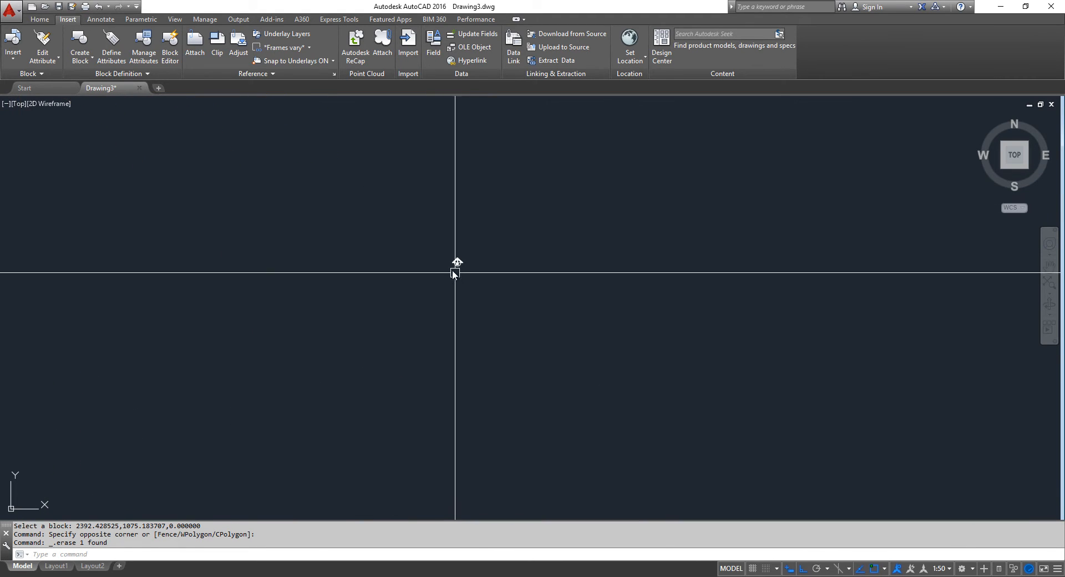
pyautogui.scroll(6, 457, 268)
pyautogui.moveTo(438, 333); pyautogui.dragTo(425, 266, button='middle')
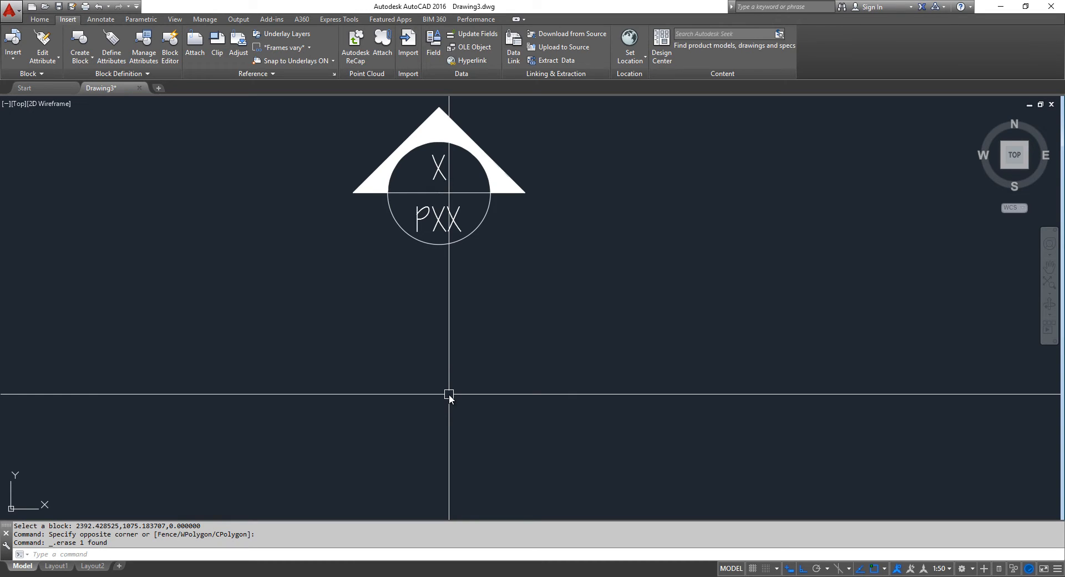
pyautogui.scroll(2, 438, 384)
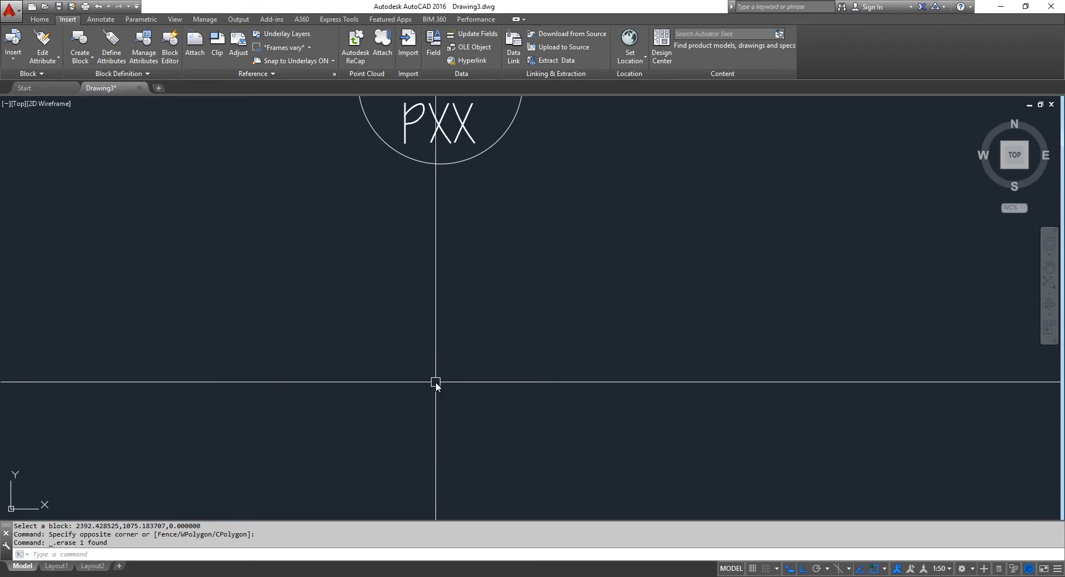
pyautogui.write('c')
pyautogui.press('Return')
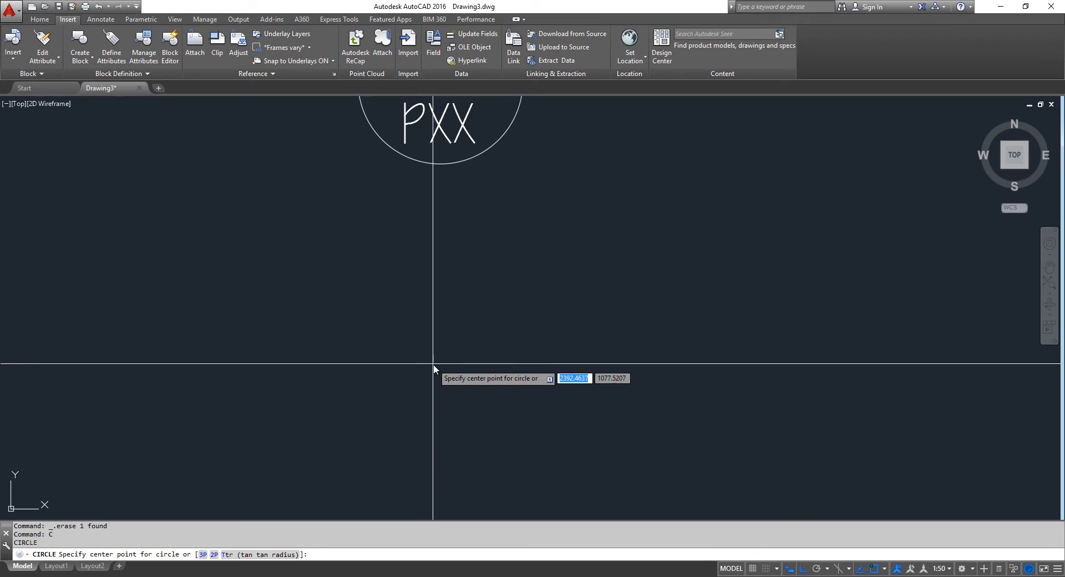
pyautogui.click(434, 364)
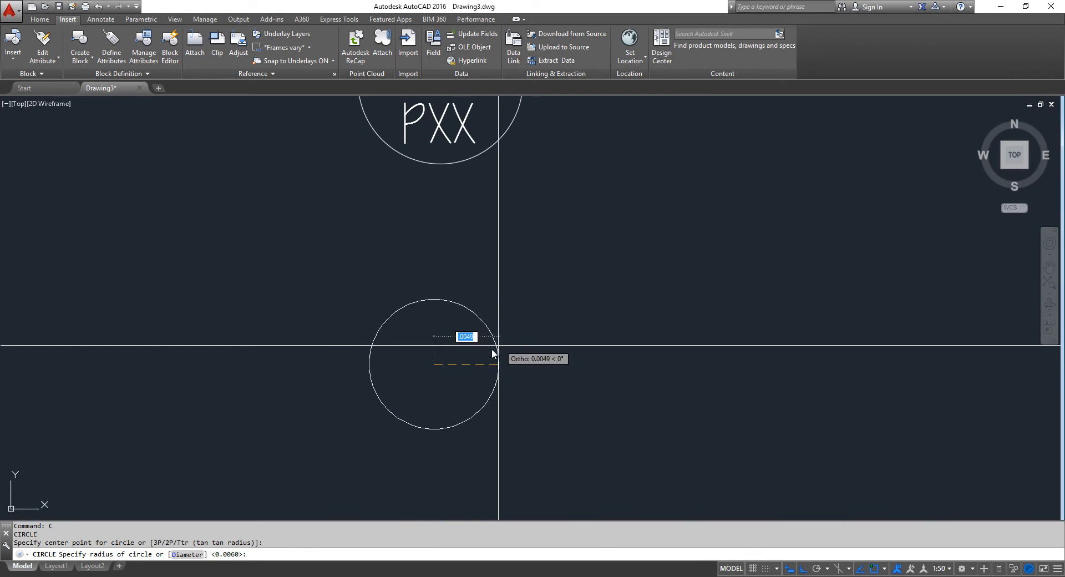
pyautogui.write('.')
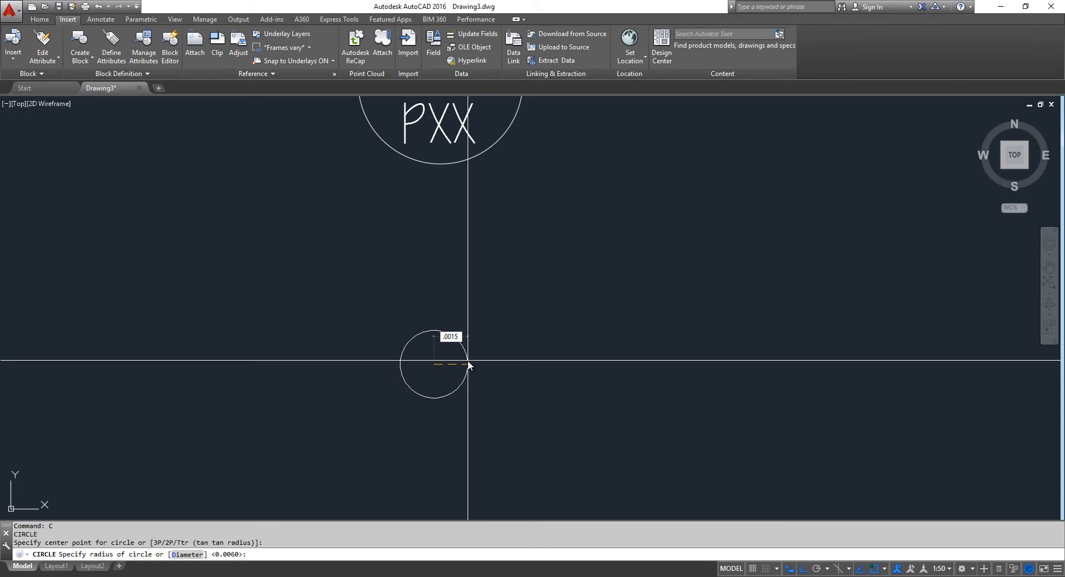
pyautogui.press('Return')
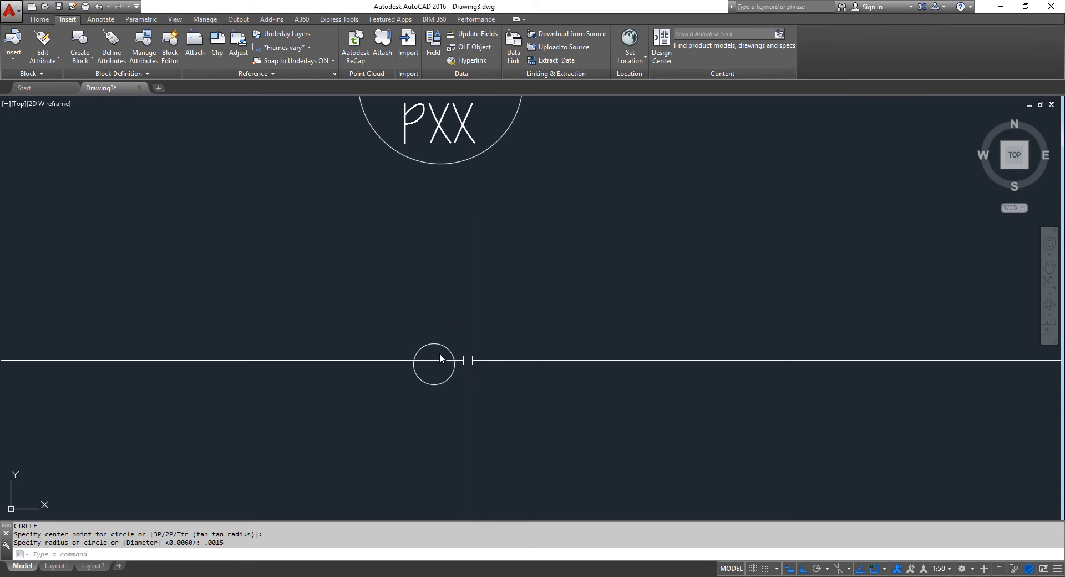
# Step: Draw a horizontal line .0025 long from the small circle's center toward the left
pyautogui.scroll(4, 468, 352)
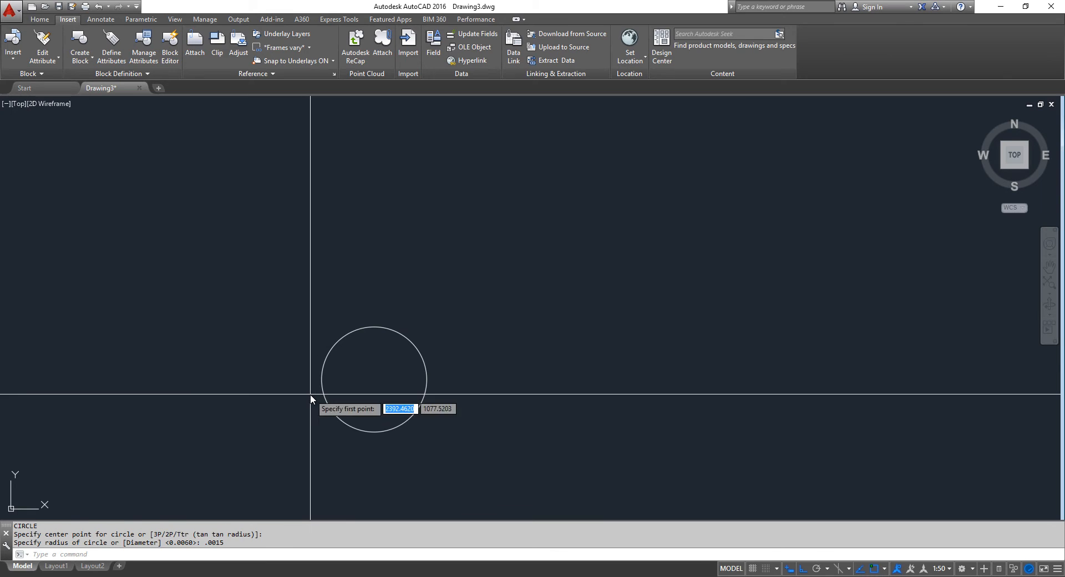
pyautogui.write('l')
pyautogui.press('Return')
pyautogui.click(375, 380)
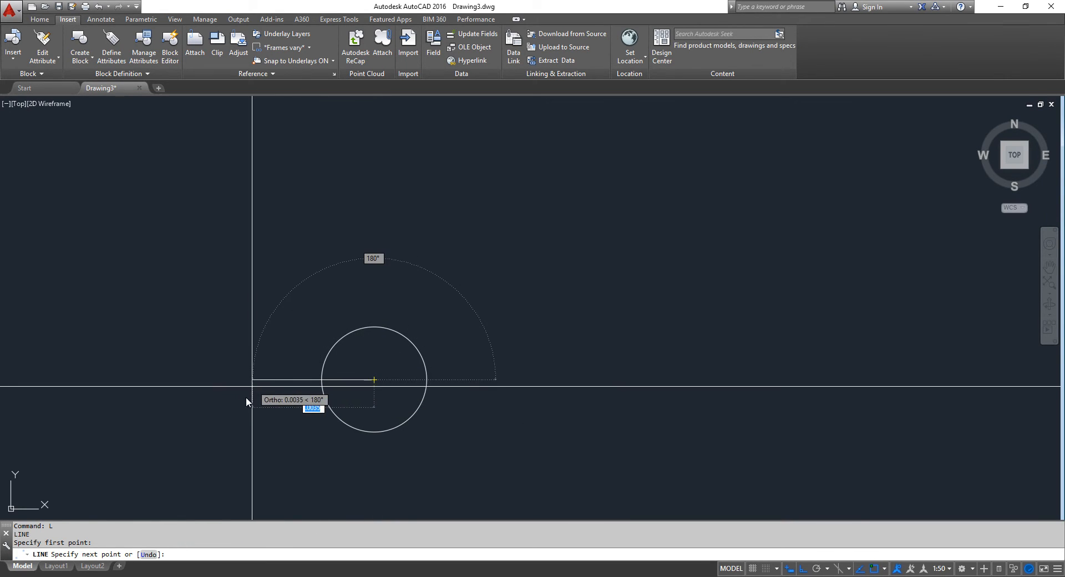
pyautogui.press('BackSpace')
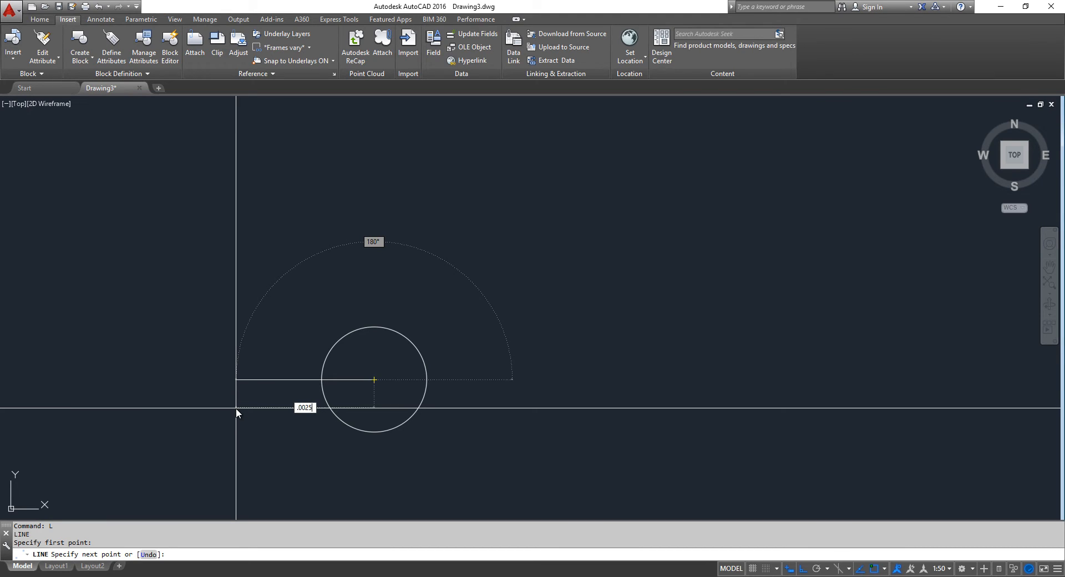
pyautogui.write('.0025')
pyautogui.press('Return')
pyautogui.press('Escape')
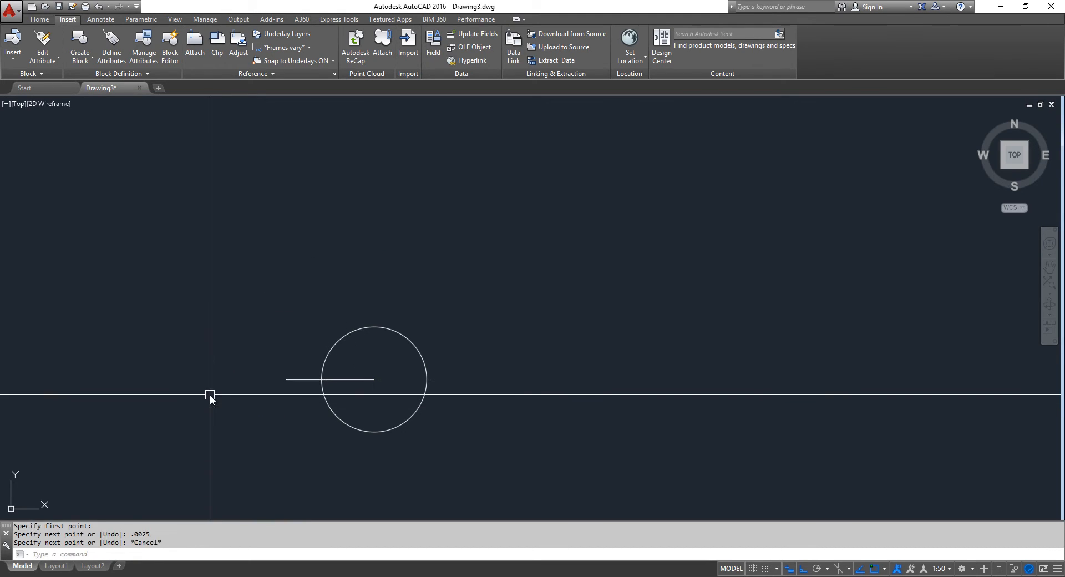
# Step: Draw two vertical lines from the small circle's center, one upward and one downward, each .0025 long
pyautogui.press('Return')
pyautogui.click(376, 379)
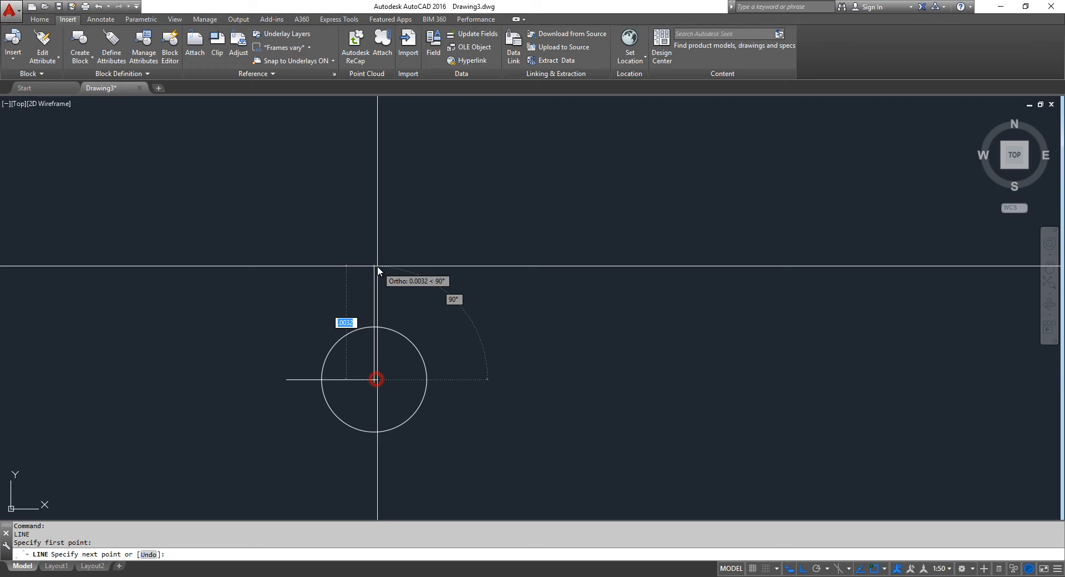
pyautogui.moveTo(416, 493); pyautogui.dragTo(400, 404, button='middle')
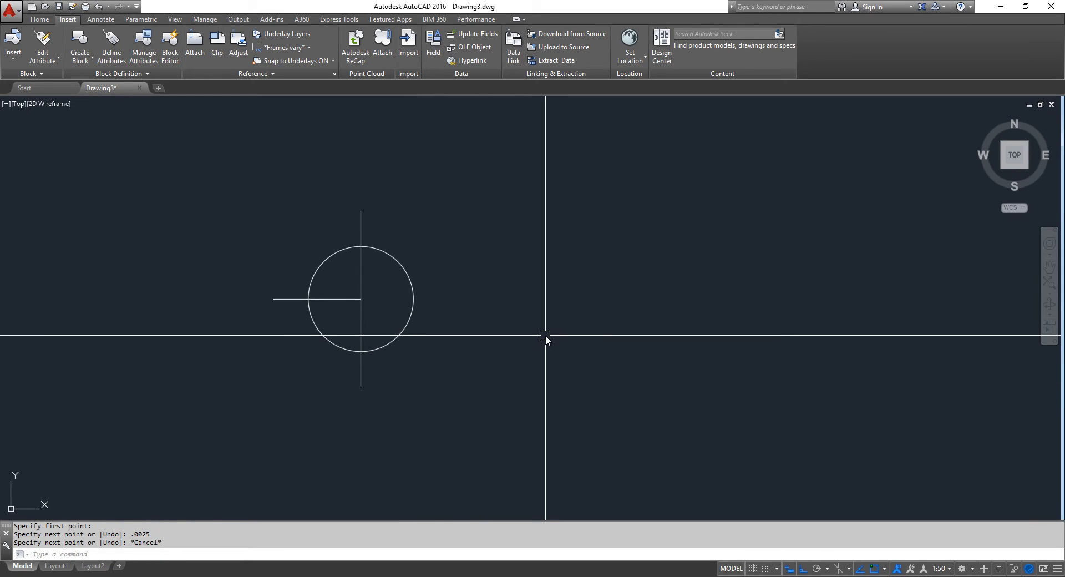
pyautogui.write('L')
pyautogui.press('Return')
pyautogui.click(361, 299)
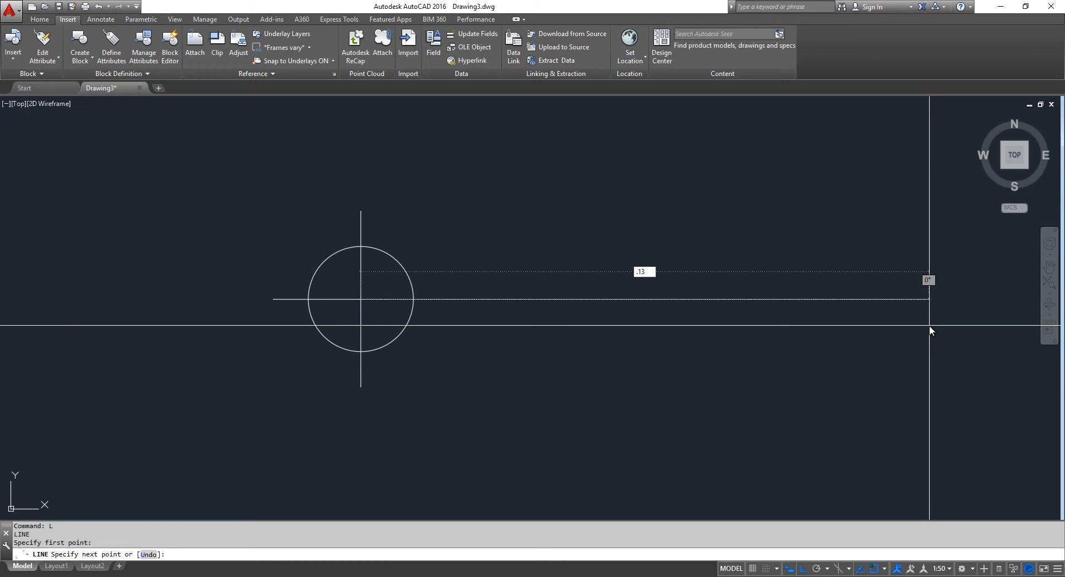
pyautogui.press('Escape')
pyautogui.scroll(-6, 782, 353)
pyautogui.moveTo(763, 364); pyautogui.dragTo(580, 362, button='middle')
pyautogui.click(663, 373)
pyautogui.click(609, 306)
pyautogui.press('Delete')
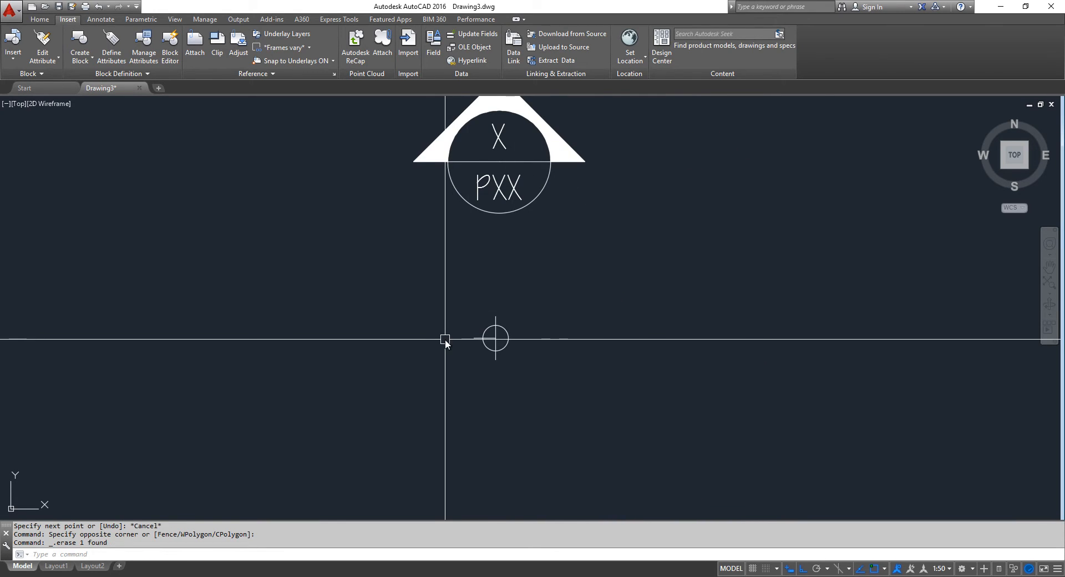
# Step: Draw a horizontal line .015 long from the small circle's center toward the right
pyautogui.scroll(4, 444, 347)
pyautogui.write('L')
pyautogui.press('Return')
pyautogui.click(572, 339)
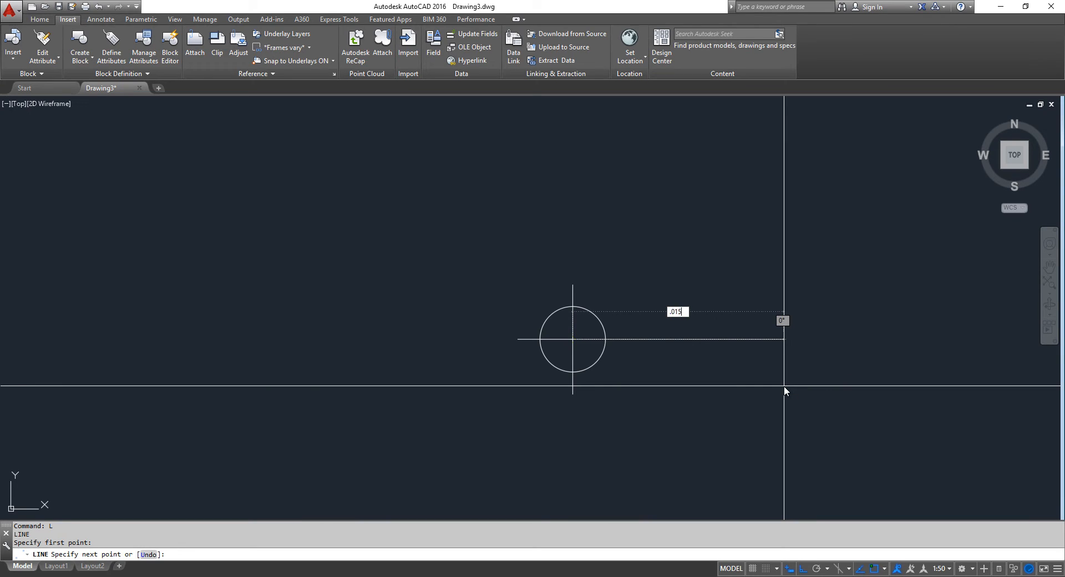
pyautogui.write('.015')
pyautogui.press('Return')
pyautogui.press('Escape')
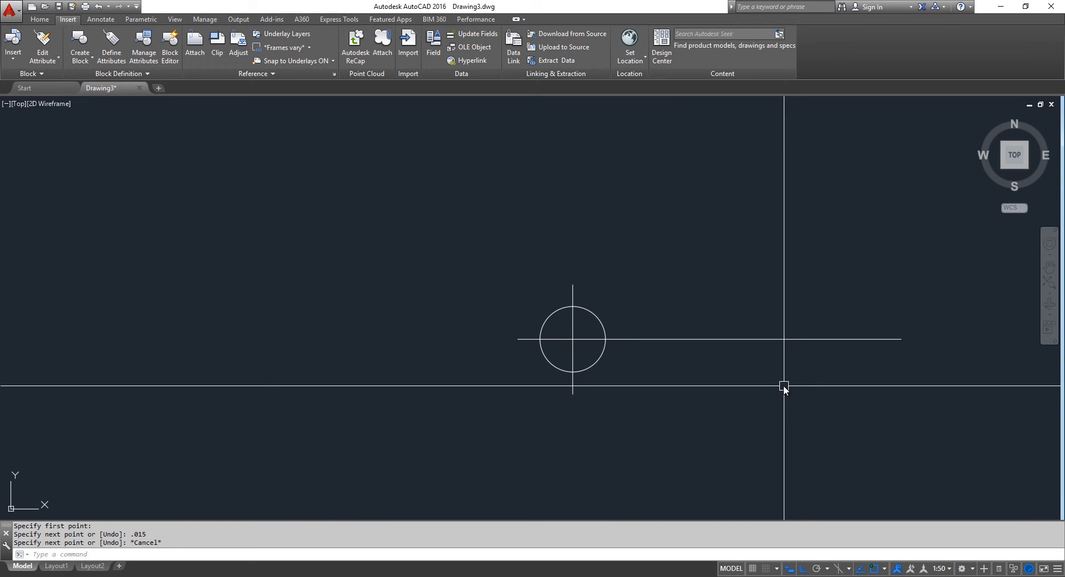
# Step: Fill the circle's upper-left and lower-right quadrants with a solid hatch
pyautogui.moveTo(636, 374); pyautogui.dragTo(456, 369, button='middle')
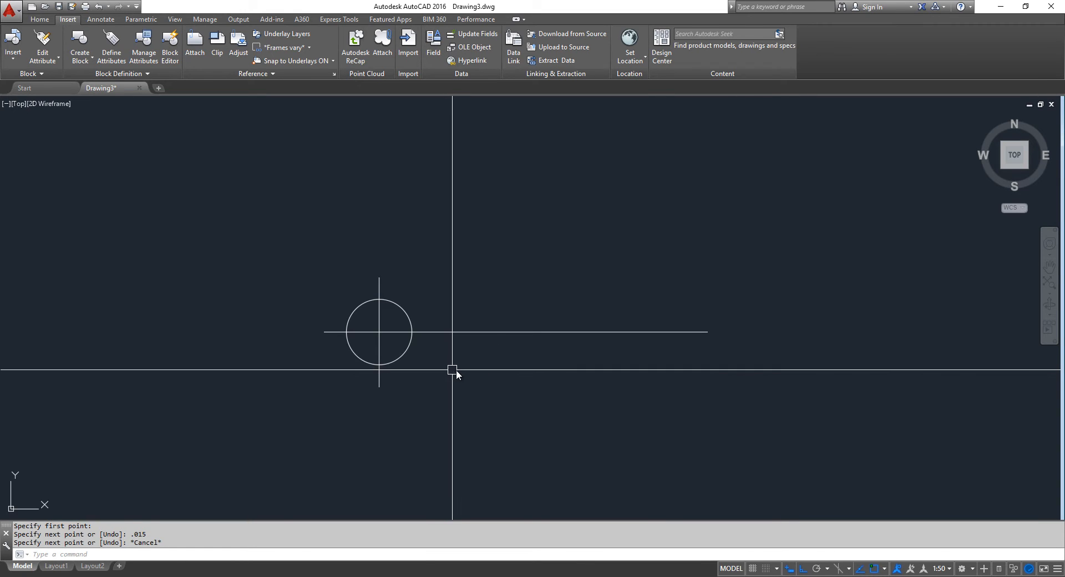
pyautogui.scroll(2, 458, 369)
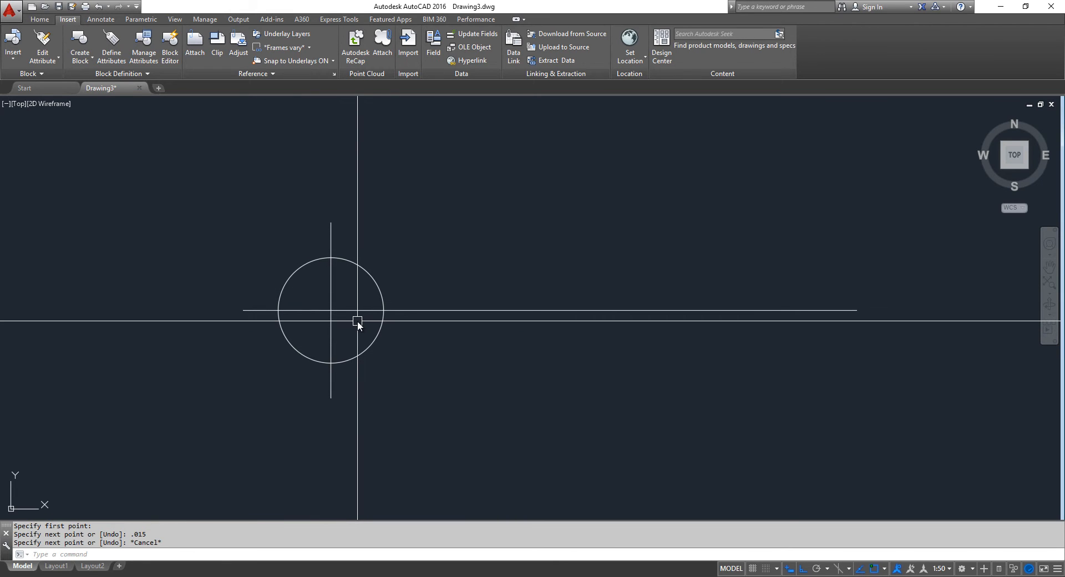
pyautogui.write('h')
pyautogui.press('Return')
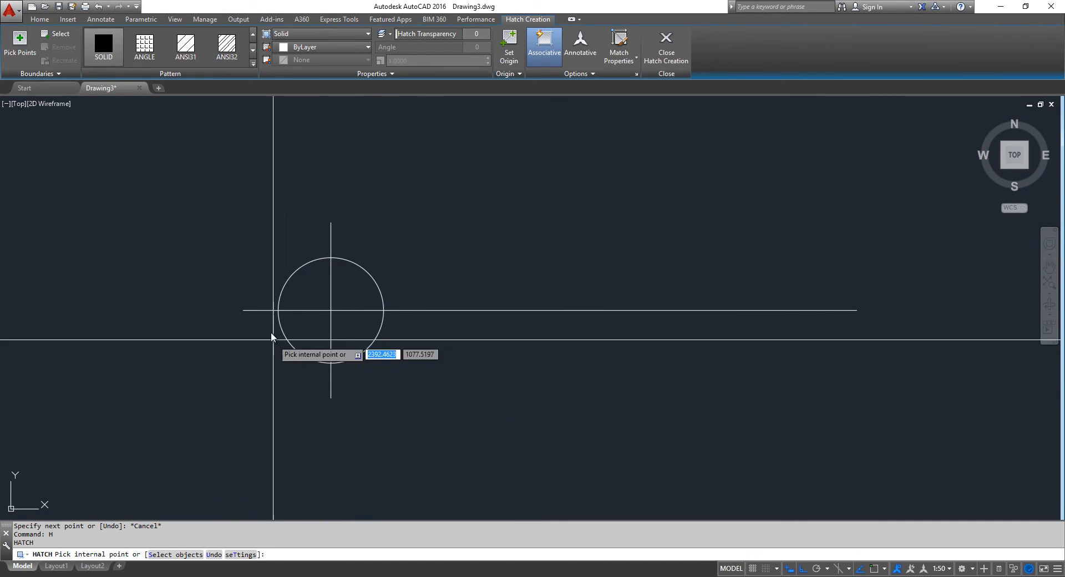
pyautogui.click(306, 294)
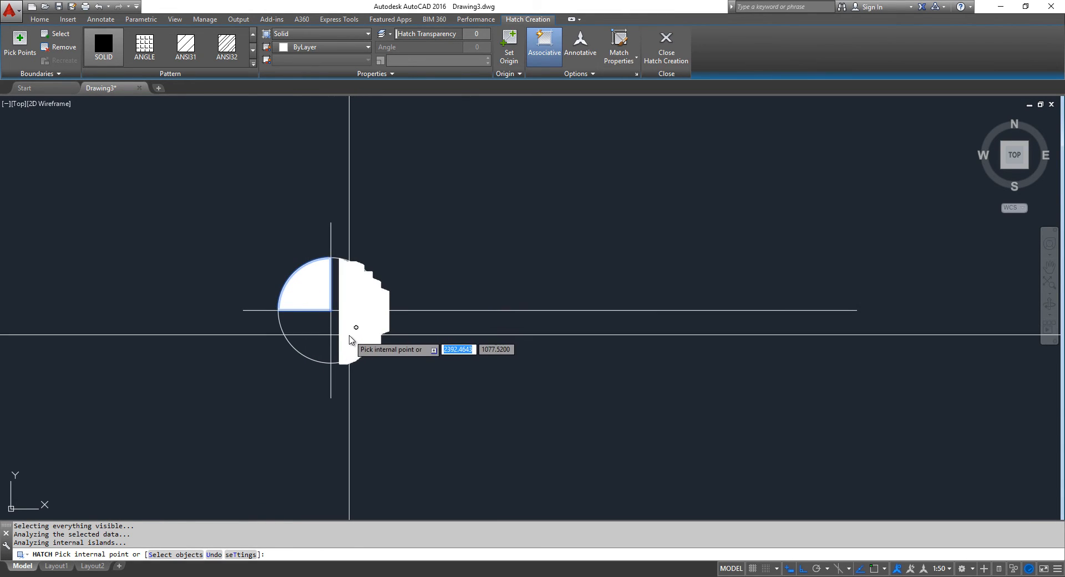
pyautogui.click(350, 339)
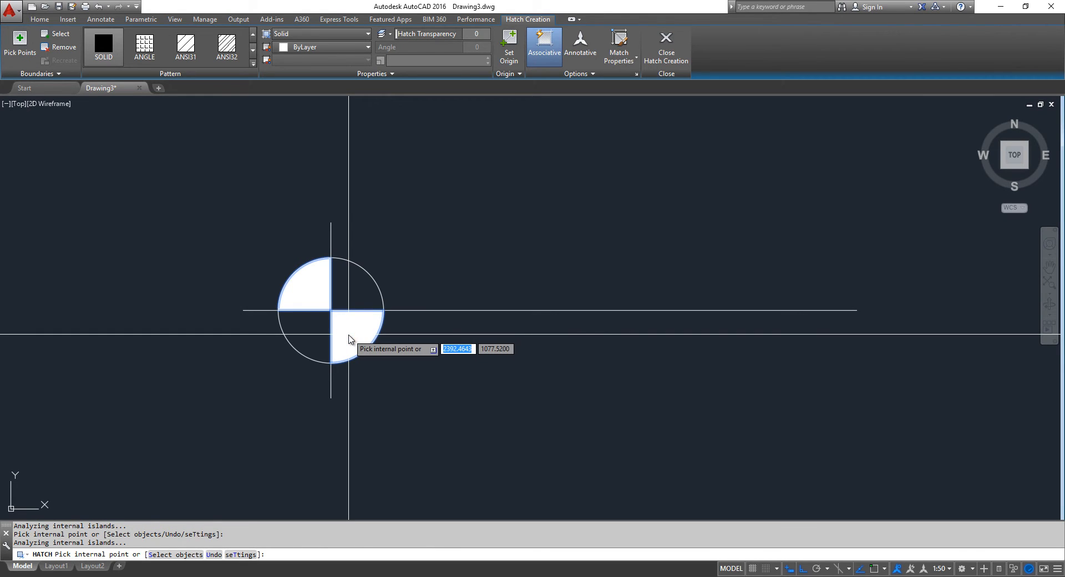
pyautogui.press('Return')
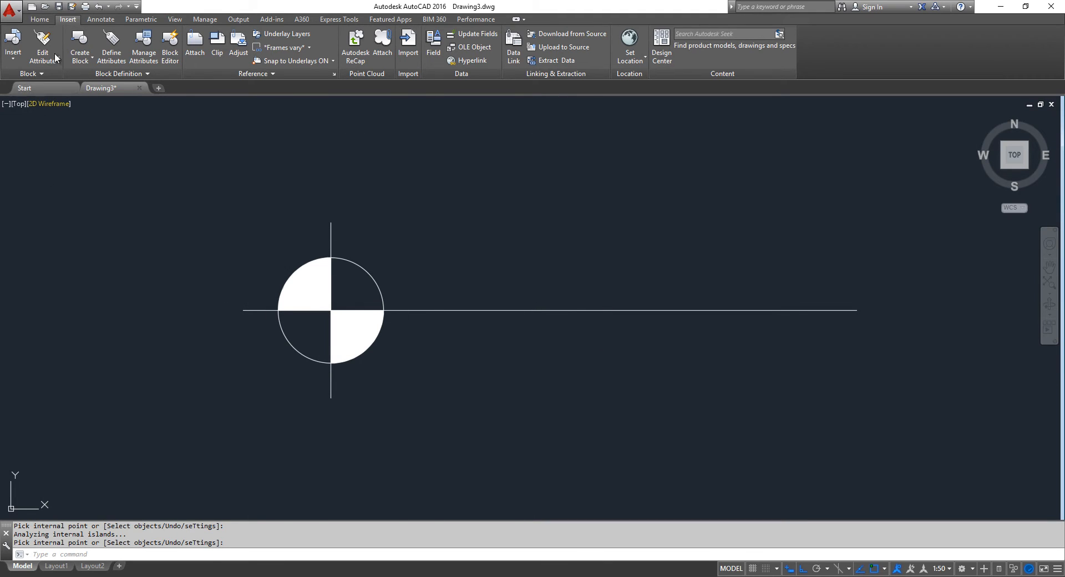
# Step: Set up an attribute definition with the tag NÍVEL and the annotative 2mm text style, leaving it unplaced
pyautogui.click(113, 50)
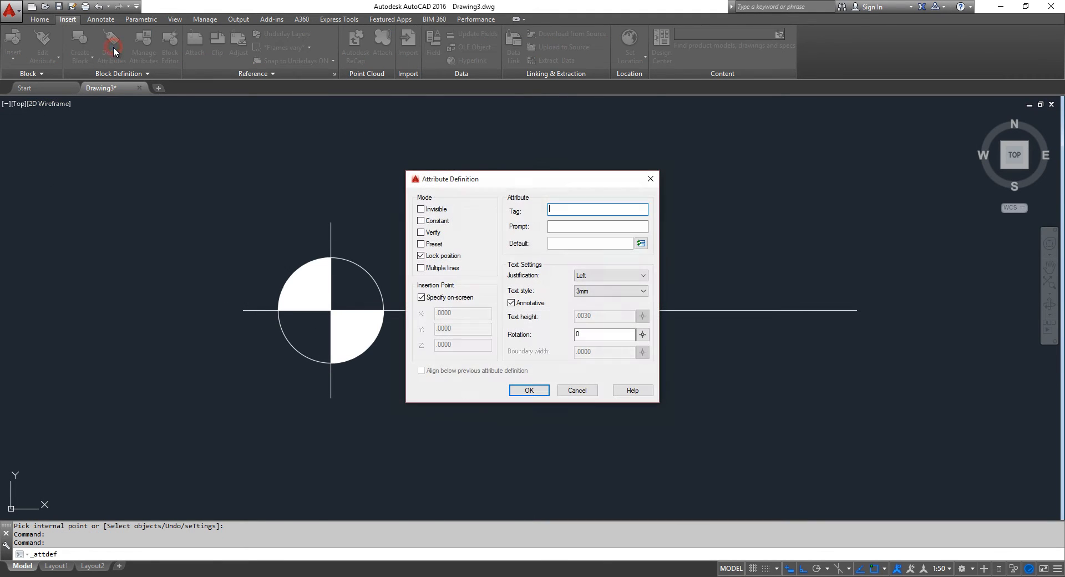
pyautogui.click(606, 292)
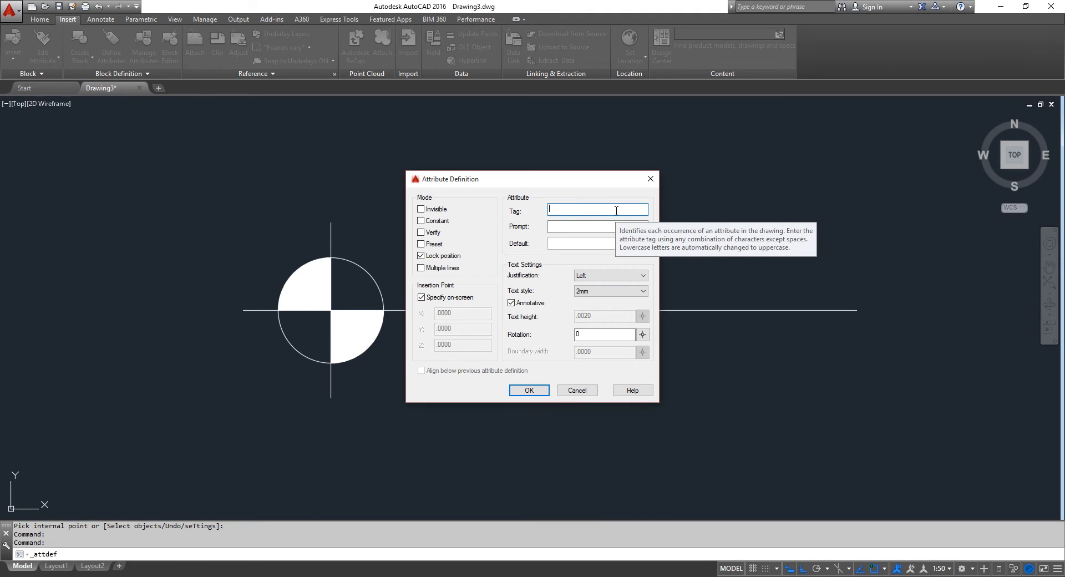
pyautogui.write('NIVEL')
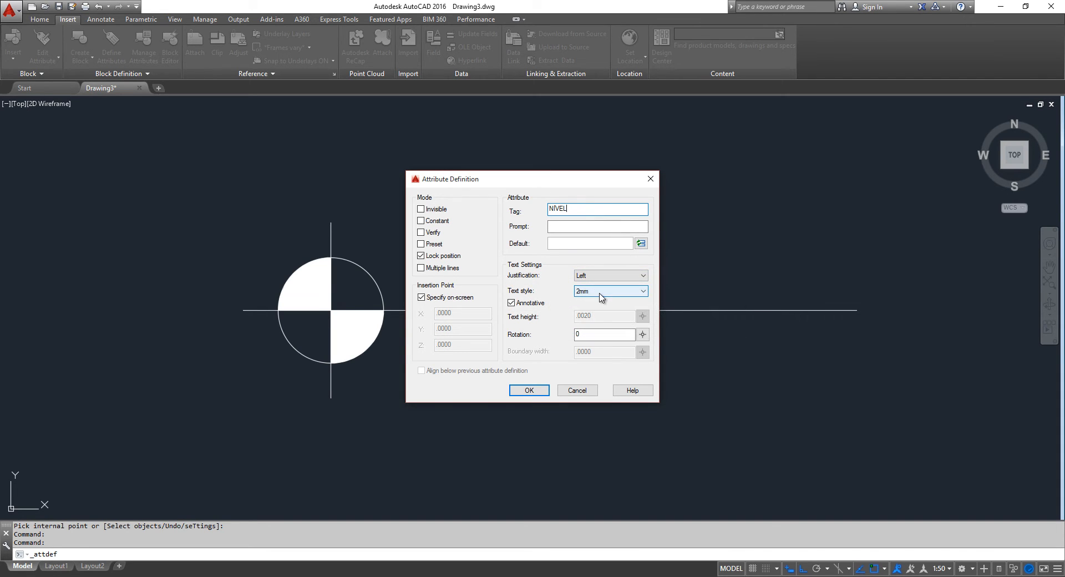
pyautogui.click(529, 390)
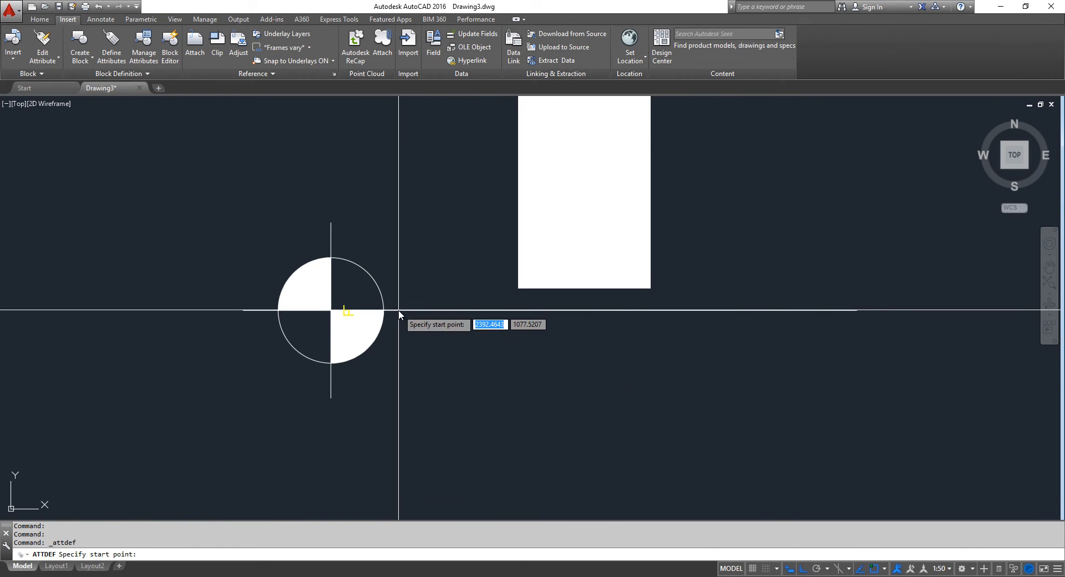
pyautogui.scroll(-5, 453, 327)
pyautogui.scroll(-6, 453, 330)
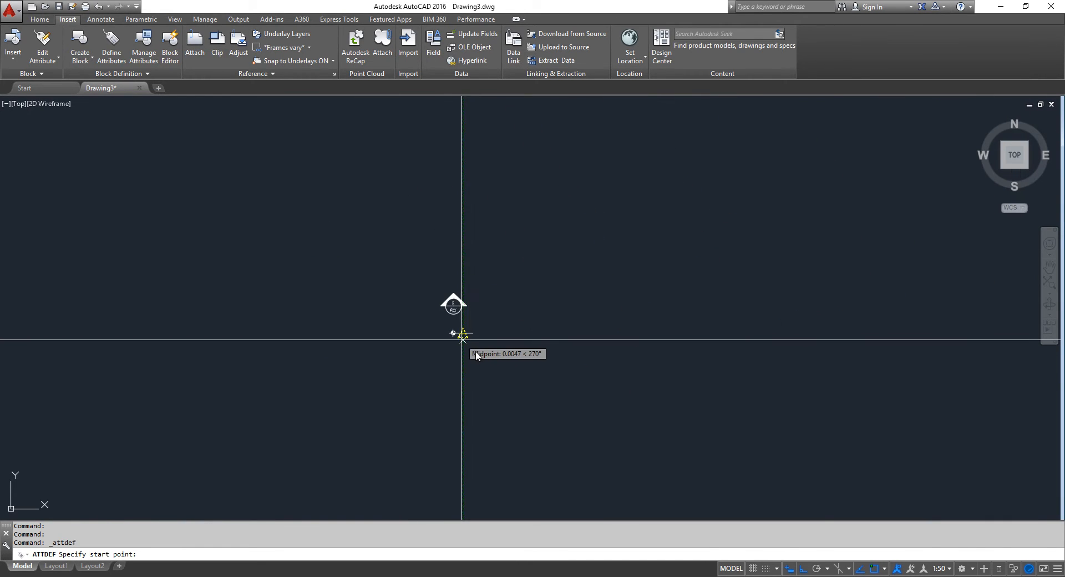
pyautogui.press('Escape')
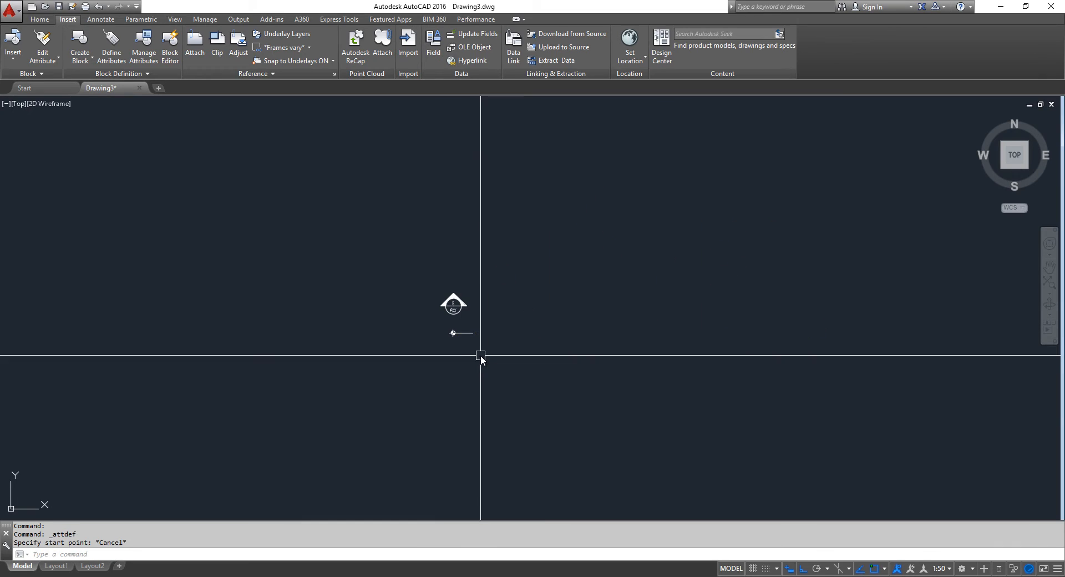
# Step: Set the annotation scale of the drawing to 1:1
pyautogui.click(942, 570)
pyautogui.click(956, 287)
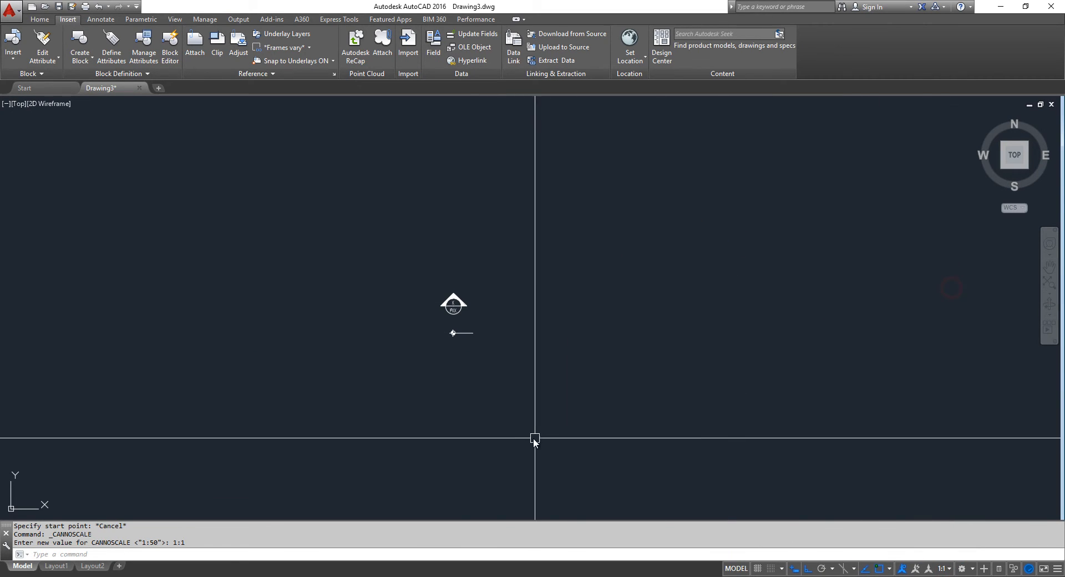
pyautogui.scroll(8, 449, 352)
pyautogui.moveTo(474, 360)
pyautogui.mouseDown(button='middle')
pyautogui.moveTo(419, 354)
pyautogui.moveTo(378, 309)
pyautogui.mouseUp(button='middle')
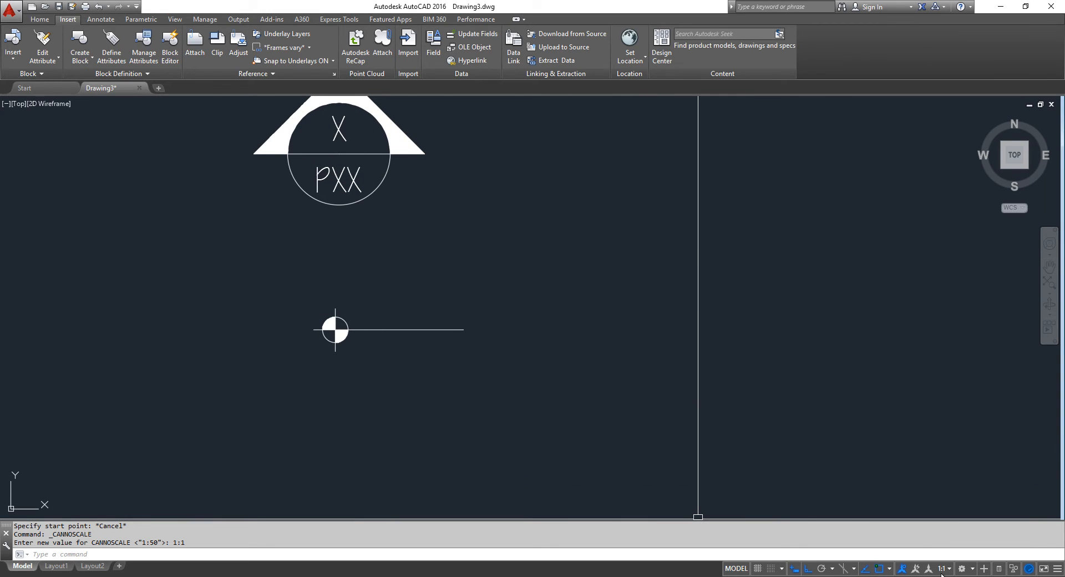
pyautogui.scroll(4, 331, 357)
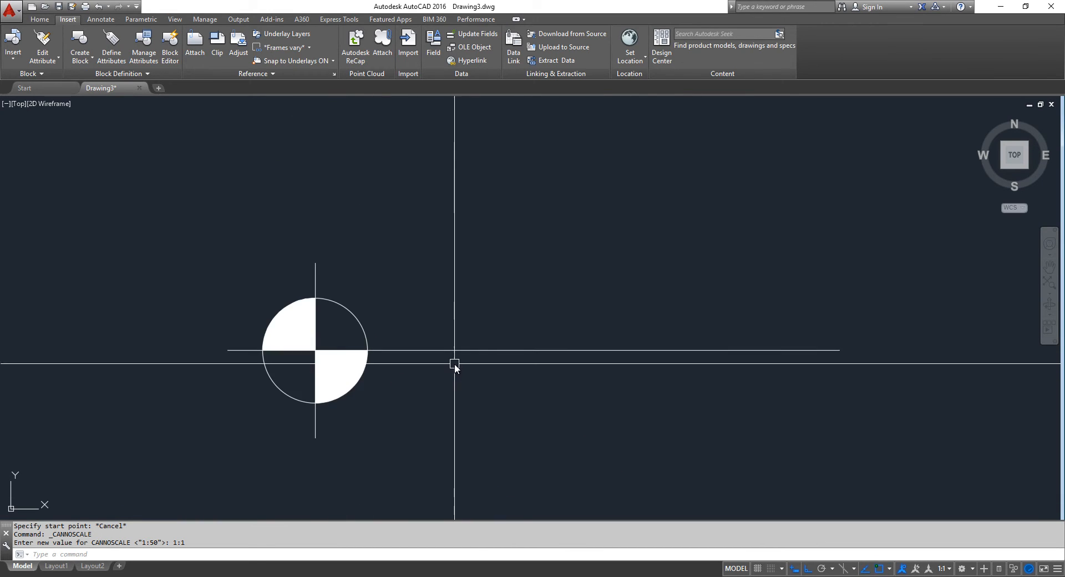
pyautogui.scroll(-2, 345, 347)
pyautogui.moveTo(386, 375); pyautogui.dragTo(371, 330, button='middle')
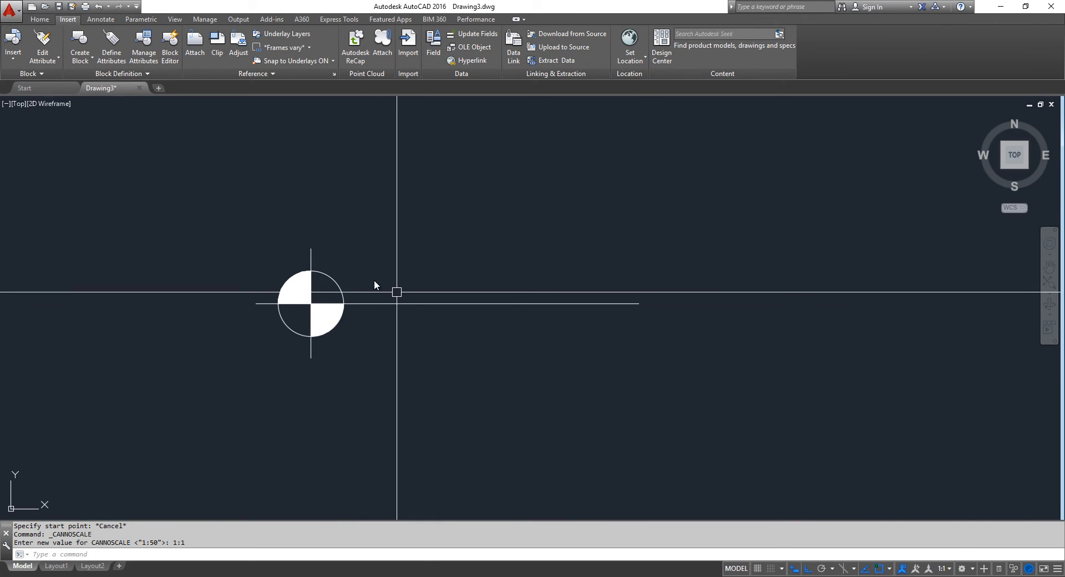
# Step: Place the NÍVEL attribute in the 2mm text style, starting at the circle's right quadrant on the horizontal line
pyautogui.write('ATT')
pyautogui.press('Return')
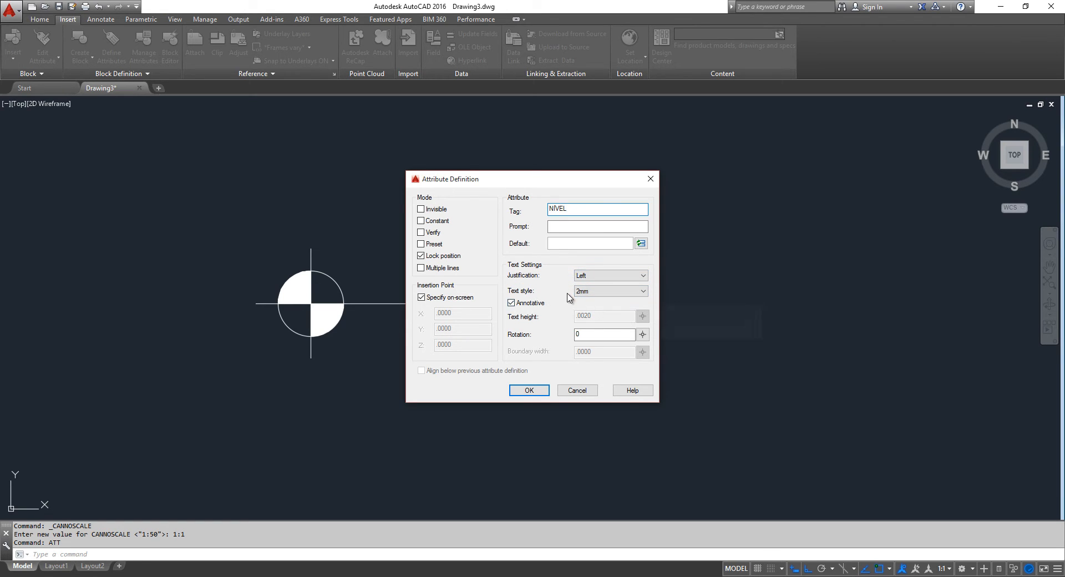
pyautogui.click(533, 395)
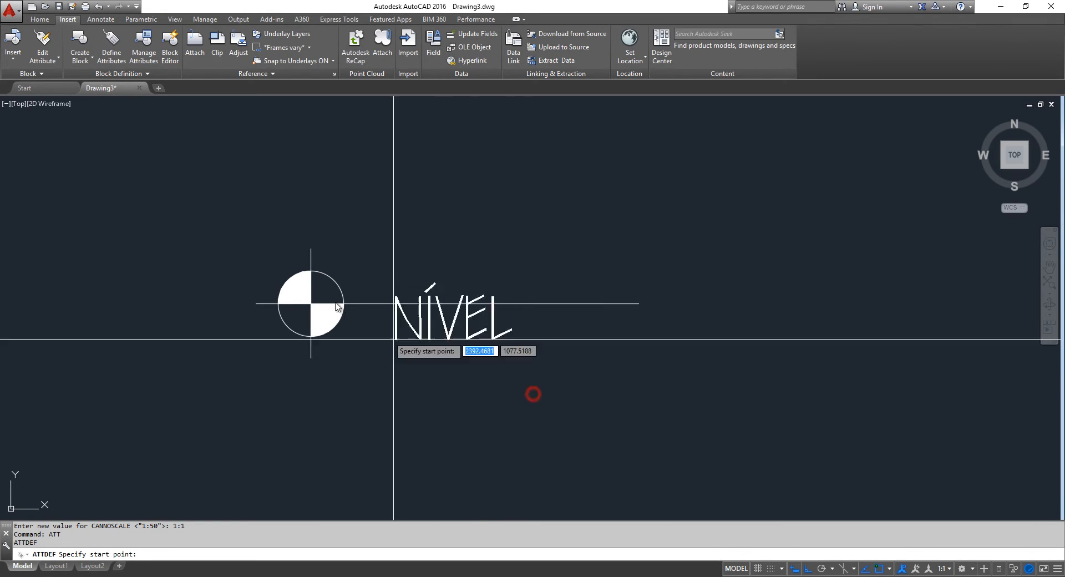
pyautogui.scroll(3, 331, 328)
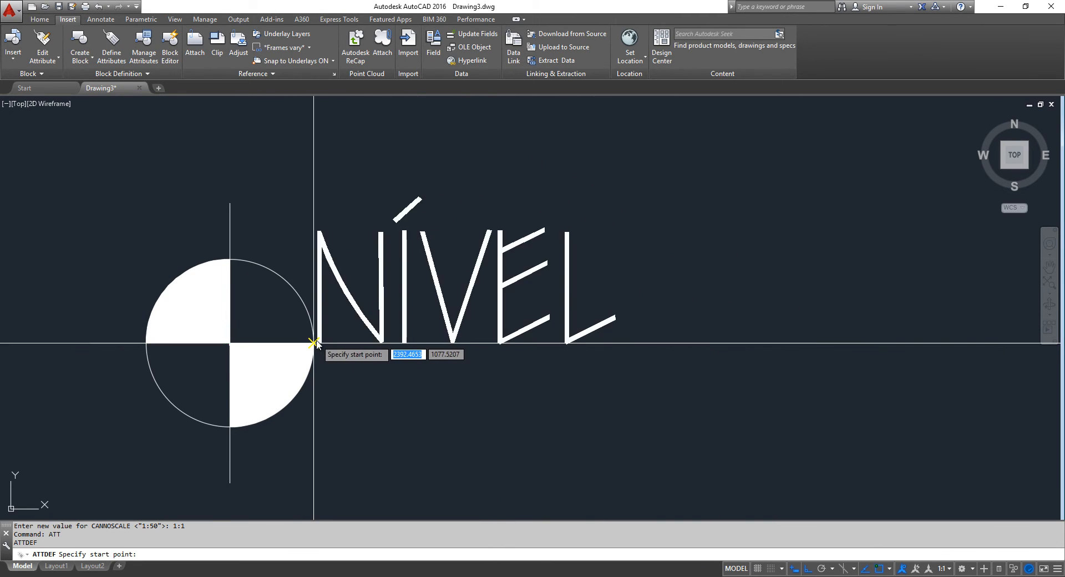
pyautogui.click(315, 342)
# Step: Move the NÍVEL attribute .002 horizontally to the right, away from the circle
pyautogui.click(658, 276)
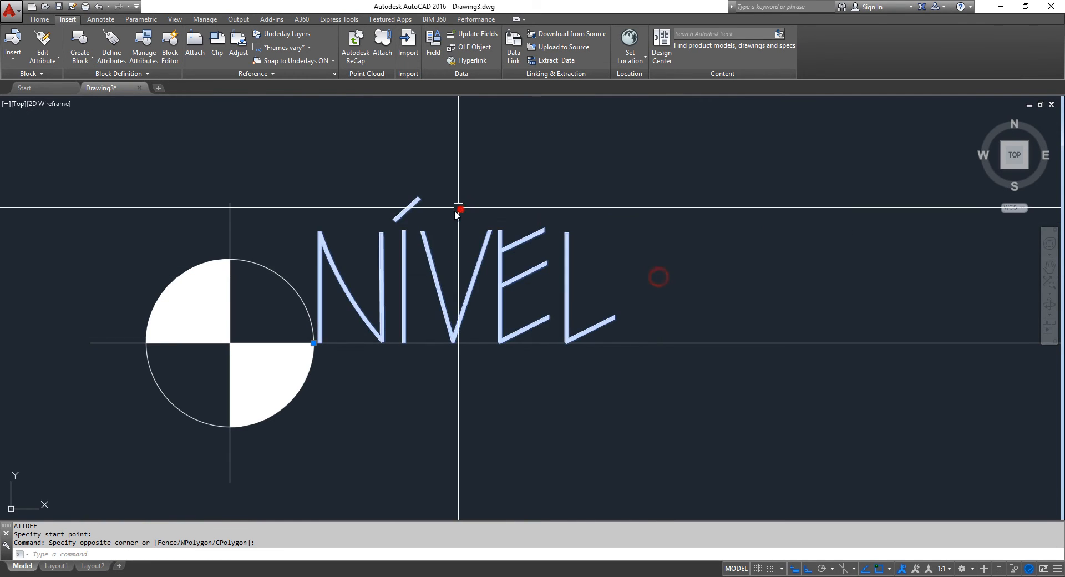
pyautogui.click(459, 209)
pyautogui.scroll(-4, 542, 234)
pyautogui.moveTo(523, 321); pyautogui.dragTo(458, 347, button='middle')
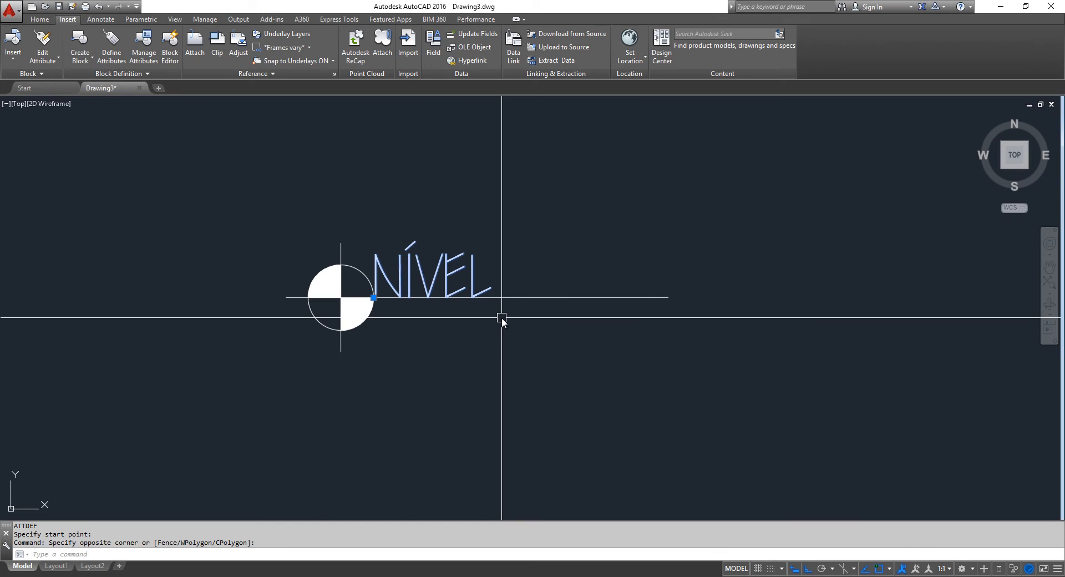
pyautogui.write('m')
pyautogui.press('Return')
pyautogui.click(410, 361)
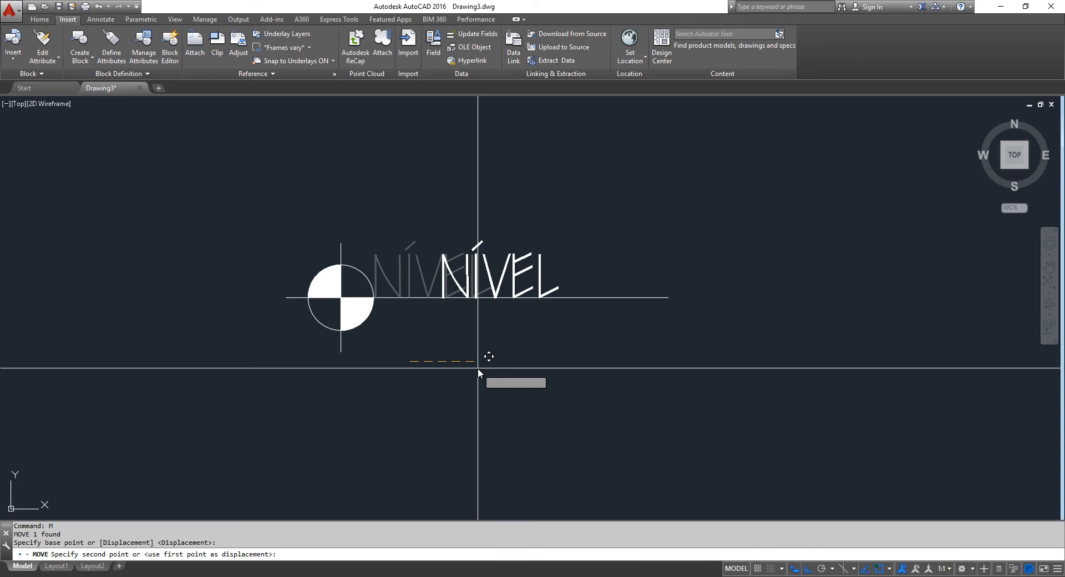
pyautogui.write('.002')
pyautogui.press('Return')
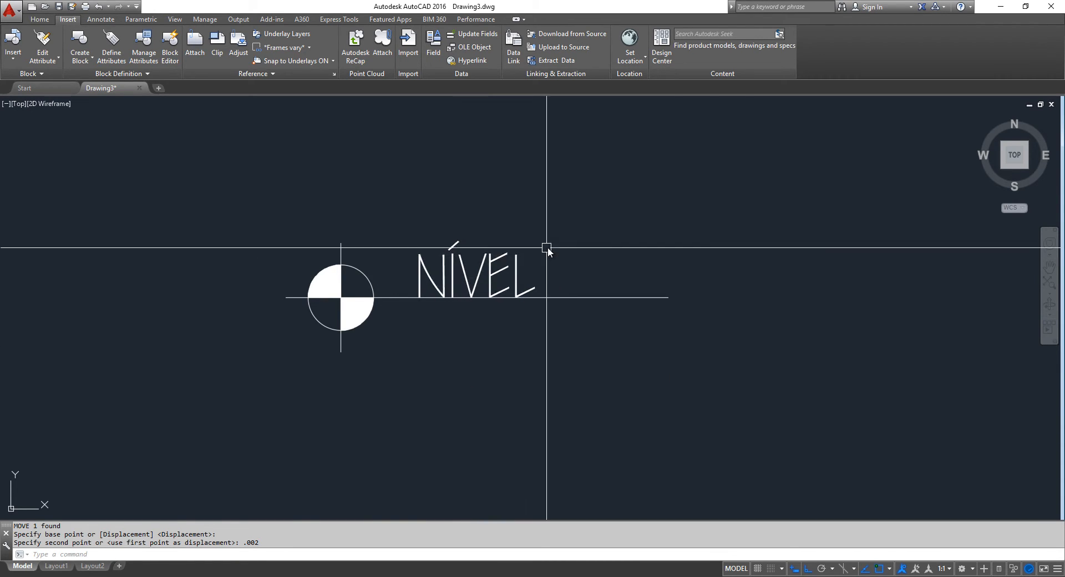
# Step: Move the NÍVEL attribute .0015 straight up from the horizontal line
pyautogui.click(541, 279)
pyautogui.click(455, 222)
pyautogui.write('M')
pyautogui.press('Return')
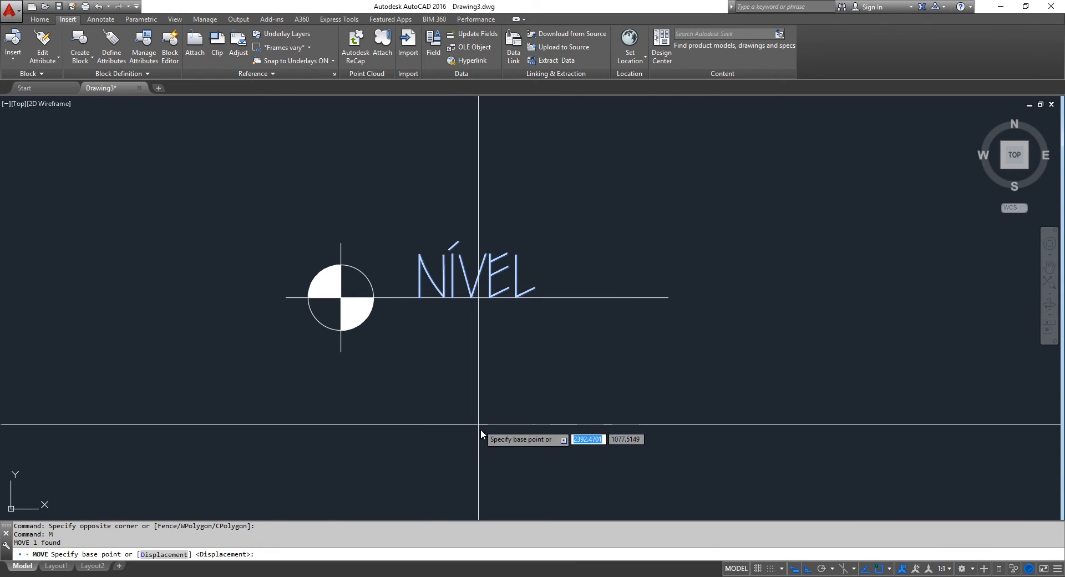
pyautogui.click(481, 430)
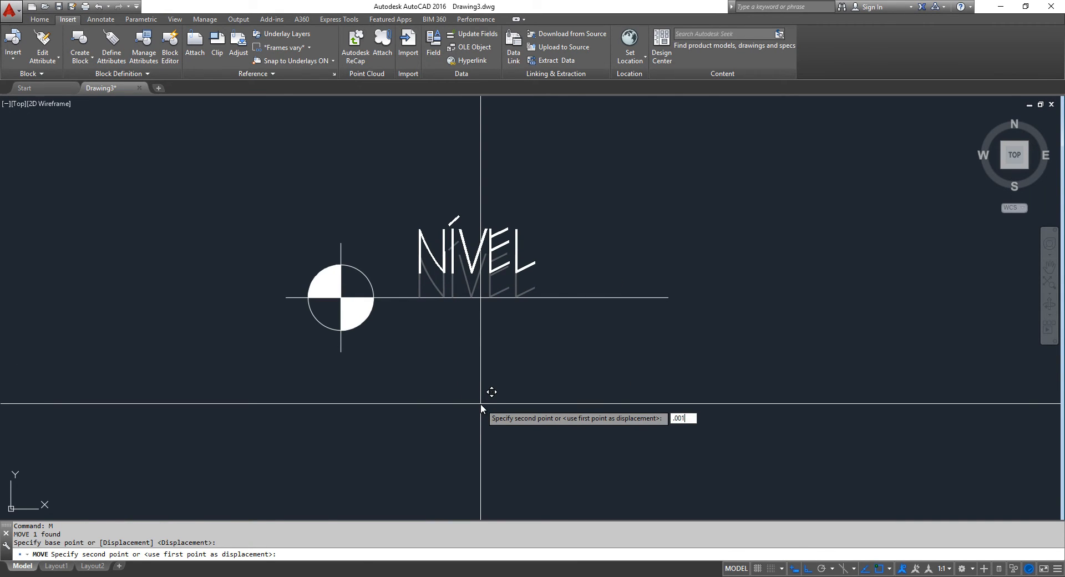
pyautogui.press('Return')
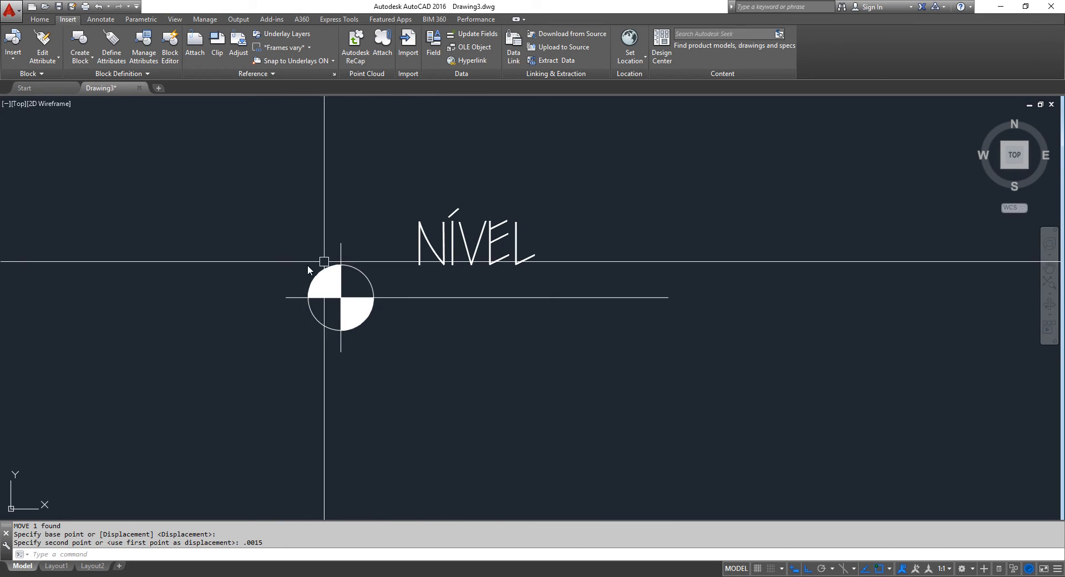
pyautogui.write('L')
pyautogui.press('Return')
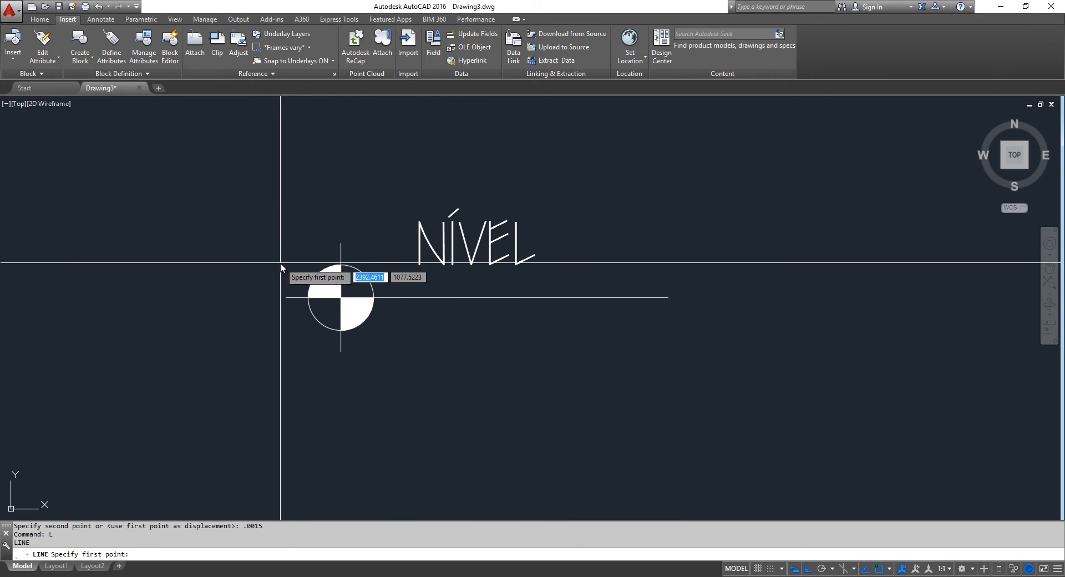
pyautogui.click(279, 263)
pyautogui.press('Escape')
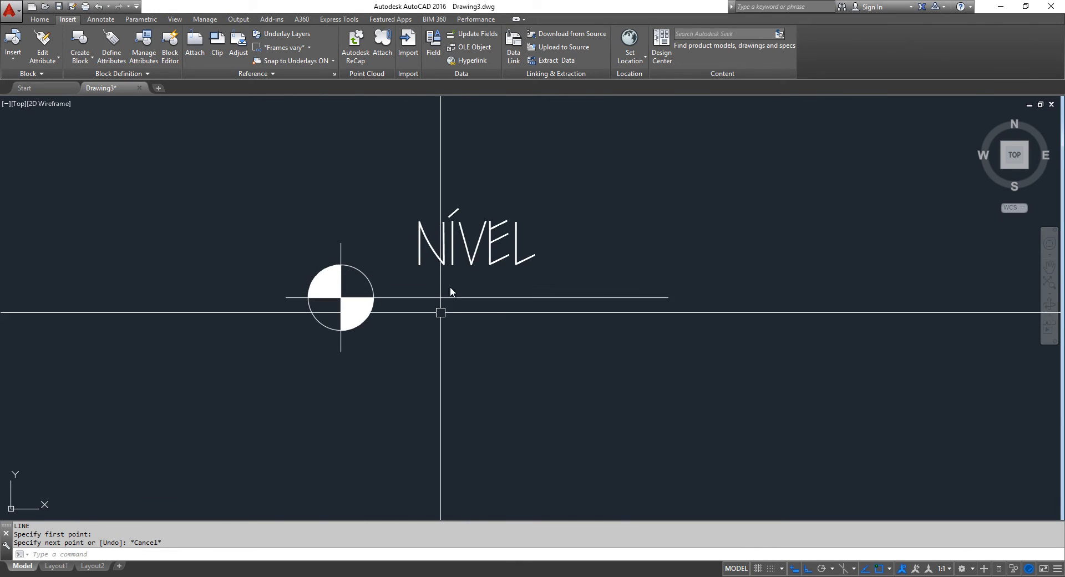
# Step: Move the NÍVEL attribute .0005 straight down toward the horizontal line
pyautogui.click(561, 250)
pyautogui.click(484, 206)
pyautogui.write('M')
pyautogui.press('Return')
pyautogui.click(597, 187)
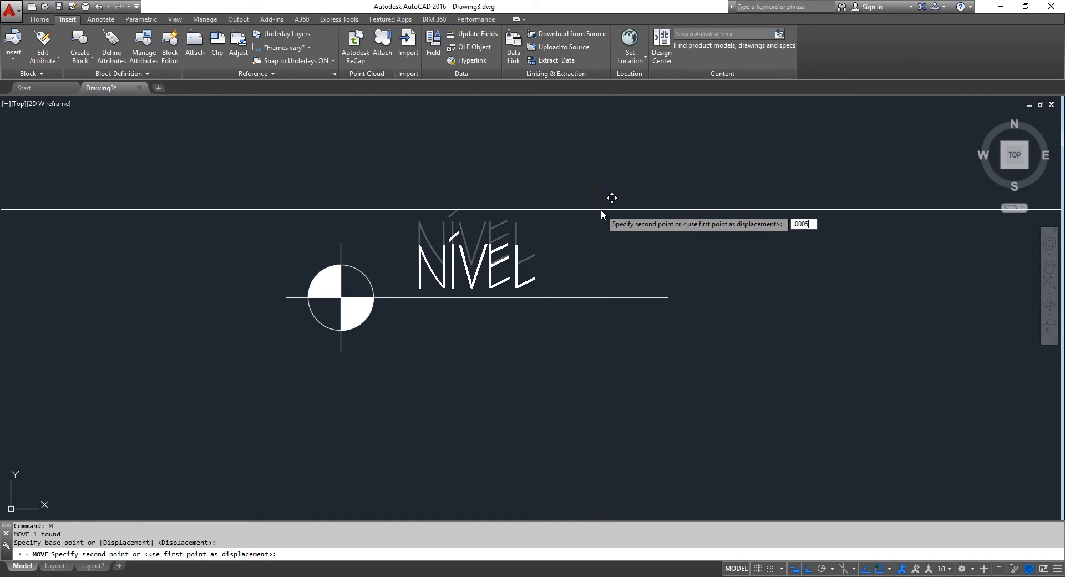
pyautogui.click(601, 209)
pyautogui.scroll(2, 560, 302)
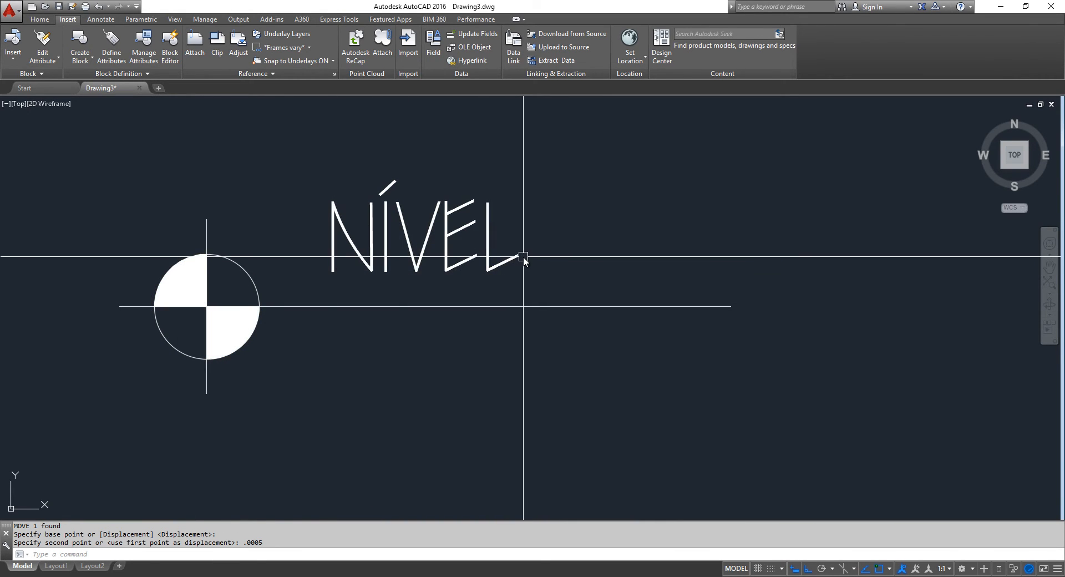
# Step: Nudge the NÍVEL attribute slightly farther down by eye so it sits just above the horizontal line
pyautogui.moveTo(546, 238); pyautogui.dragTo(585, 298, button='middle')
pyautogui.click(628, 302)
pyautogui.click(534, 245)
pyautogui.click(594, 294)
pyautogui.click(488, 235)
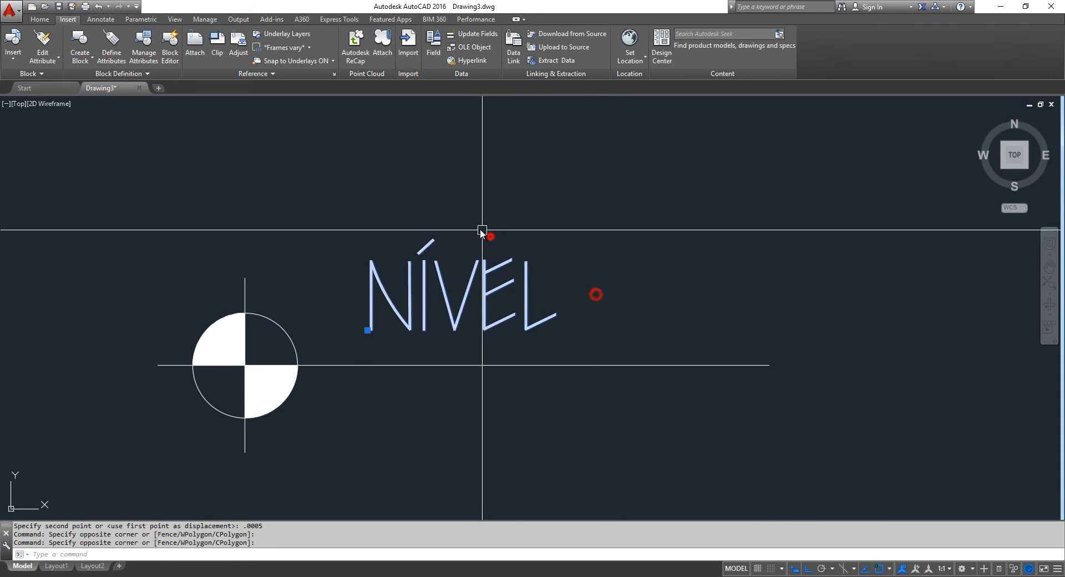
pyautogui.write('m')
pyautogui.press('Return')
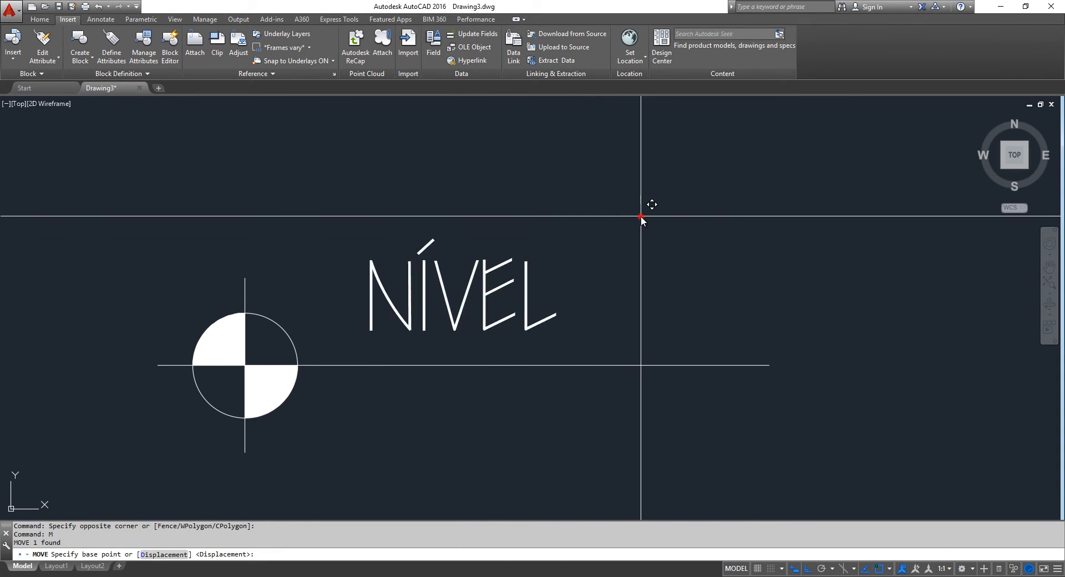
pyautogui.click(642, 217)
pyautogui.click(642, 238)
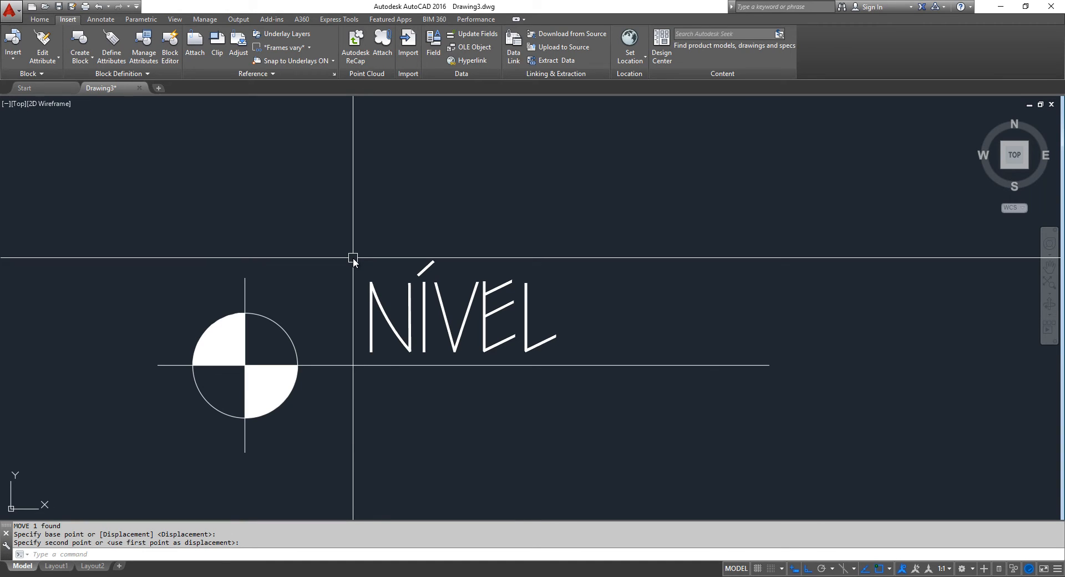
# Step: Copy the whole level symbol with its NÍVEL attribute straight down to a free area below the original
pyautogui.scroll(-2, 327, 256)
pyautogui.moveTo(337, 326); pyautogui.dragTo(361, 290, button='middle')
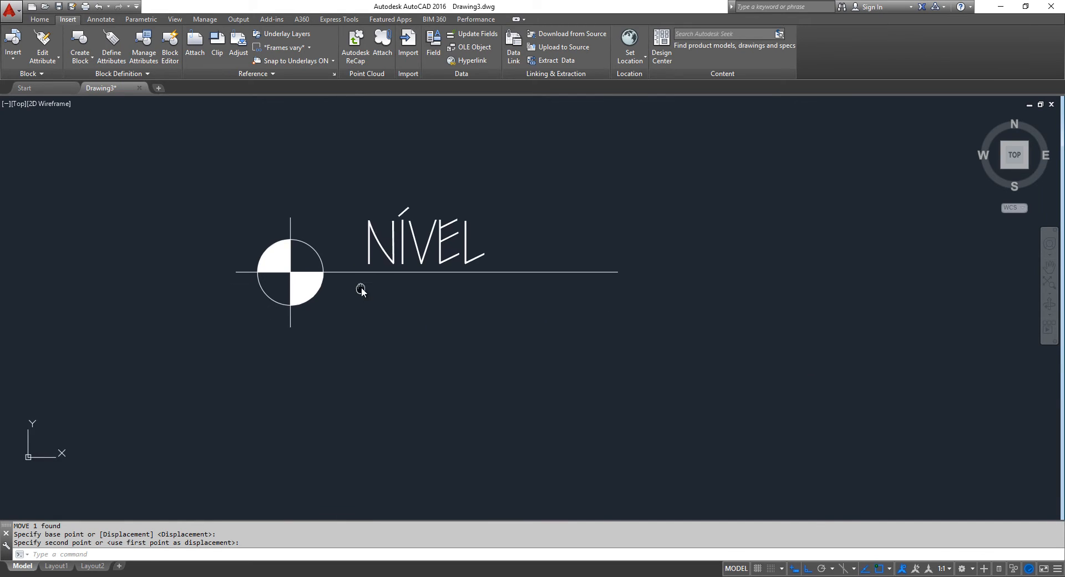
pyautogui.click(269, 332)
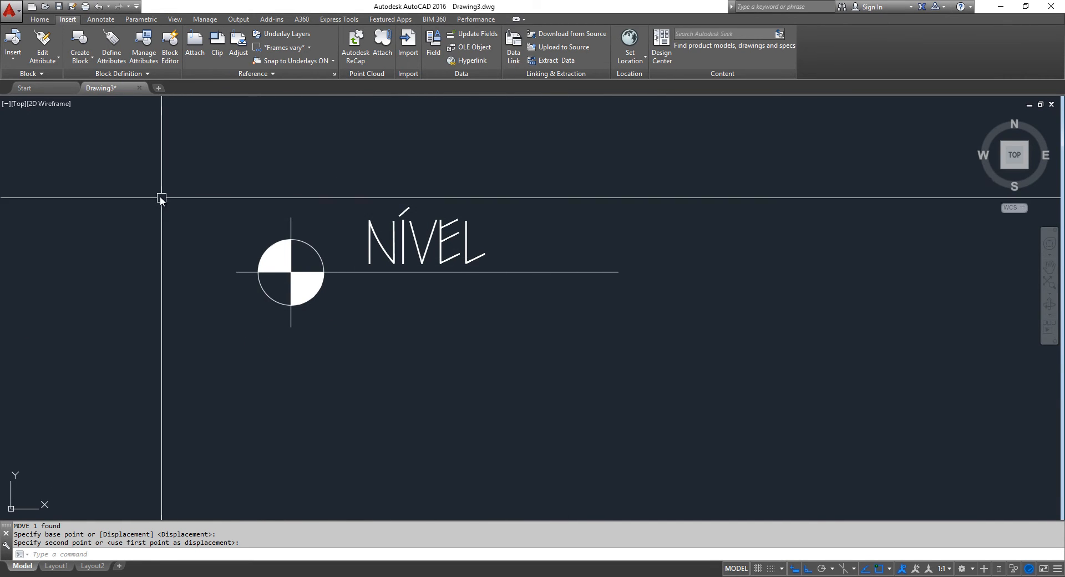
pyautogui.click(152, 190)
pyautogui.click(712, 382)
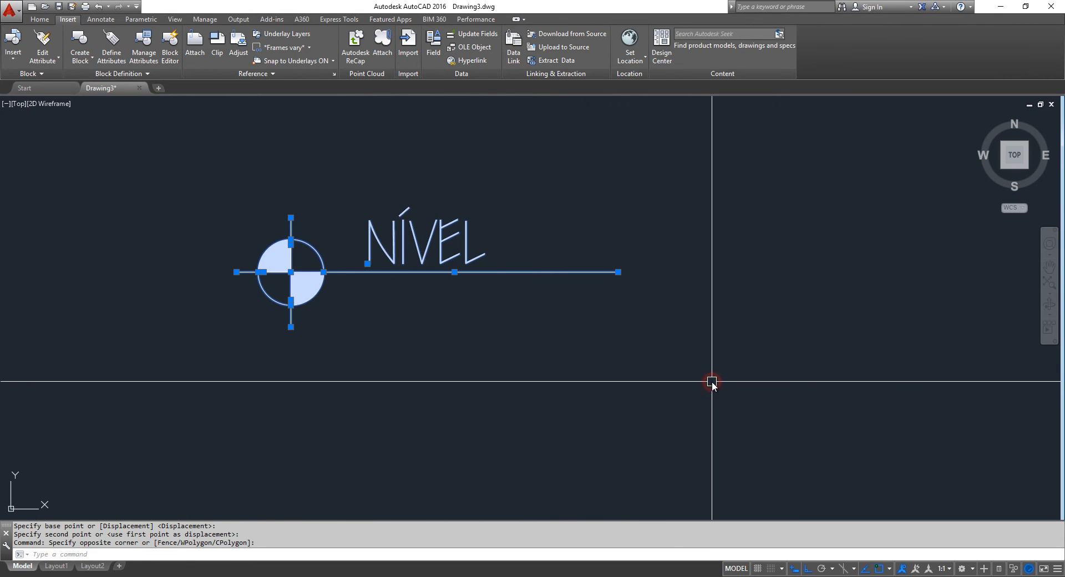
pyautogui.write('co')
pyautogui.press('Return')
pyautogui.click(711, 244)
pyautogui.moveTo(725, 374); pyautogui.dragTo(710, 154, button='middle')
pyautogui.click(701, 291)
pyautogui.press('Escape')
# Step: On the copied level symbol, draw two lines from the circle's side quadrants to the lower end of the vertical line, forming a V
pyautogui.moveTo(386, 243); pyautogui.dragTo(426, 378, button='middle')
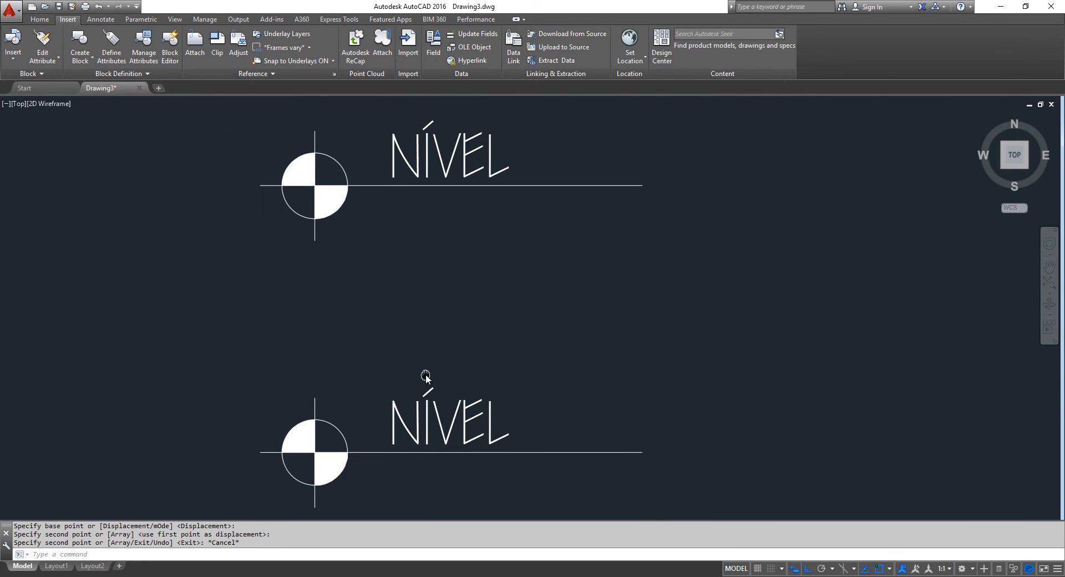
pyautogui.moveTo(350, 386)
pyautogui.mouseDown(button='middle')
pyautogui.moveTo(373, 368)
pyautogui.moveTo(380, 240)
pyautogui.mouseUp(button='middle')
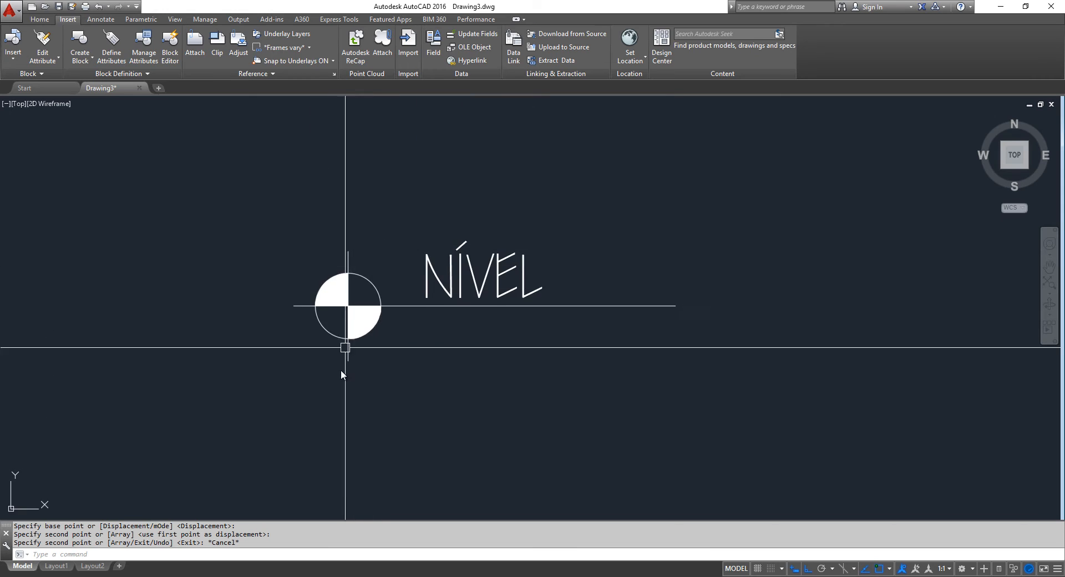
pyautogui.scroll(4, 331, 356)
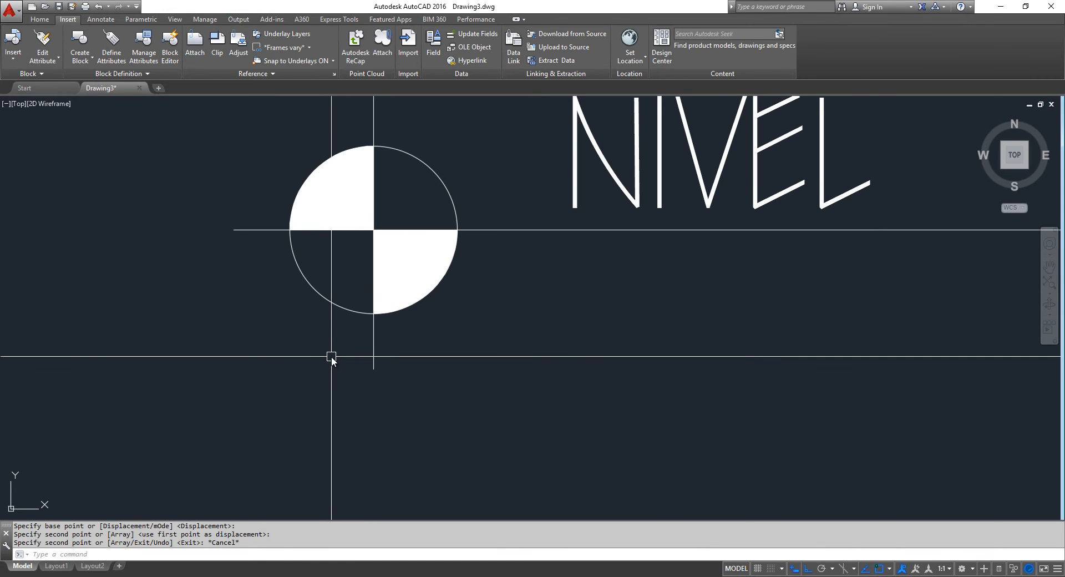
pyautogui.write('L')
pyautogui.press('Return')
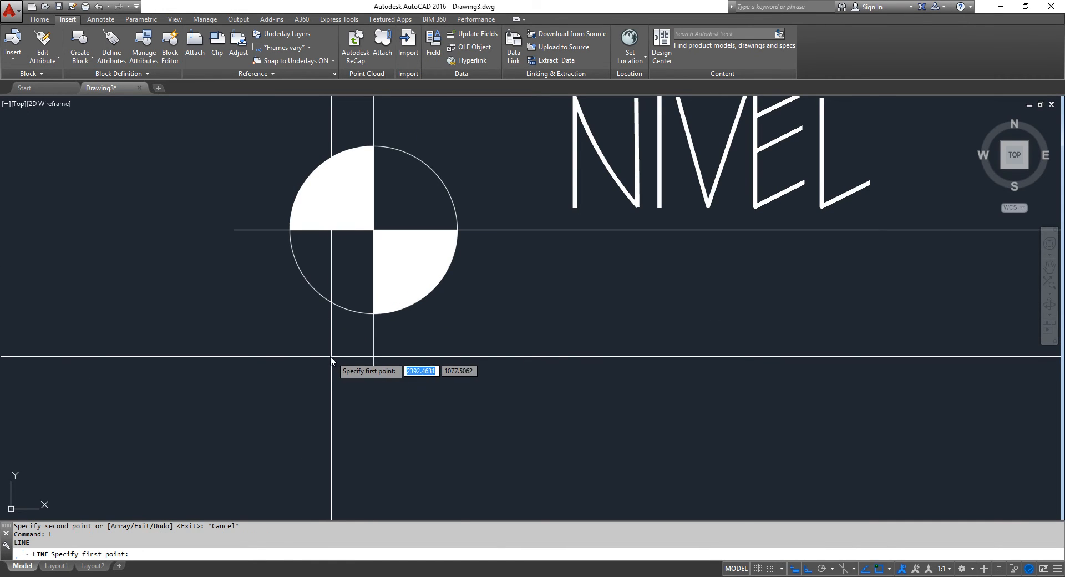
pyautogui.click(290, 229)
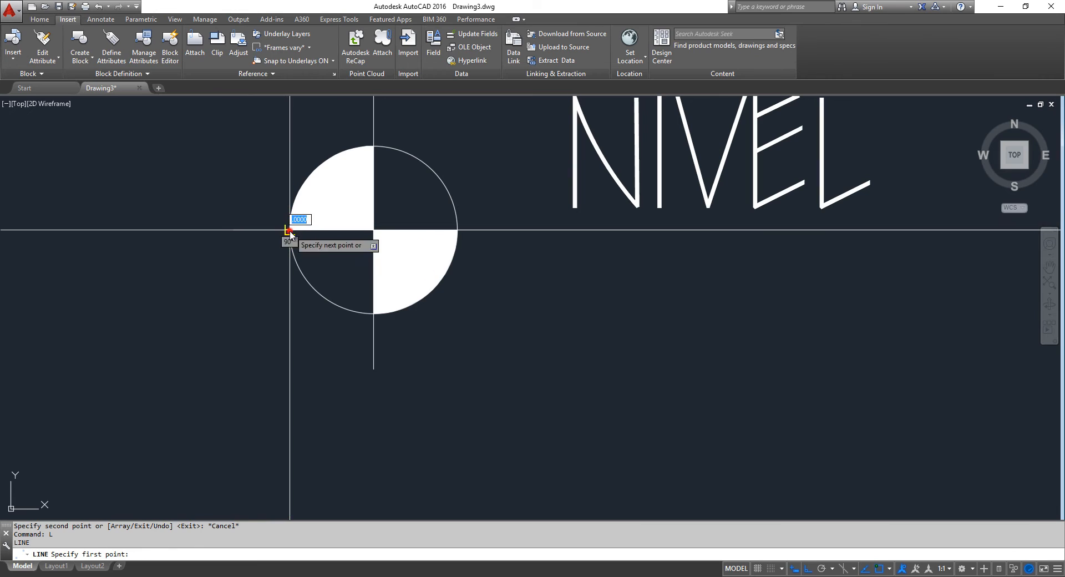
pyautogui.click(373, 369)
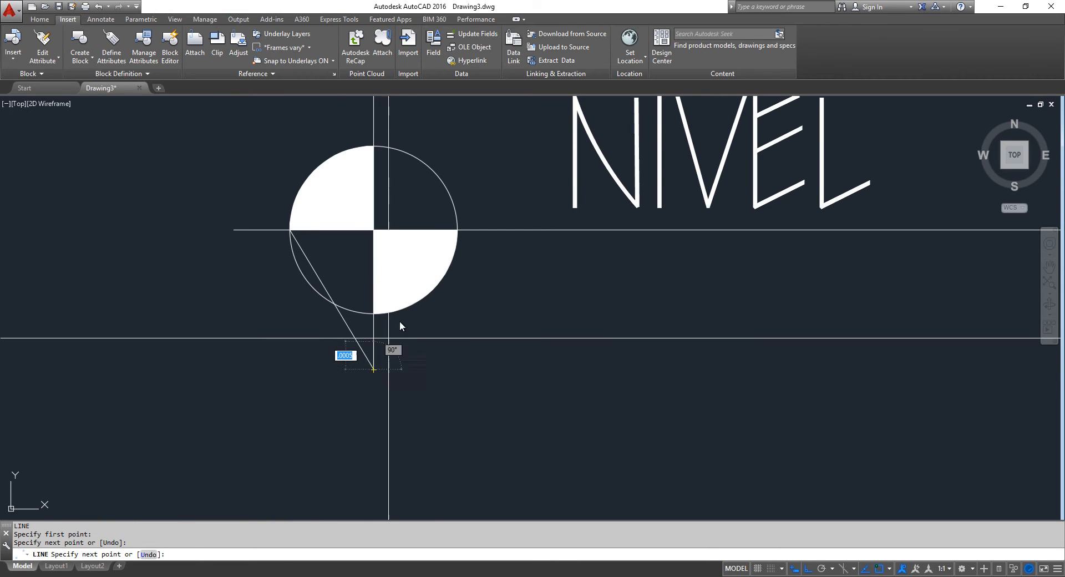
pyautogui.click(457, 230)
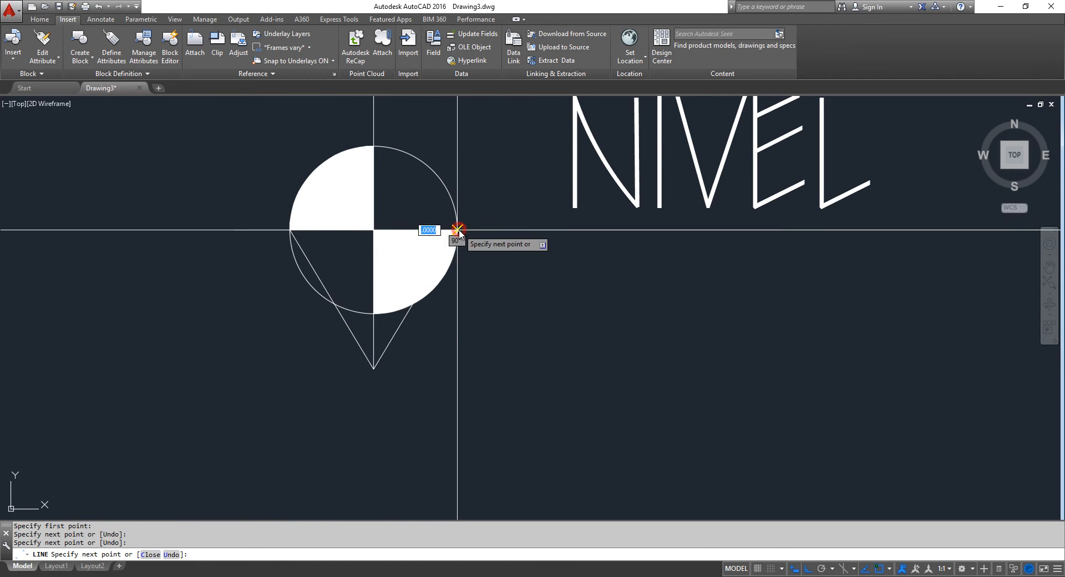
pyautogui.press('Escape')
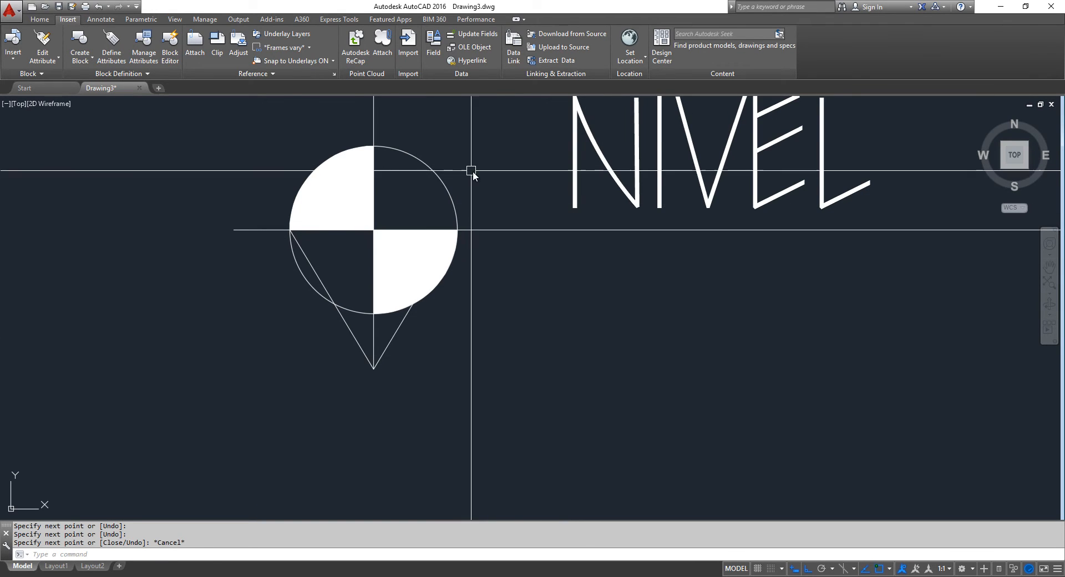
# Step: Erase the circle, its solid hatch and the upper vertical line from the copied symbol, keeping the triangle below the horizontal line
pyautogui.scroll(-3, 473, 171)
pyautogui.scroll(3, 476, 201)
pyautogui.click(484, 305)
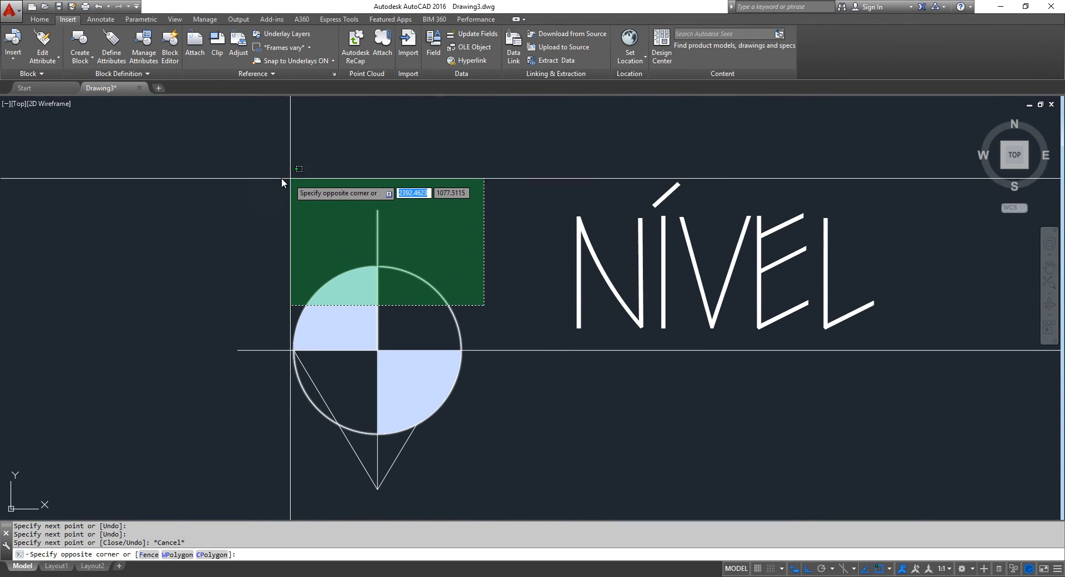
pyautogui.click(266, 178)
pyautogui.press('Delete')
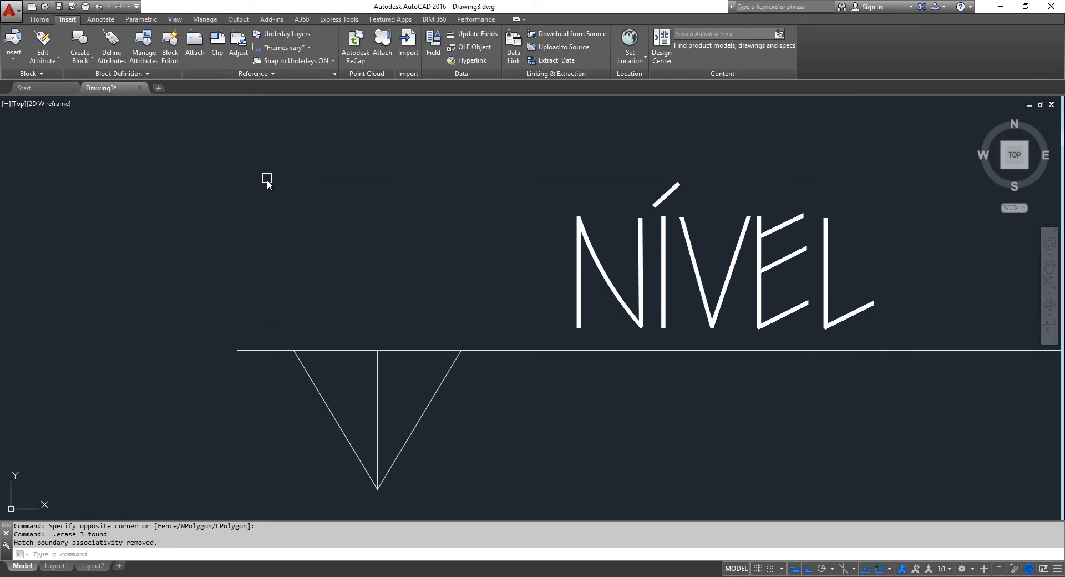
# Step: Fill the left half of the triangle under the horizontal line with a solid hatch
pyautogui.scroll(-4, 267, 180)
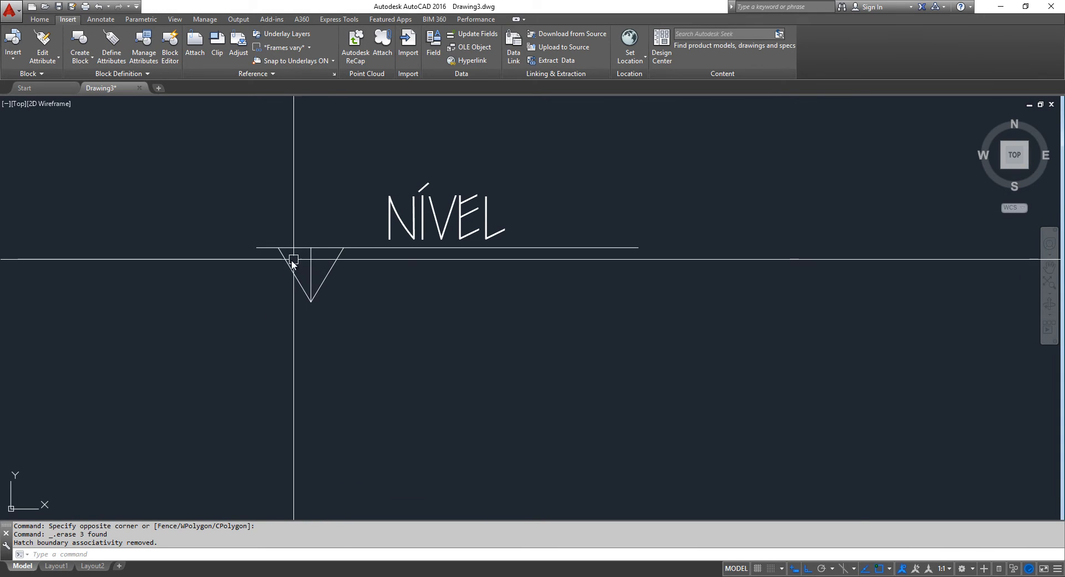
pyautogui.moveTo(338, 327); pyautogui.dragTo(331, 369, button='middle')
pyautogui.scroll(2, 322, 355)
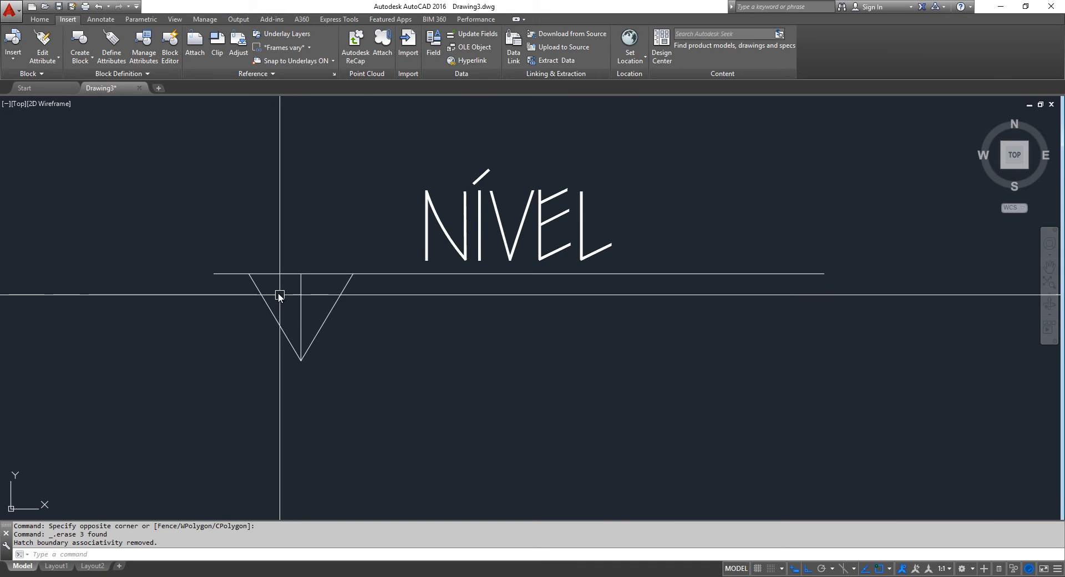
pyautogui.write('H')
pyautogui.press('Return')
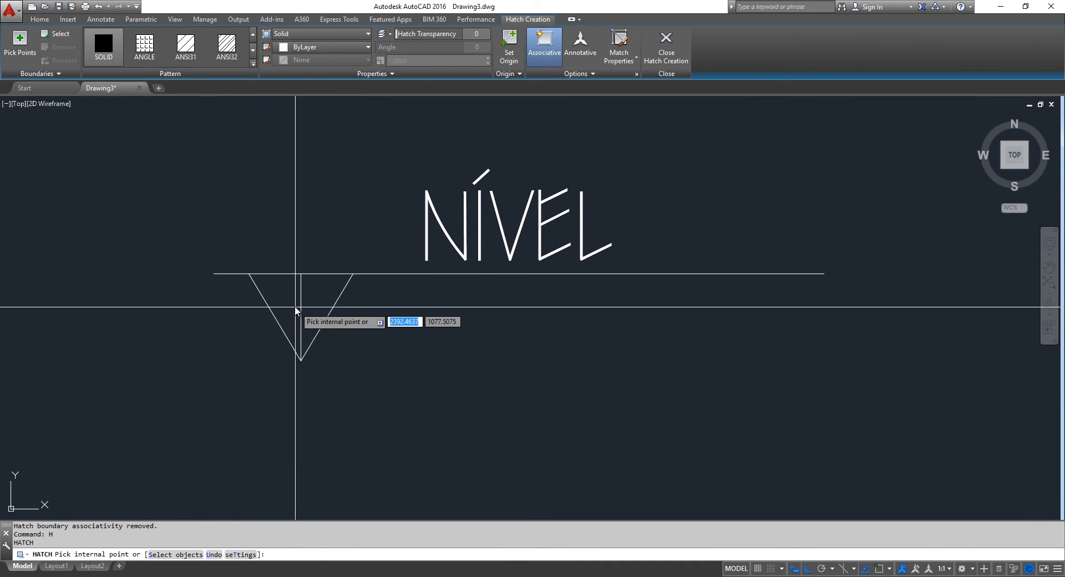
pyautogui.click(283, 294)
pyautogui.press('Return')
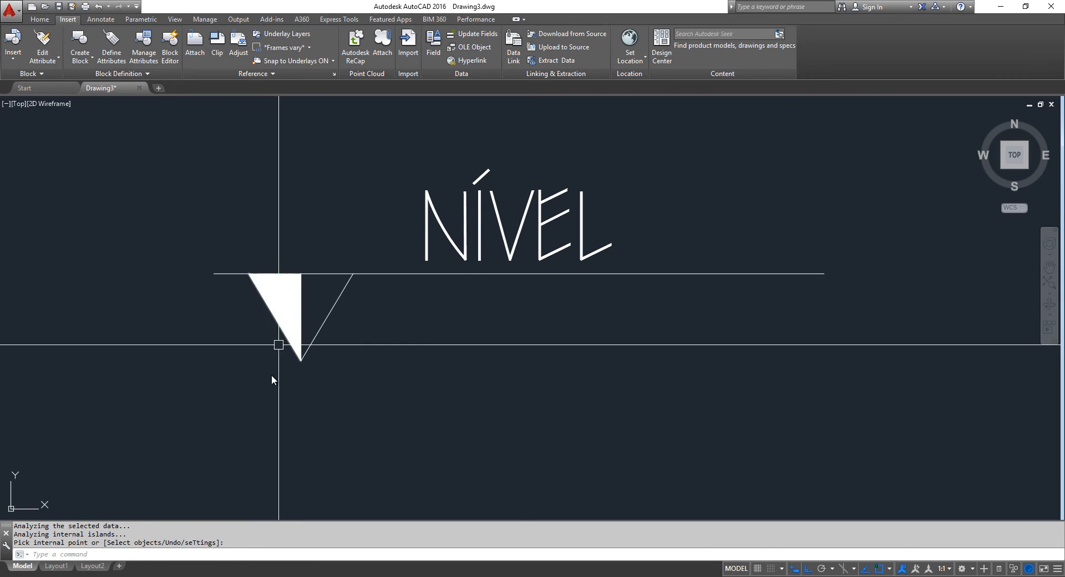
# Step: Start a block definition named IND_NÍVEL_PB from the circle-and-cross level symbol with its NÍVEL attribute
pyautogui.scroll(-4, 226, 422)
pyautogui.moveTo(190, 361); pyautogui.dragTo(218, 390, button='middle')
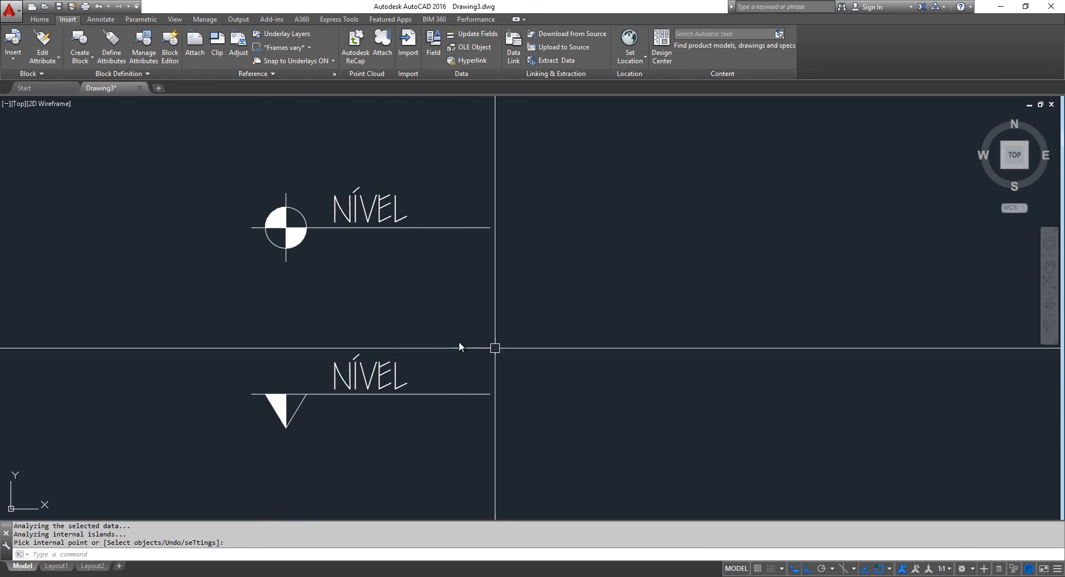
pyautogui.moveTo(308, 267); pyautogui.dragTo(299, 358, button='middle')
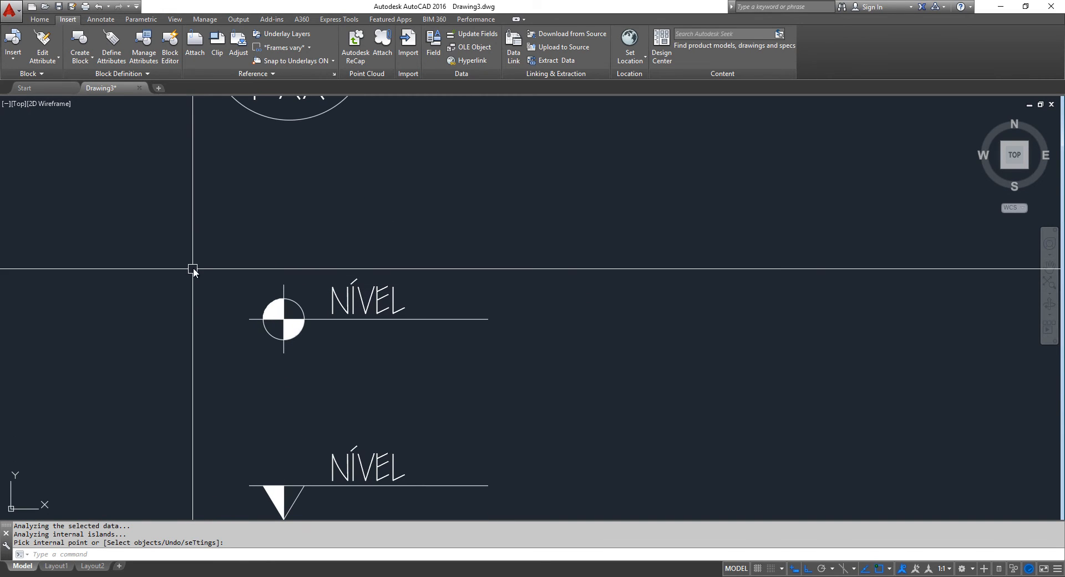
pyautogui.click(219, 257)
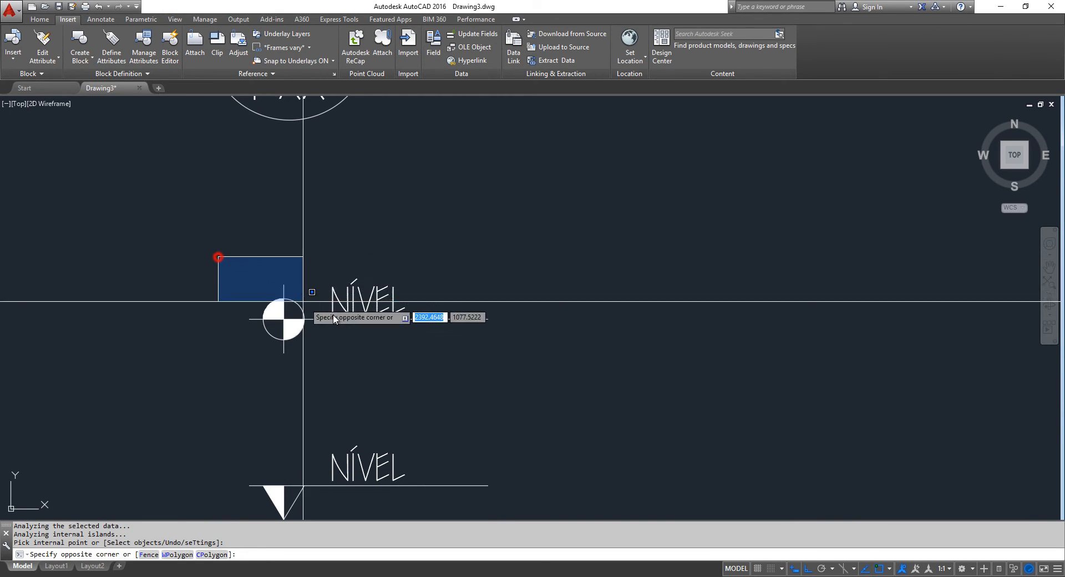
pyautogui.click(563, 385)
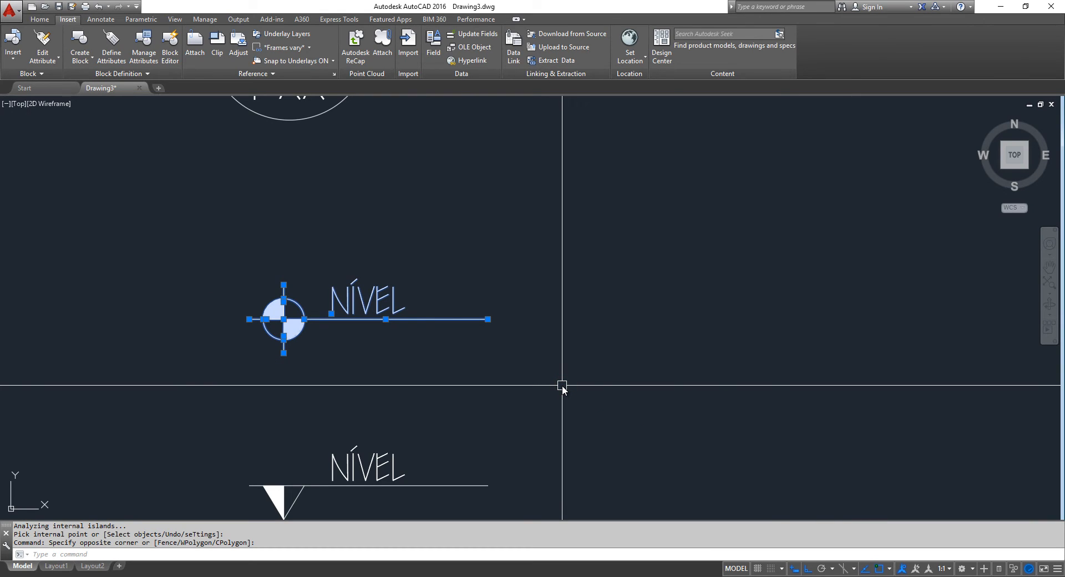
pyautogui.write('b')
pyautogui.press('Return')
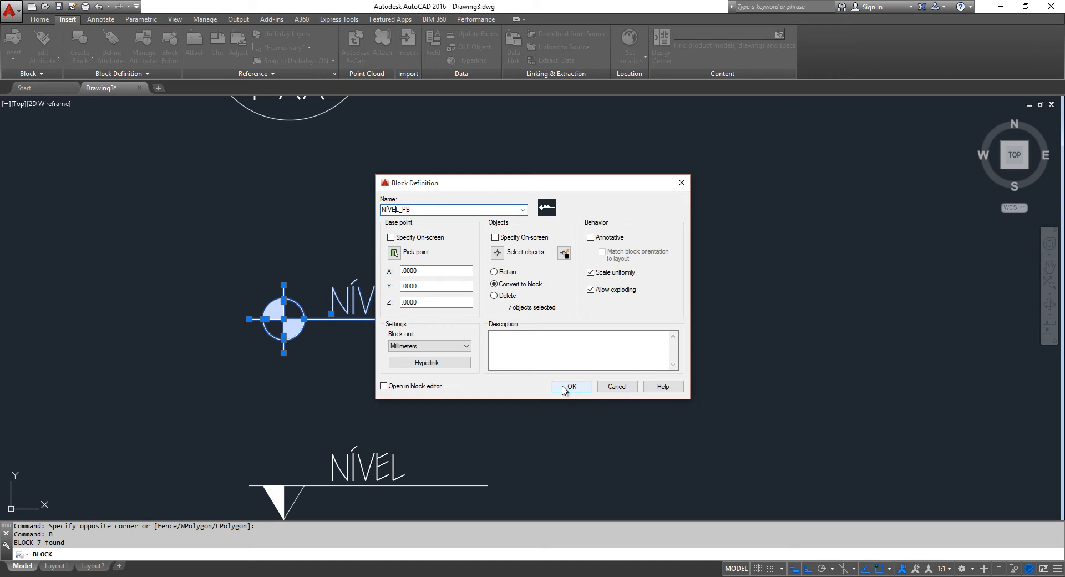
pyautogui.write('IND_')
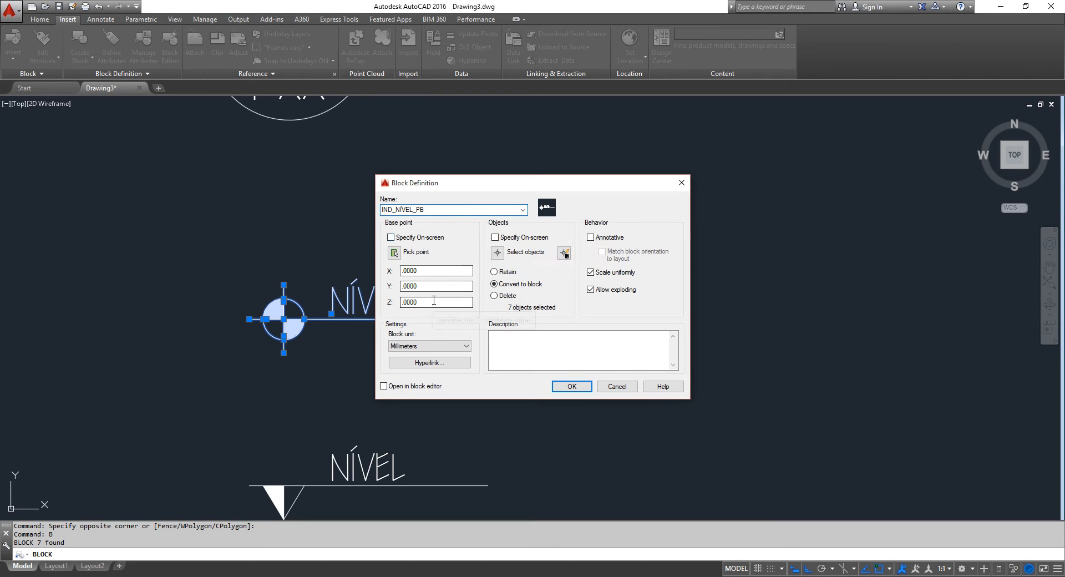
pyautogui.click(395, 211)
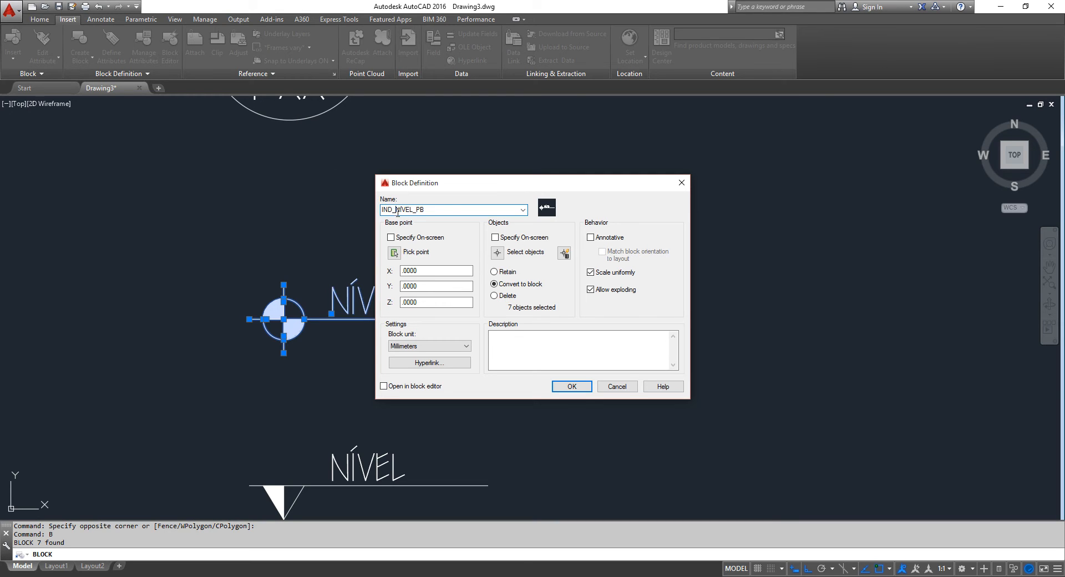
# Step: Set the base point at the circle's centre, make the block annotative, and create it with the NÍVEL value +0.00
pyautogui.click(394, 253)
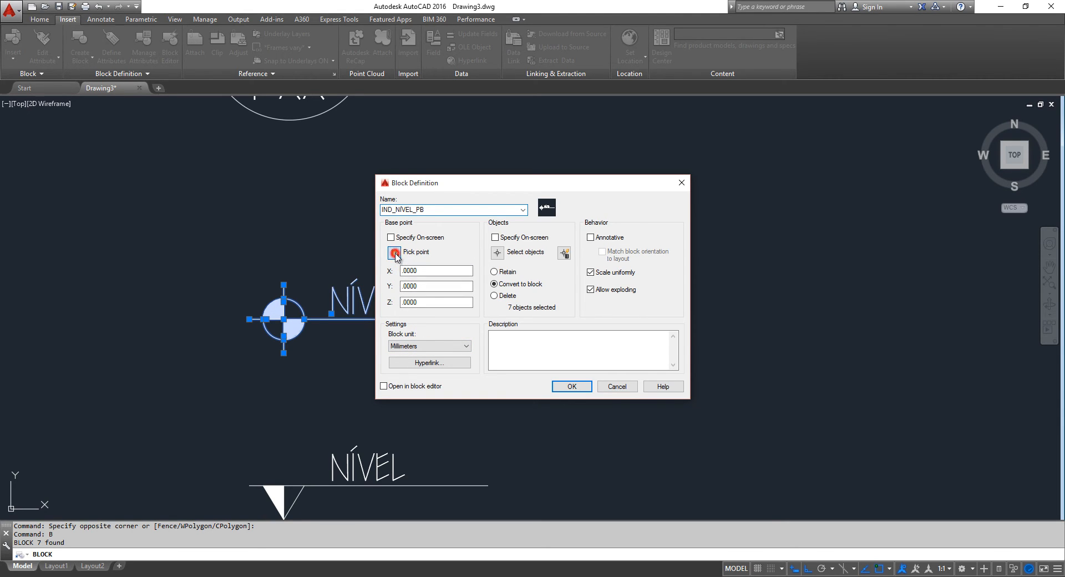
pyautogui.click(284, 319)
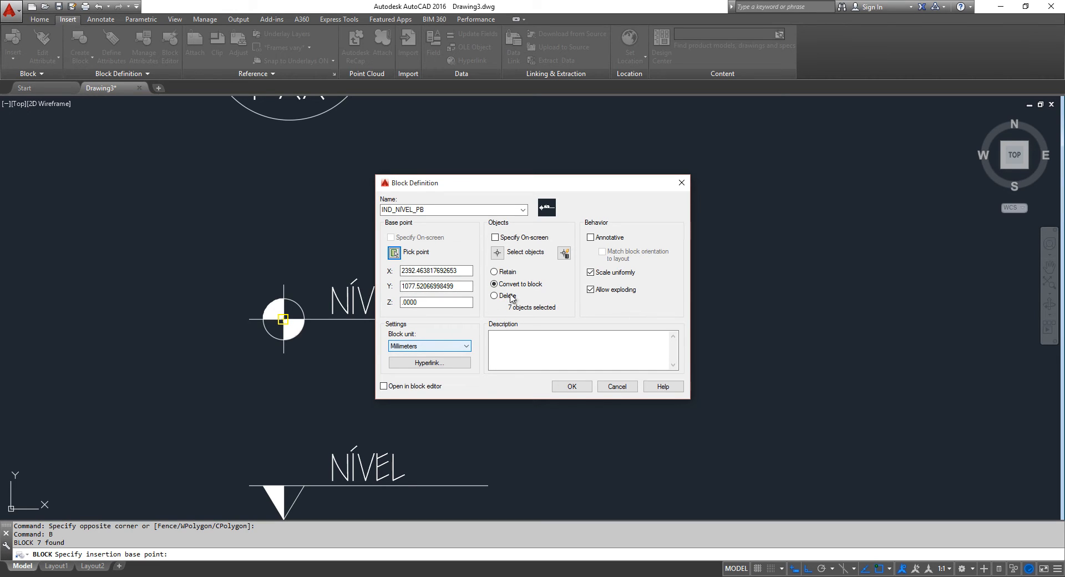
pyautogui.click(590, 237)
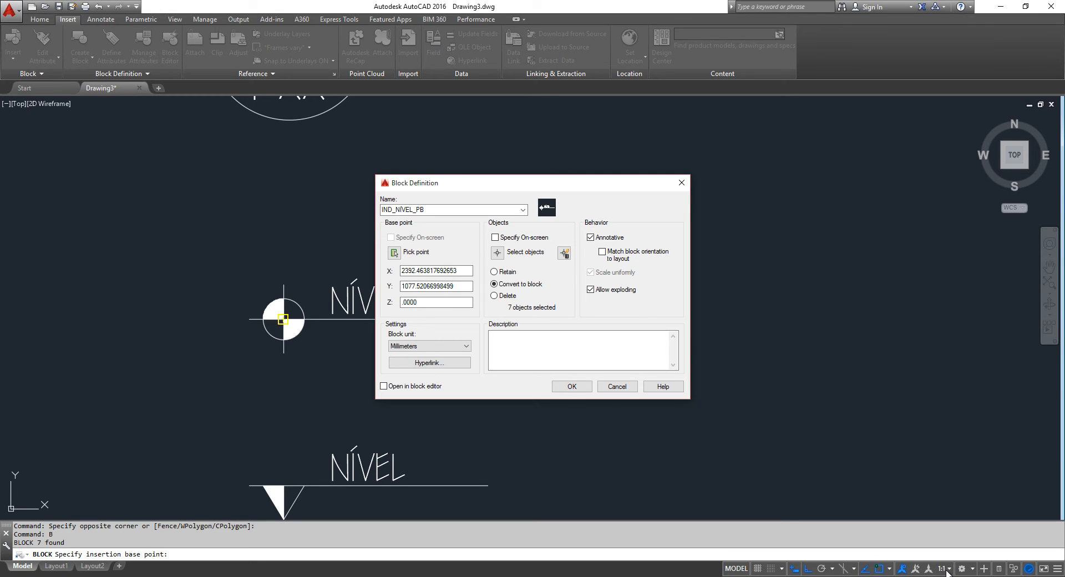
pyautogui.click(578, 388)
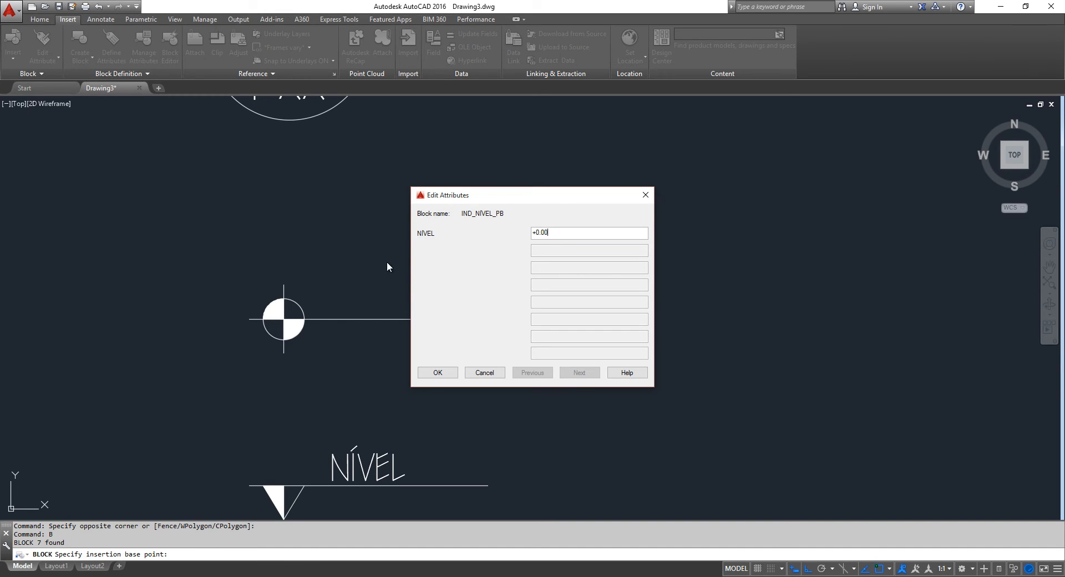
pyautogui.click(438, 372)
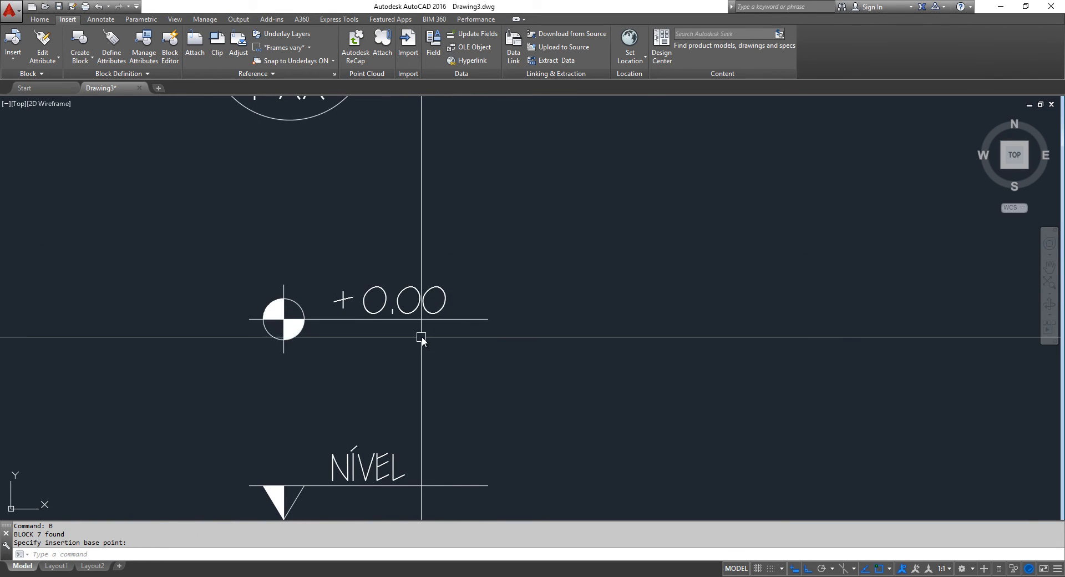
# Step: Start a block definition named IND_NÍVEL_C from the triangle level symbol with its NÍVEL attribute
pyautogui.moveTo(430, 386); pyautogui.dragTo(450, 264, button='middle')
pyautogui.click(222, 304)
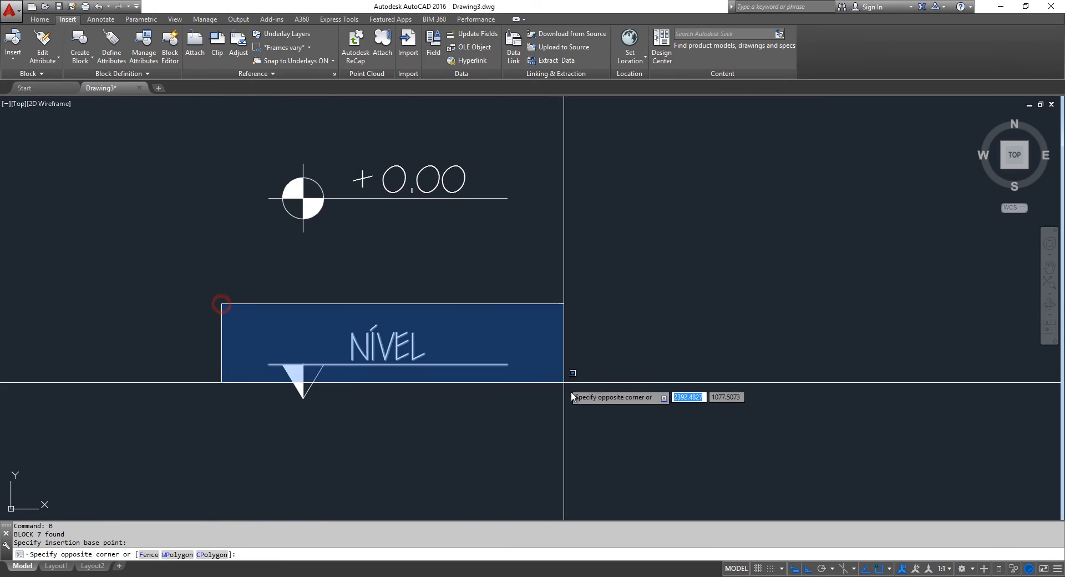
pyautogui.click(575, 437)
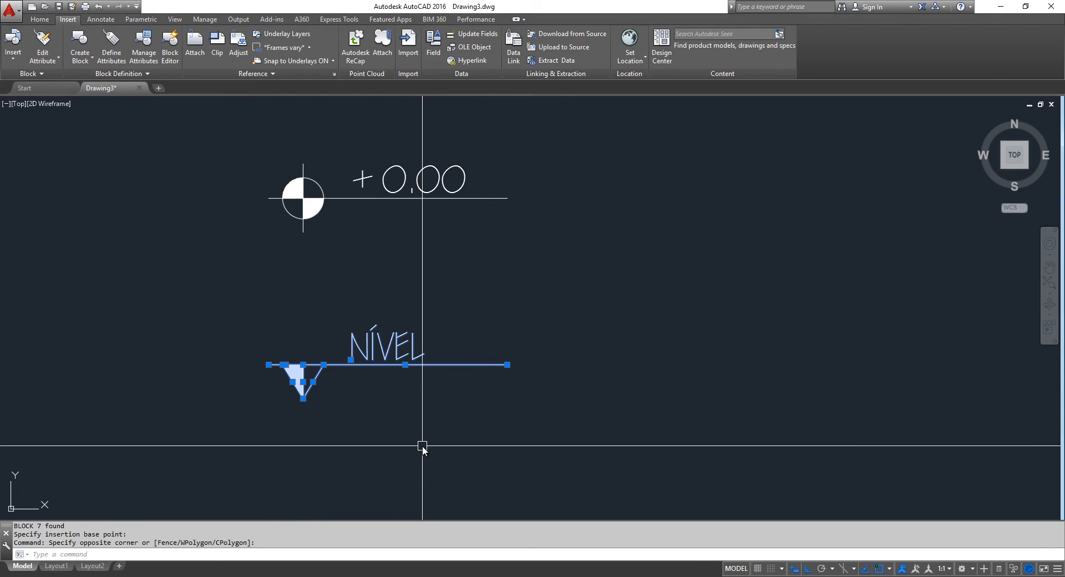
pyautogui.write('b')
pyautogui.press('Return')
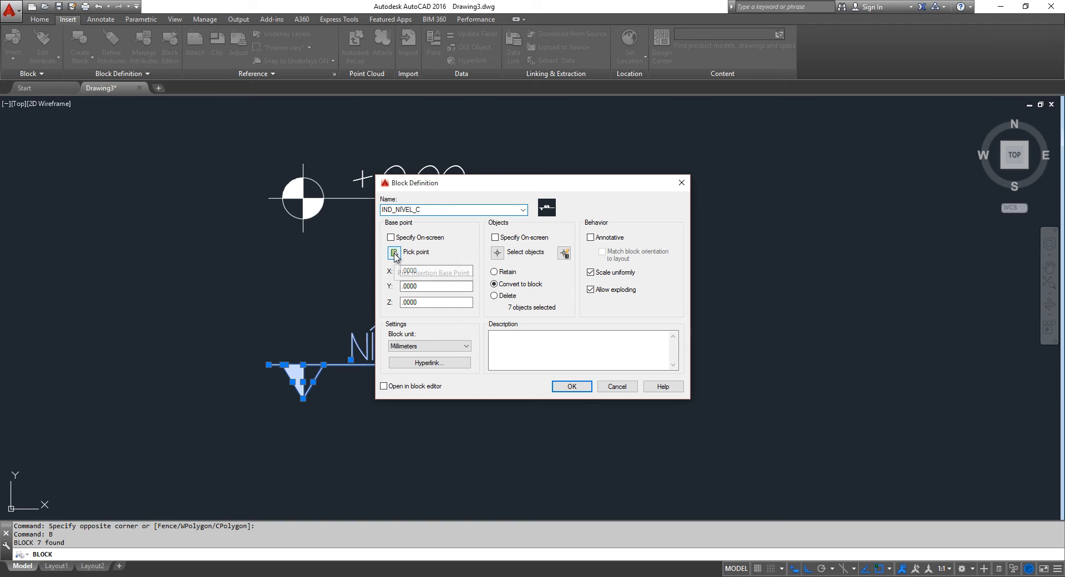
# Step: Set the base point at the triangle's lower tip, make the block annotative, and create it with the NÍVEL value +0.00
pyautogui.click(394, 253)
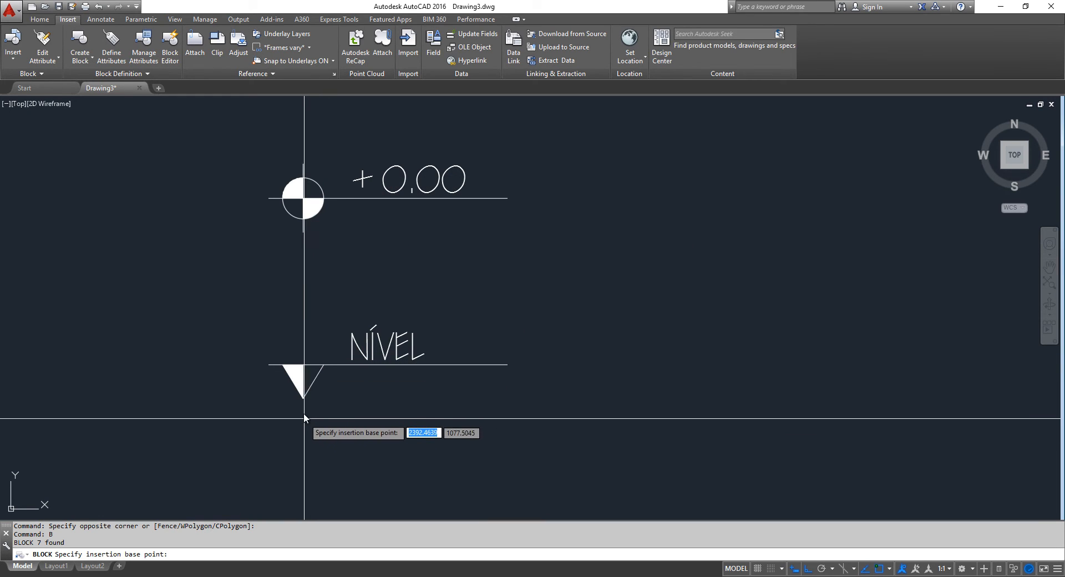
pyautogui.click(302, 399)
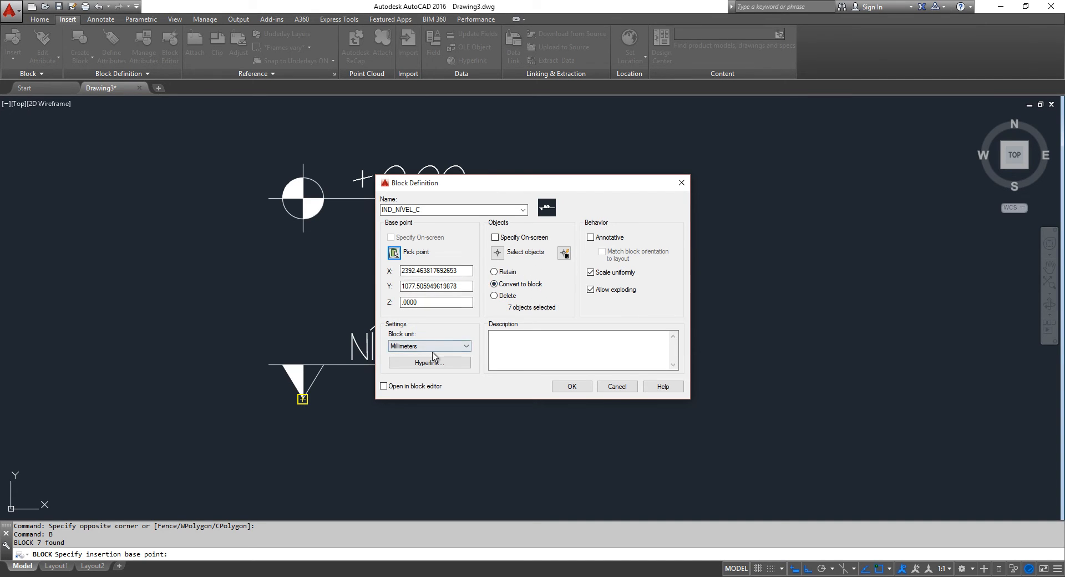
pyautogui.click(598, 238)
pyautogui.click(568, 388)
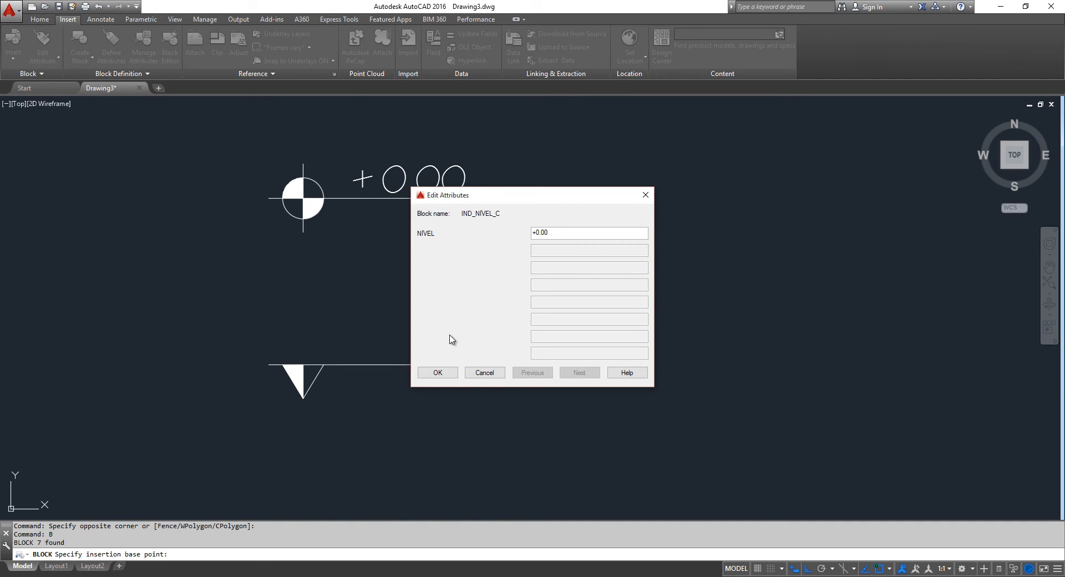
pyautogui.click(438, 372)
# Step: Define an INDICAÇÃO_PORTA attribute with Middle justification and the 2mm text style, and place it in the free area beside the existing symbols
pyautogui.scroll(-2, 366, 364)
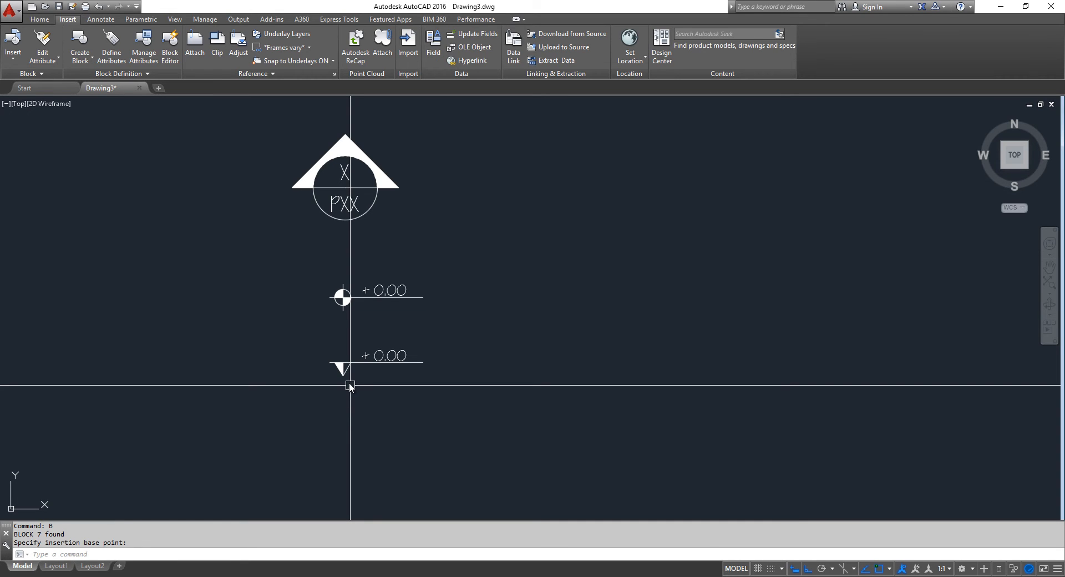
pyautogui.moveTo(494, 244); pyautogui.dragTo(469, 279, button='middle')
pyautogui.scroll(4, 469, 279)
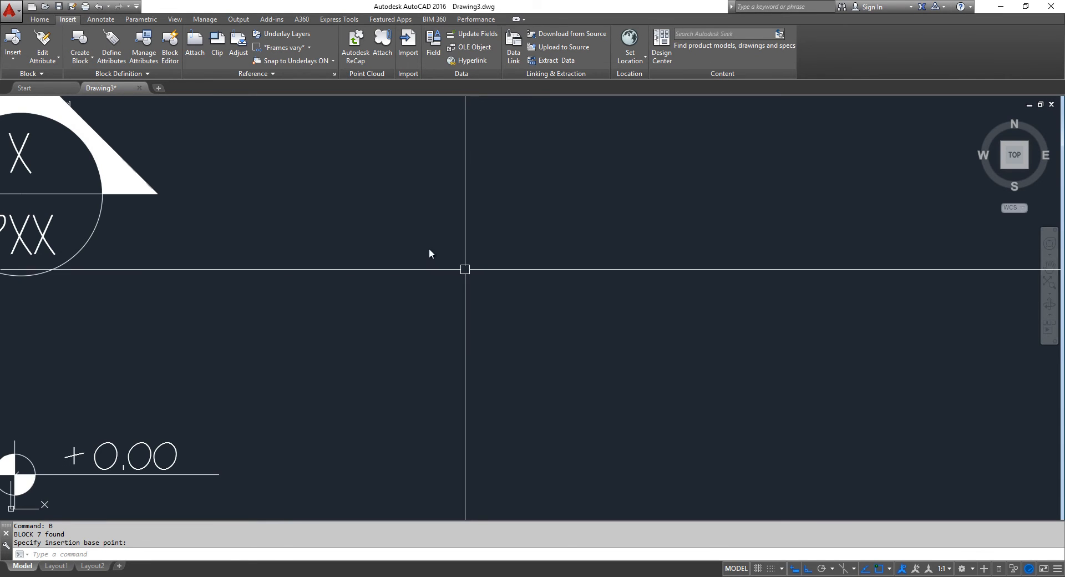
pyautogui.click(111, 45)
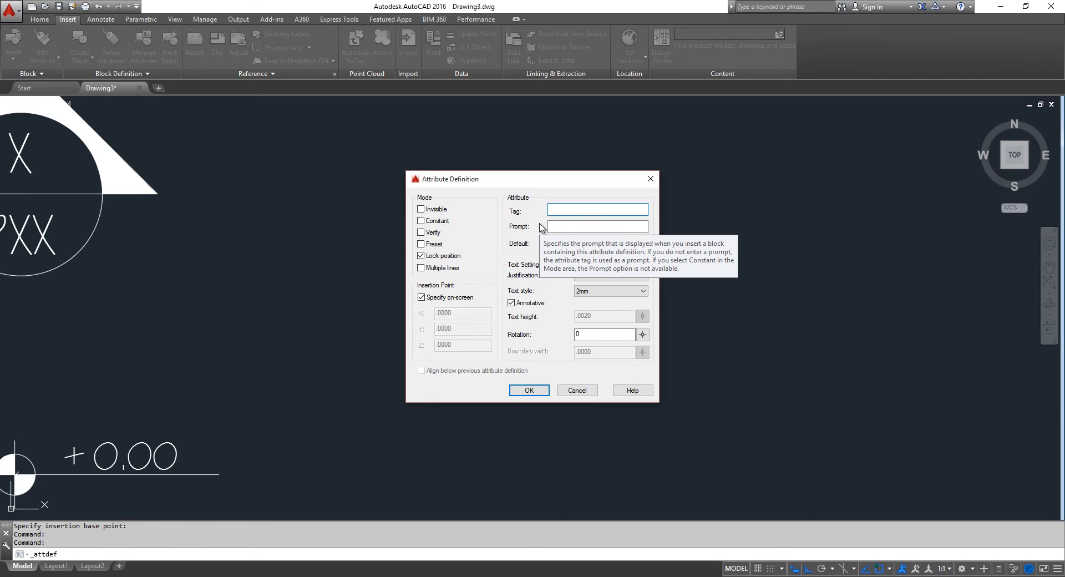
pyautogui.write('PO')
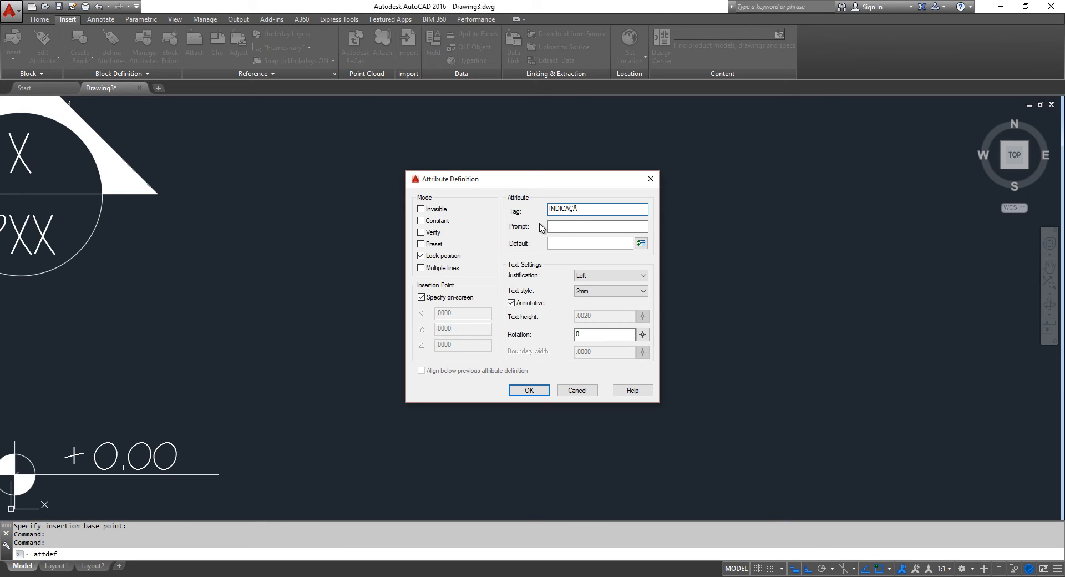
pyautogui.write(' POR')
pyautogui.click(605, 276)
pyautogui.click(592, 314)
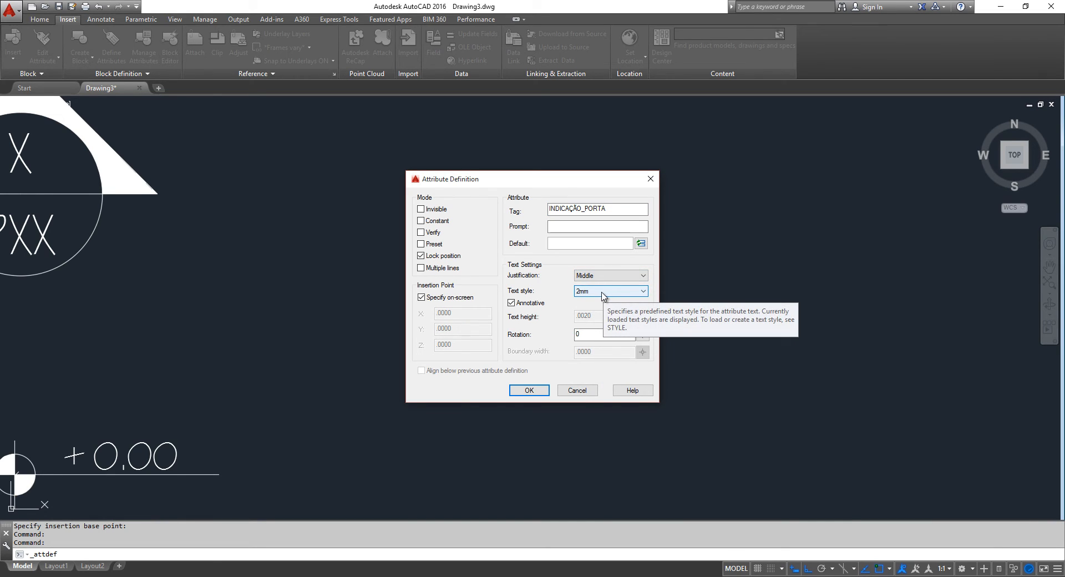
pyautogui.click(530, 392)
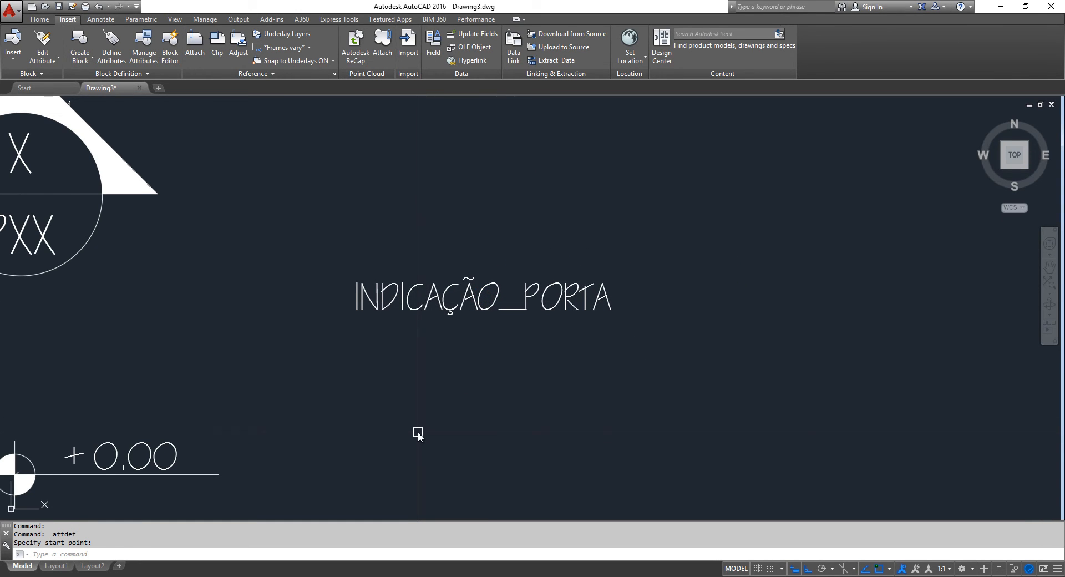
pyautogui.click(418, 432)
# Step: Draw a circle of radius .005 just below the INDICAÇÃO_PORTA attribute
pyautogui.write('C')
pyautogui.press('Return')
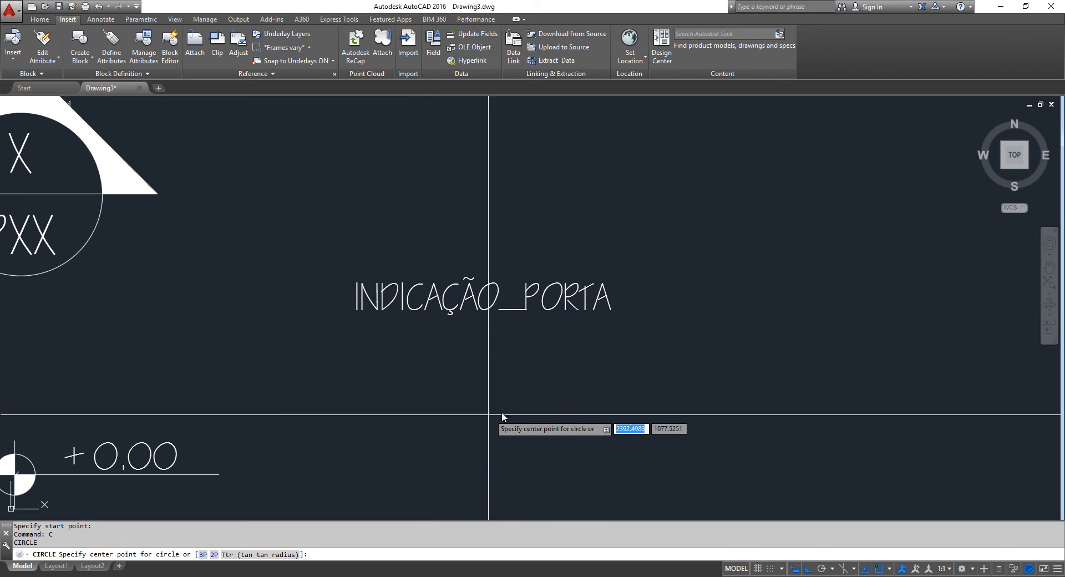
pyautogui.click(500, 410)
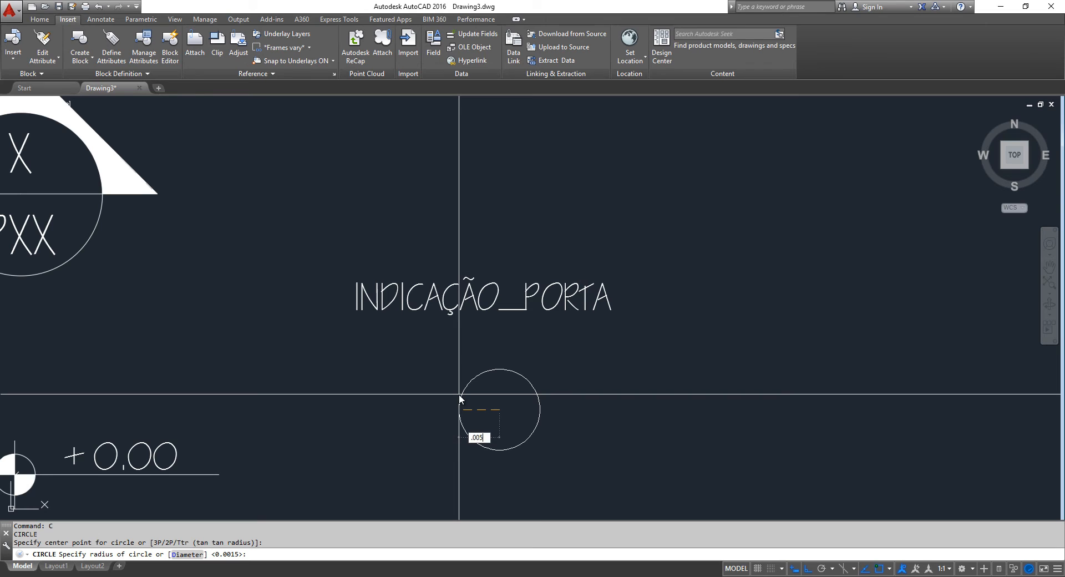
# Step: Draw a circle of radius .005 below the INDICAÇÃO_PORTA text and move it straight up over the text
pyautogui.write('.005')
pyautogui.press('Return')
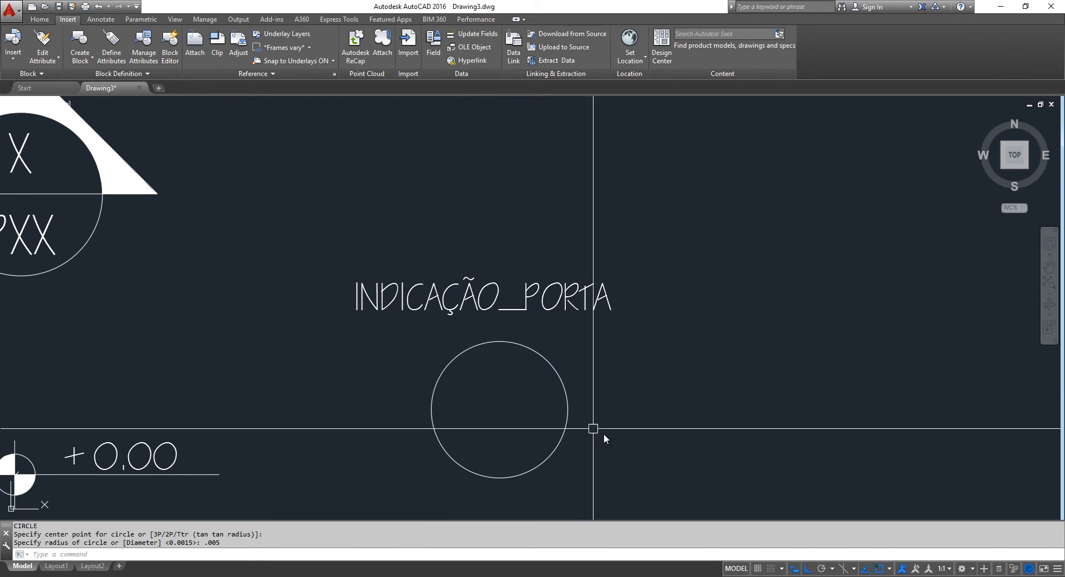
pyautogui.scroll(-3, 572, 422)
pyautogui.click(580, 438)
pyautogui.click(523, 415)
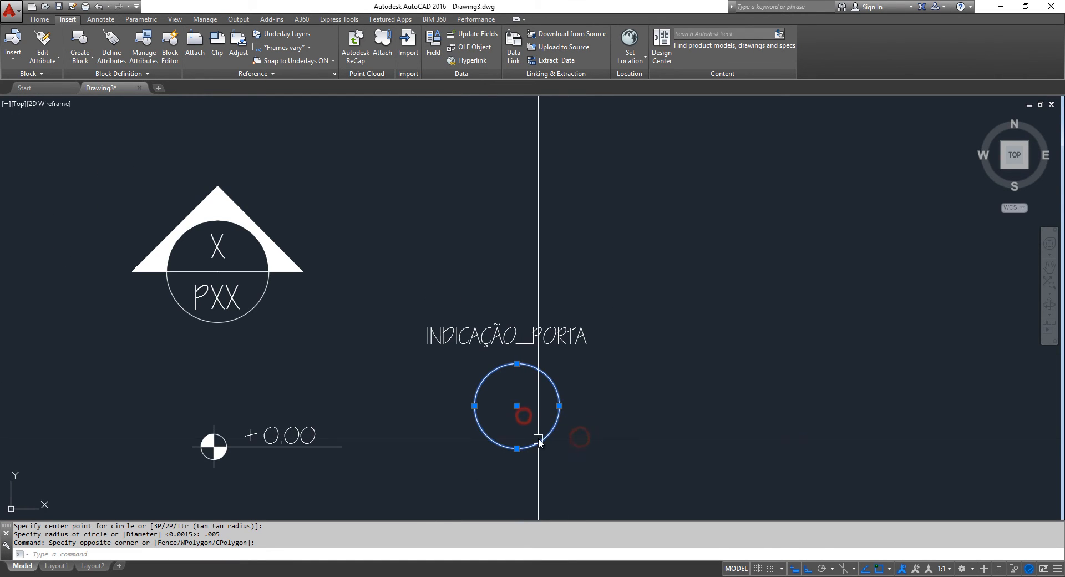
pyautogui.write('M')
pyautogui.press('Return')
pyautogui.click(632, 434)
pyautogui.click(637, 364)
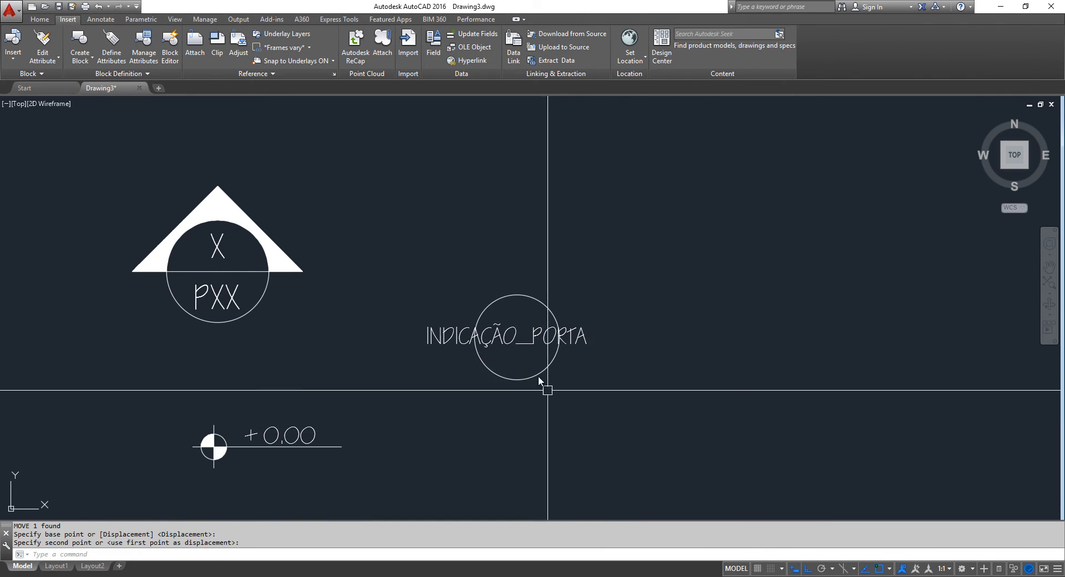
# Step: Delete the circle drawn over the INDICAÇÃO_PORTA text
pyautogui.scroll(4, 541, 382)
pyautogui.click(620, 435)
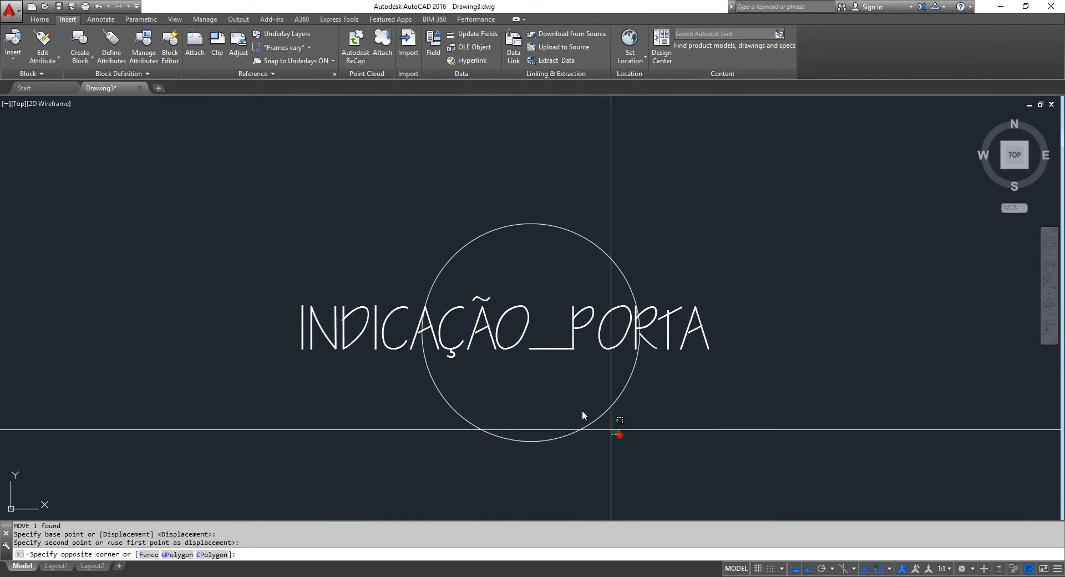
pyautogui.click(551, 411)
pyautogui.press('Delete')
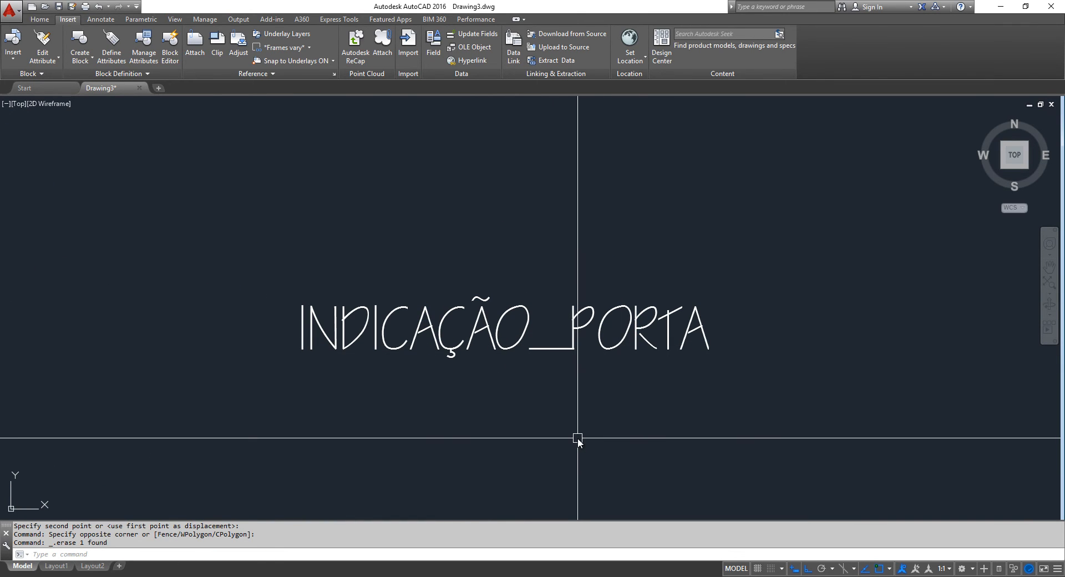
pyautogui.write('L')
pyautogui.press('Return')
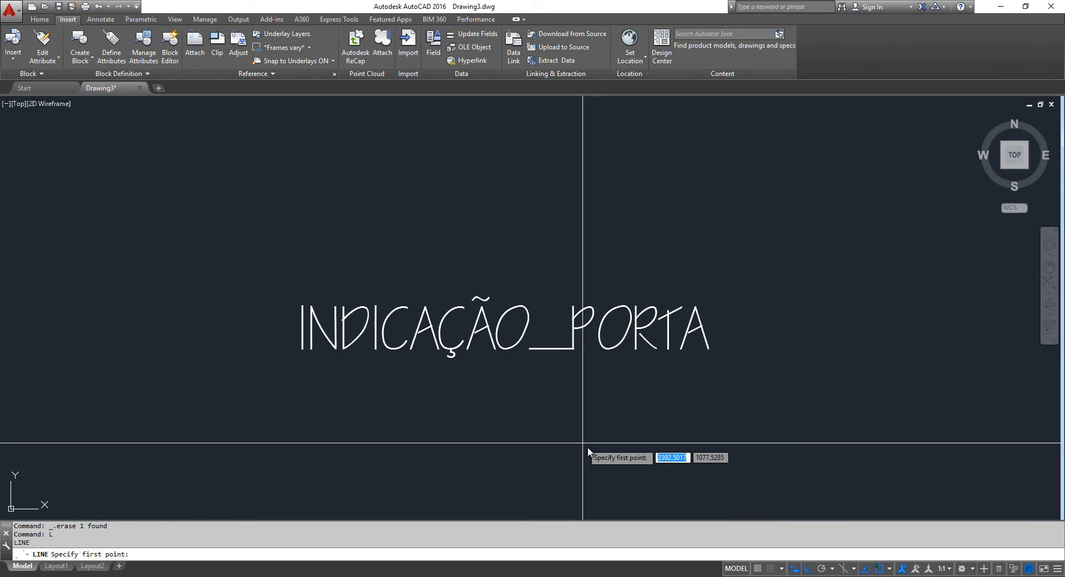
pyautogui.click(559, 453)
pyautogui.press('Escape')
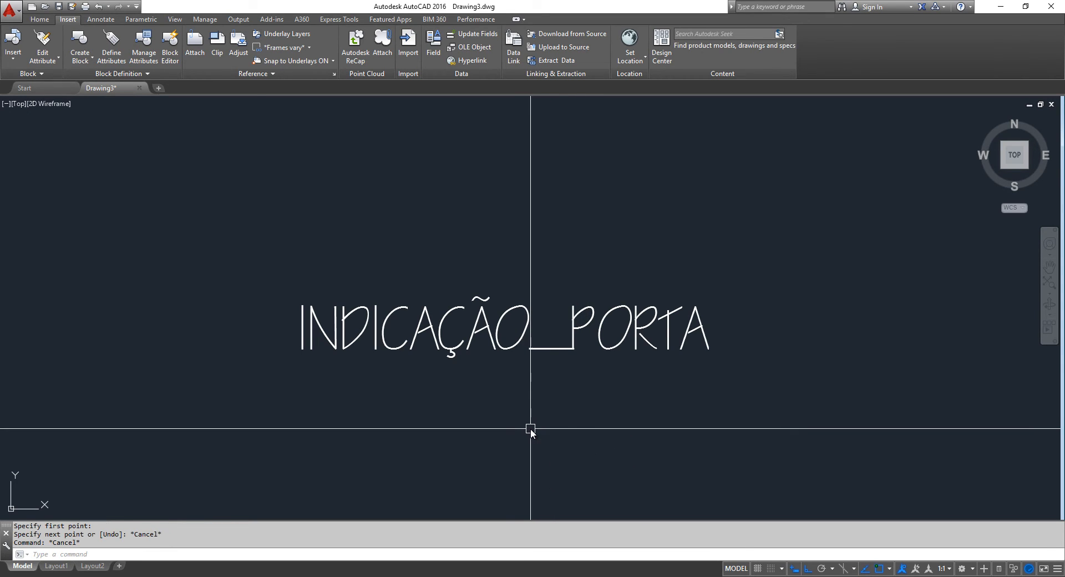
# Step: Draw a circle with a radius of .003 just below the INDICAÇÃO_PORTA text
pyautogui.write('C')
pyautogui.press('Return')
pyautogui.click(548, 439)
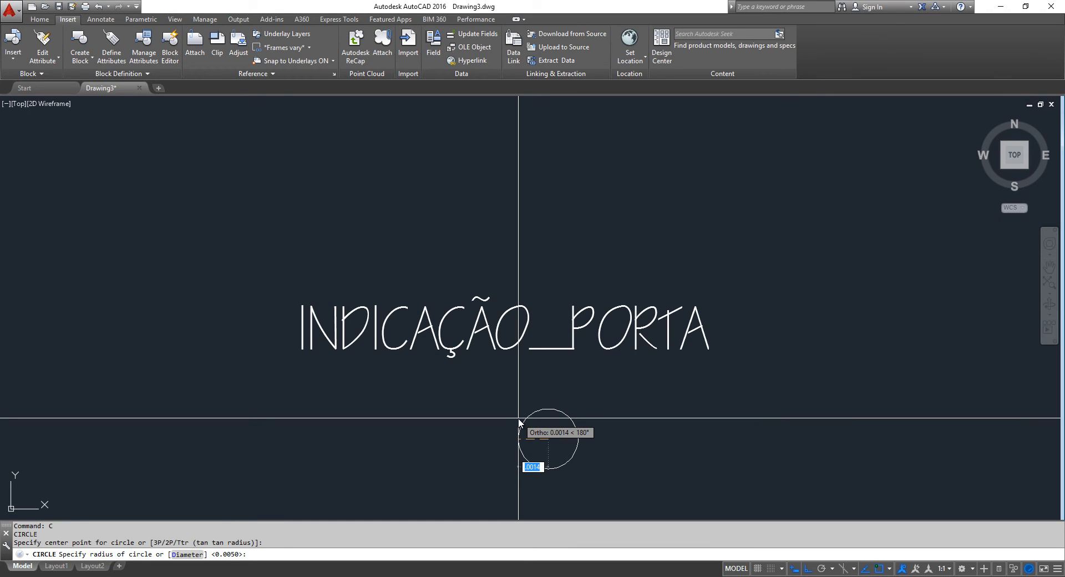
pyautogui.press('BackSpace')
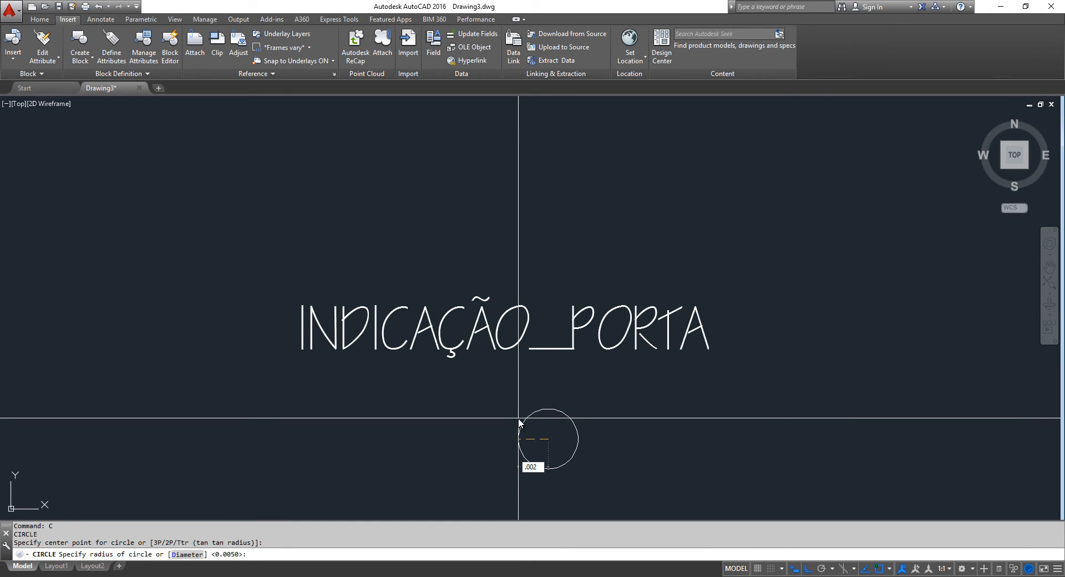
pyautogui.write('.003')
pyautogui.press('Return')
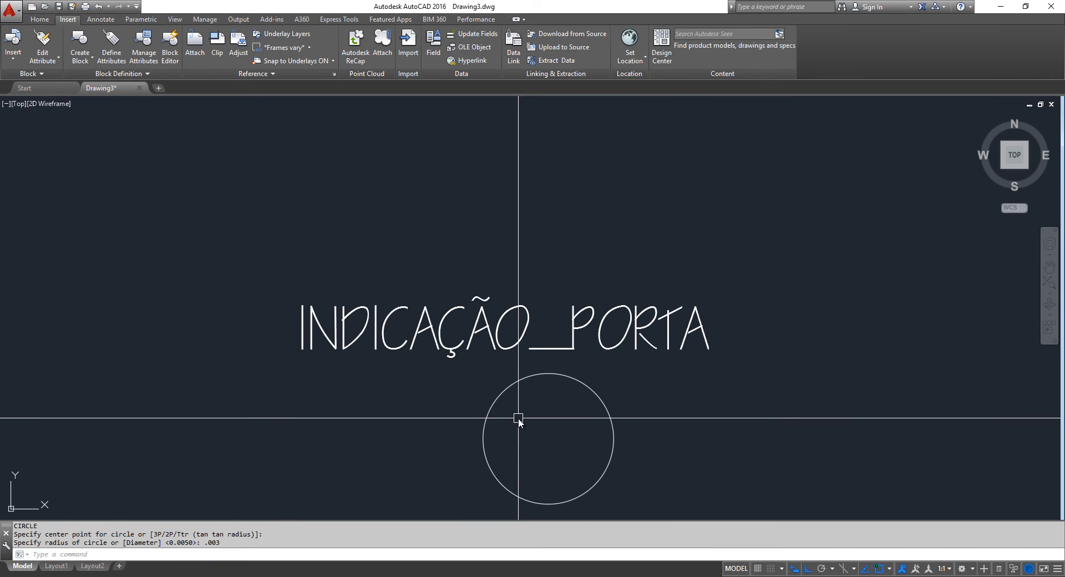
pyautogui.click(634, 478)
pyautogui.click(582, 434)
pyautogui.write('M')
pyautogui.press('Return')
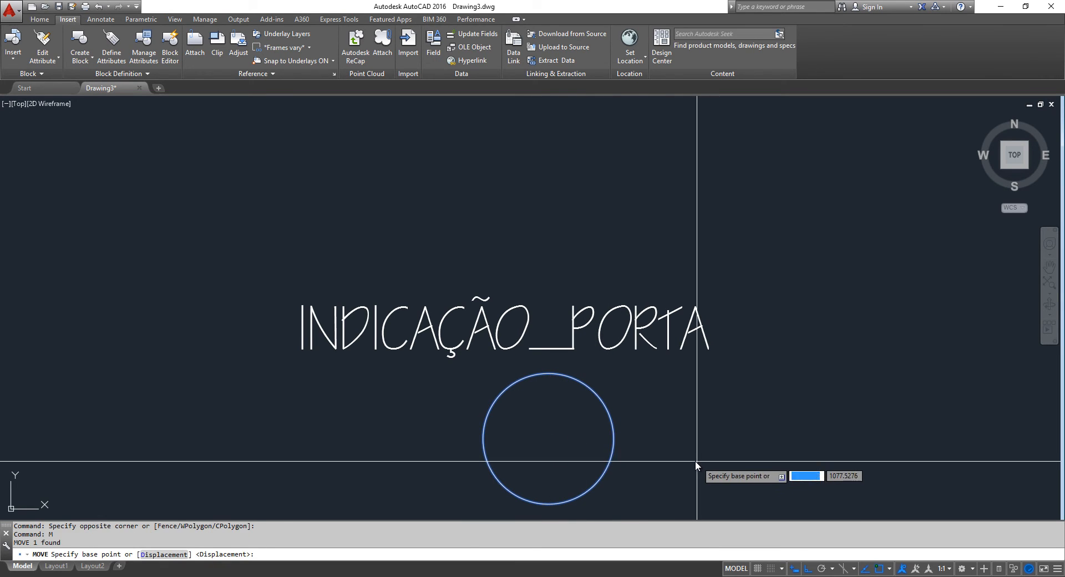
pyautogui.click(694, 460)
pyautogui.press('Escape')
pyautogui.press('Escape')
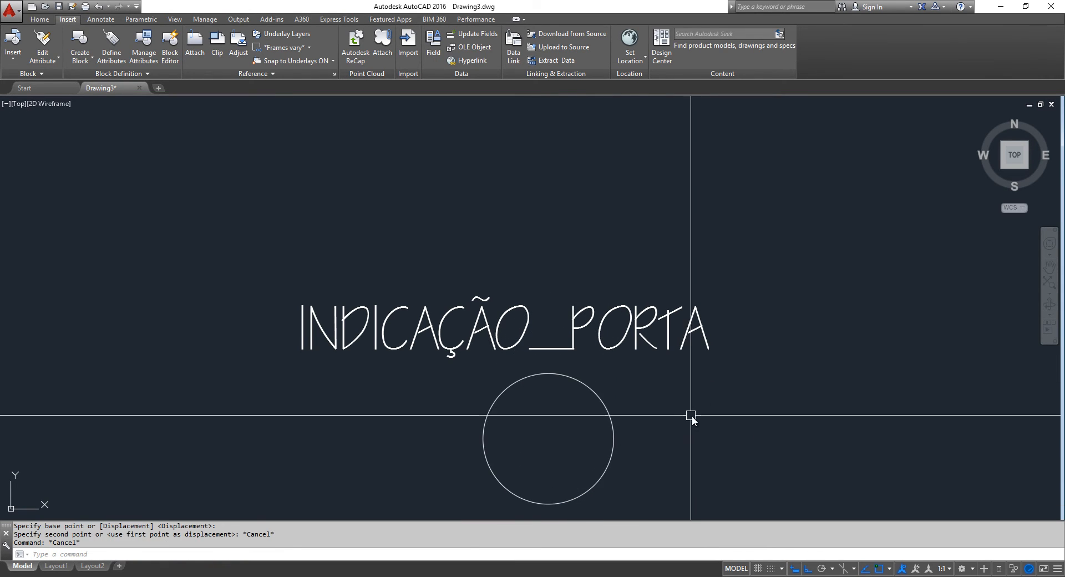
# Step: Move the INDICAÇÃO_PORTA attribute text by its middle grip onto the centre of the circle
pyautogui.click(692, 415)
pyautogui.moveTo(660, 385); pyautogui.dragTo(645, 314, button='middle')
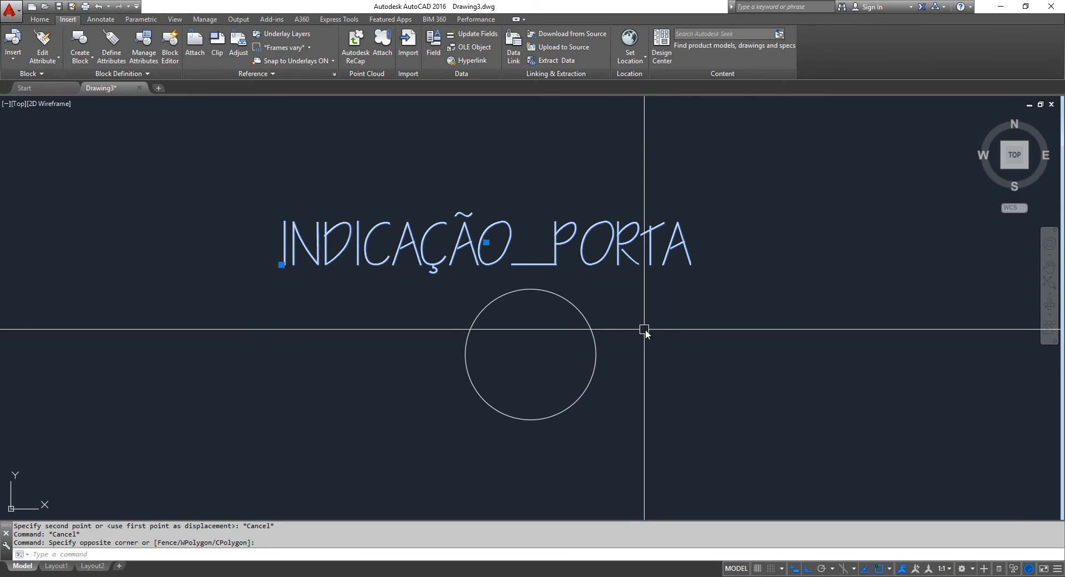
pyautogui.click(486, 243)
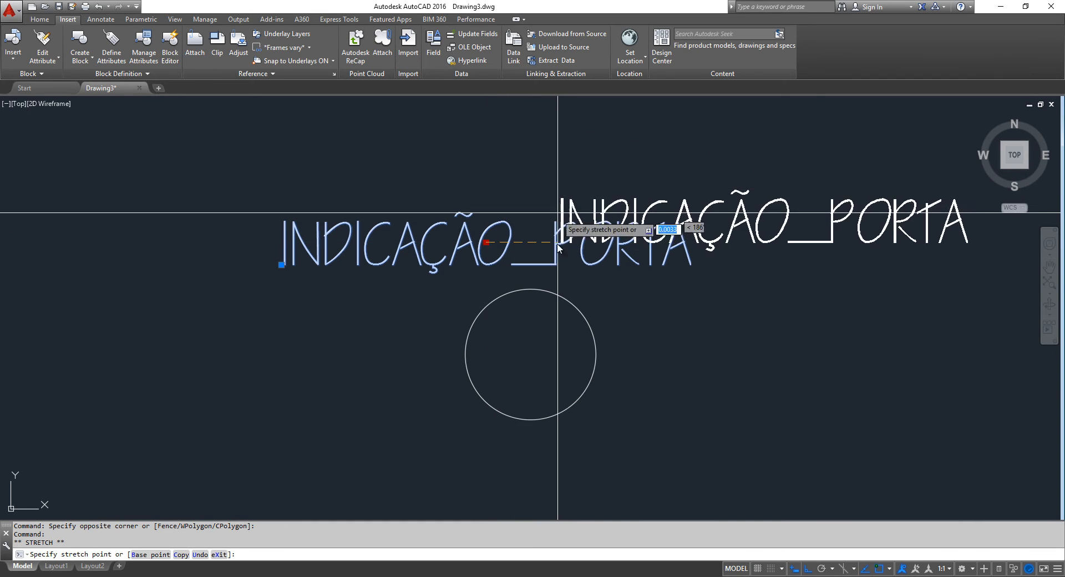
pyautogui.click(531, 357)
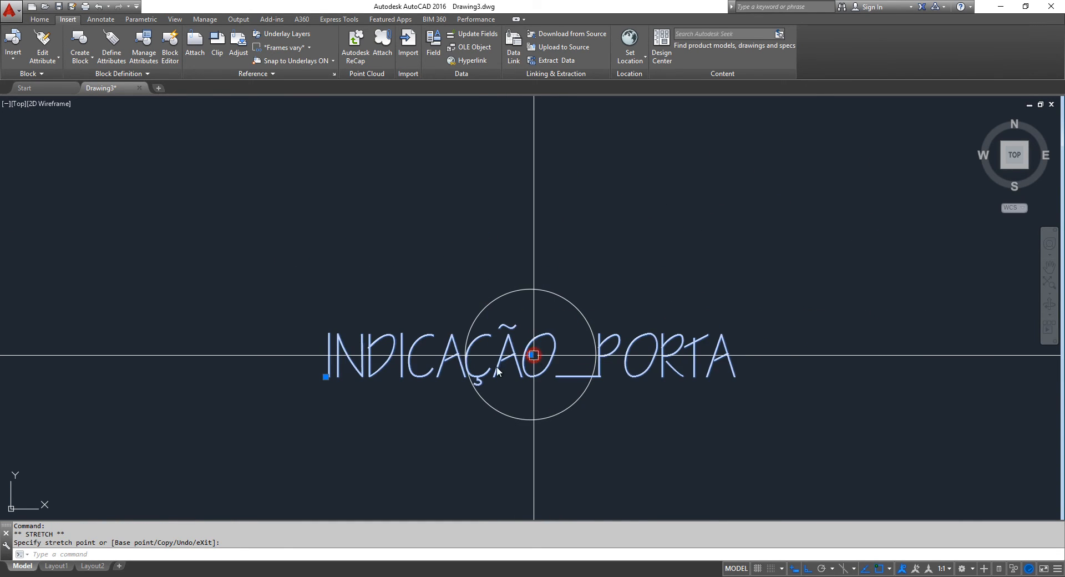
pyautogui.press('Escape')
pyautogui.scroll(-4, 294, 410)
pyautogui.press('Escape')
# Step: Start a block definition from the circle and the INDICAÇÃO_PORTA attribute, naming it IND_PORTAS
pyautogui.moveTo(326, 440); pyautogui.dragTo(376, 381, button='middle')
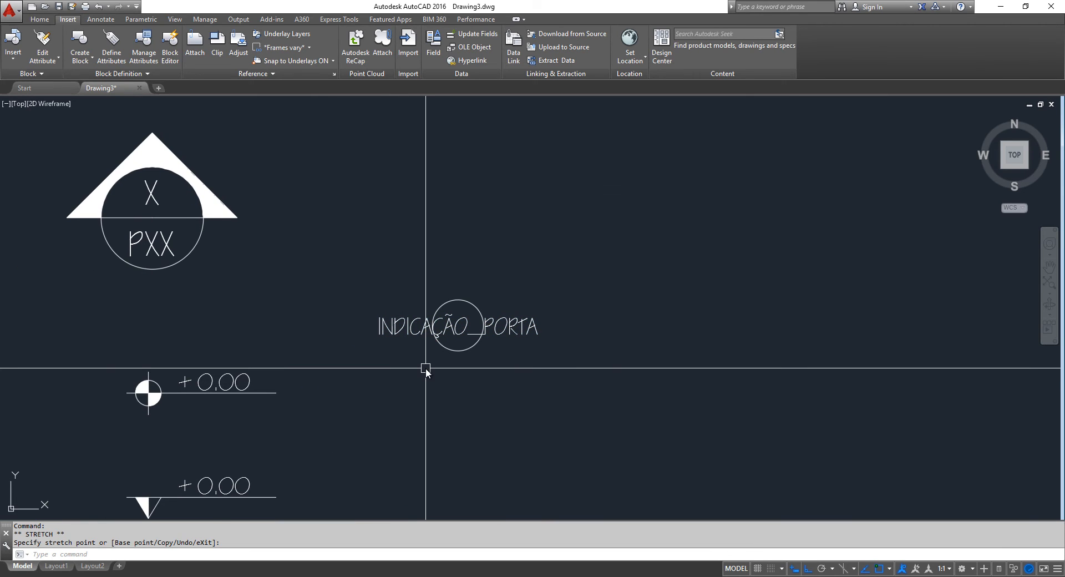
pyautogui.click(608, 384)
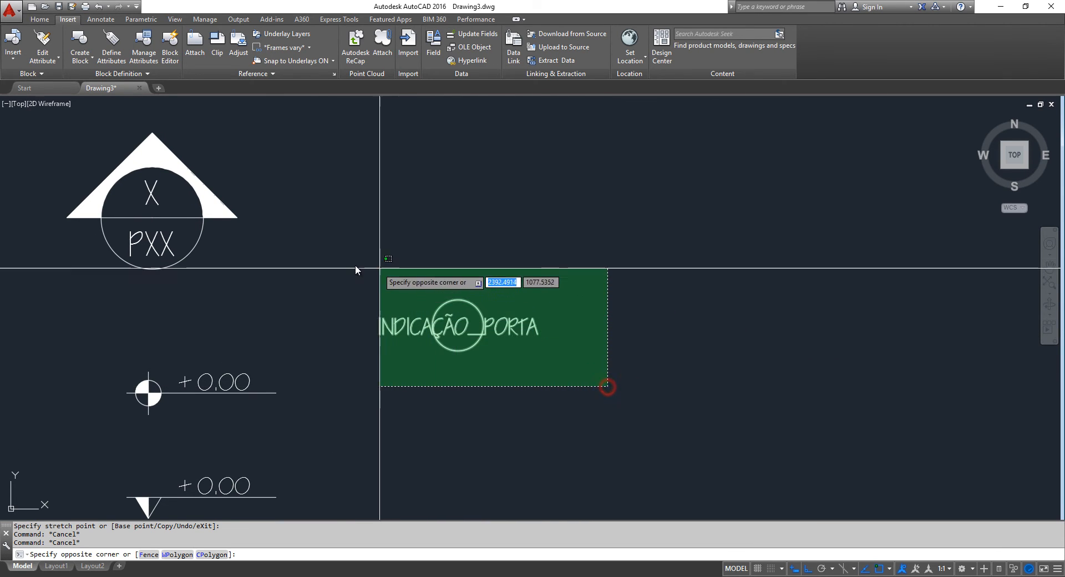
pyautogui.click(312, 260)
pyautogui.scroll(2, 423, 312)
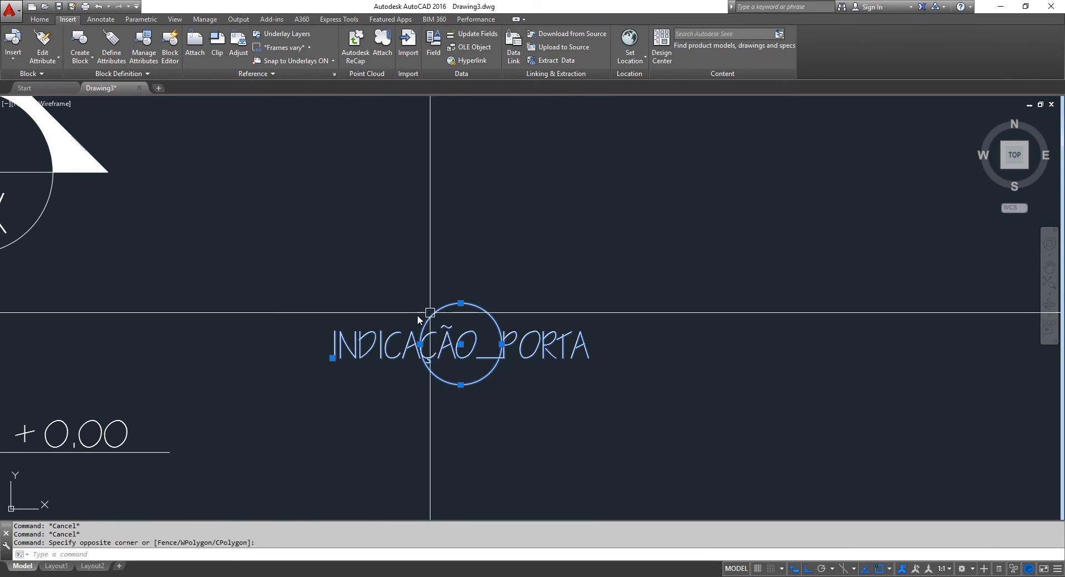
pyautogui.write('B')
pyautogui.press('Return')
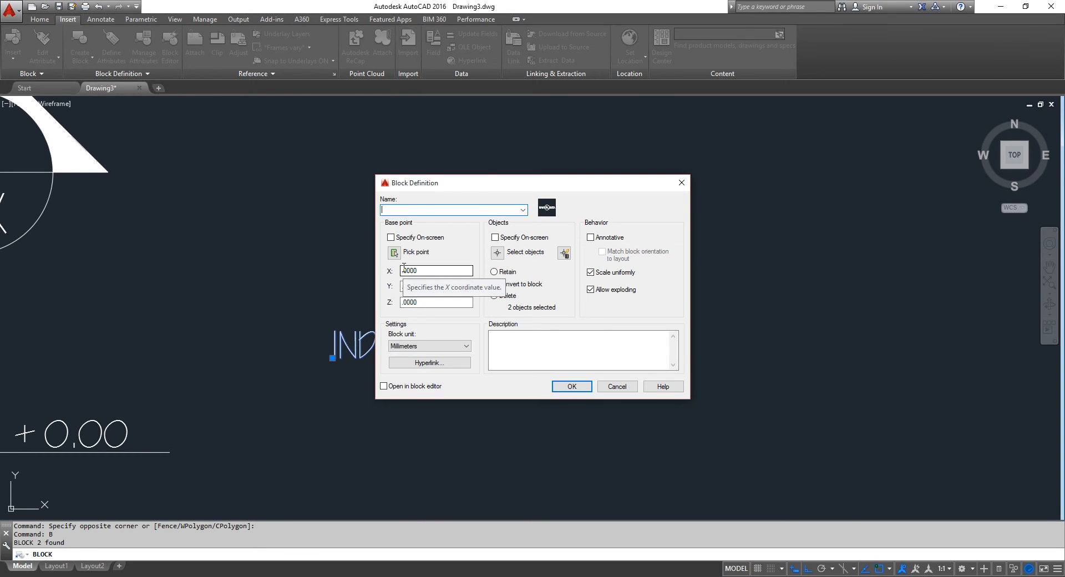
pyautogui.write('IND_PORTAS')
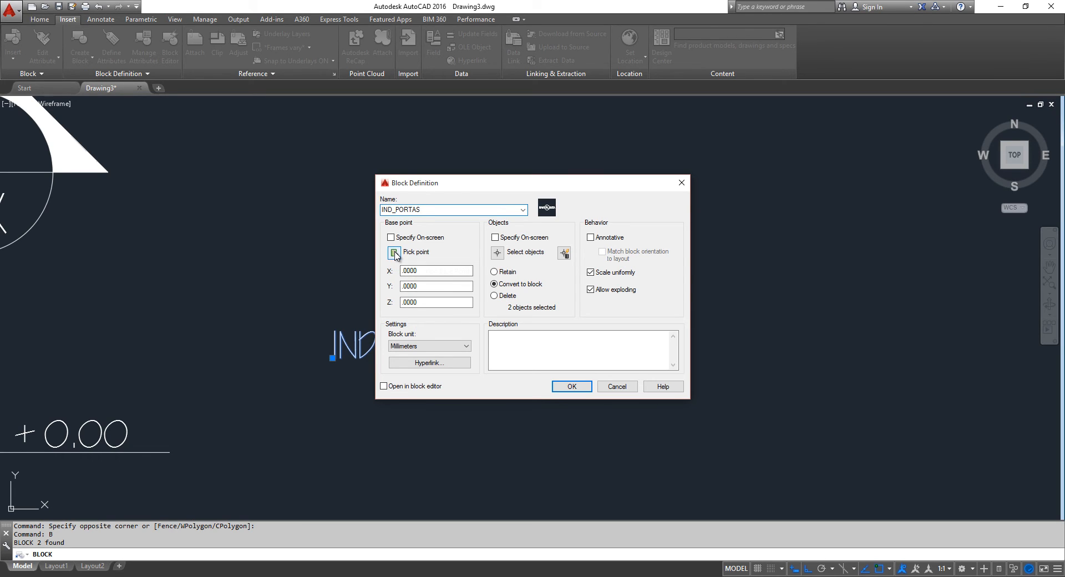
# Step: Set the block's base point at the circle's centre and create the block with the attribute value P01
pyautogui.click(394, 253)
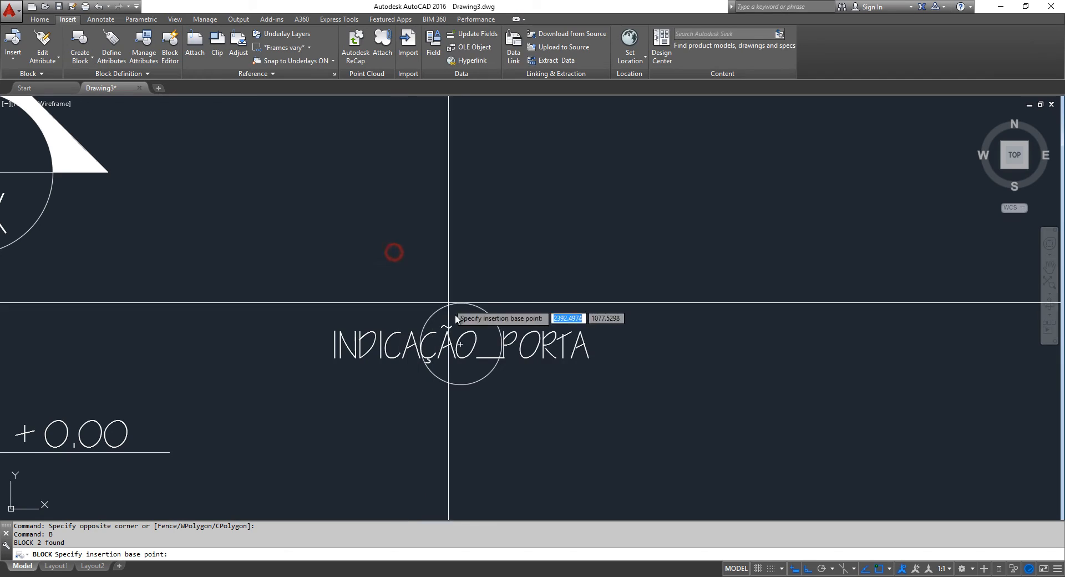
pyautogui.click(462, 346)
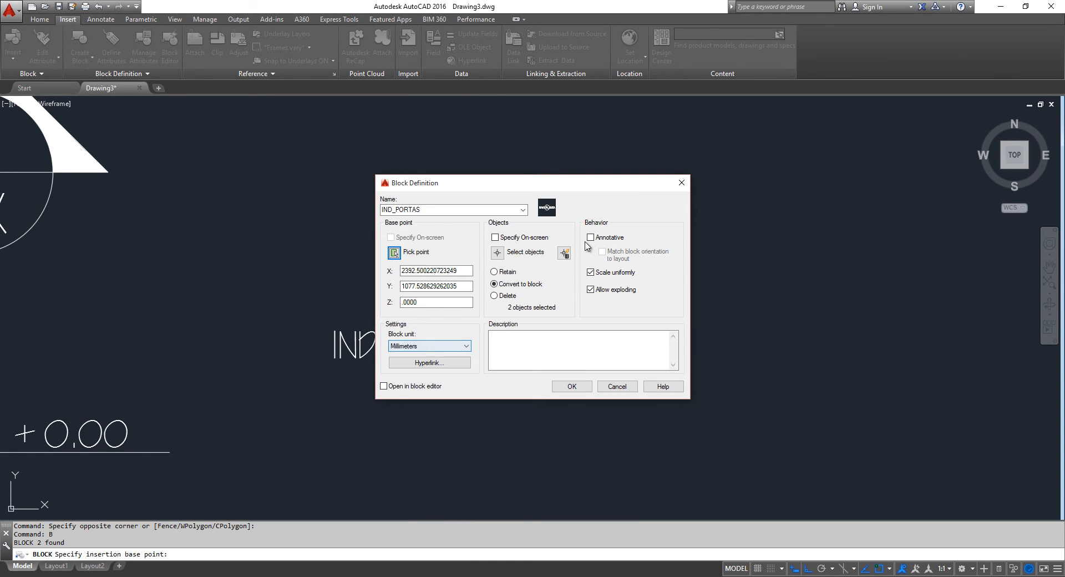
pyautogui.click(572, 387)
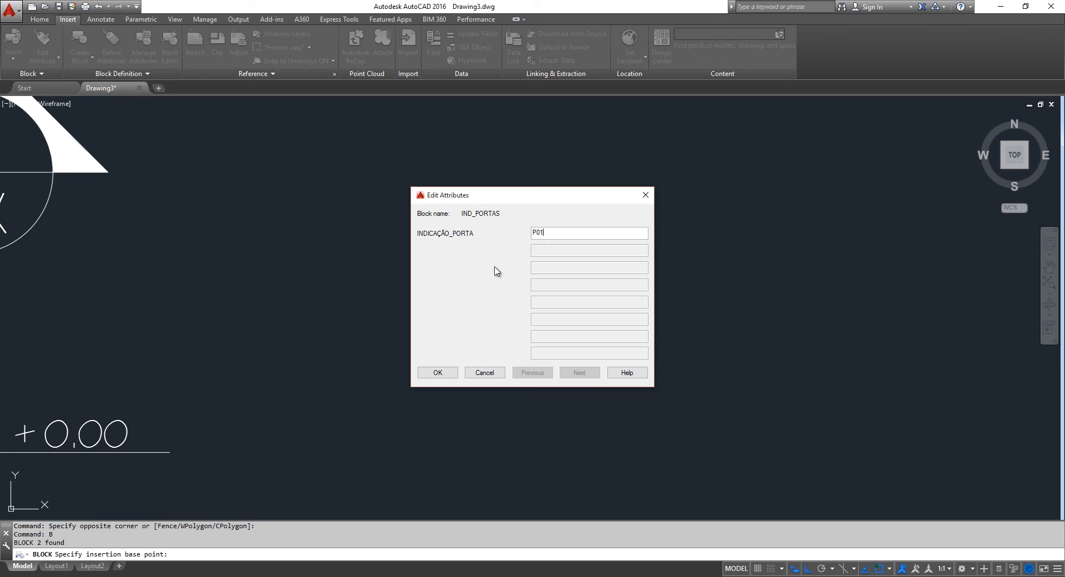
pyautogui.click(438, 372)
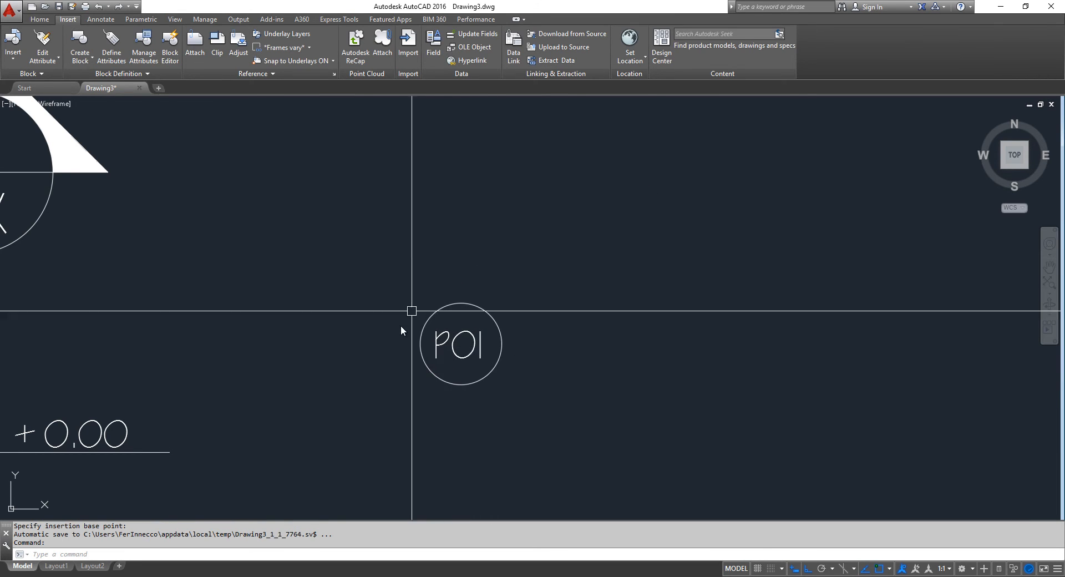
# Step: Look over the level symbols and find the three yellow door symbols in the drawing
pyautogui.scroll(-4, 457, 392)
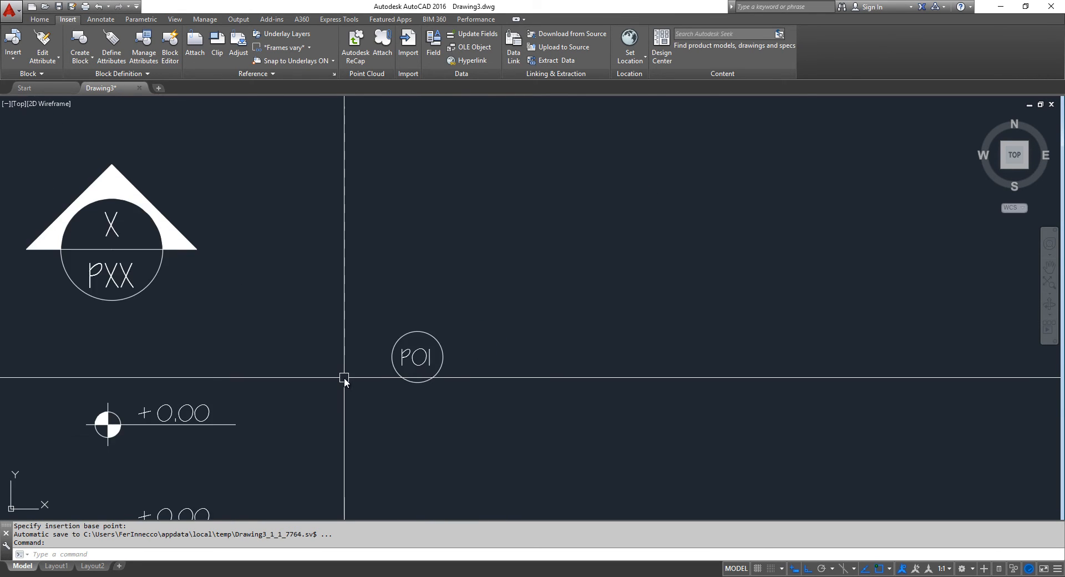
pyautogui.scroll(-3, 389, 339)
pyautogui.scroll(5, 388, 340)
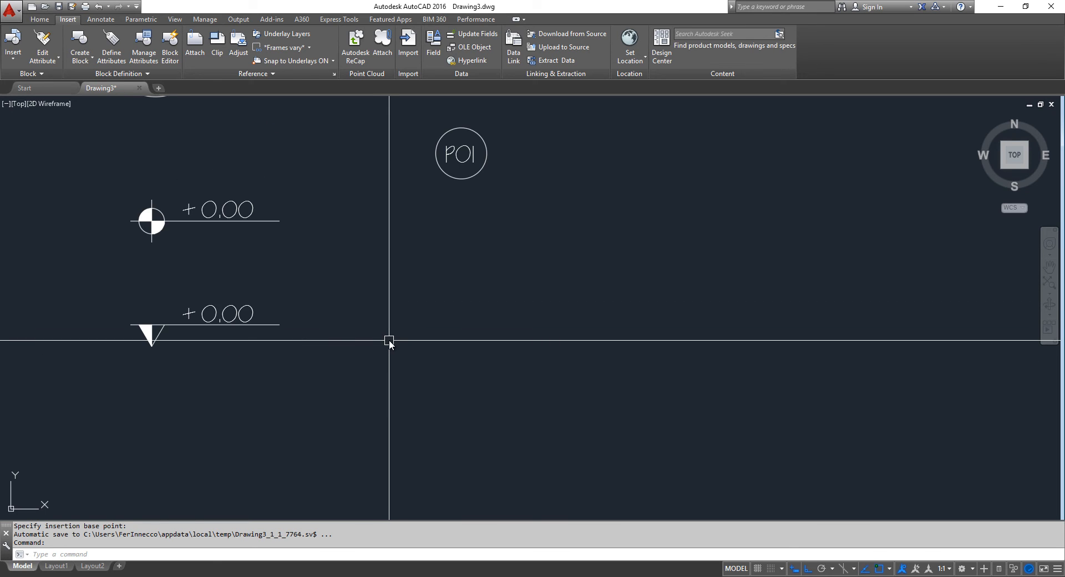
pyautogui.scroll(-6, 389, 340)
pyautogui.moveTo(389, 339); pyautogui.dragTo(577, 321, button='middle')
pyautogui.moveTo(669, 318); pyautogui.dragTo(702, 346, button='middle')
pyautogui.scroll(-8, 702, 348)
pyautogui.scroll(-8, 446, 388)
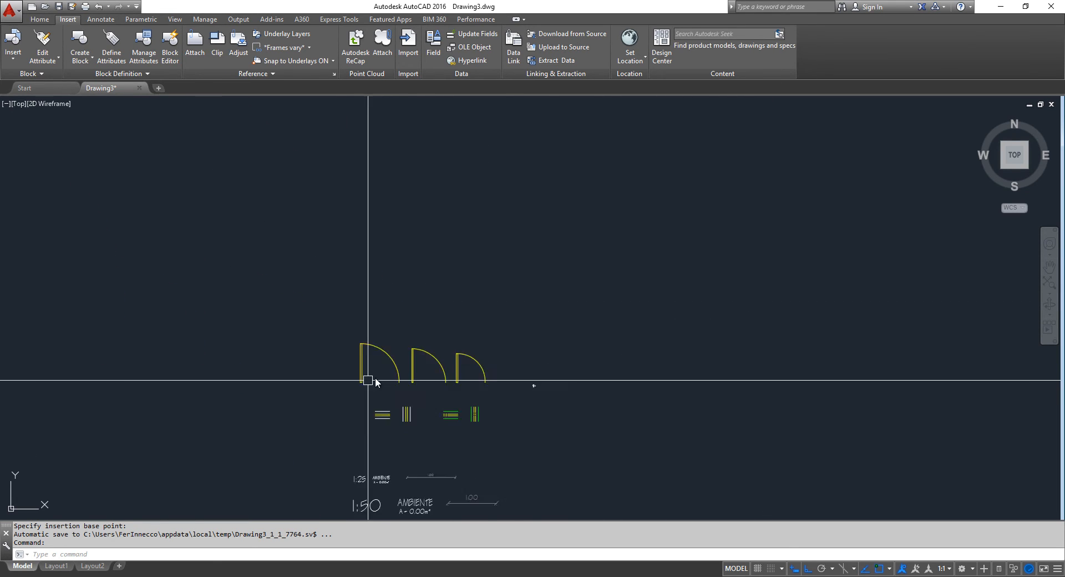
pyautogui.scroll(6, 377, 379)
pyautogui.moveTo(622, 339); pyautogui.dragTo(522, 340, button='middle')
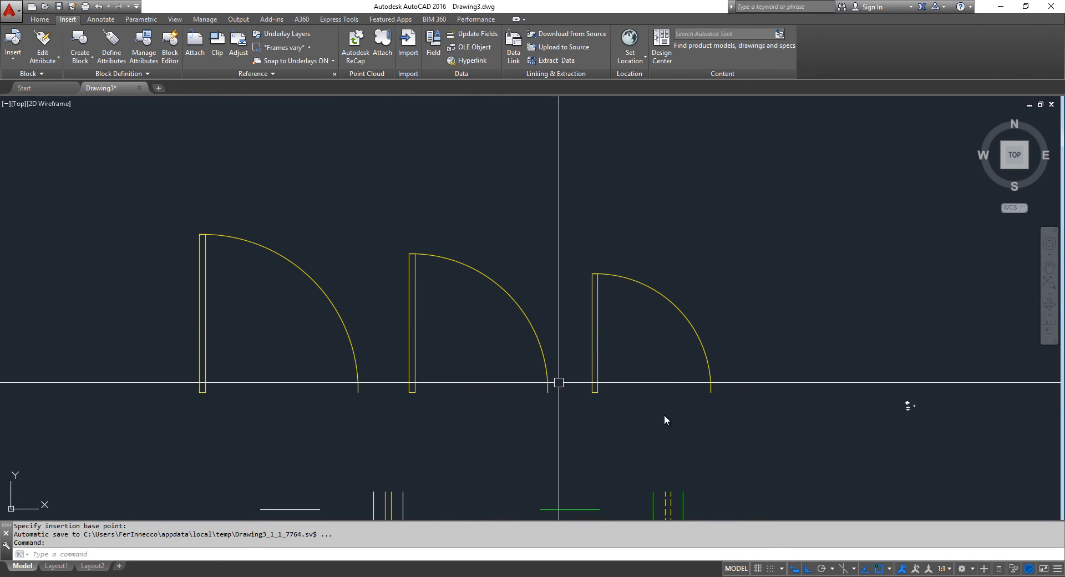
# Step: Set the annotation scale to 1:50 and insert IND_PORTAS inside the largest door's swing with the value P01
pyautogui.click(950, 568)
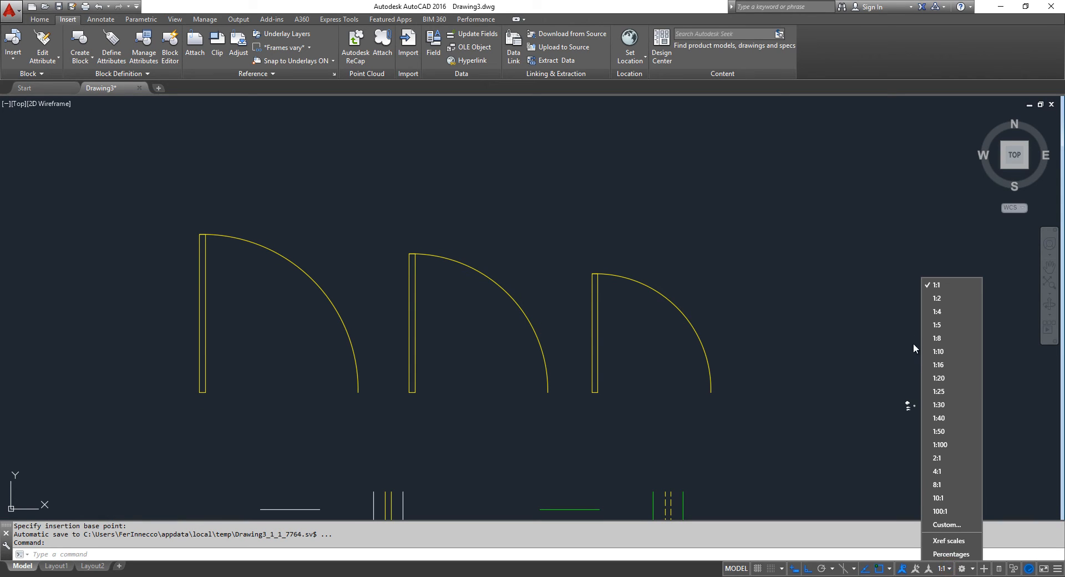
pyautogui.click(947, 432)
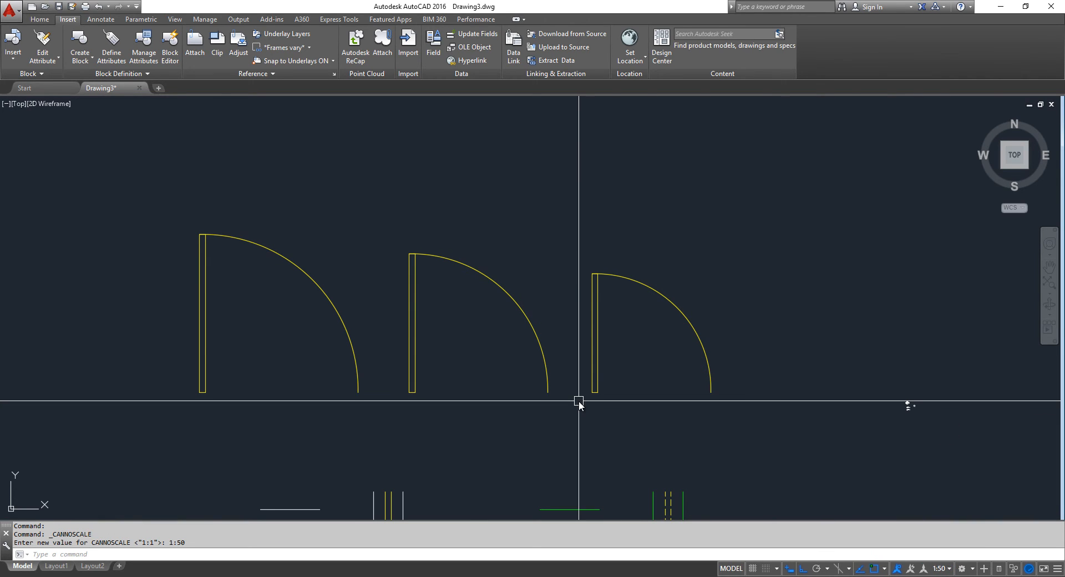
pyautogui.write('i')
pyautogui.press('Return')
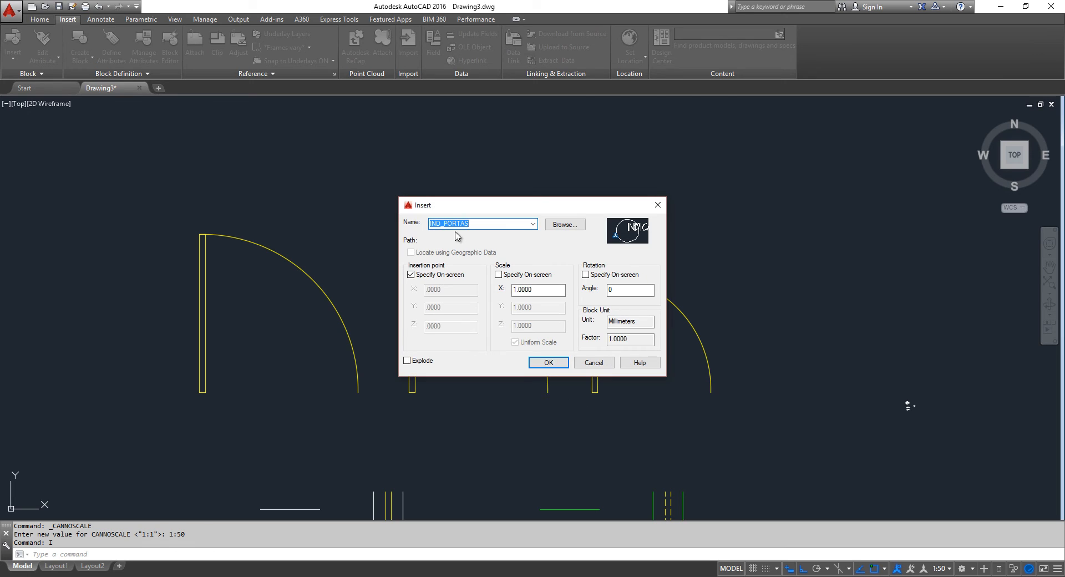
pyautogui.click(549, 363)
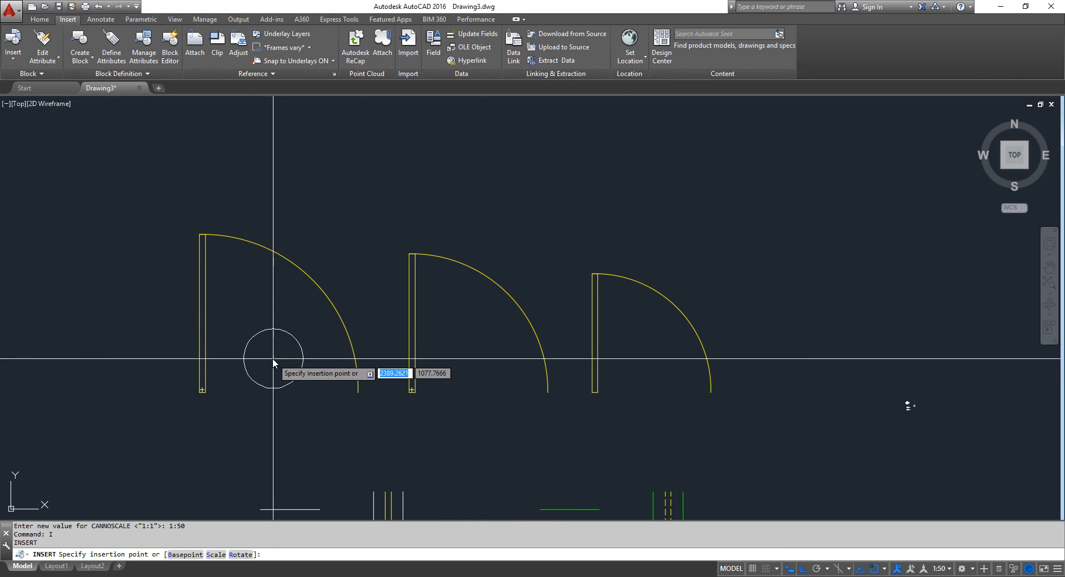
pyautogui.click(272, 341)
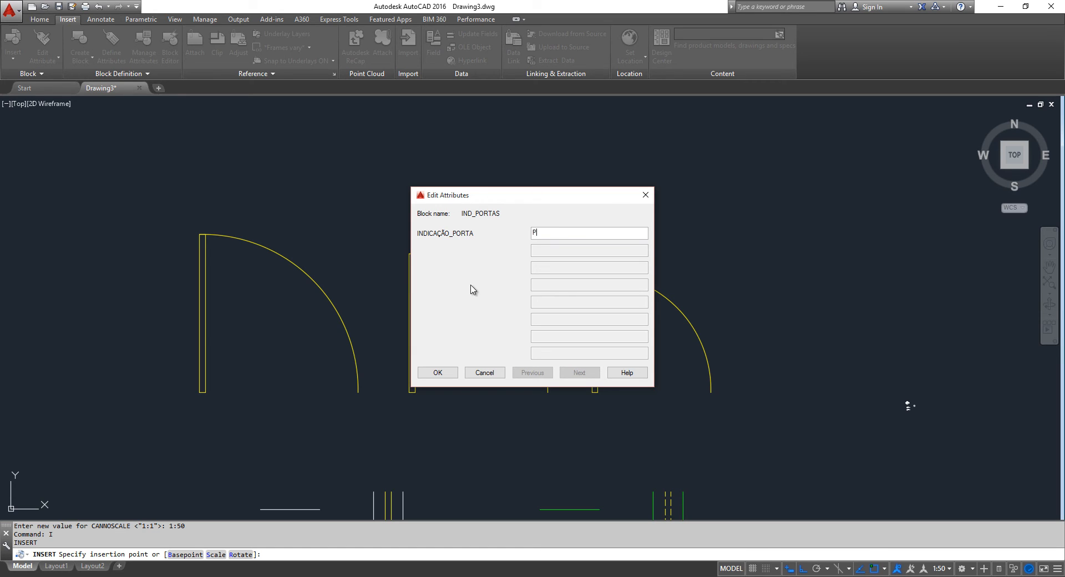
pyautogui.click(437, 372)
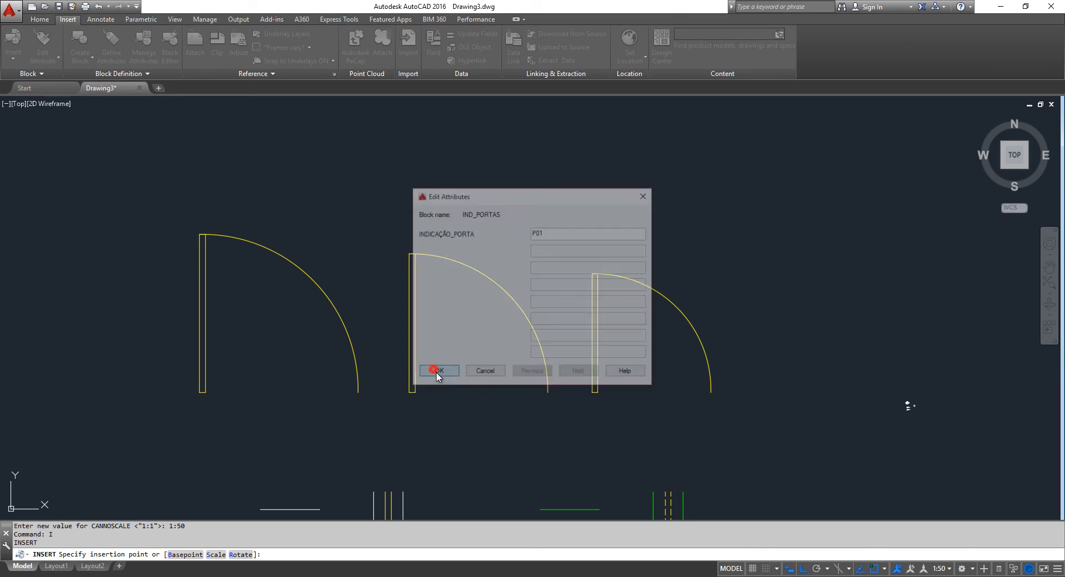
# Step: Copy the IND_PORTAS tag horizontally from the largest door into the swings of the other two doors
pyautogui.click(300, 382)
pyautogui.click(257, 340)
pyautogui.write('CO')
pyautogui.press('Return')
pyautogui.click(244, 428)
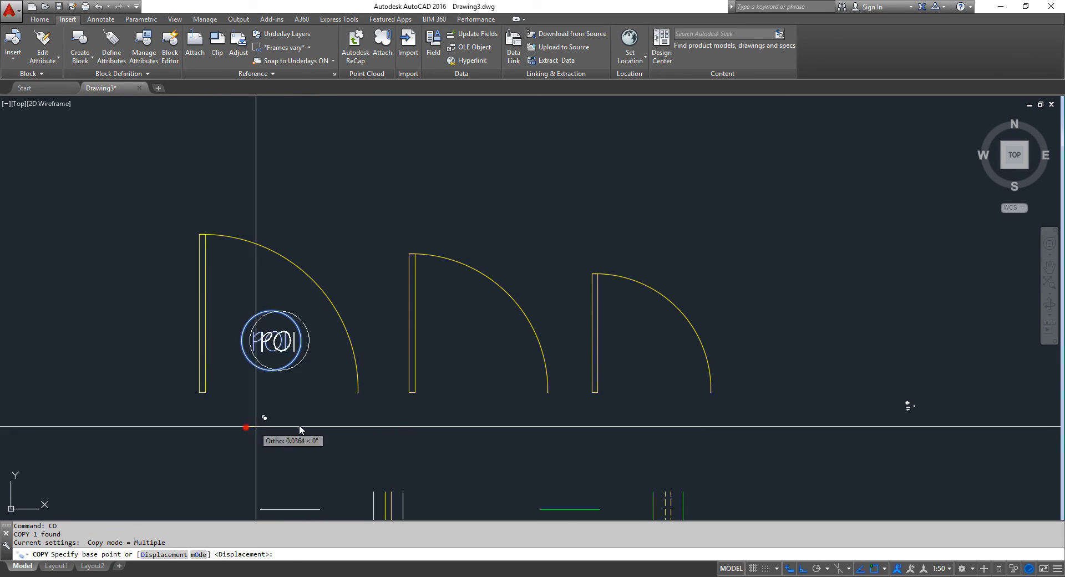
pyautogui.click(447, 429)
pyautogui.click(621, 435)
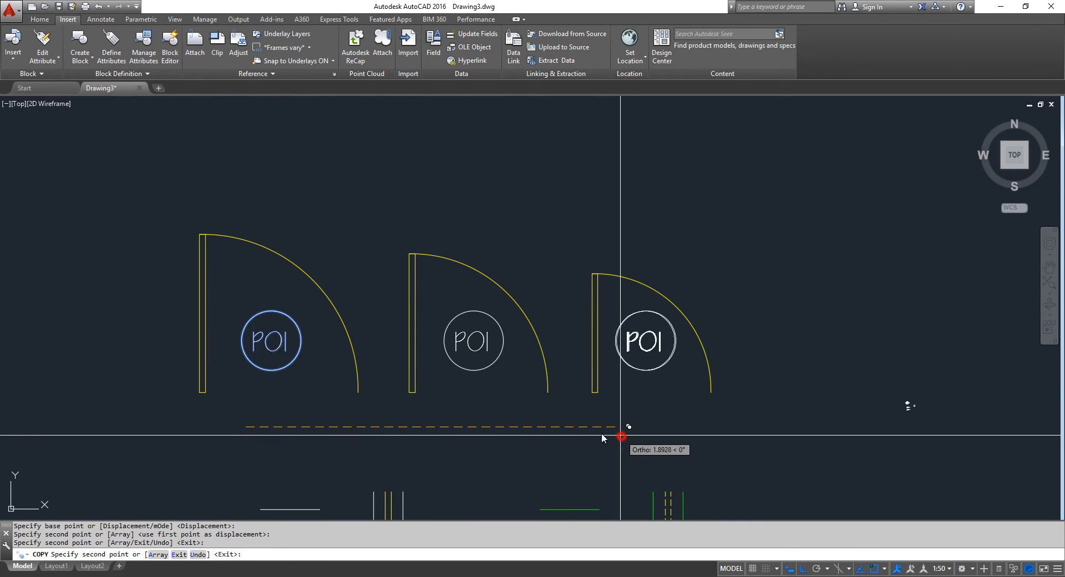
pyautogui.press('Return')
# Step: Change the attribute value to P02 on the middle door's tag and P03 on the smallest door's tag
pyautogui.doubleClick(477, 350)
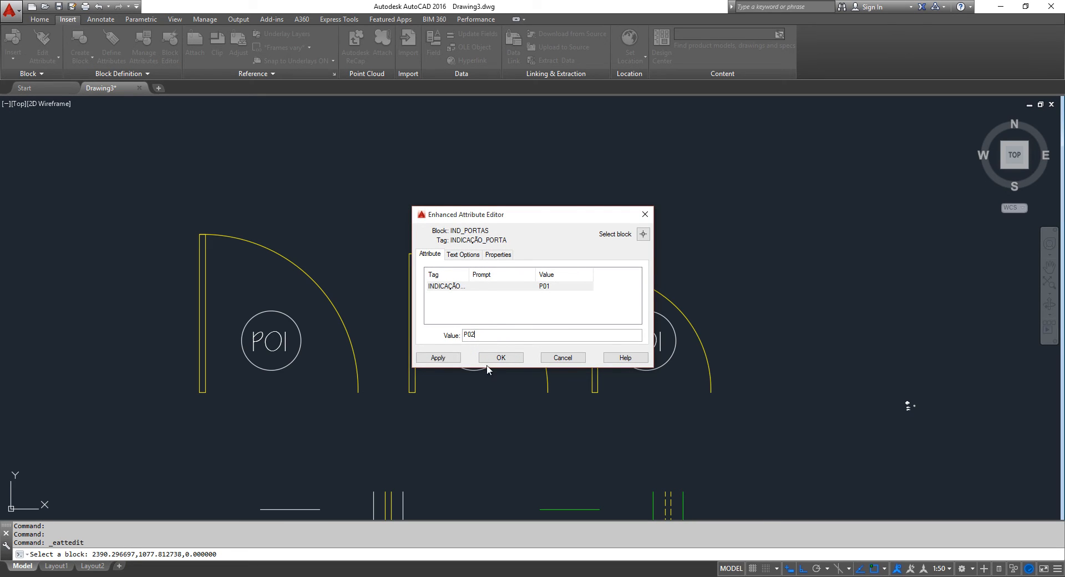
pyautogui.click(482, 357)
pyautogui.doubleClick(647, 348)
pyautogui.click(501, 360)
pyautogui.moveTo(604, 389); pyautogui.dragTo(416, 347, button='middle')
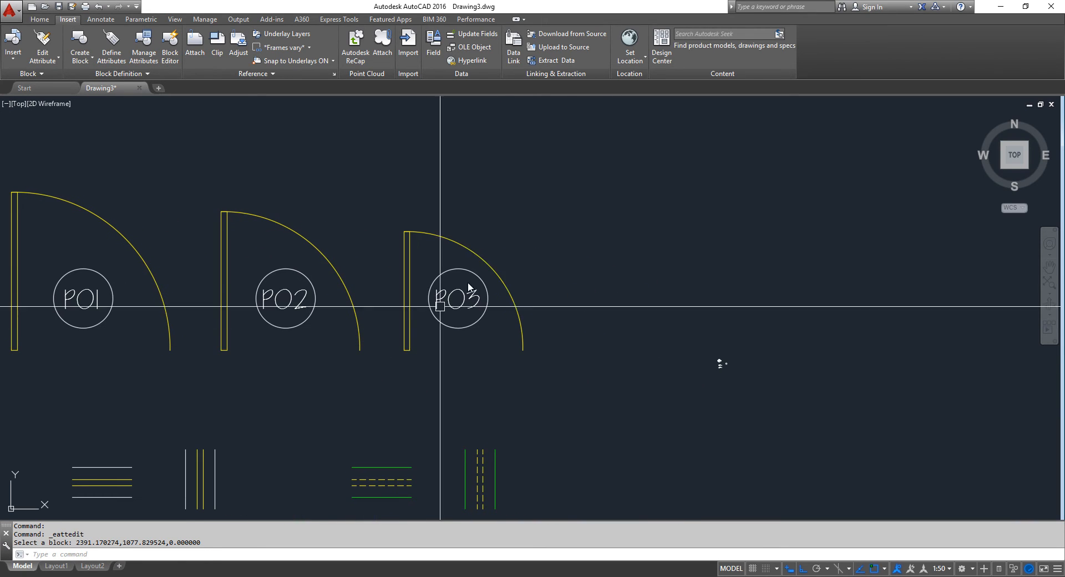
# Step: Delete the three door tags placed inside the yellow door swings
pyautogui.click(461, 358)
pyautogui.click(441, 301)
pyautogui.click(338, 368)
pyautogui.click(282, 309)
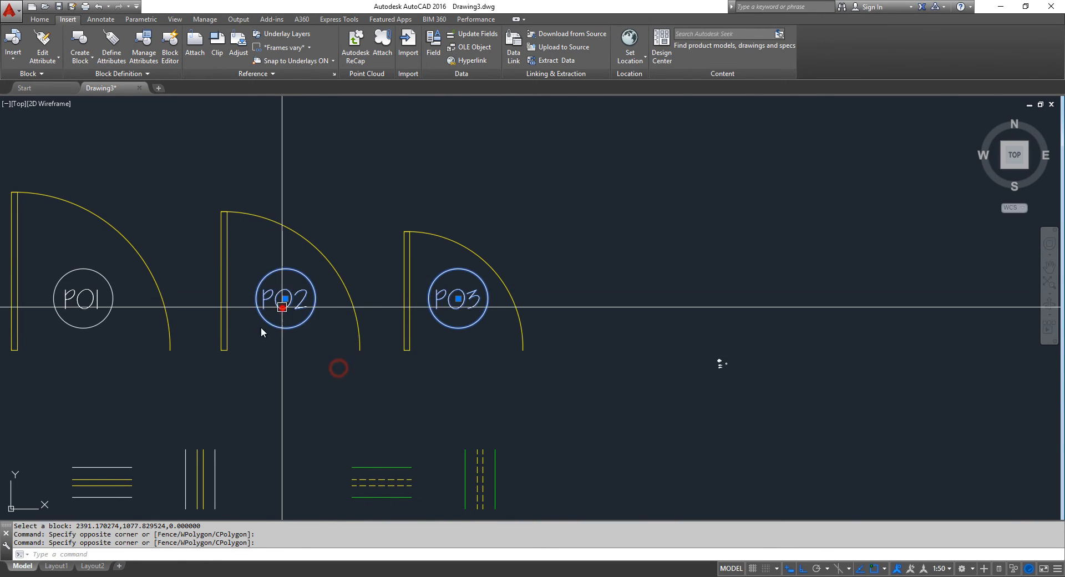
pyautogui.click(88, 332)
pyautogui.click(44, 264)
pyautogui.click(100, 373)
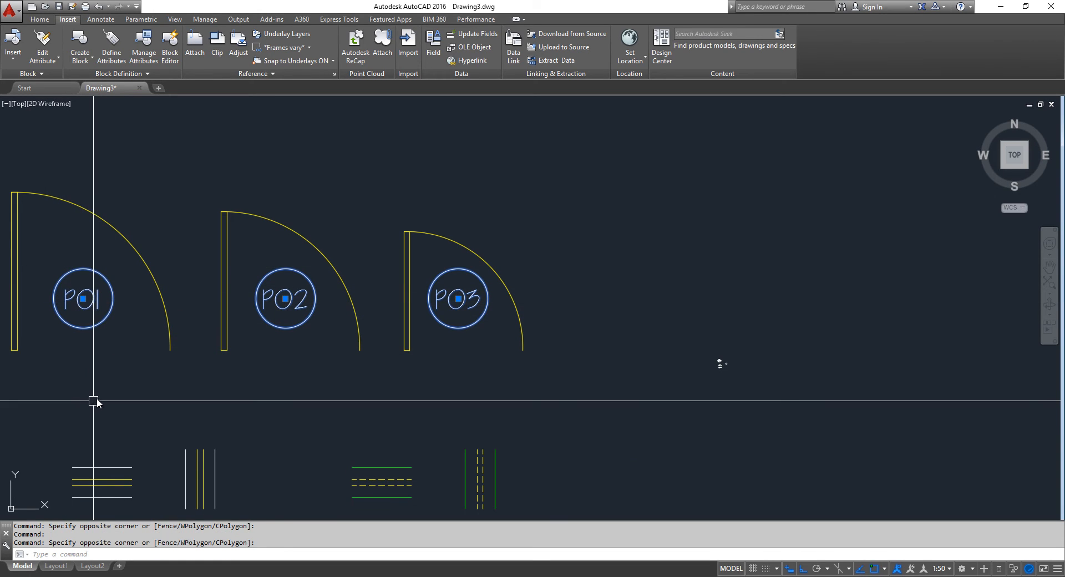
pyautogui.press('Delete')
# Step: Set the annotation scale to 1:1 and draw a circle of radius .003 below the P01 tag
pyautogui.click(951, 567)
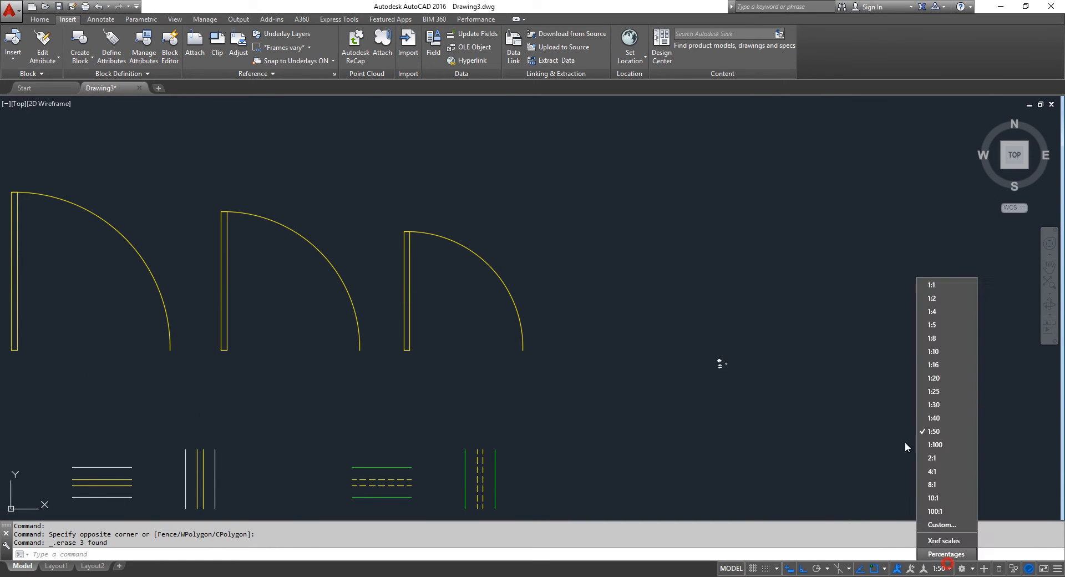
pyautogui.click(936, 285)
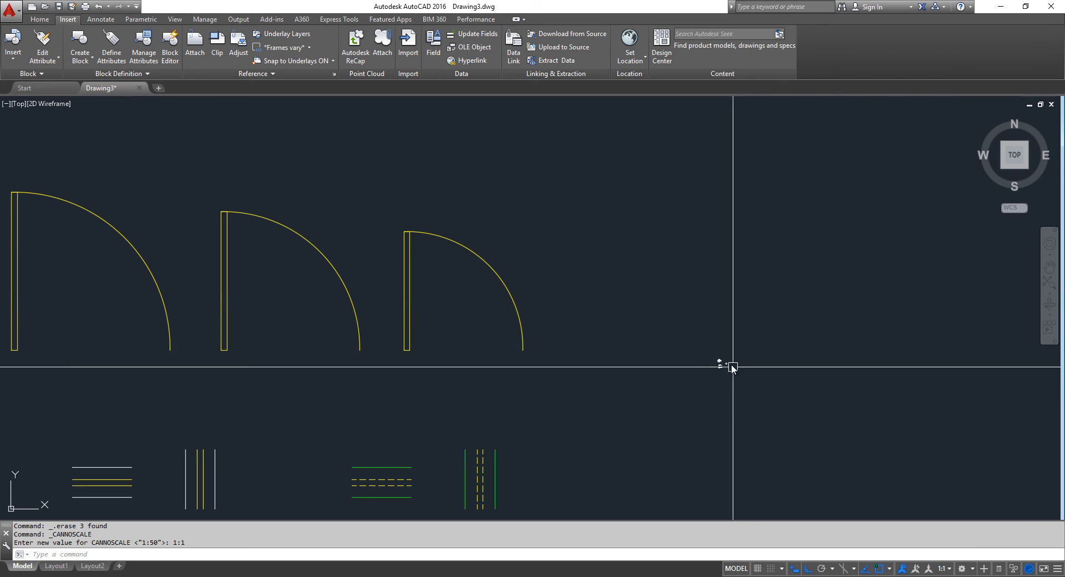
pyautogui.scroll(8, 689, 366)
pyautogui.scroll(-6, 678, 340)
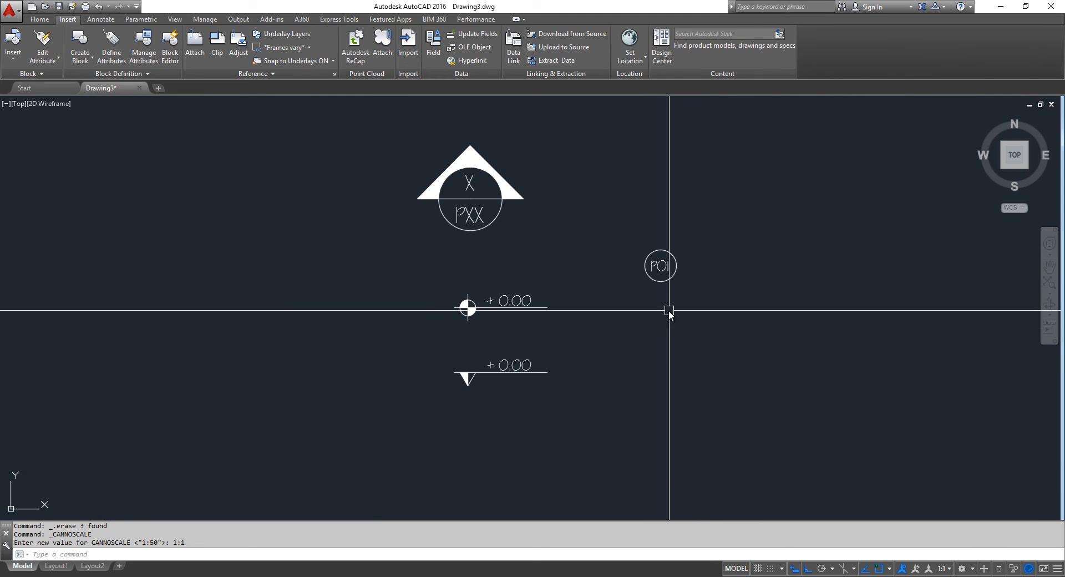
pyautogui.moveTo(662, 330); pyautogui.dragTo(654, 312, button='middle')
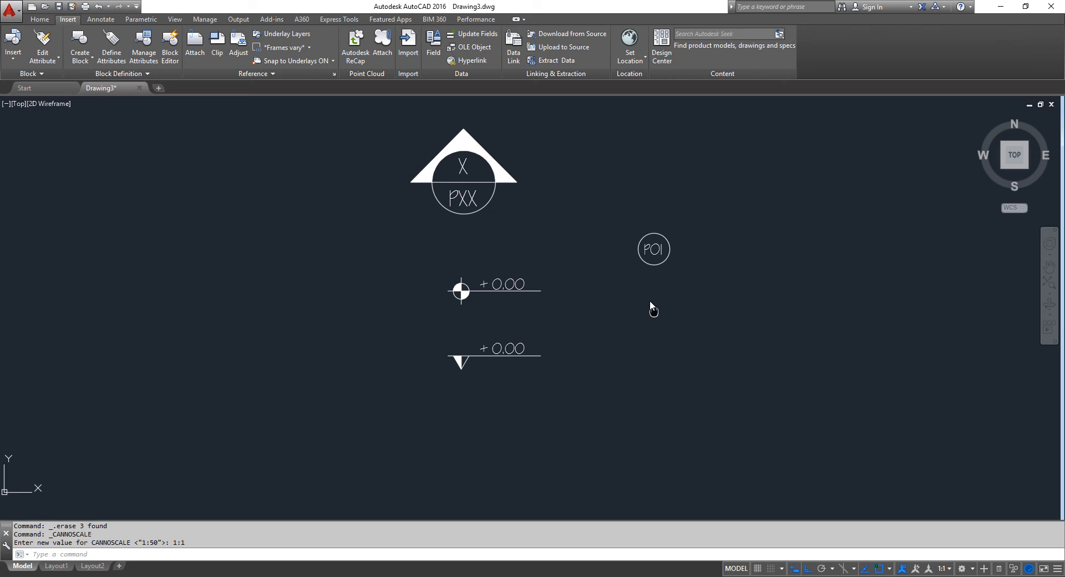
pyautogui.moveTo(650, 301); pyautogui.dragTo(637, 271, button='middle')
pyautogui.write('c')
pyautogui.press('Return')
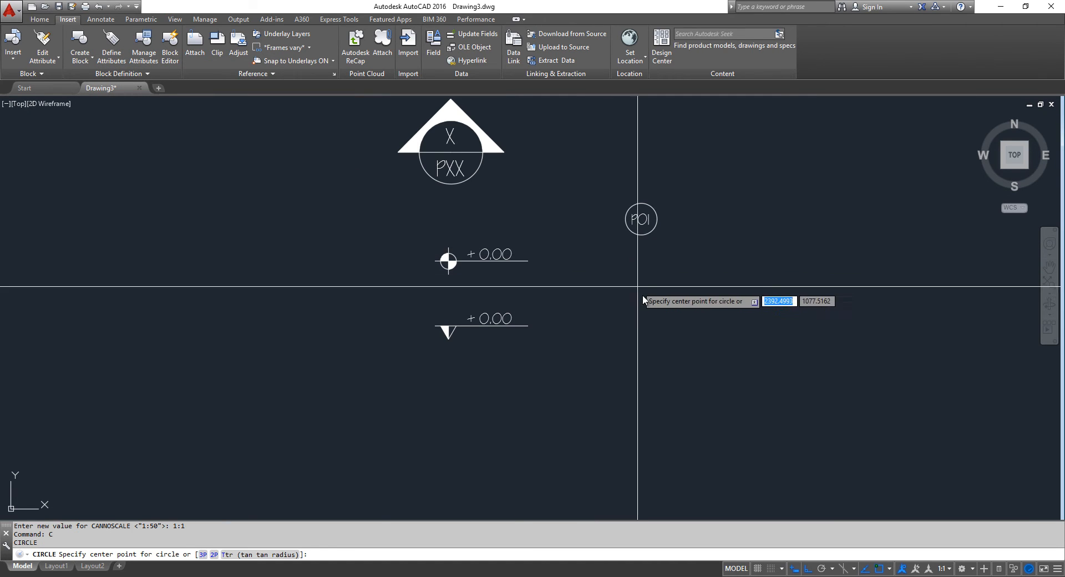
pyautogui.click(645, 307)
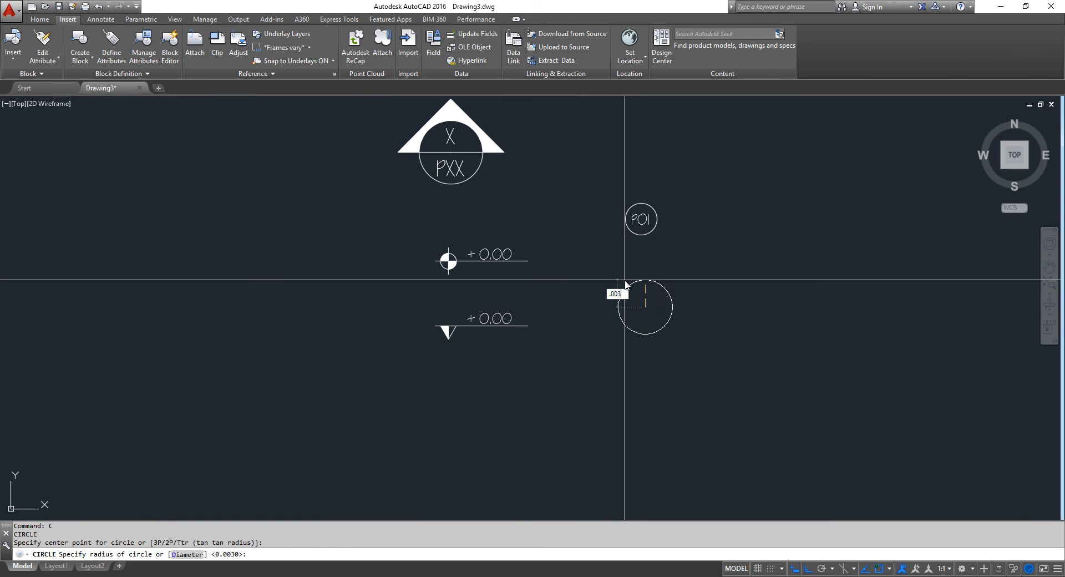
pyautogui.press('Return')
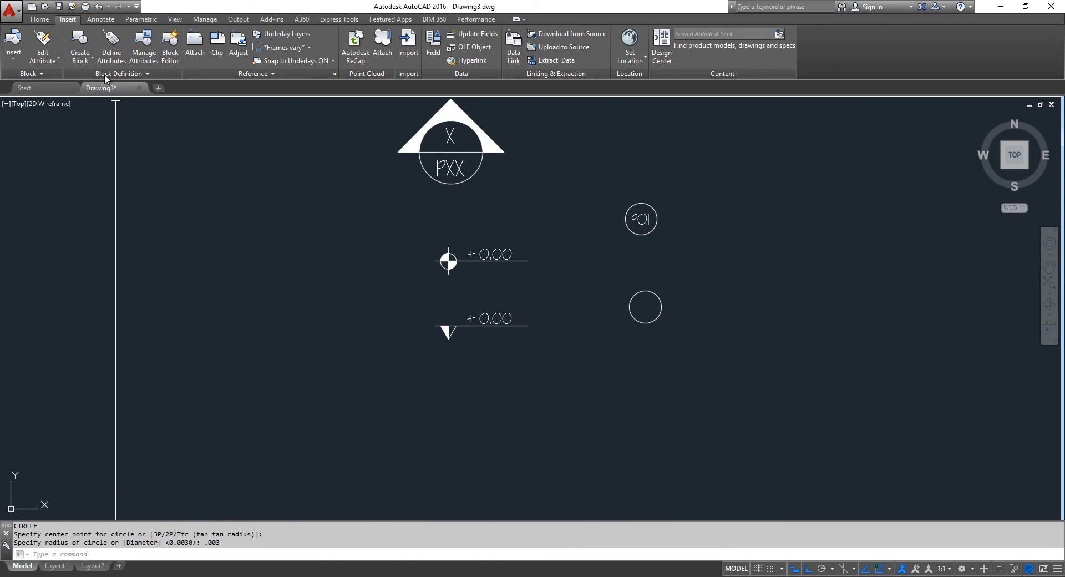
# Step: Define the attribute INDICAÇÃO_JANELA with Middle justification and place it at the new circle's centre
pyautogui.click(108, 50)
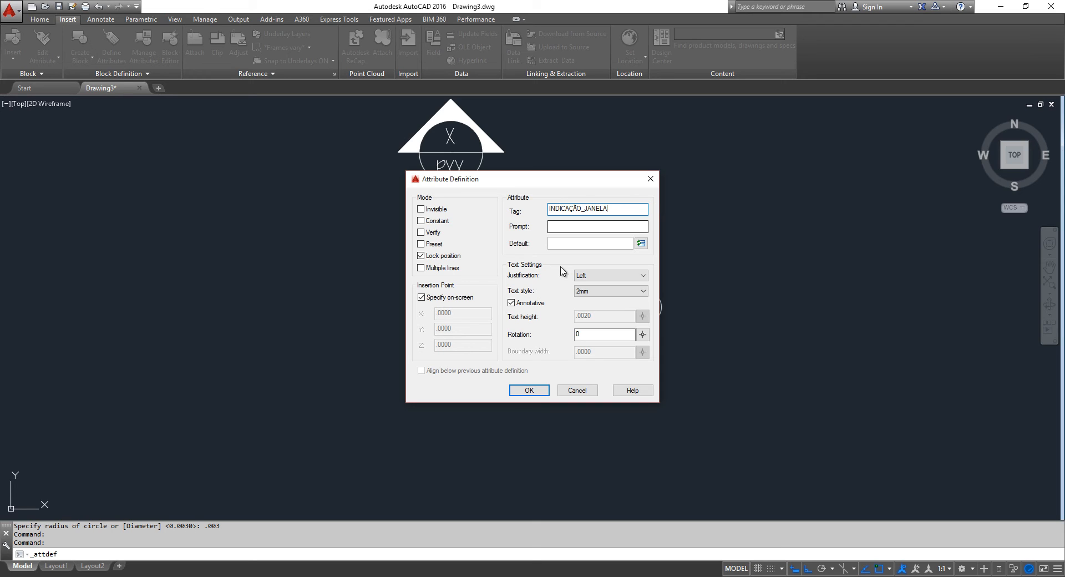
pyautogui.click(610, 275)
pyautogui.click(604, 316)
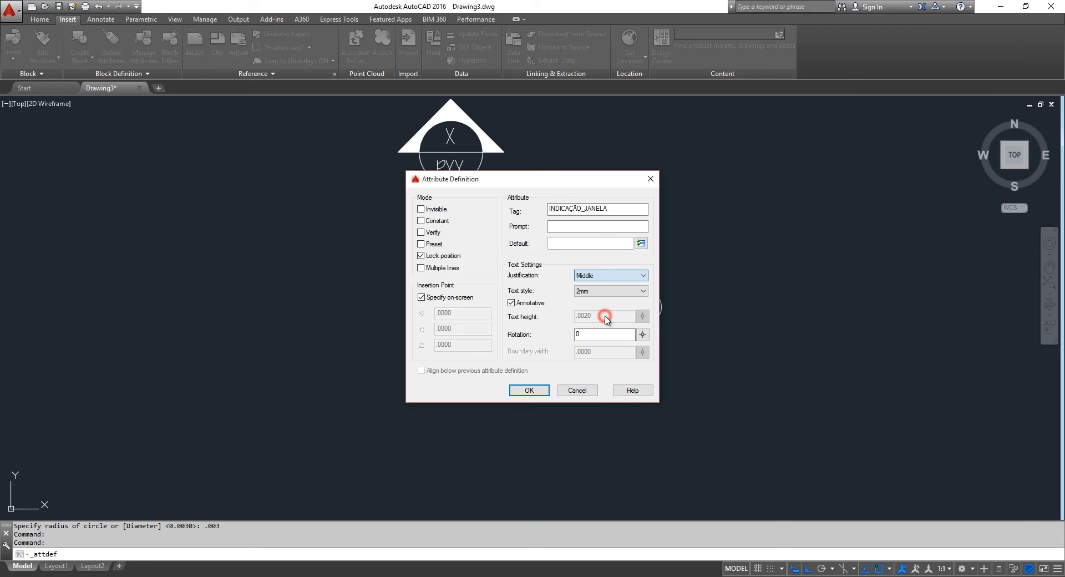
pyautogui.click(529, 391)
pyautogui.scroll(3, 640, 349)
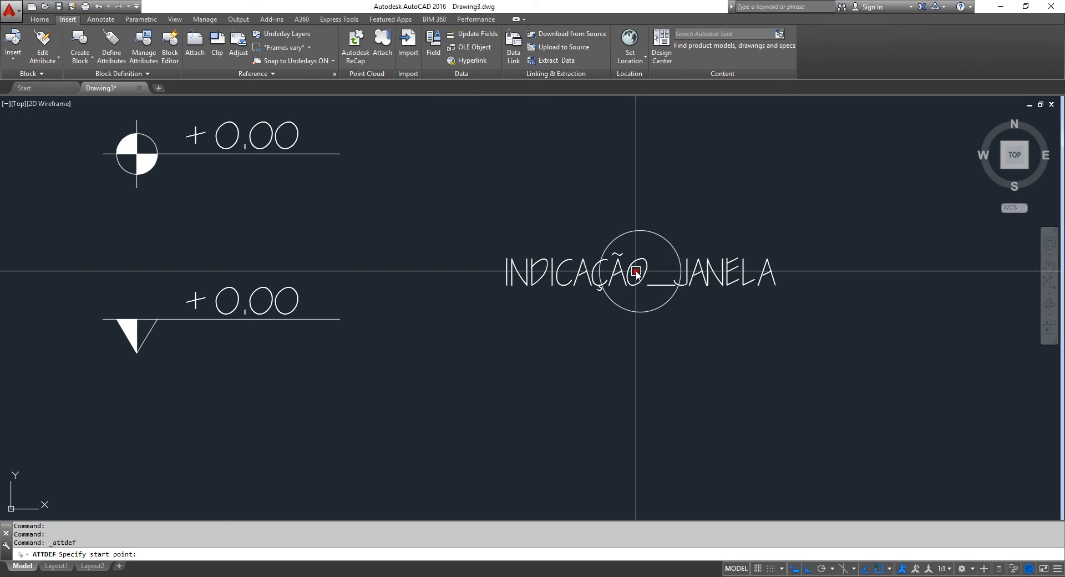
# Step: Start a block definition from the circle and the INDICAÇÃO_JANELA attribute, naming it INDICAÇÃO_JANELAS
pyautogui.click(445, 189)
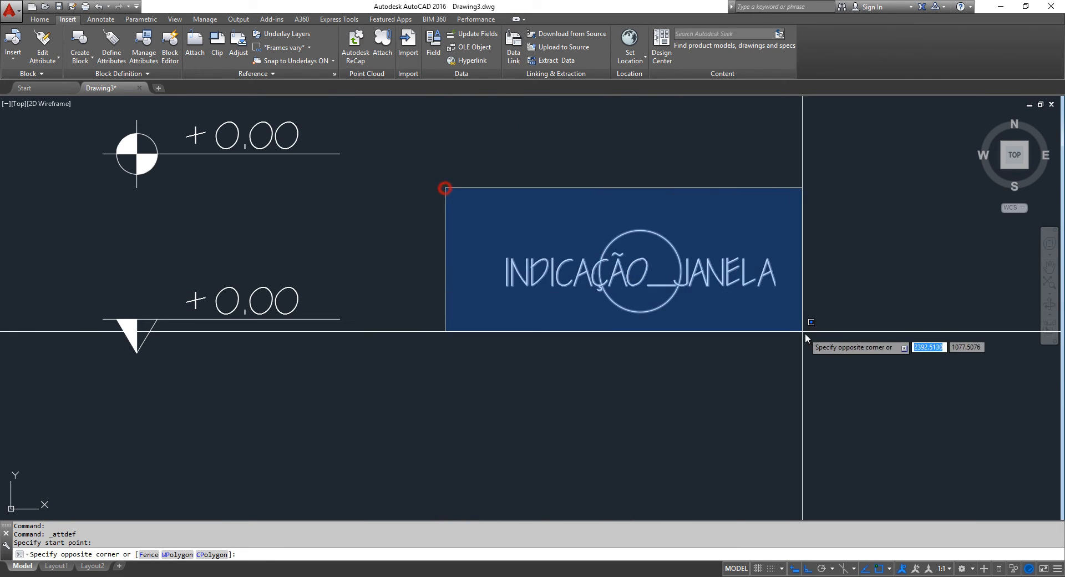
pyautogui.click(839, 379)
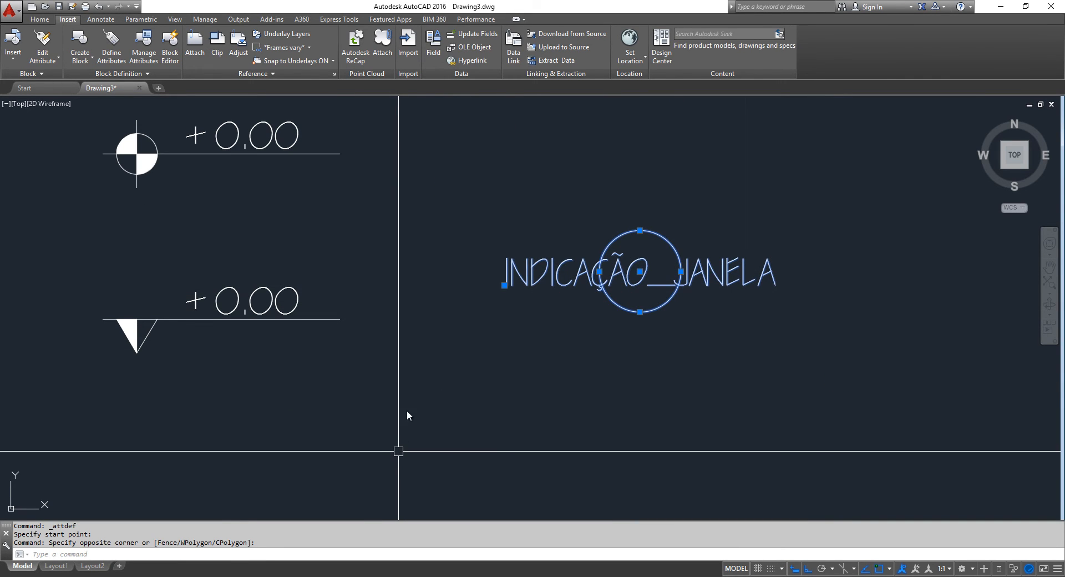
pyautogui.write('b')
pyautogui.press('Return')
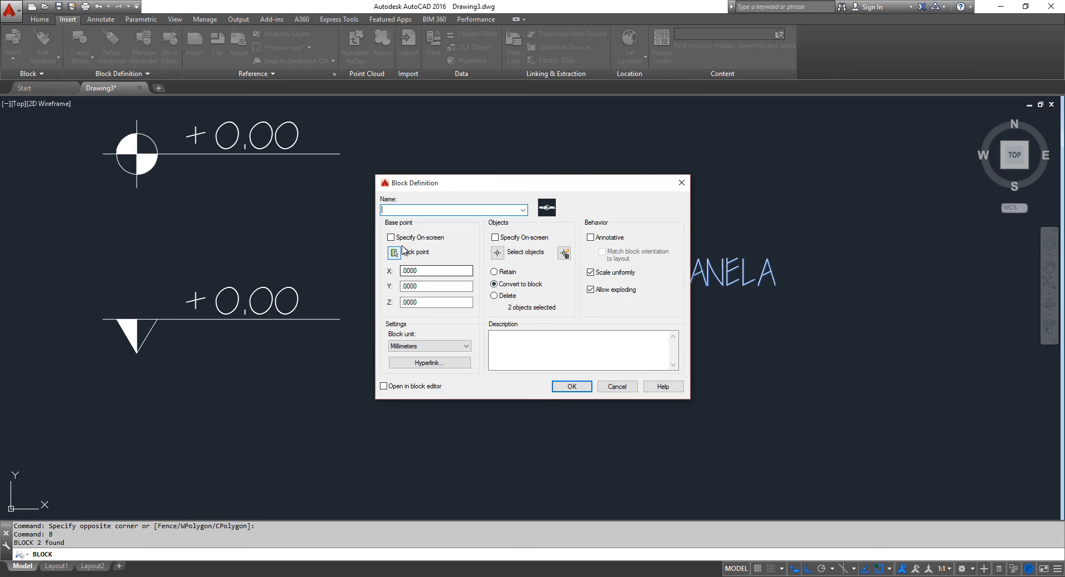
pyautogui.write('INDICAÇÃO_')
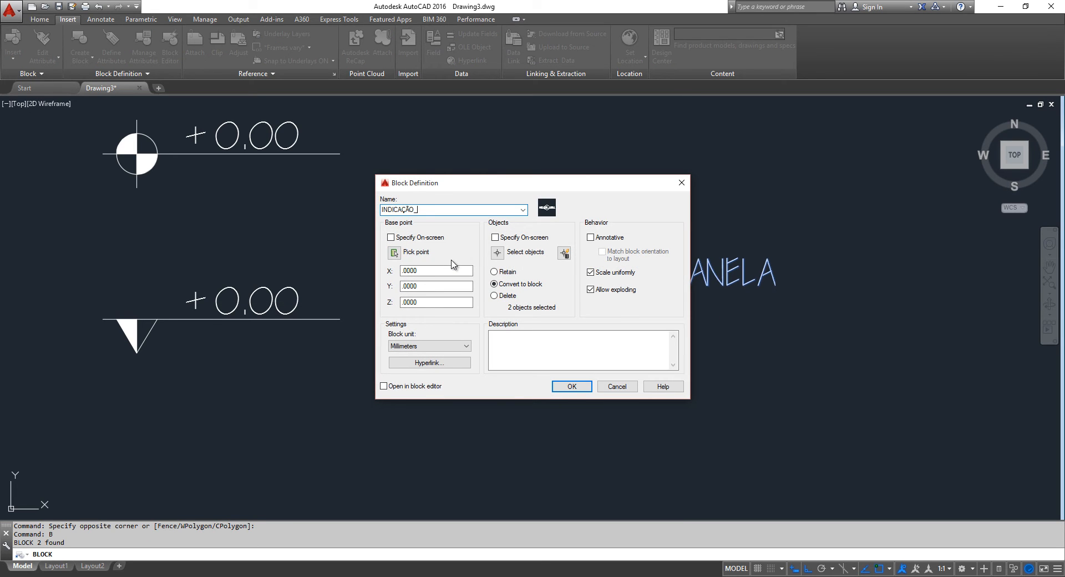
pyautogui.write('JANELAS')
# Step: Set the base point at the circle's centre, make the block annotative, and create it with the attribute value J01
pyautogui.click(394, 253)
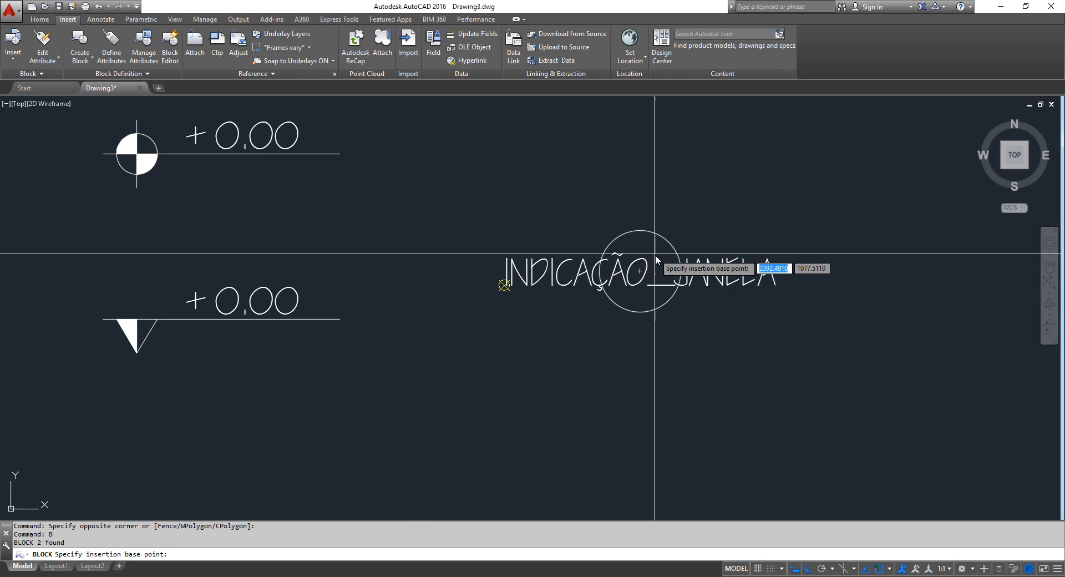
pyautogui.click(642, 272)
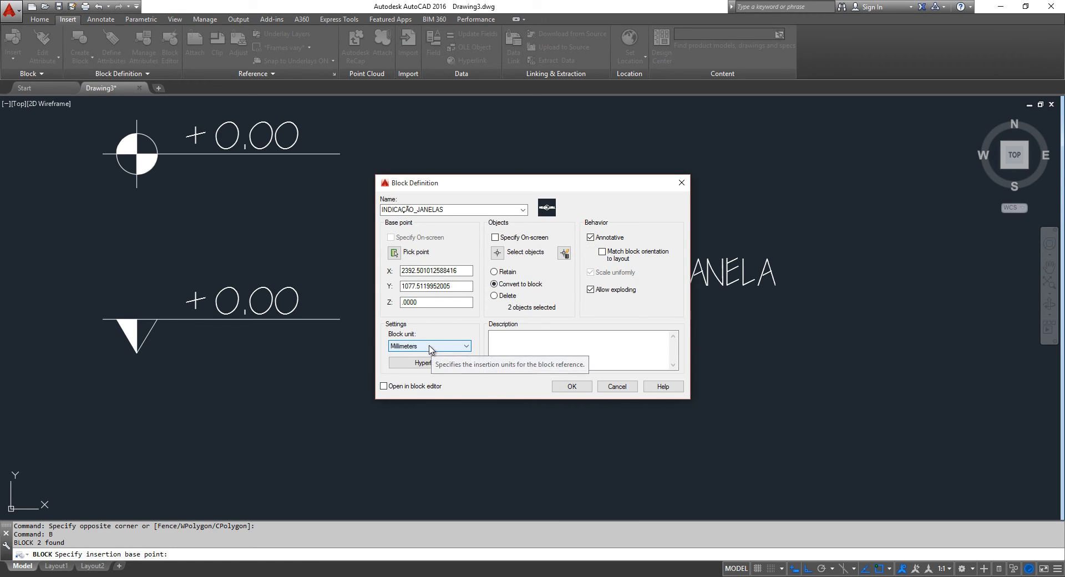
pyautogui.click(573, 386)
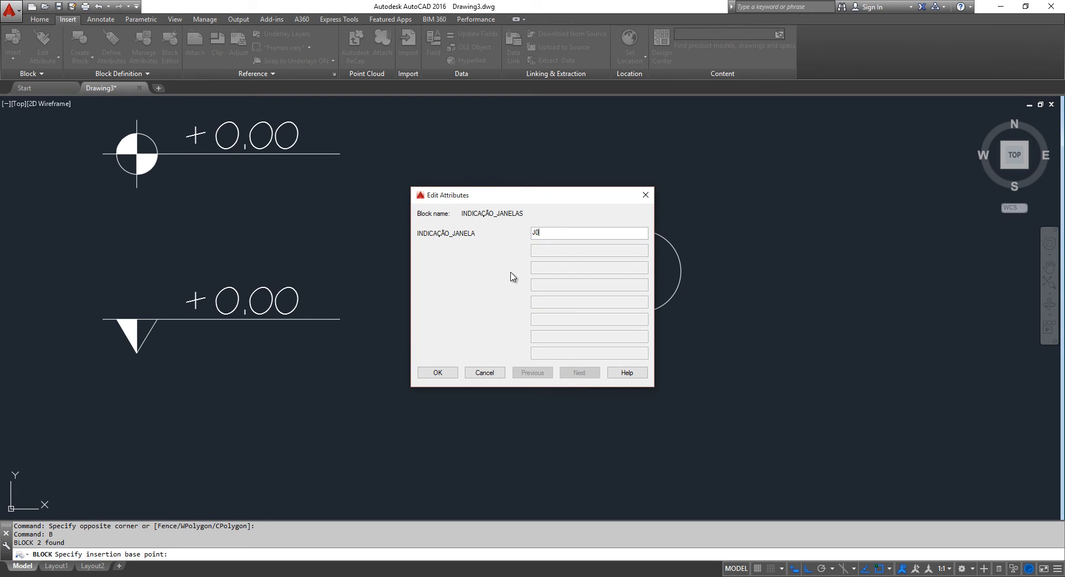
pyautogui.click(451, 372)
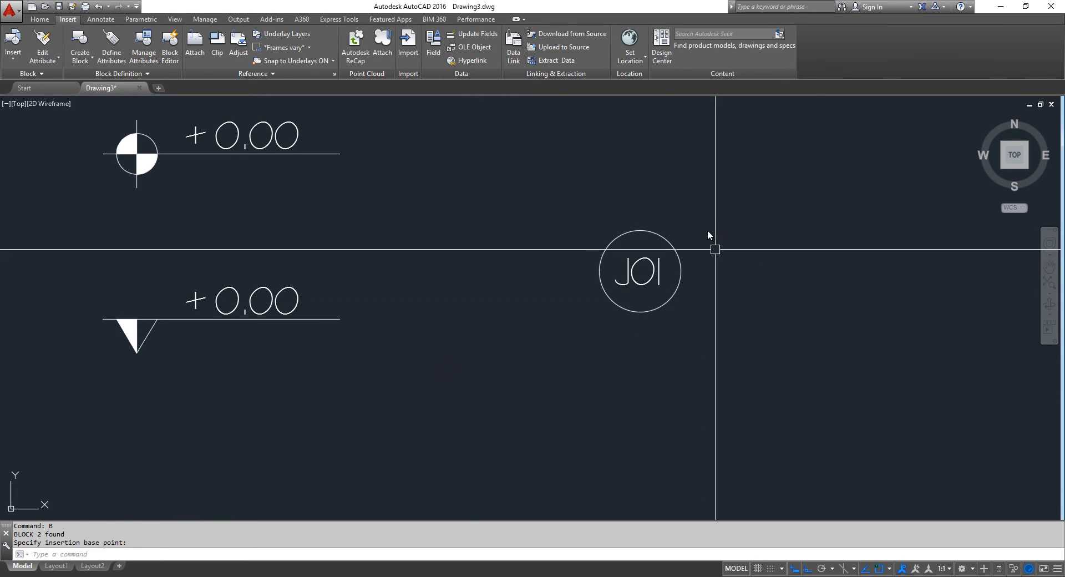
# Step: Look over the finished section, level, door and window symbols and check that they are annotative blocks
pyautogui.scroll(-2, 717, 328)
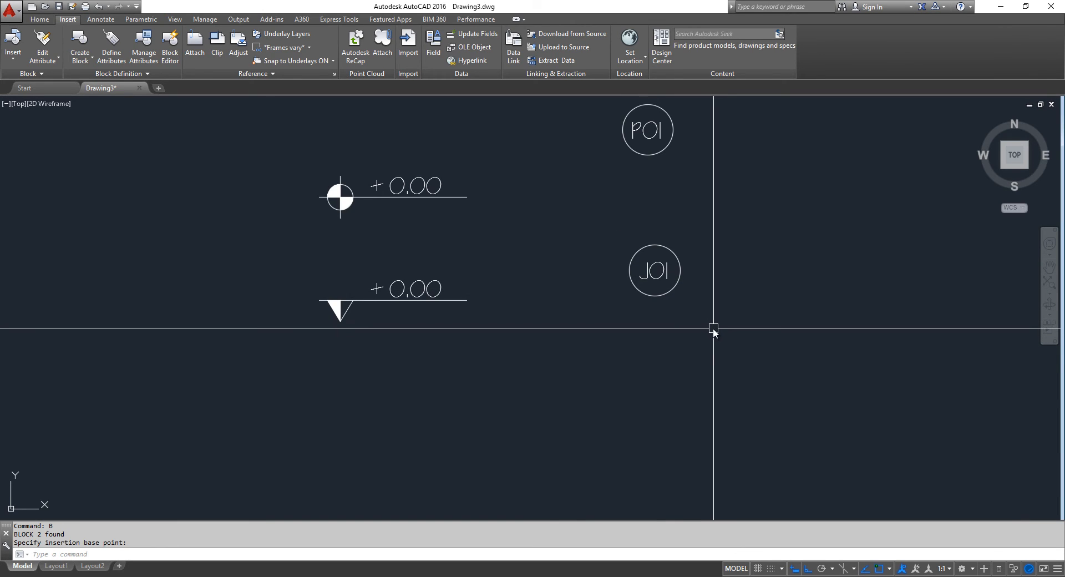
pyautogui.moveTo(715, 328); pyautogui.dragTo(573, 399, button='middle')
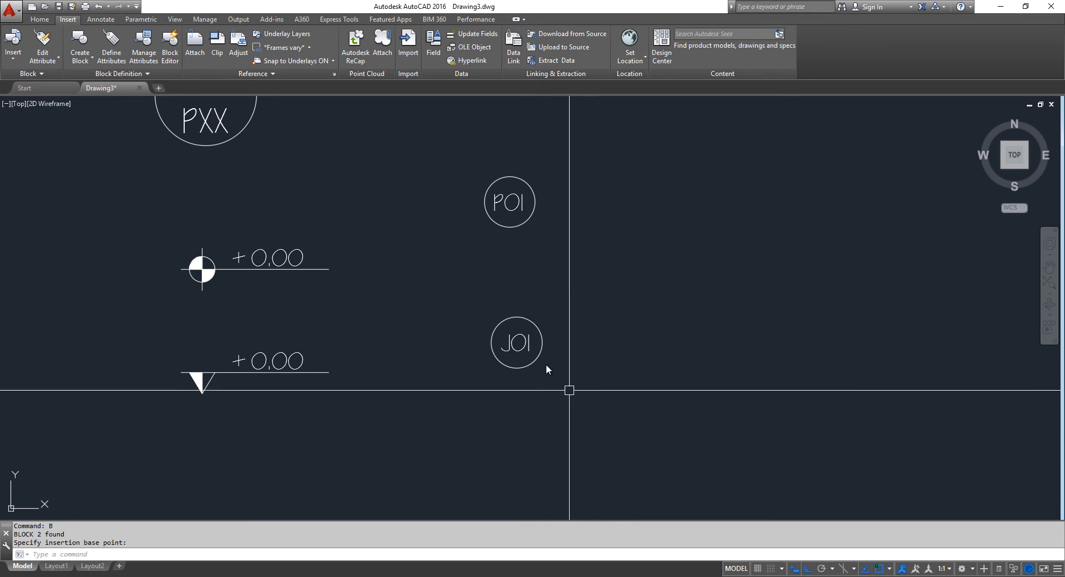
pyautogui.click(515, 315)
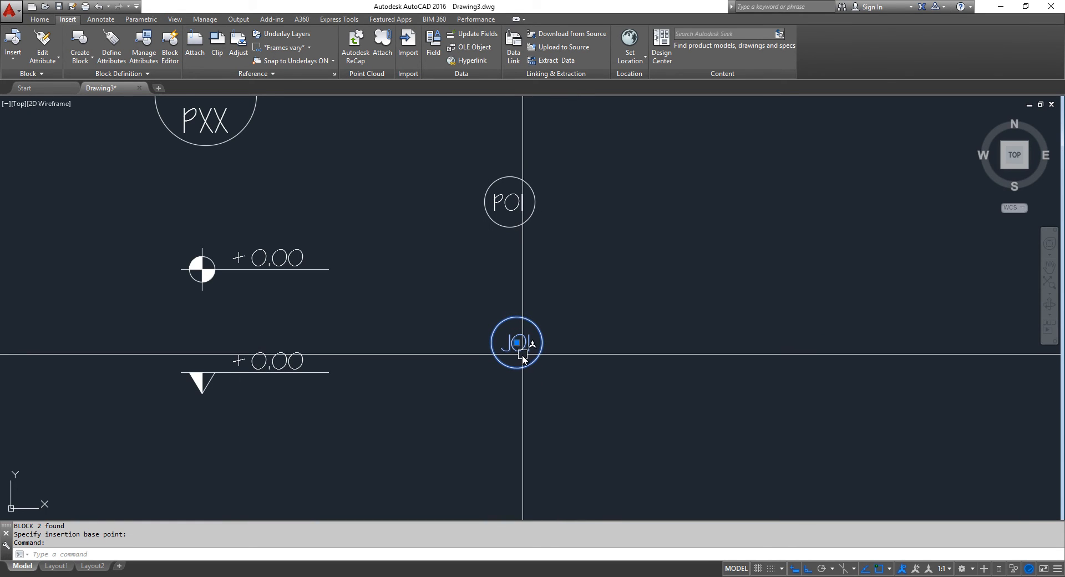
pyautogui.press('Escape')
pyautogui.click(191, 272)
pyautogui.press('Escape')
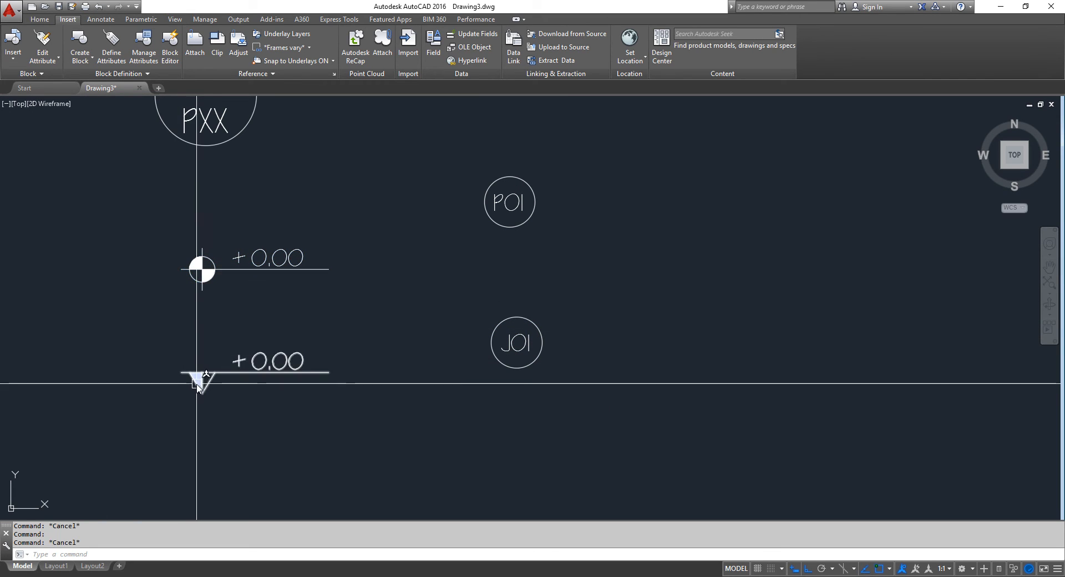
pyautogui.scroll(-4, 142, 351)
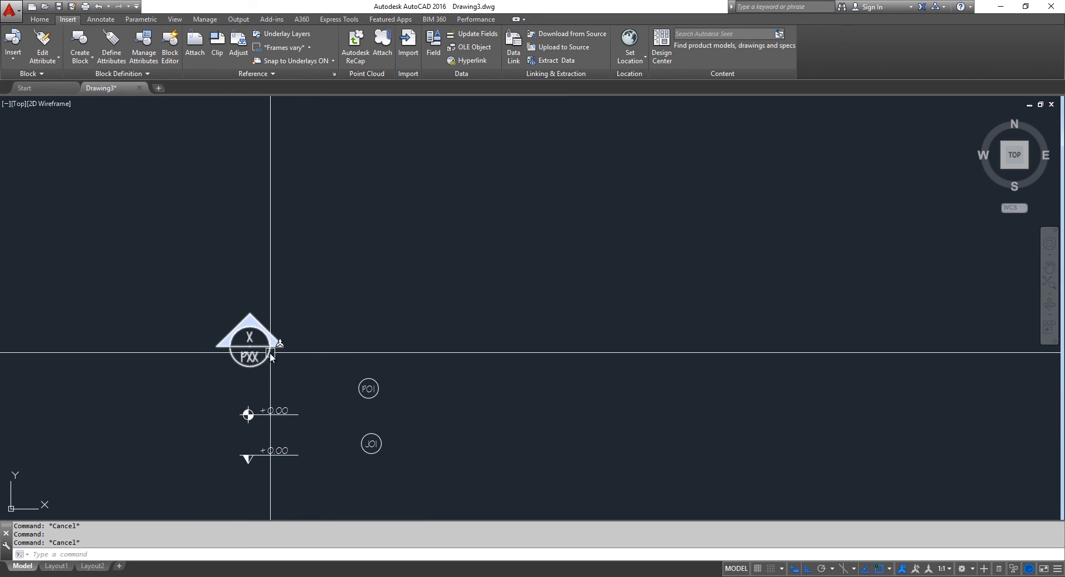
pyautogui.moveTo(171, 430); pyautogui.dragTo(236, 359, button='middle')
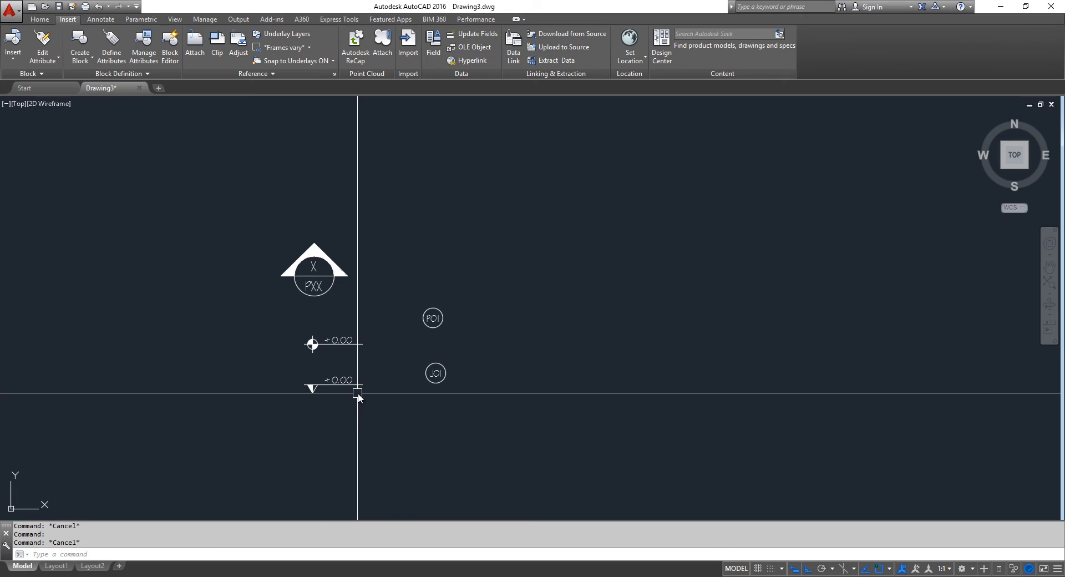
# Step: Draw another circle of radius .003 in the empty area beside the P01 tag
pyautogui.scroll(4, 522, 362)
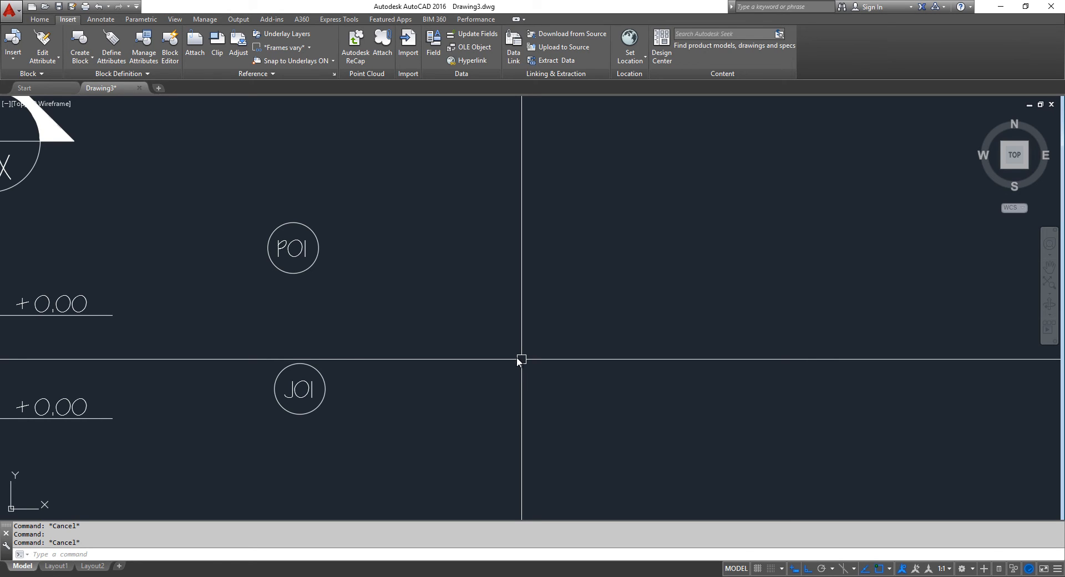
pyautogui.write('c')
pyautogui.press('Return')
pyautogui.click(500, 237)
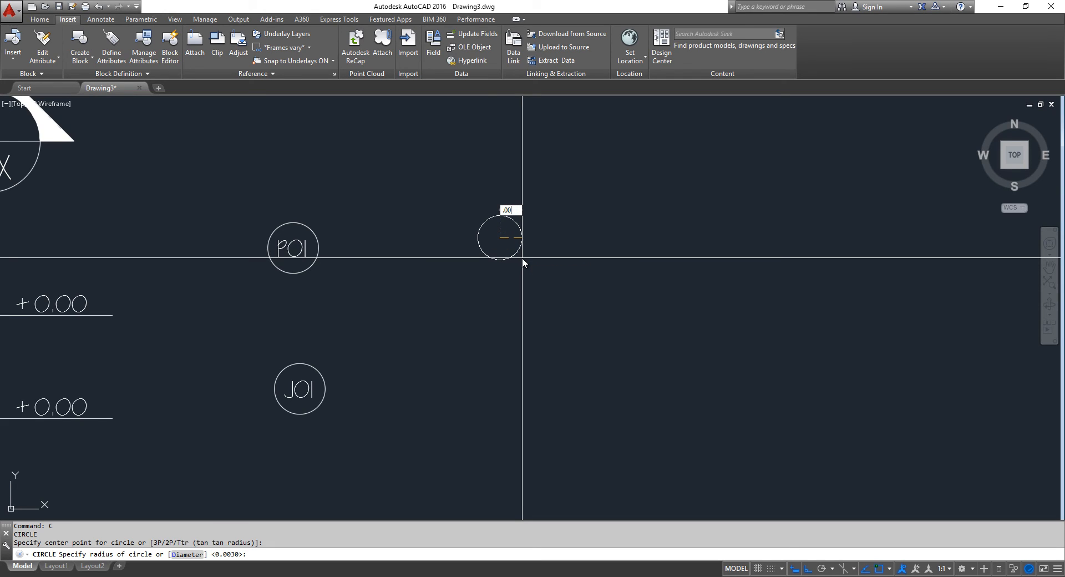
pyautogui.write('.003')
pyautogui.press('Return')
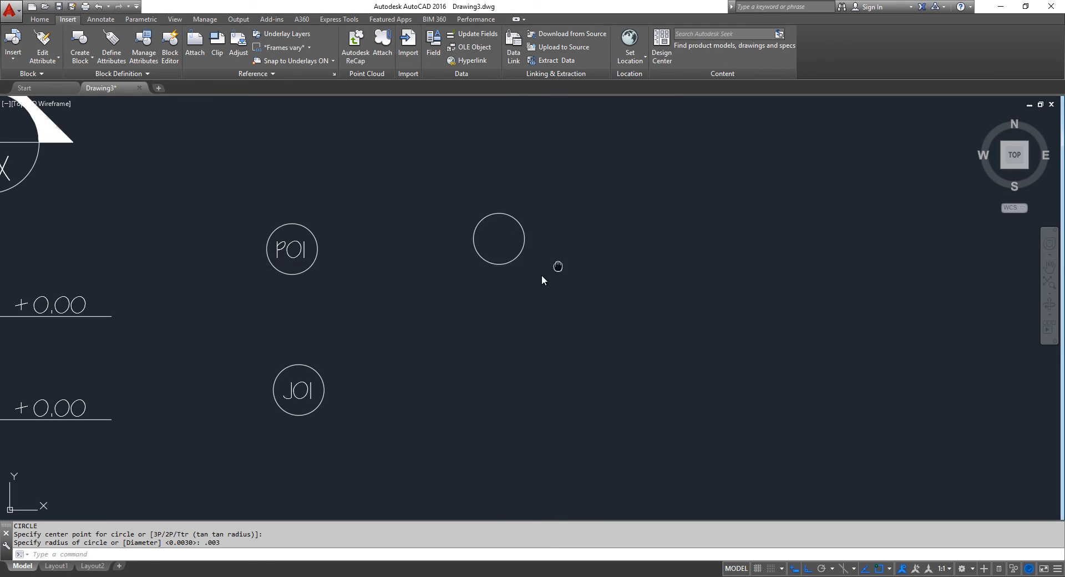
# Step: Copy the new .003-radius circle horizontally to the empty area on its right
pyautogui.moveTo(565, 267); pyautogui.dragTo(495, 303, button='middle')
pyautogui.scroll(2, 455, 282)
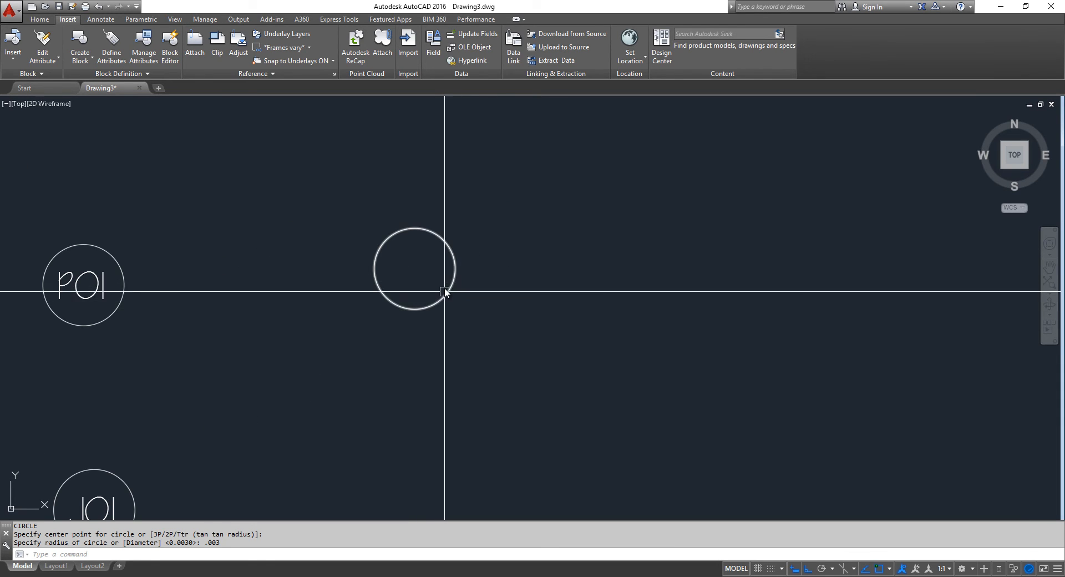
pyautogui.click(414, 309)
pyautogui.write('co')
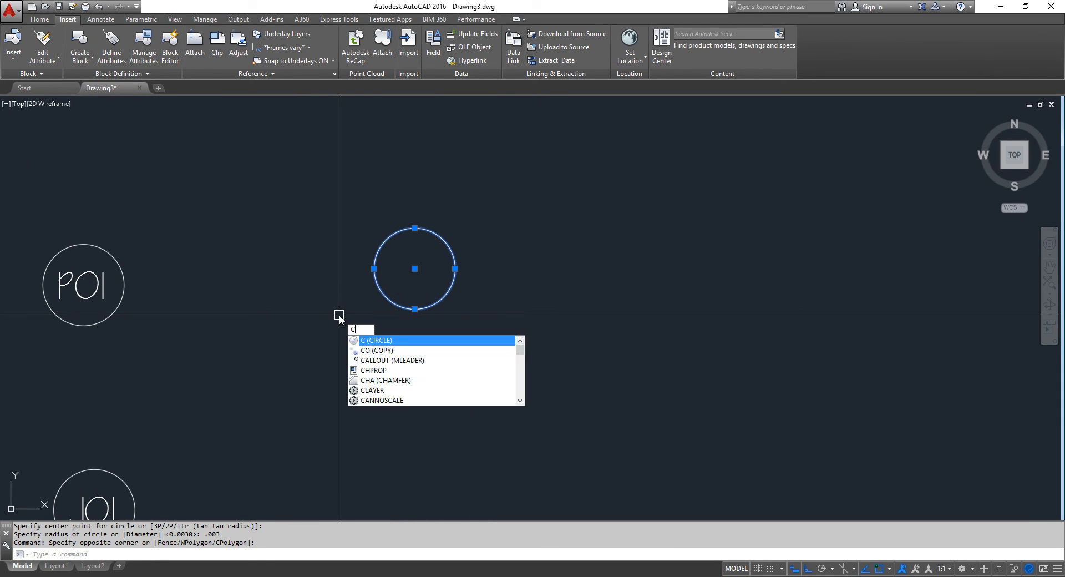
pyautogui.press('Return')
pyautogui.click(360, 347)
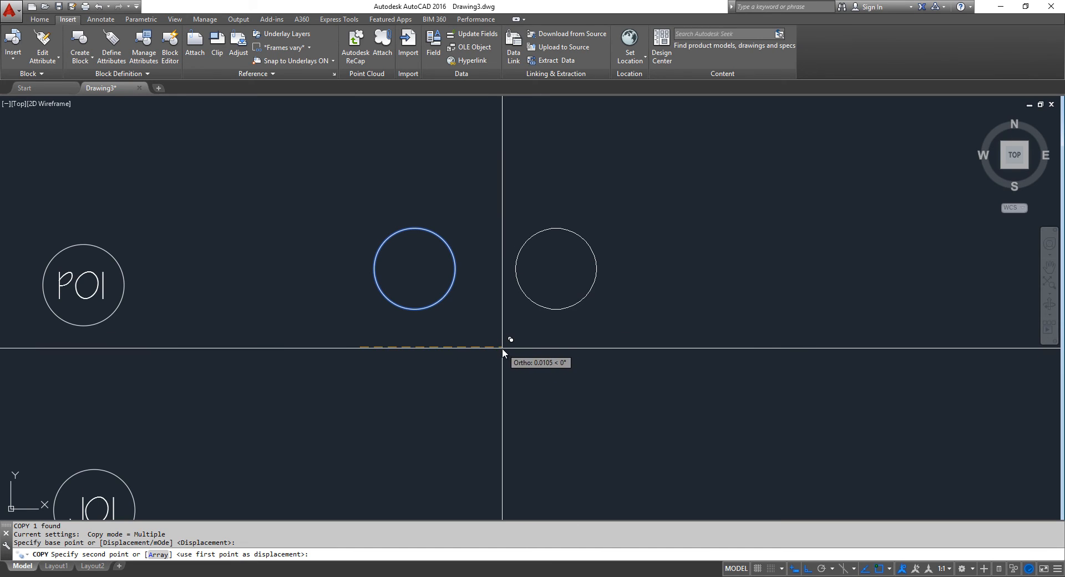
pyautogui.click(513, 351)
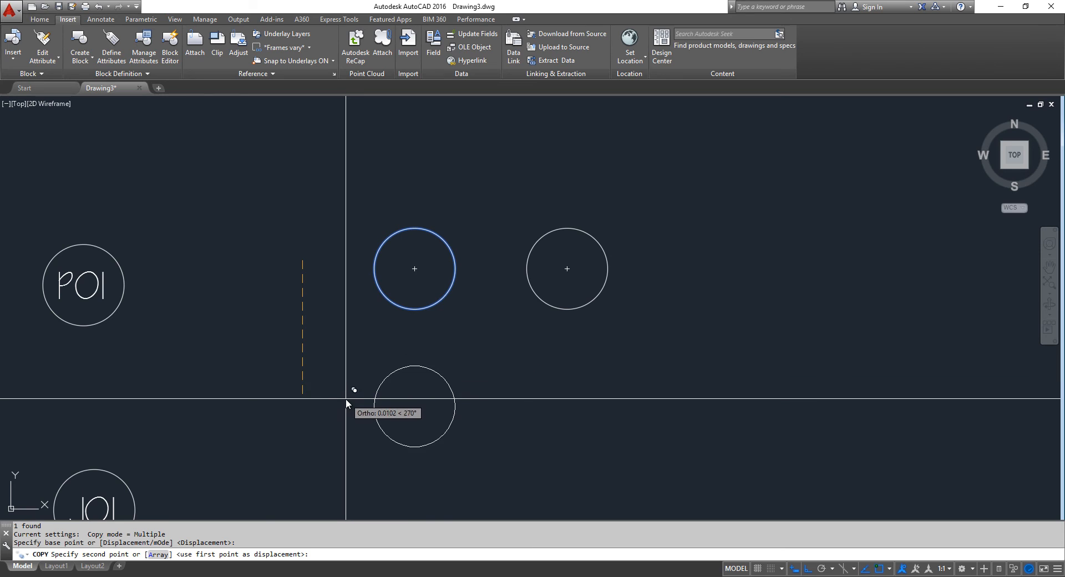
# Step: Copy the original circle straight down by about 0.0102
pyautogui.click(345, 399)
pyautogui.press('Escape')
pyautogui.scroll(2, 345, 388)
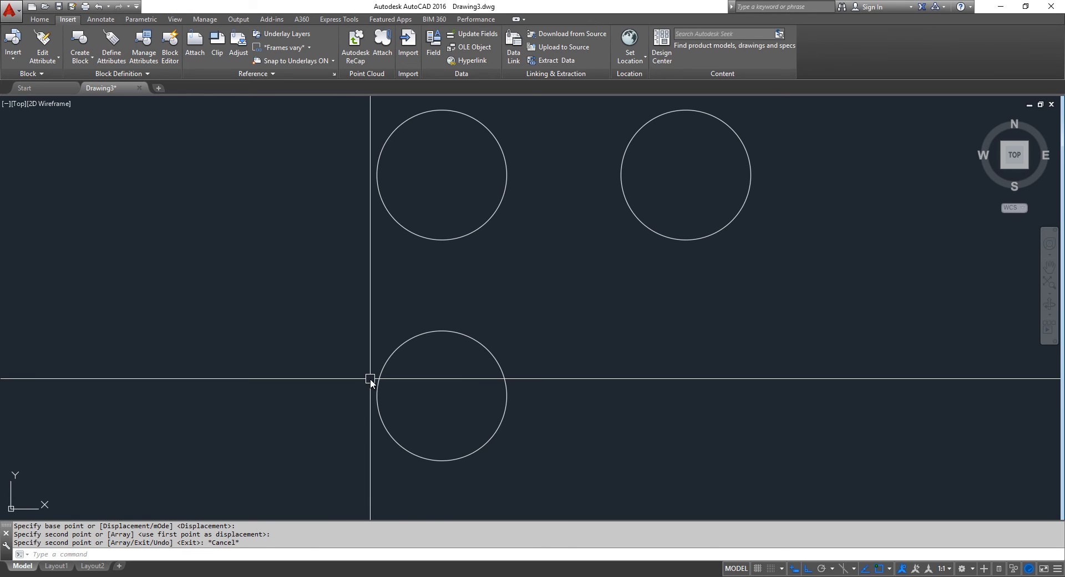
# Step: Draw a horizontal line from the lower circle's centre to its left quadrant and a vertical line from the centre up past the circle
pyautogui.write('L')
pyautogui.press('Return')
pyautogui.click(443, 395)
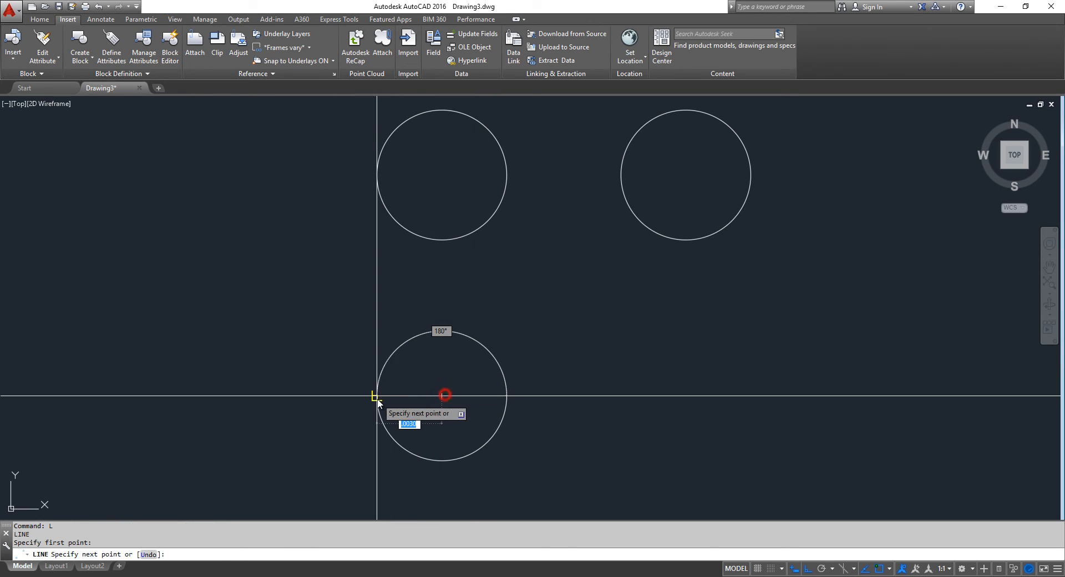
pyautogui.click(377, 395)
pyautogui.click(440, 396)
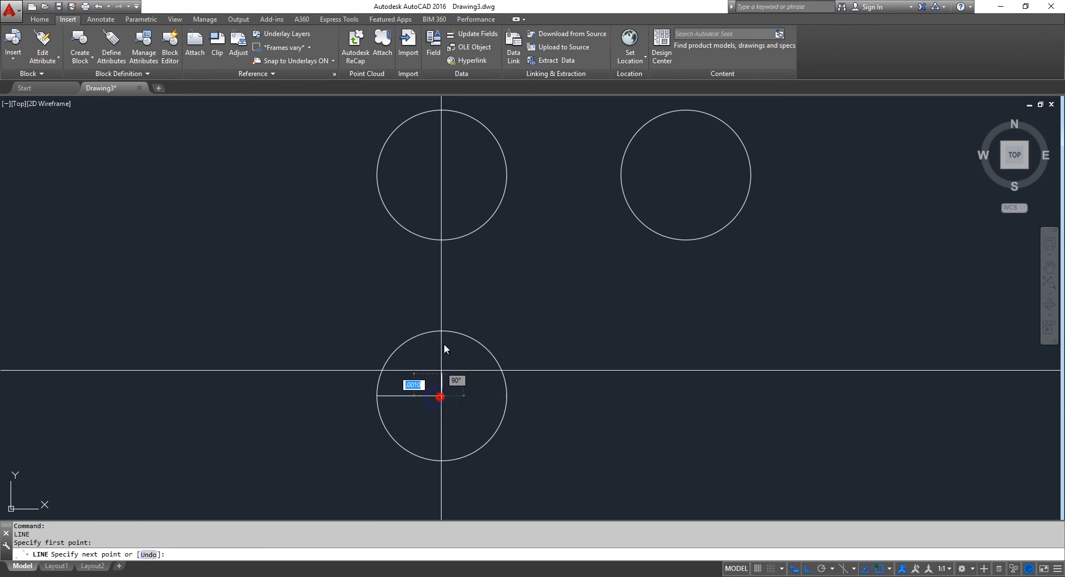
pyautogui.click(442, 331)
pyautogui.press('Escape')
pyautogui.rightClick(443, 396)
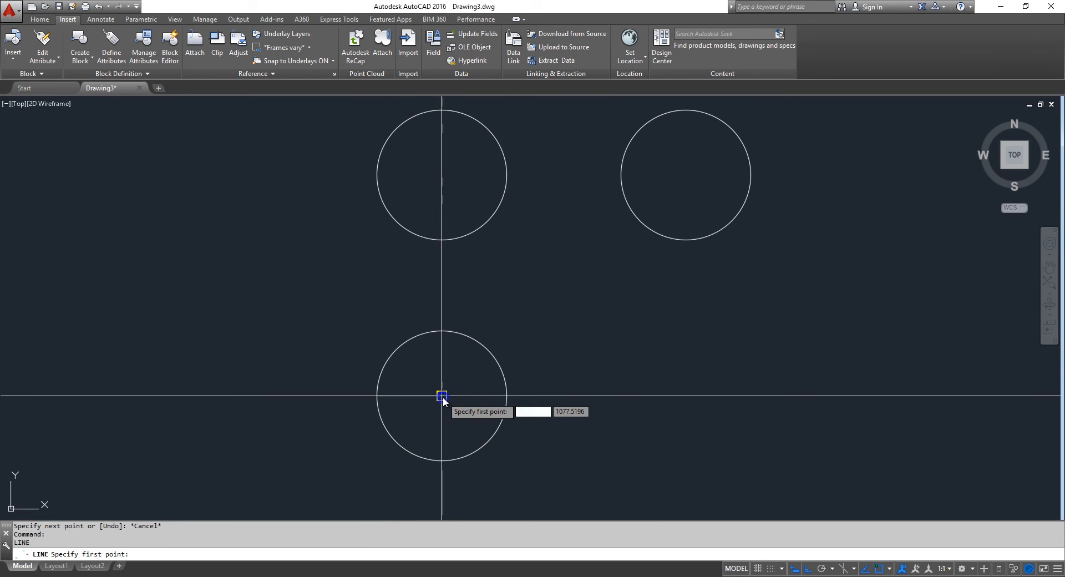
pyautogui.click(441, 396)
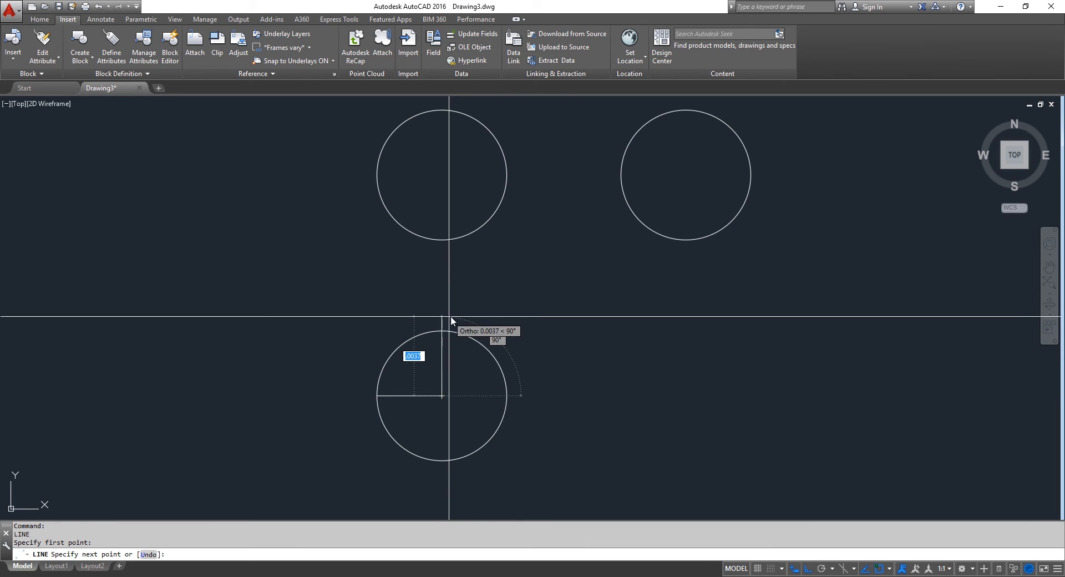
pyautogui.click(451, 315)
pyautogui.press('Return')
# Step: Trim off the part of the vertical line that extends above the lower circle
pyautogui.write('tr')
pyautogui.press('Return')
pyautogui.press('Return')
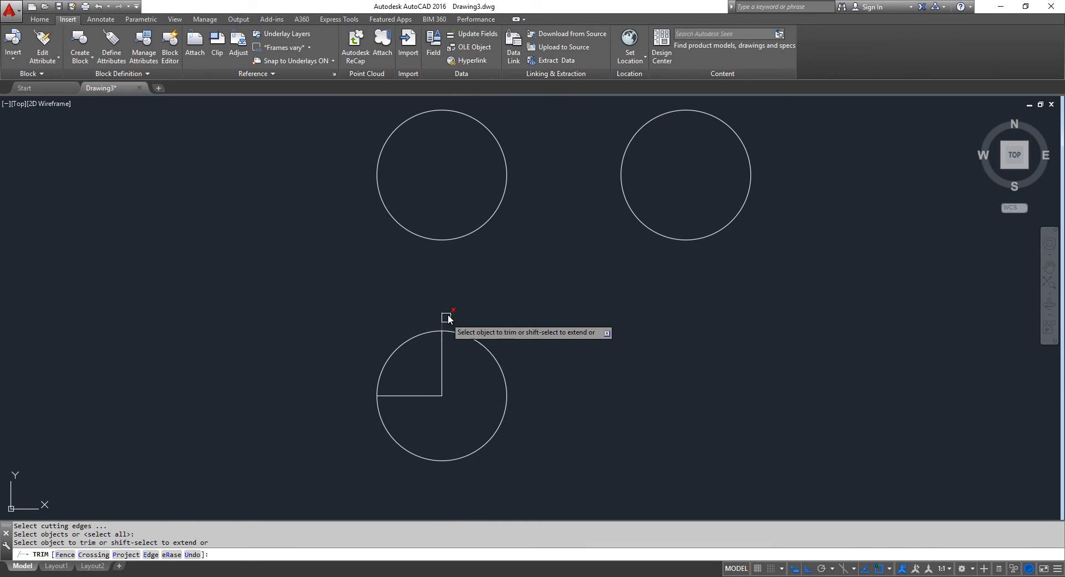
pyautogui.click(454, 317)
pyautogui.click(428, 298)
pyautogui.press('Escape')
# Step: Draw a horizontal line leftward from the lower circle's top quadrant and a vertical line upward from its left quadrant, crossing each other
pyautogui.moveTo(305, 362); pyautogui.dragTo(364, 328, button='middle')
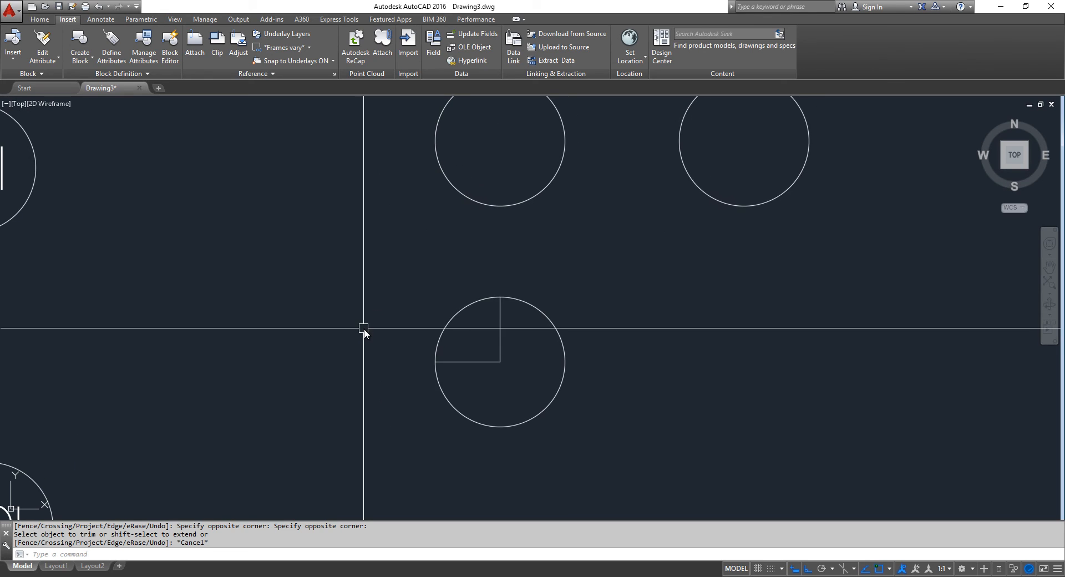
pyautogui.write('l')
pyautogui.press('Return')
pyautogui.click(498, 294)
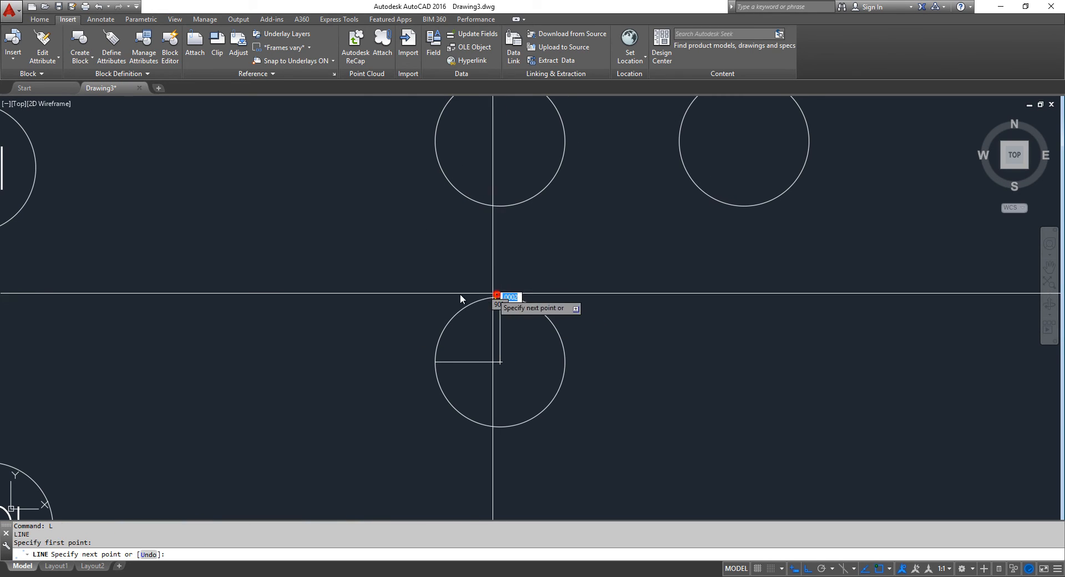
pyautogui.click(394, 306)
pyautogui.press('Return')
pyautogui.press('Return')
pyautogui.click(435, 362)
pyautogui.click(436, 265)
pyautogui.press('Escape')
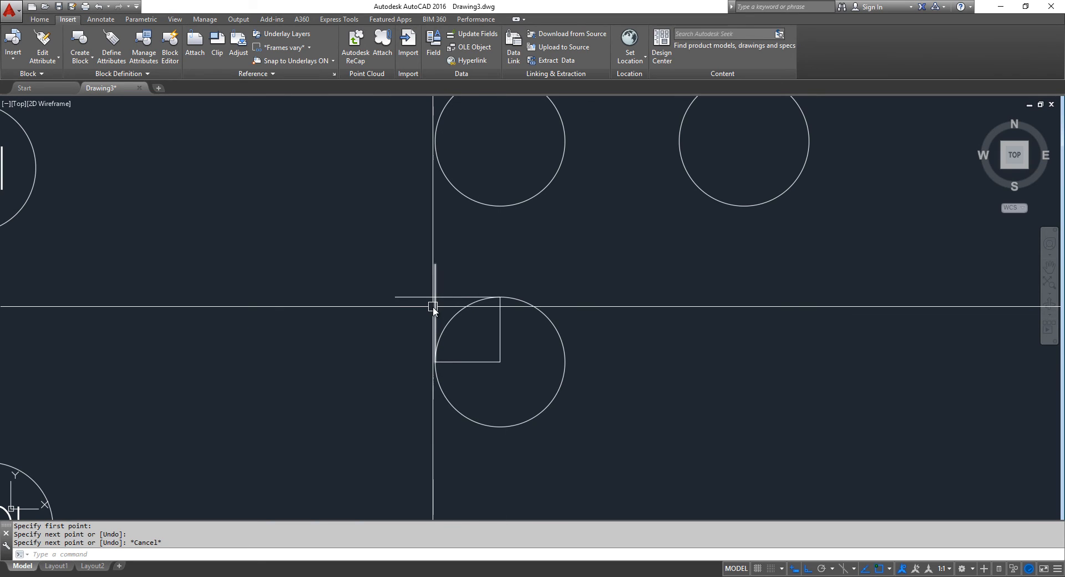
# Step: Trim both overhanging line ends so they meet in a square corner at the circle's upper left
pyautogui.press('Return')
pyautogui.press('Return')
pyautogui.click(414, 299)
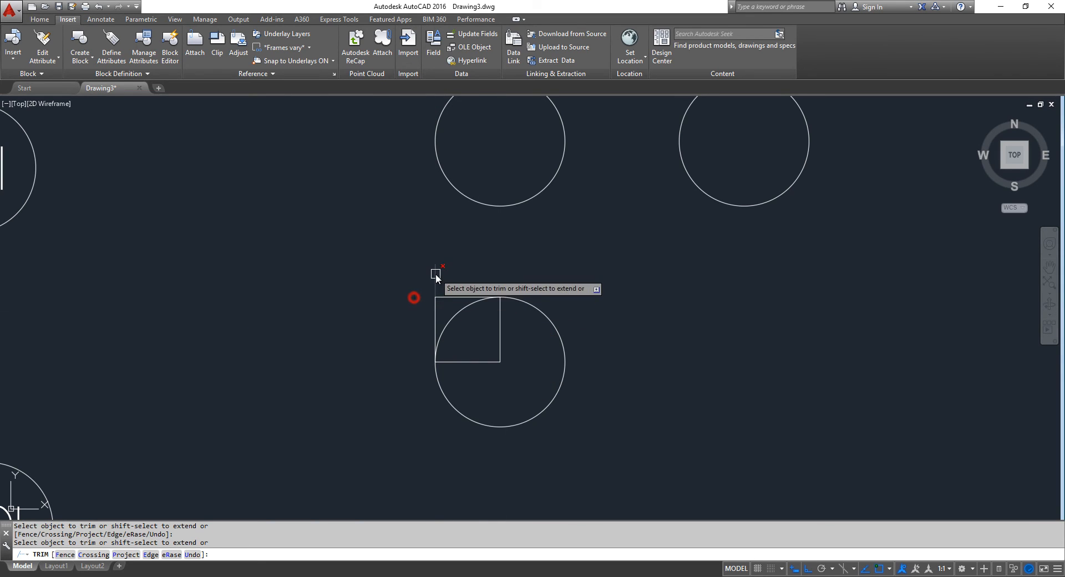
pyautogui.click(434, 275)
pyautogui.press('Escape')
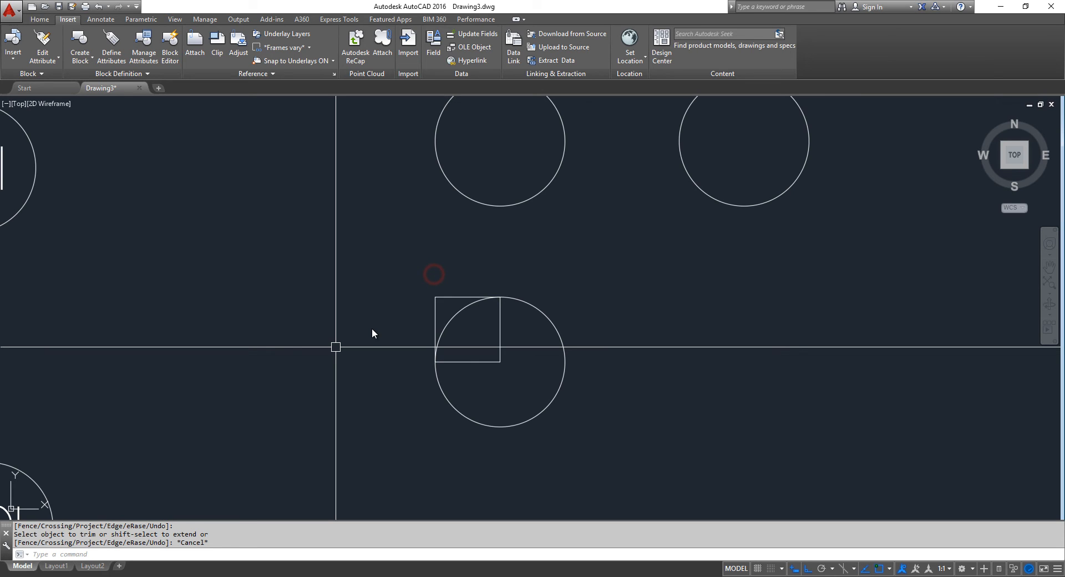
pyautogui.press('Escape')
pyautogui.press('Escape')
pyautogui.press('Escape')
# Step: Draw a diagonal chord from the circle's bottom quadrant to its left quadrant, erasing the vertical helper line used to locate the bottom point
pyautogui.moveTo(496, 382); pyautogui.dragTo(471, 371, button='middle')
pyautogui.write('l')
pyautogui.press('Return')
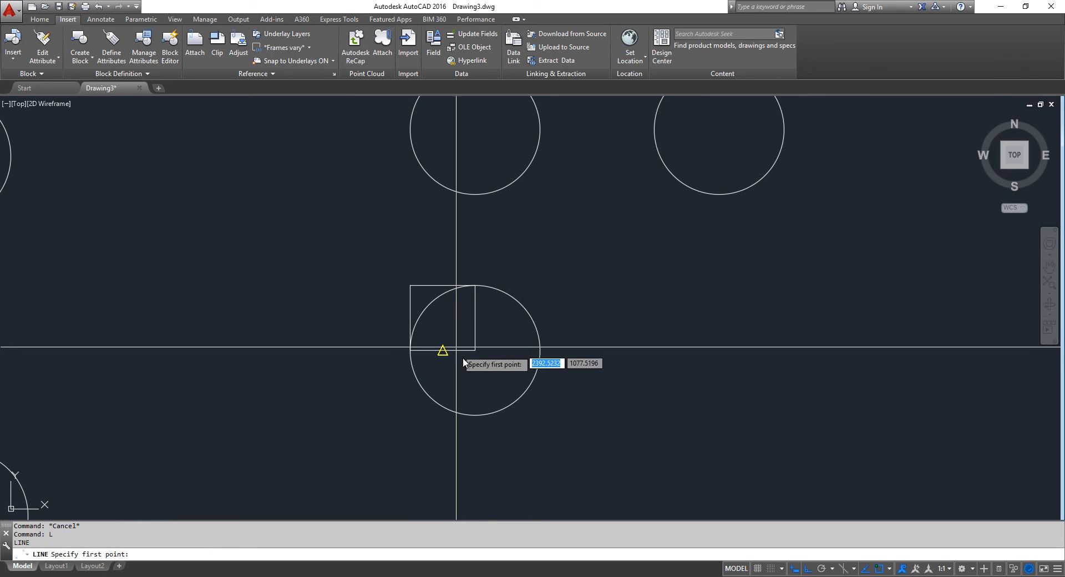
pyautogui.click(480, 351)
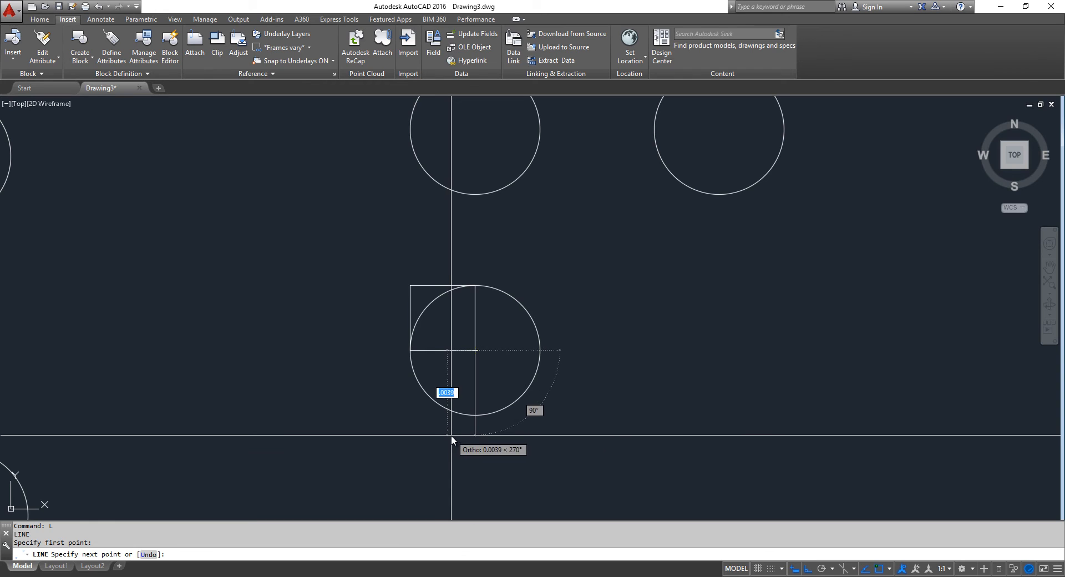
pyautogui.press('Return')
pyautogui.press('Return')
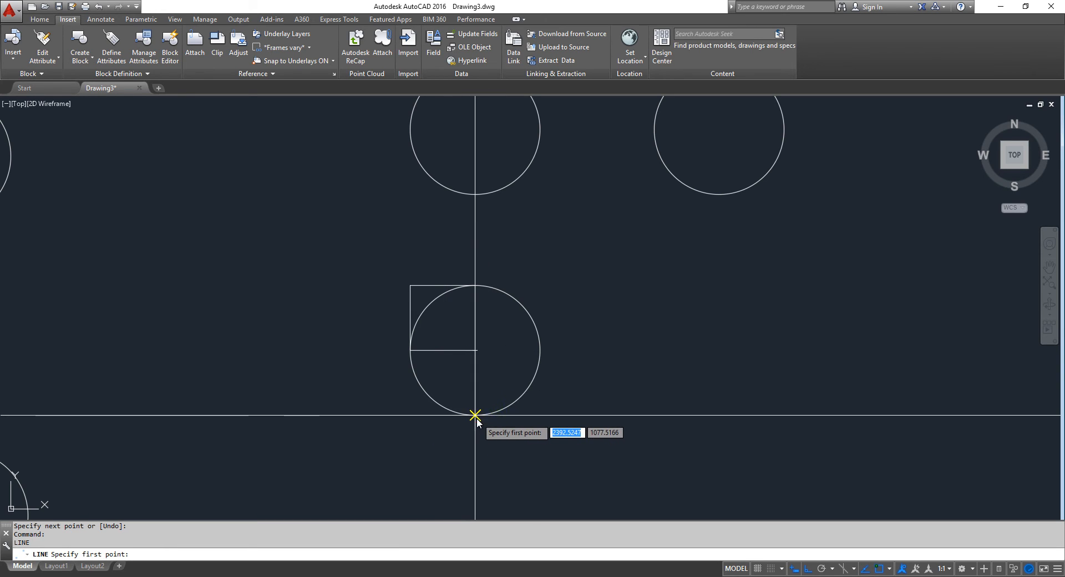
pyautogui.click(476, 416)
pyautogui.click(410, 351)
pyautogui.press('Escape')
pyautogui.click(475, 429)
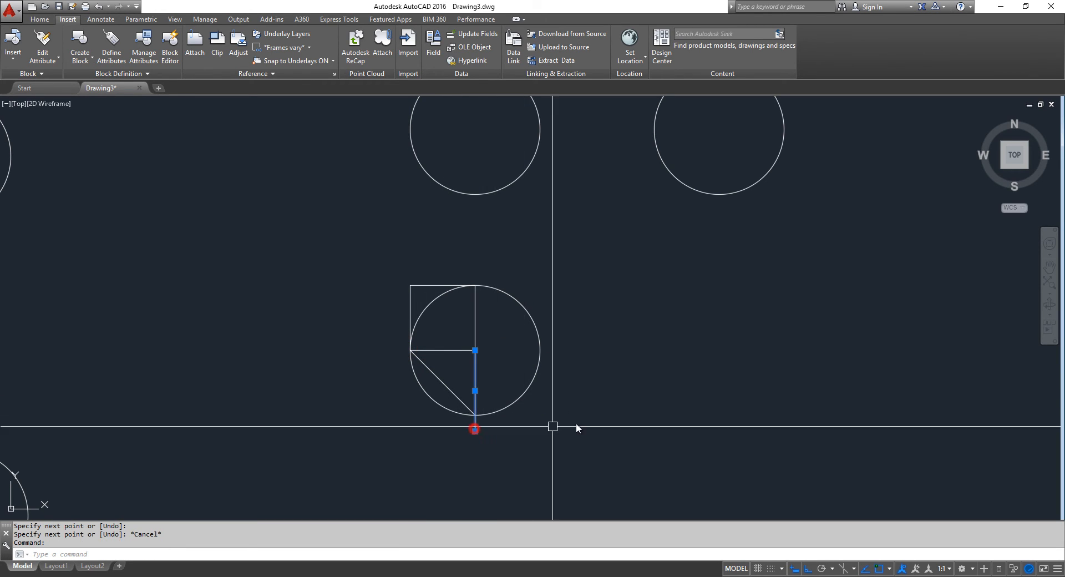
pyautogui.press('Delete')
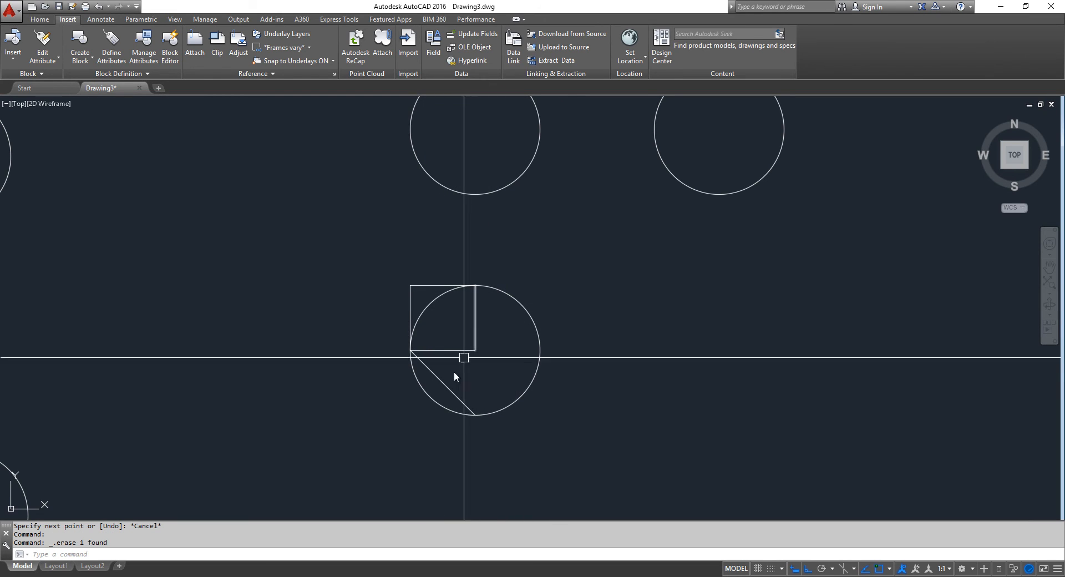
# Step: Mirror the diagonal chord about the line from the circle's centre to the square corner, keeping the original
pyautogui.click(444, 384)
pyautogui.write('M')
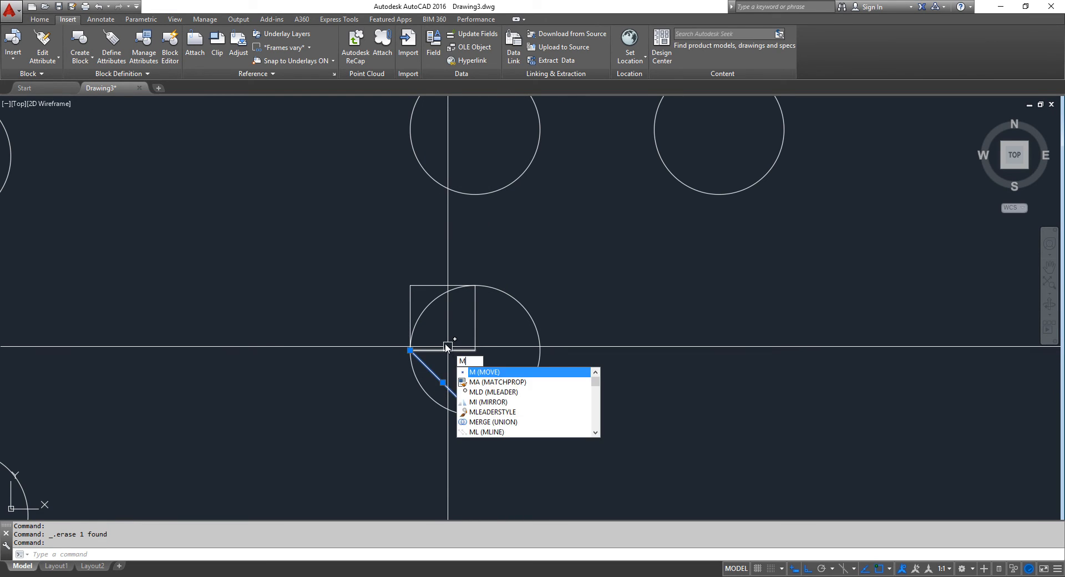
pyautogui.write('I')
pyautogui.press('Return')
pyautogui.click(476, 351)
pyautogui.click(409, 286)
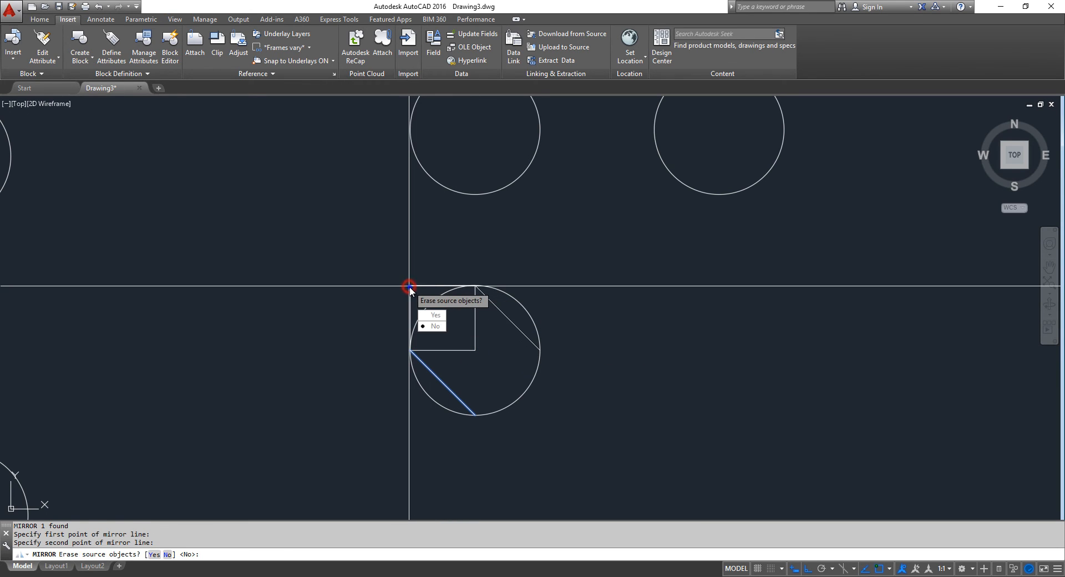
pyautogui.press('Return')
# Step: Mirror the two outer corner lines about the circle's diagonal axis onto its lower right, keeping the originals
pyautogui.click(419, 294)
pyautogui.click(375, 249)
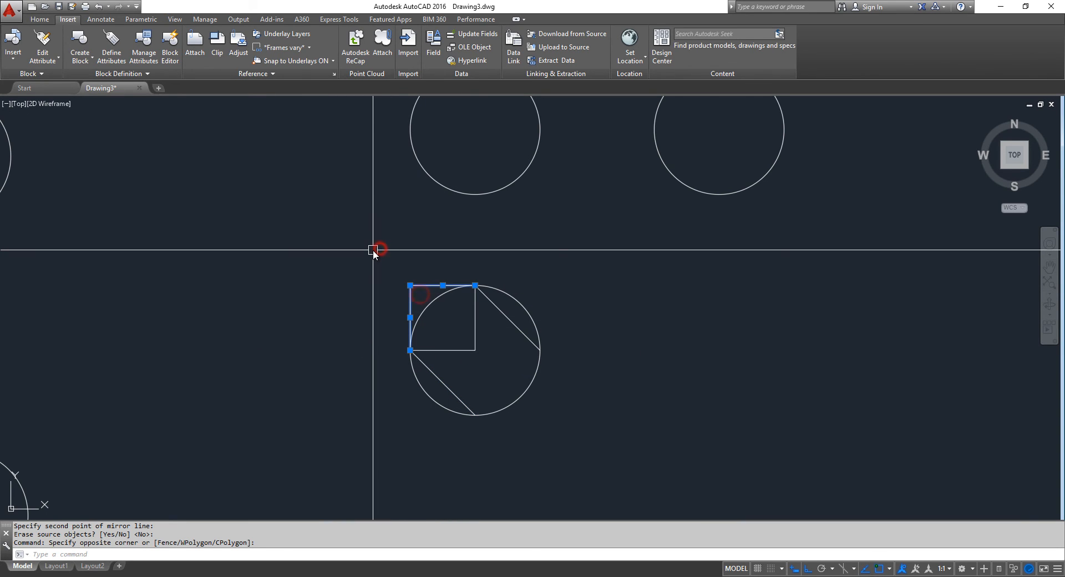
pyautogui.write('MI')
pyautogui.press('Return')
pyautogui.click(476, 350)
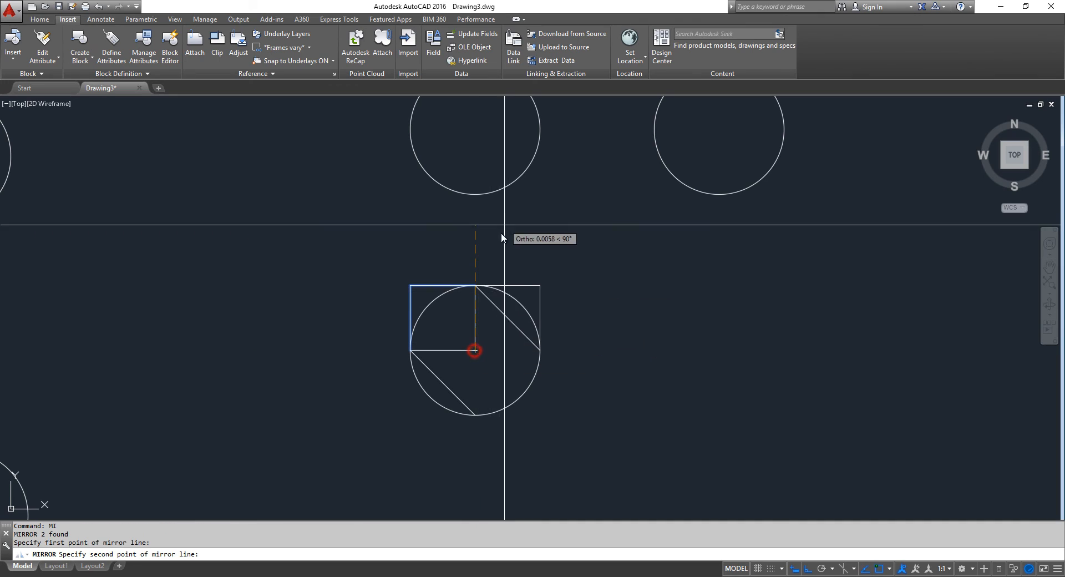
pyautogui.click(445, 382)
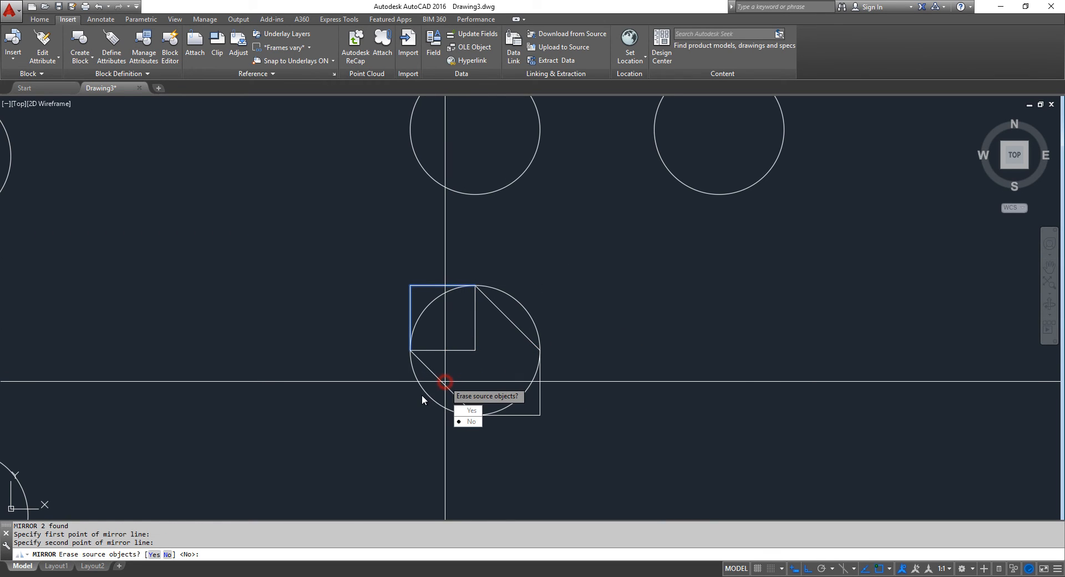
pyautogui.press('Return')
# Step: Erase both diagonal chords and the construction lines inside the lower circle
pyautogui.click(511, 329)
pyautogui.click(450, 397)
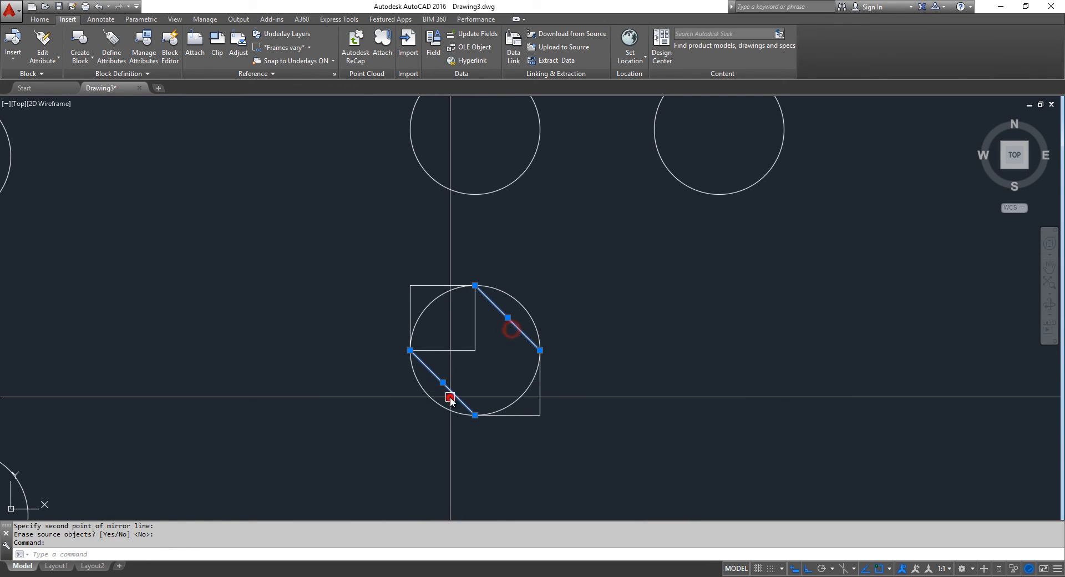
pyautogui.click(483, 375)
pyautogui.click(452, 340)
pyautogui.press('Delete')
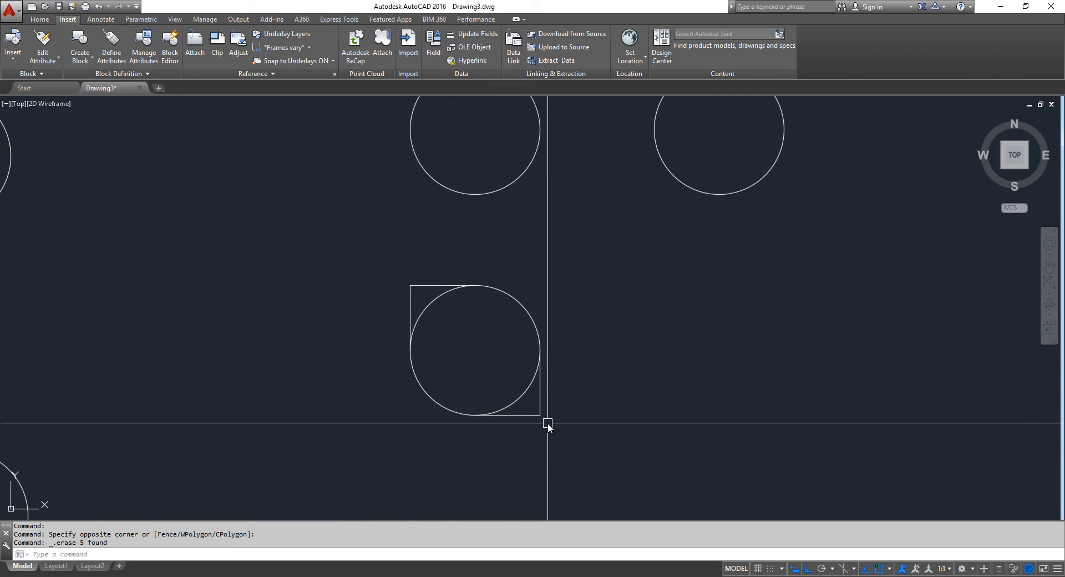
# Step: Draw a rectangle enclosing the lower circle, from its lower-right outer corner to its upper-left outer corner
pyautogui.write('re')
pyautogui.press('Return')
pyautogui.click(540, 415)
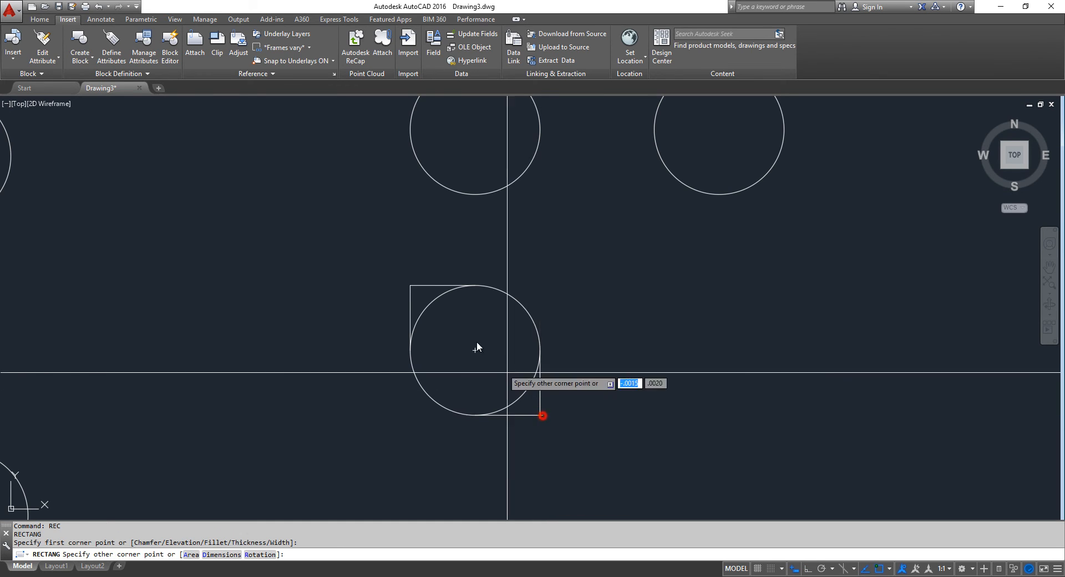
pyautogui.press('Escape')
# Step: Erase the leftover corner lines lying under the rectangle at its upper-left and lower-right corners
pyautogui.click(328, 231)
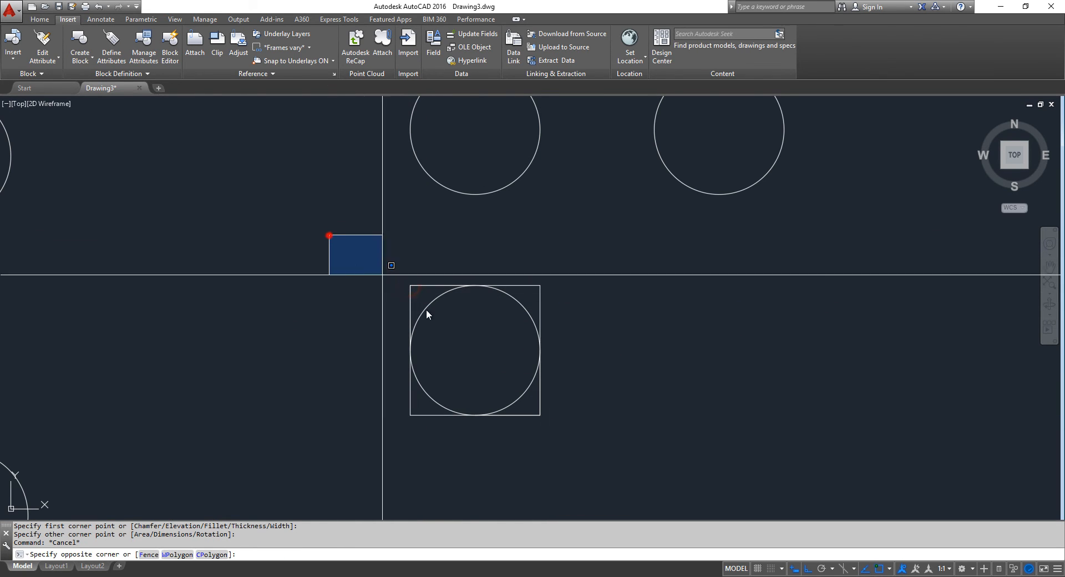
pyautogui.click(497, 380)
pyautogui.press('Delete')
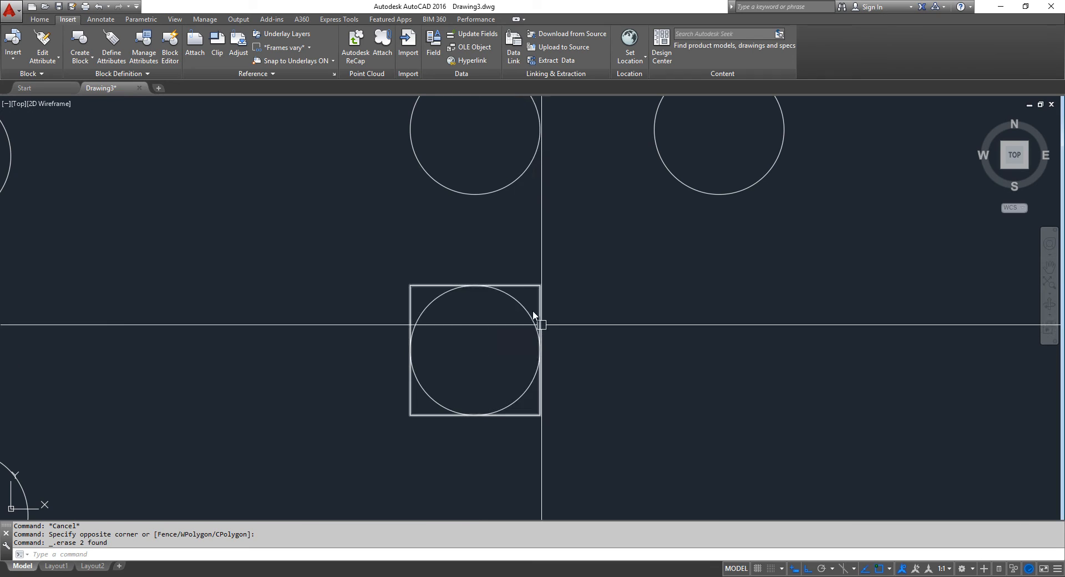
pyautogui.click(512, 255)
pyautogui.click(580, 444)
pyautogui.click(444, 333)
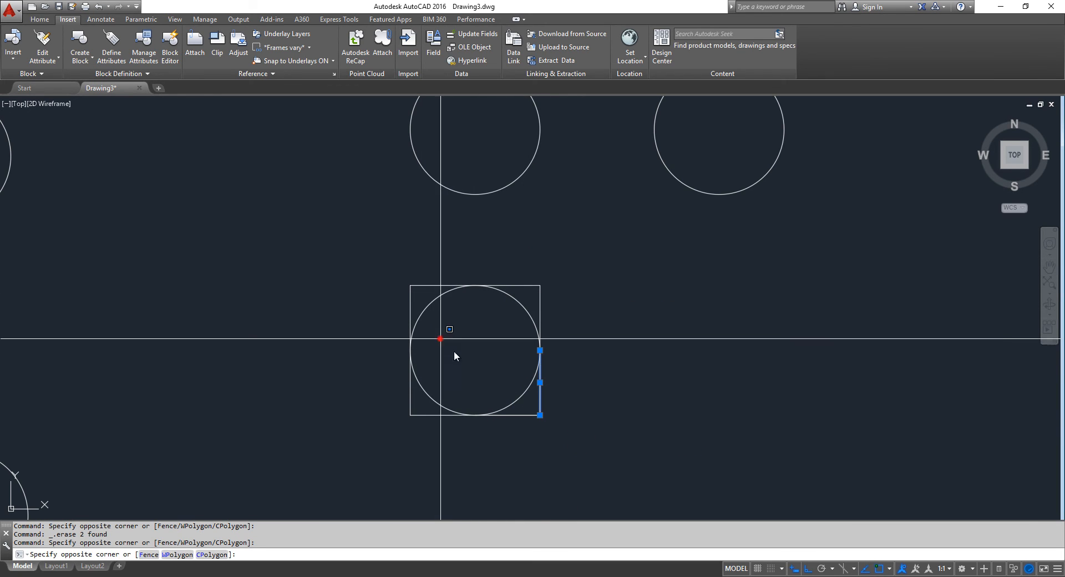
pyautogui.click(583, 446)
pyautogui.press('Delete')
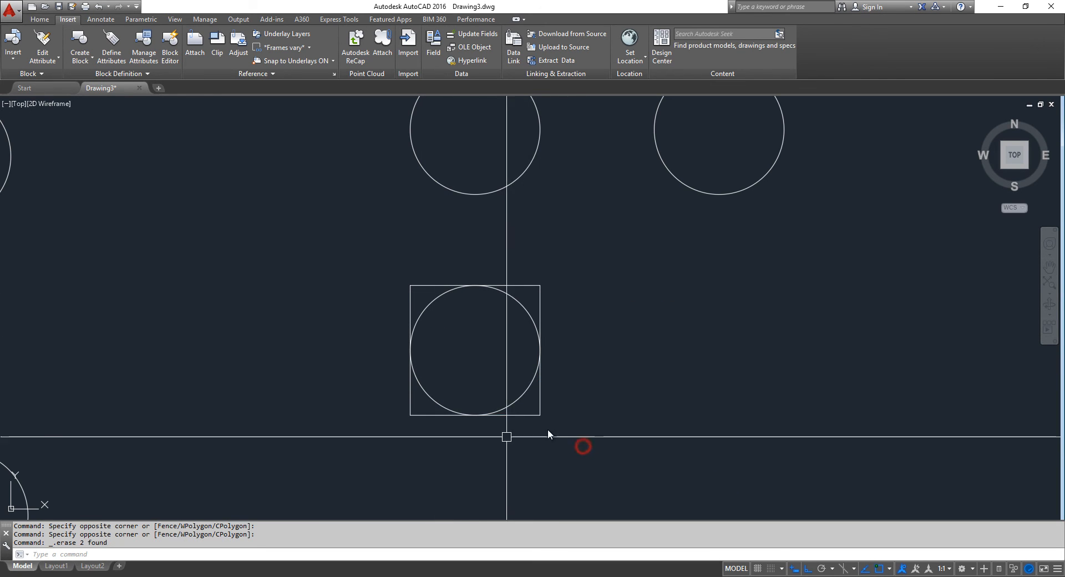
# Step: Erase the lower circle together with its enclosing rectangle
pyautogui.click(577, 370)
pyautogui.click(398, 287)
pyautogui.press('Delete')
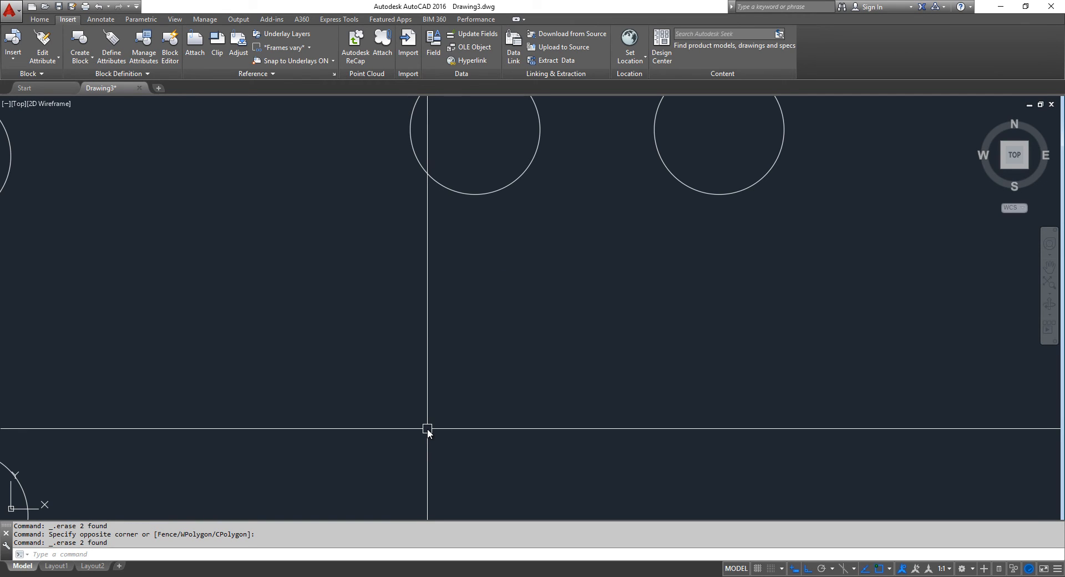
# Step: Draw a 0.006 by 0.006 square below the middle circle
pyautogui.write('REC')
pyautogui.press('Return')
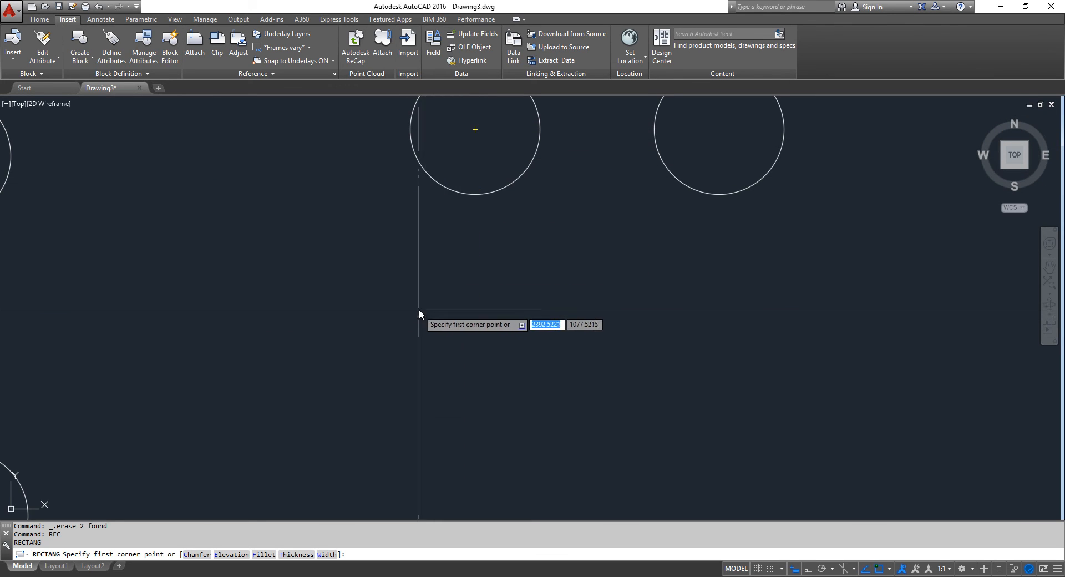
pyautogui.click(434, 440)
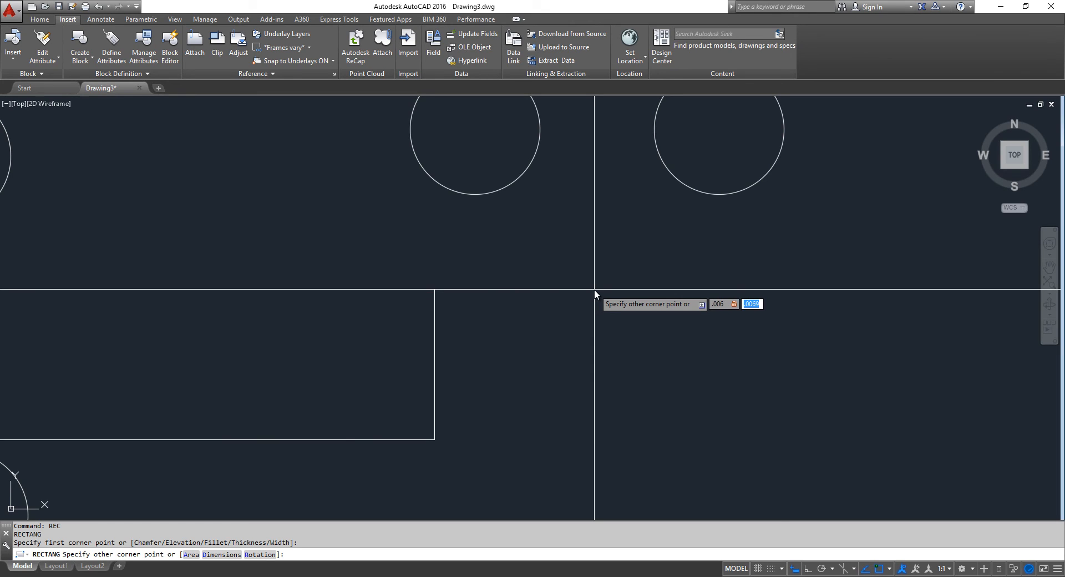
pyautogui.press('Return')
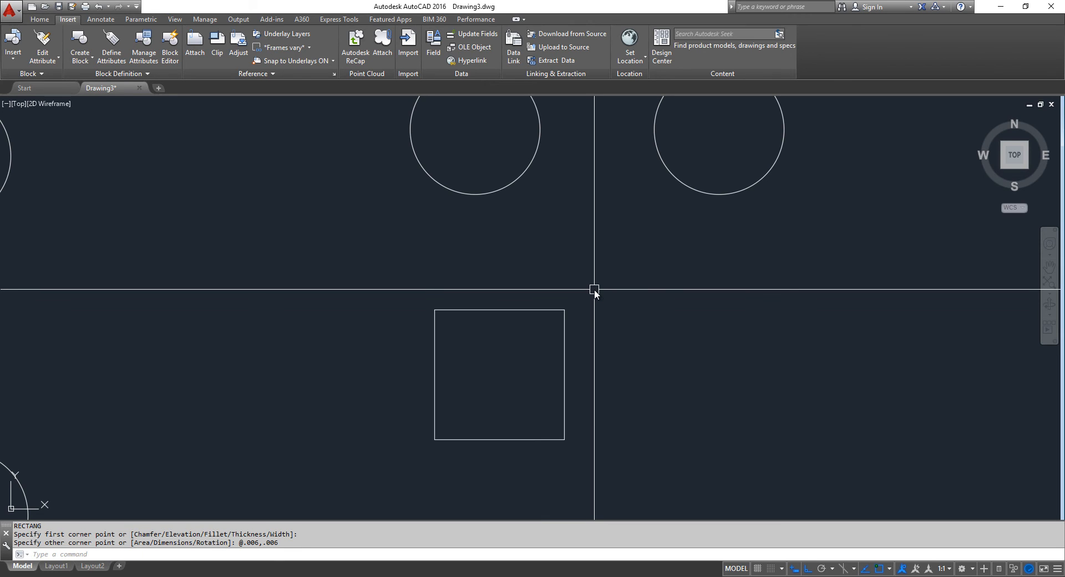
pyautogui.write('l')
pyautogui.press('Return')
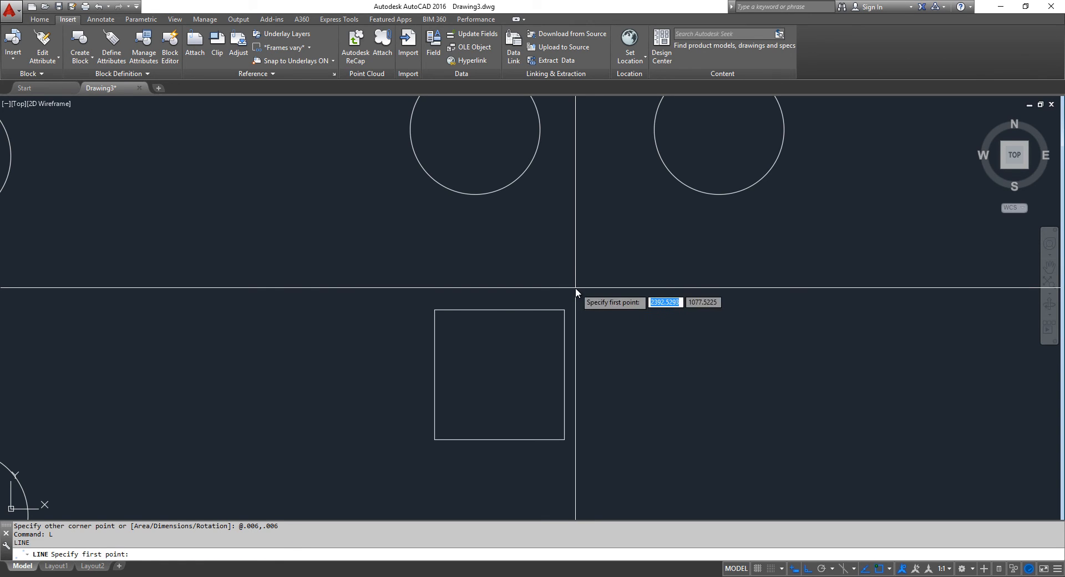
pyautogui.click(475, 130)
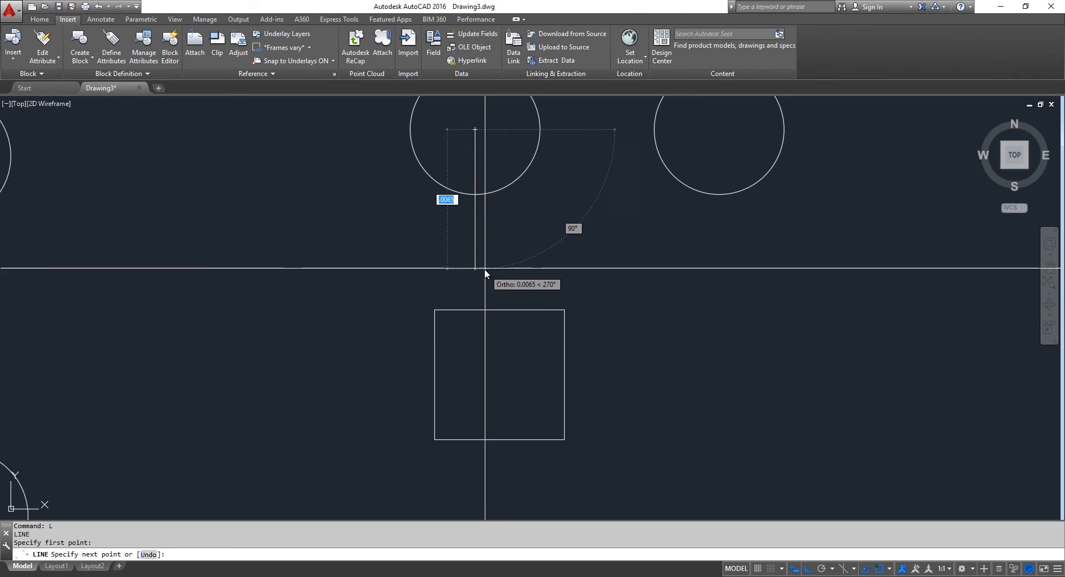
pyautogui.press('Escape')
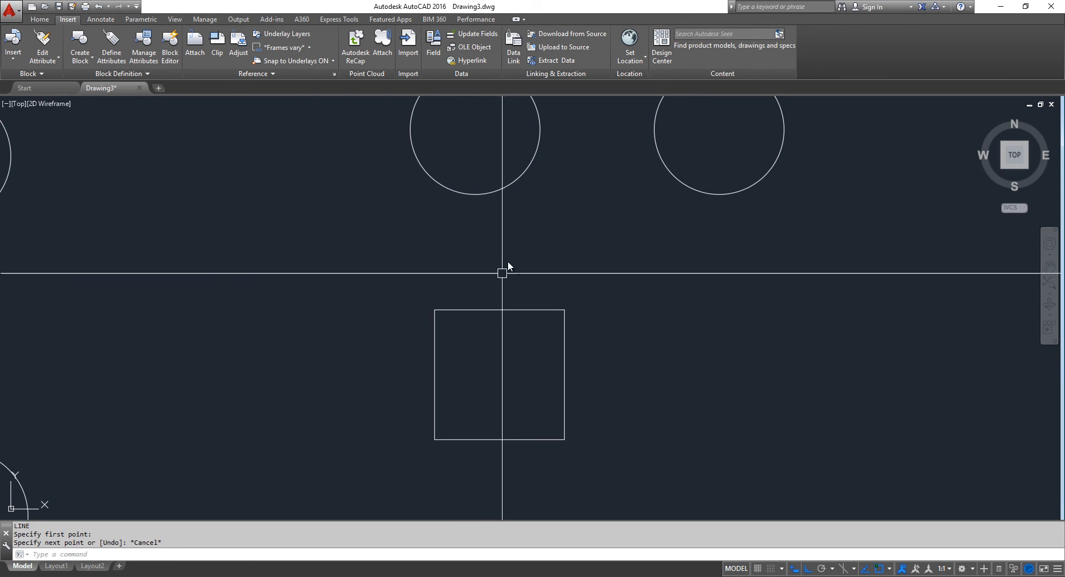
# Step: Draw two lines of length 0.005 from the centre of the circle above the square, one straight down and one to the right
pyautogui.moveTo(512, 244); pyautogui.dragTo(516, 301, button='middle')
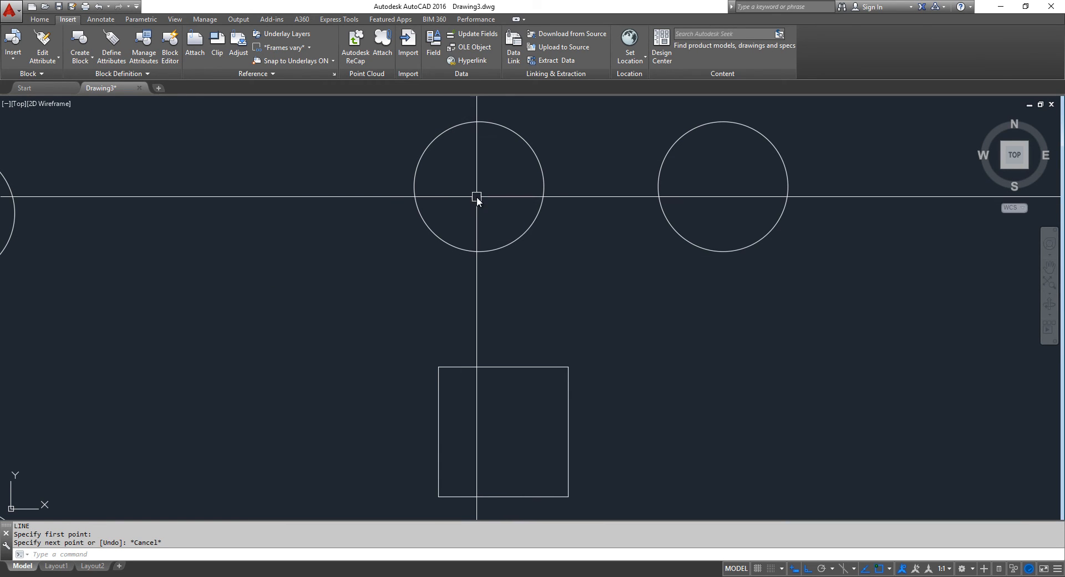
pyautogui.write('L')
pyautogui.press('Return')
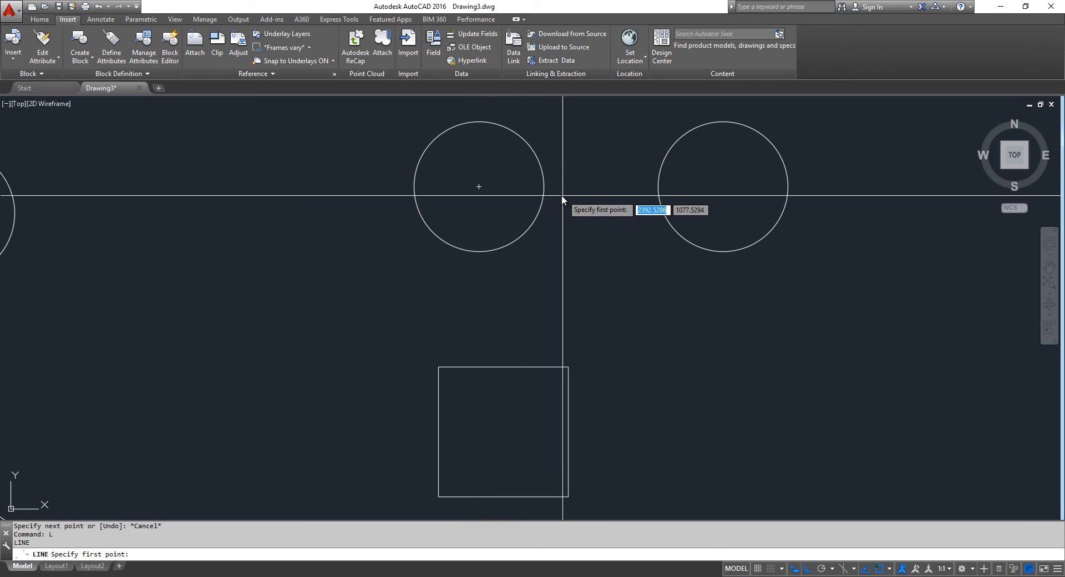
pyautogui.click(479, 187)
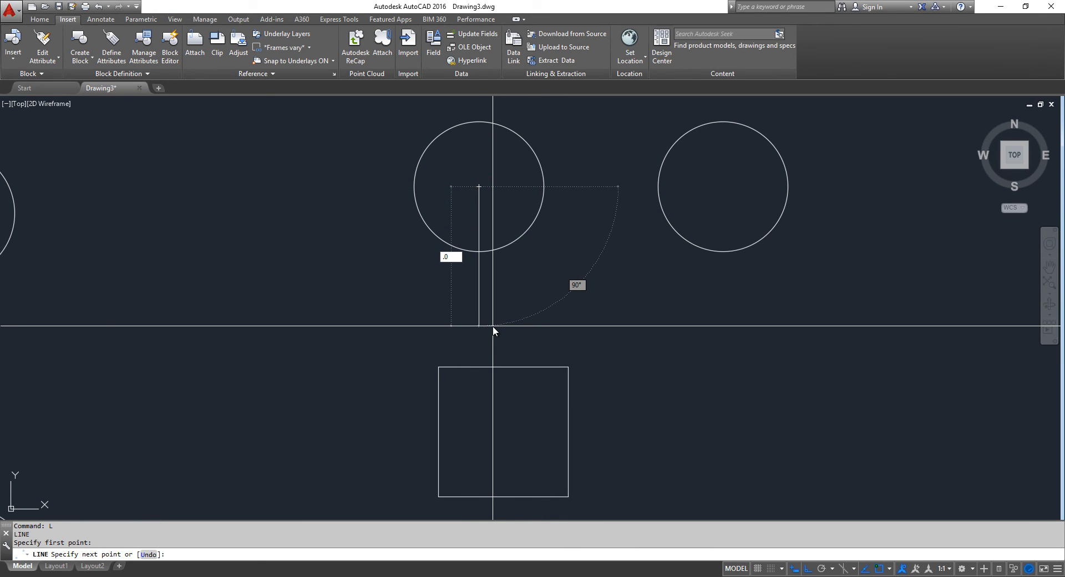
pyautogui.press('Escape')
pyautogui.press('Return')
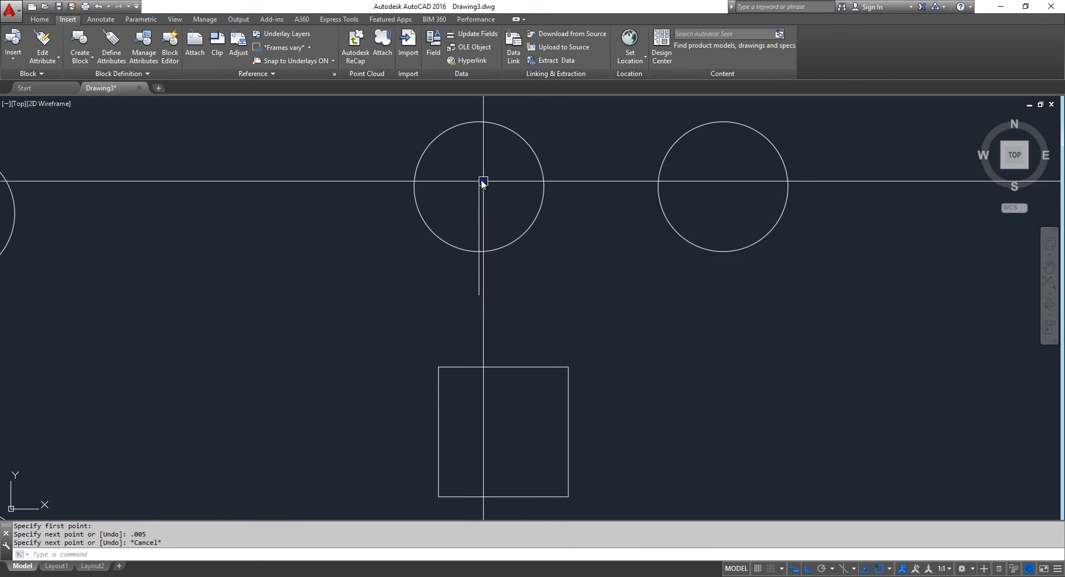
pyautogui.click(480, 187)
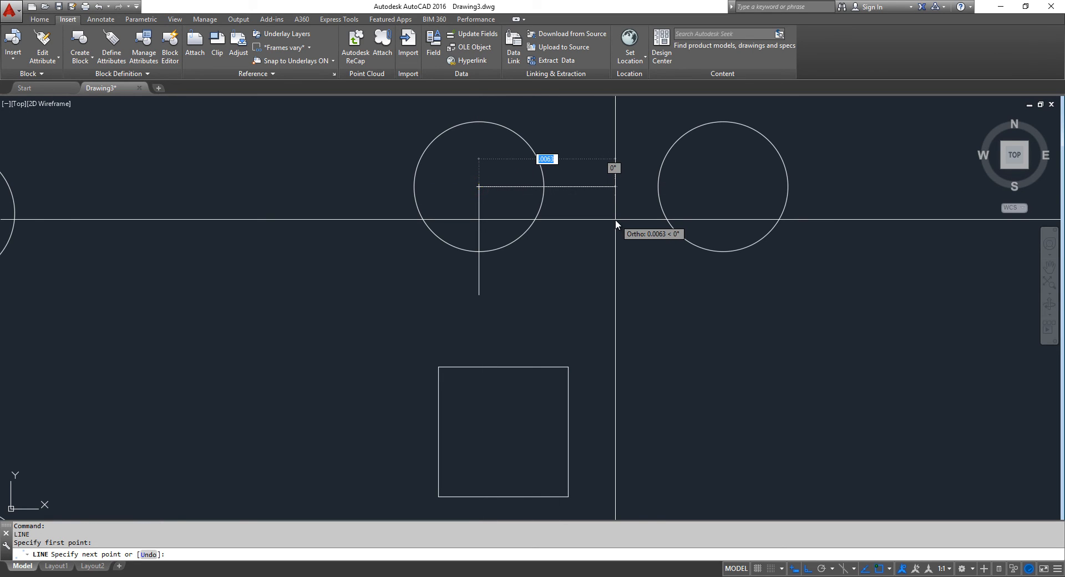
pyautogui.write('.005')
pyautogui.press('Return')
pyautogui.press('Escape')
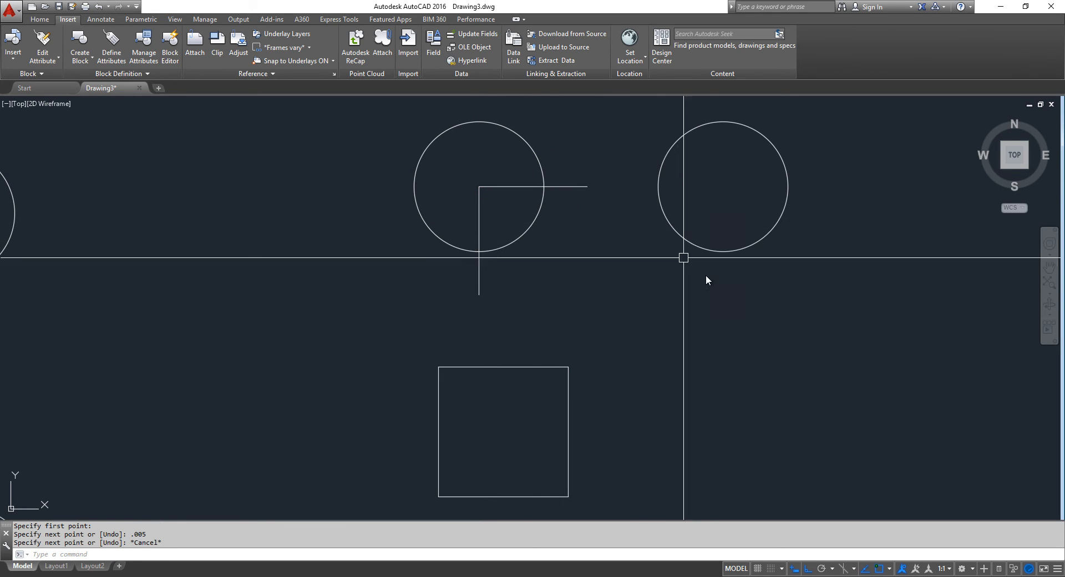
pyautogui.click(711, 285)
pyautogui.click(676, 220)
pyautogui.write('M')
pyautogui.press('Return')
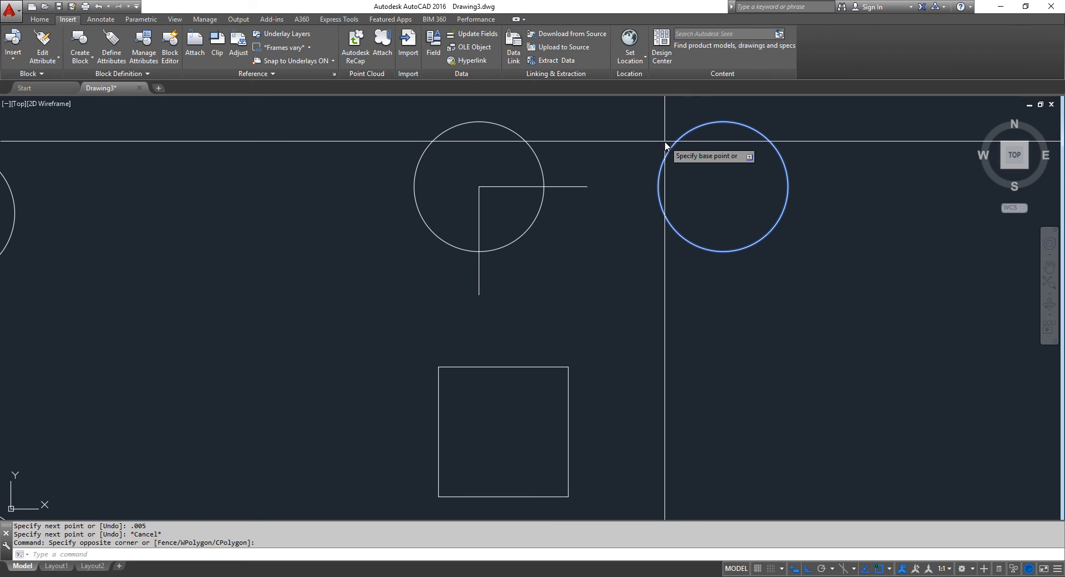
pyautogui.press('Escape')
pyautogui.click(694, 209)
pyautogui.click(649, 173)
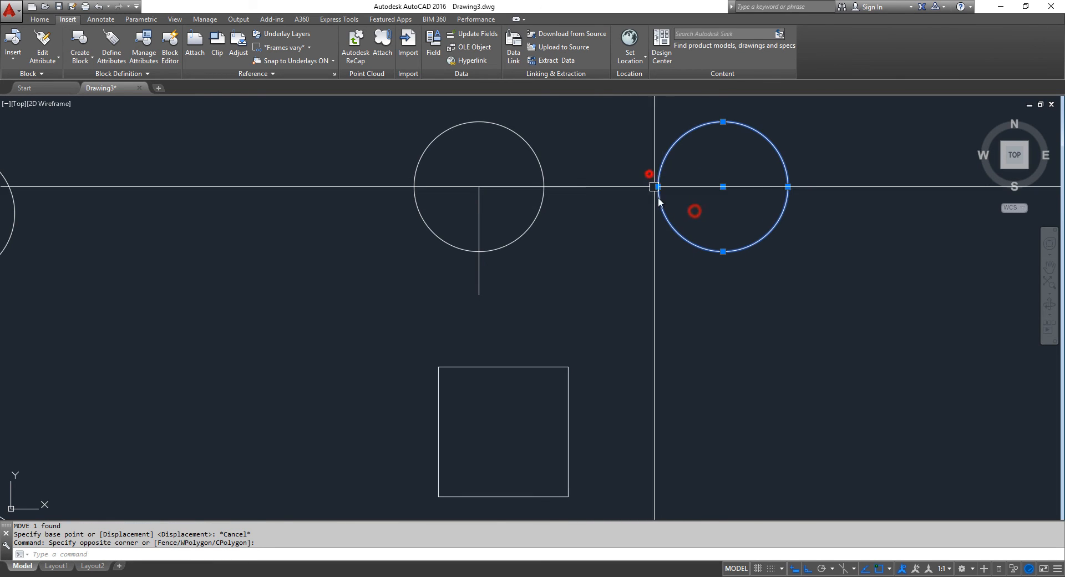
pyautogui.click(658, 187)
pyautogui.press('Escape')
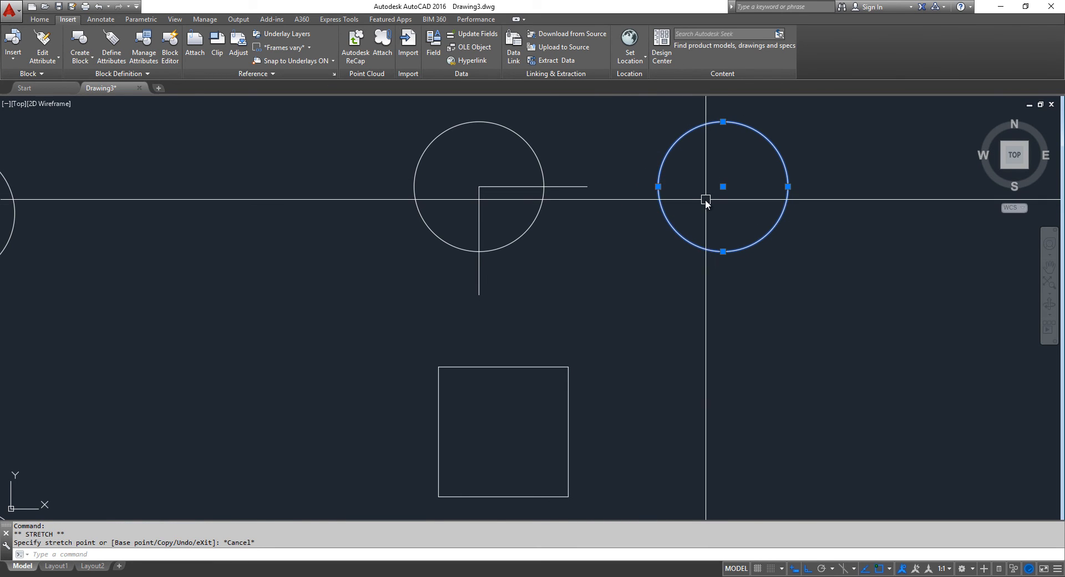
pyautogui.press('Escape')
# Step: Draw a horizontal line from the right circle's centre to its left quadrant
pyautogui.write('L')
pyautogui.press('Return')
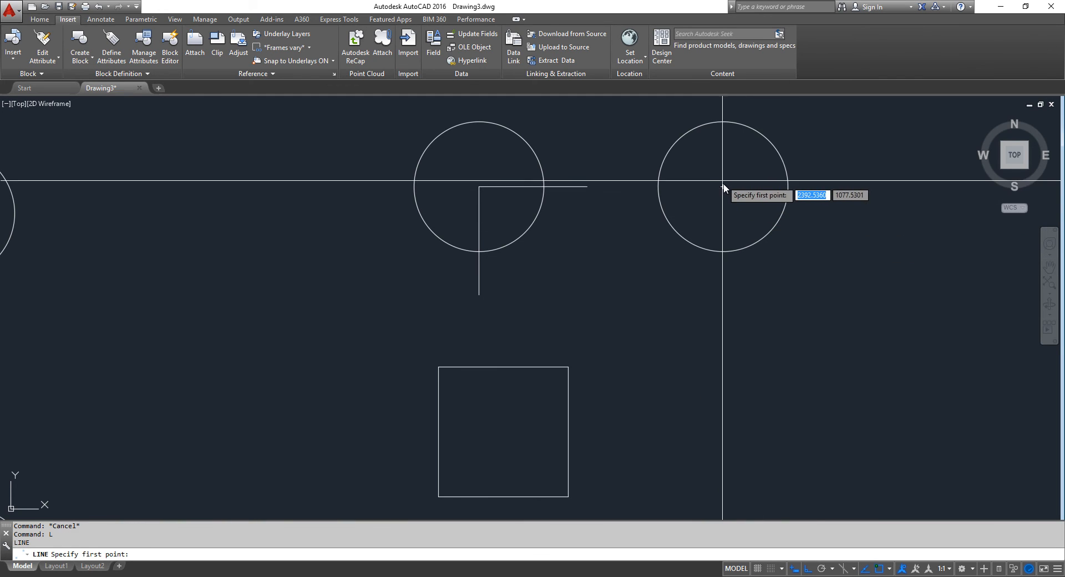
pyautogui.click(724, 187)
pyautogui.click(656, 187)
pyautogui.press('Escape')
# Step: Move the right circle and its radius line so the circle's left quadrant meets the free end of the neighbouring horizontal line
pyautogui.click(692, 214)
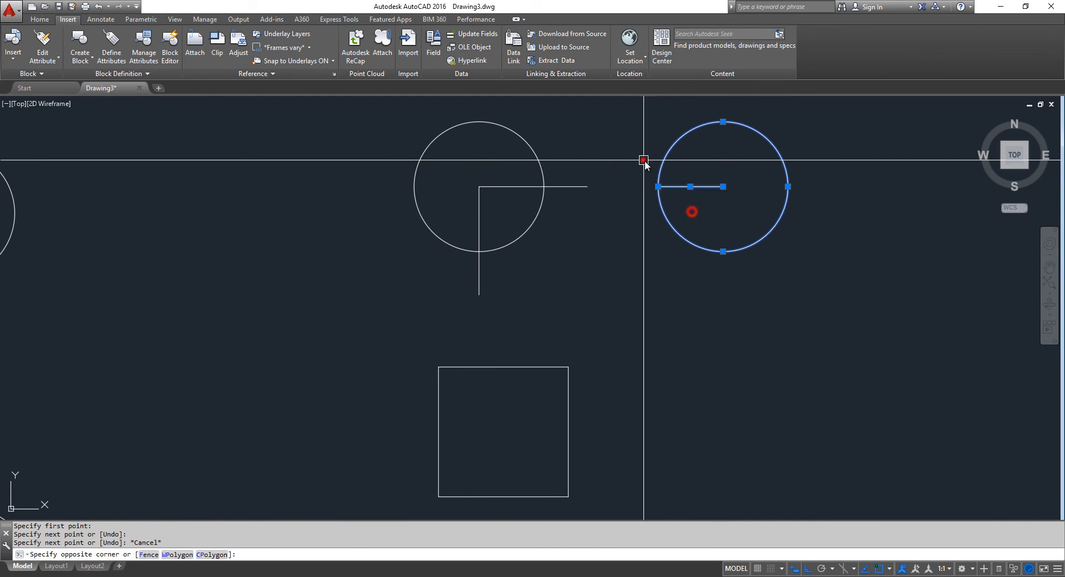
pyautogui.click(643, 161)
pyautogui.write('m')
pyautogui.press('Return')
pyautogui.click(658, 187)
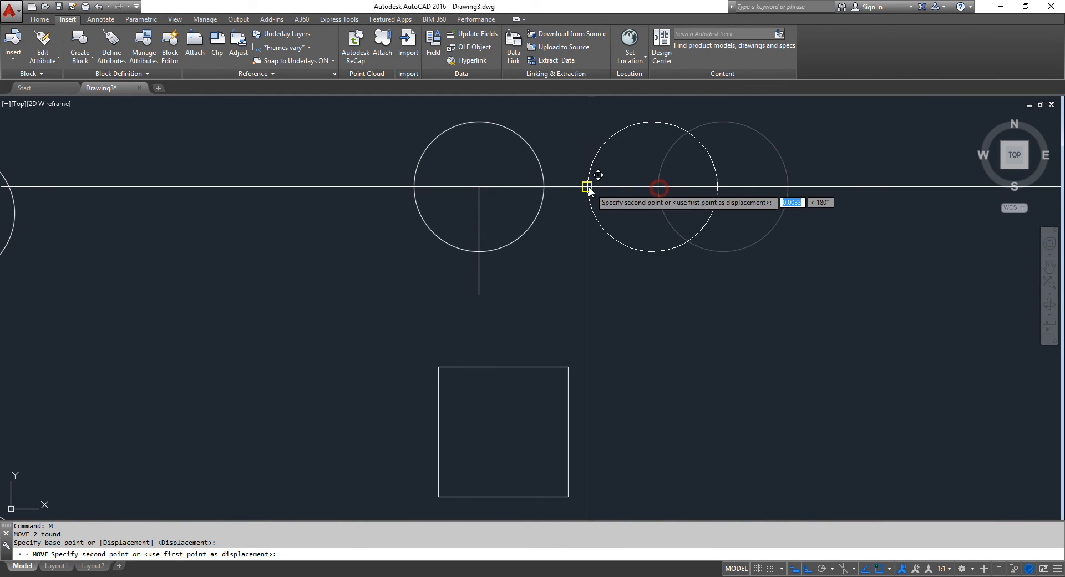
pyautogui.press('Escape')
# Step: Move the square by its top edge's midpoint to the lower end of the vertical line
pyautogui.moveTo(615, 393); pyautogui.dragTo(483, 364)
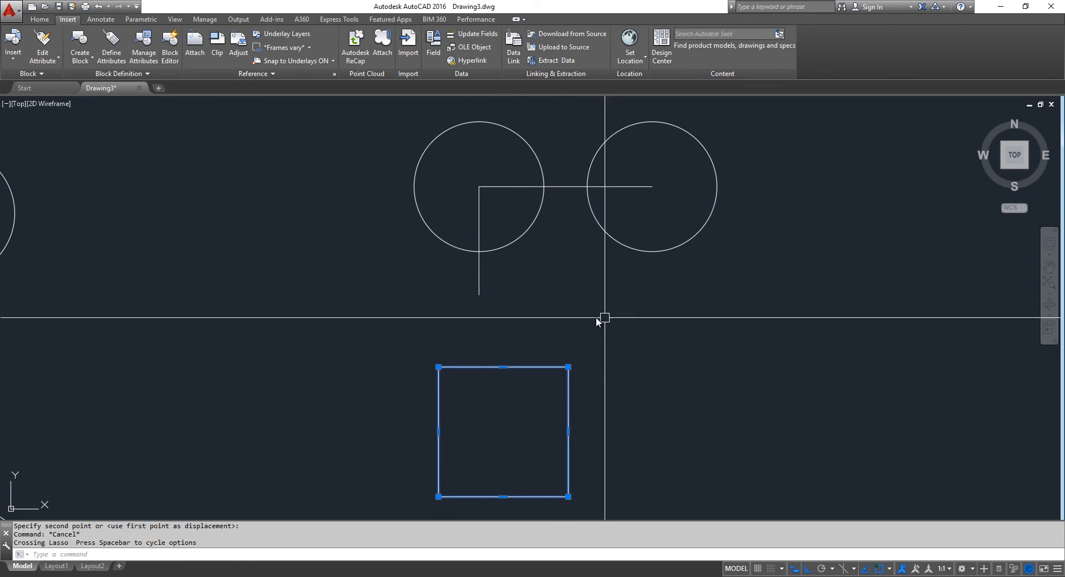
pyautogui.write('m')
pyautogui.press('Return')
pyautogui.click(503, 367)
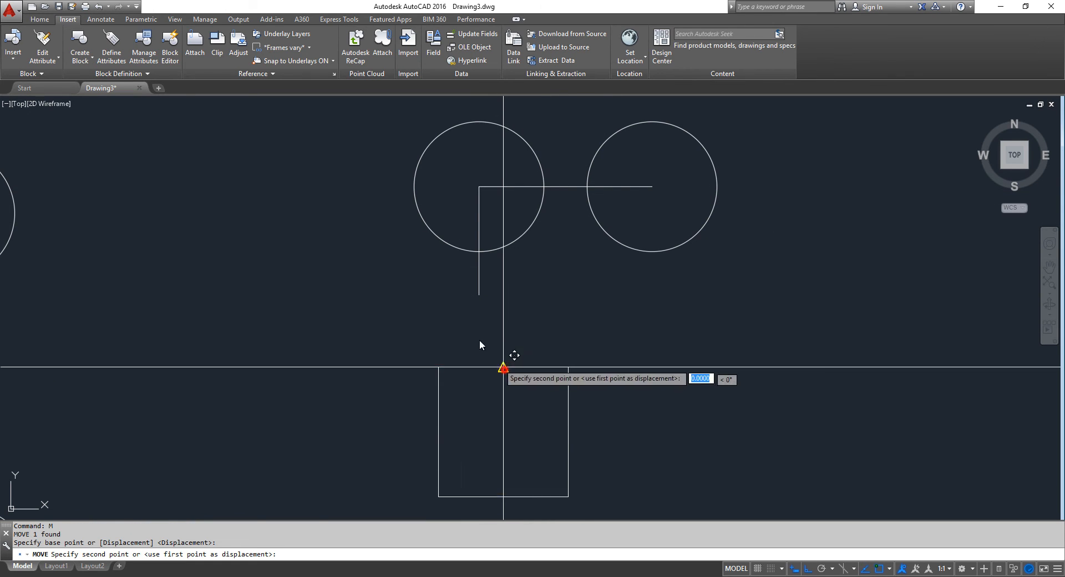
pyautogui.click(479, 294)
pyautogui.press('Escape')
# Step: Draw a vertical line from the right circle's centre upward to a point beyond the circle
pyautogui.moveTo(656, 160); pyautogui.dragTo(605, 258, button='middle')
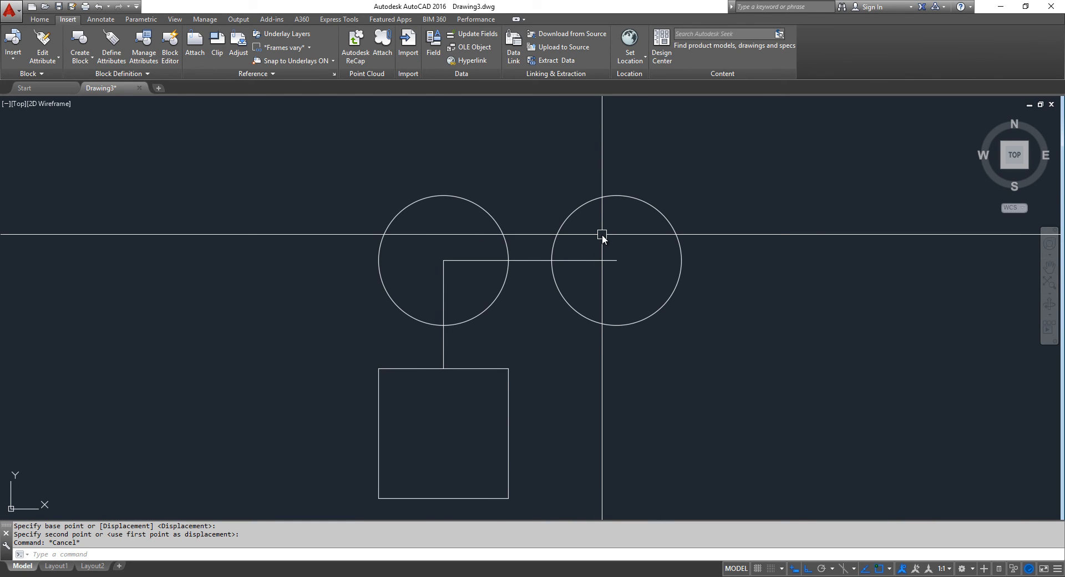
pyautogui.write('l')
pyautogui.press('Return')
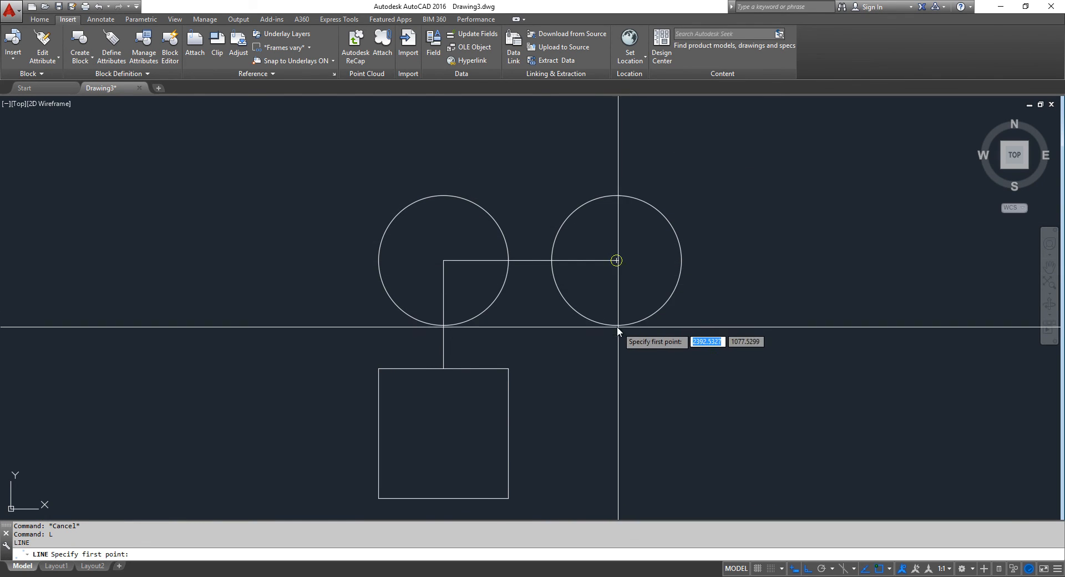
pyautogui.click(617, 260)
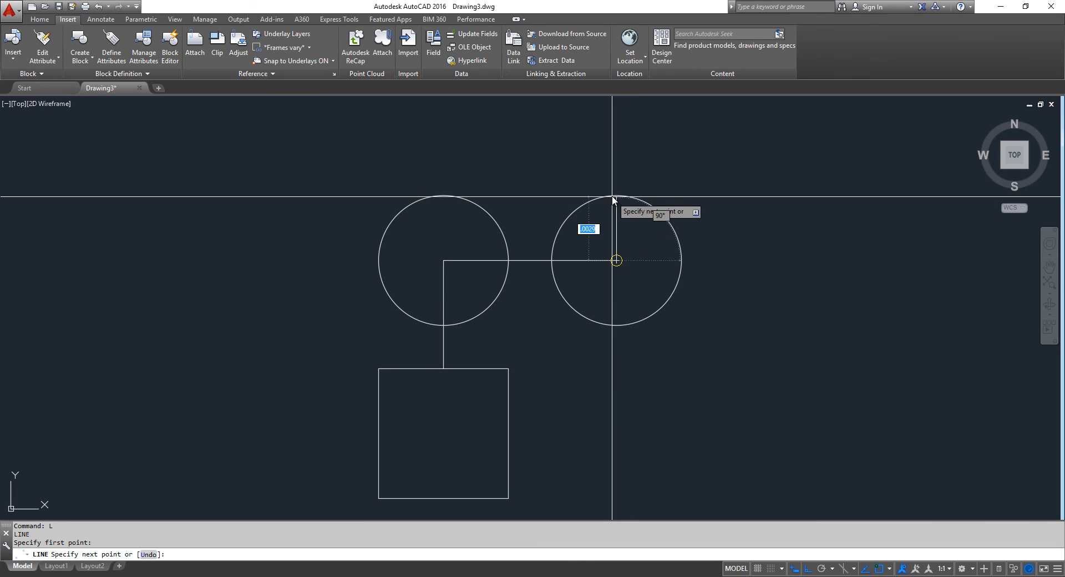
pyautogui.click(616, 164)
pyautogui.press('Return')
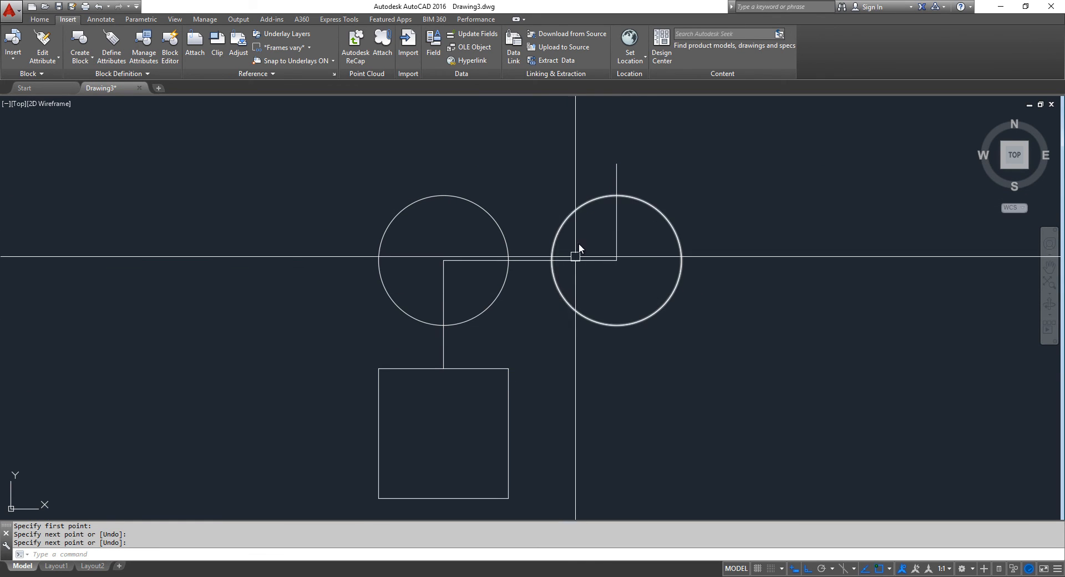
pyautogui.write('l')
pyautogui.press('Return')
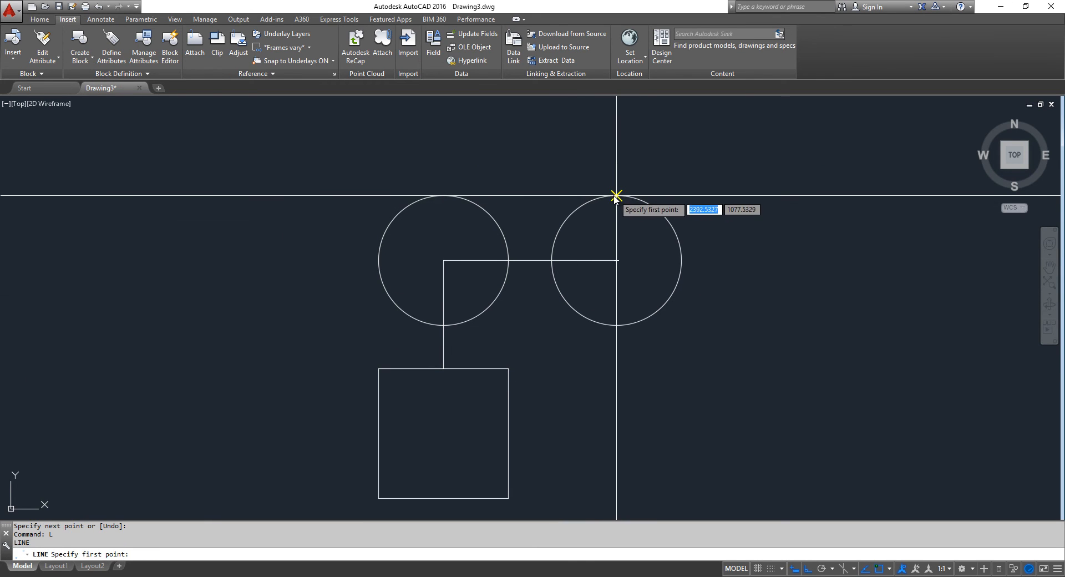
pyautogui.click(552, 260)
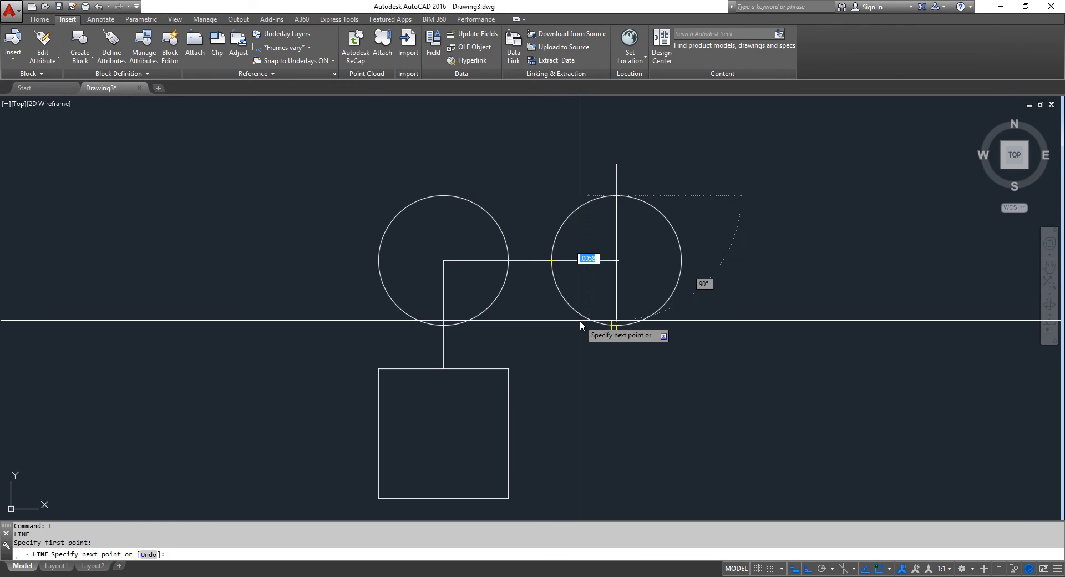
pyautogui.press('Escape')
pyautogui.press('Escape')
pyautogui.press('Escape')
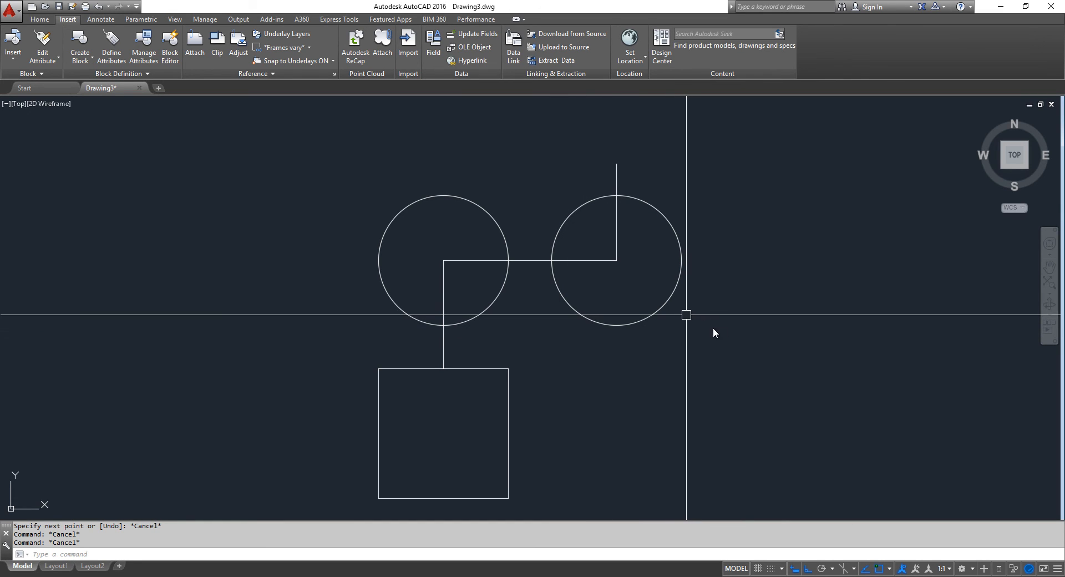
# Step: Draw a 0.006 horizontal base line below and right of the circles, and a 0.006 vertical line up from its midpoint
pyautogui.moveTo(714, 327)
pyautogui.mouseDown(button='middle')
pyautogui.moveTo(648, 335)
pyautogui.moveTo(616, 374)
pyautogui.mouseUp(button='middle')
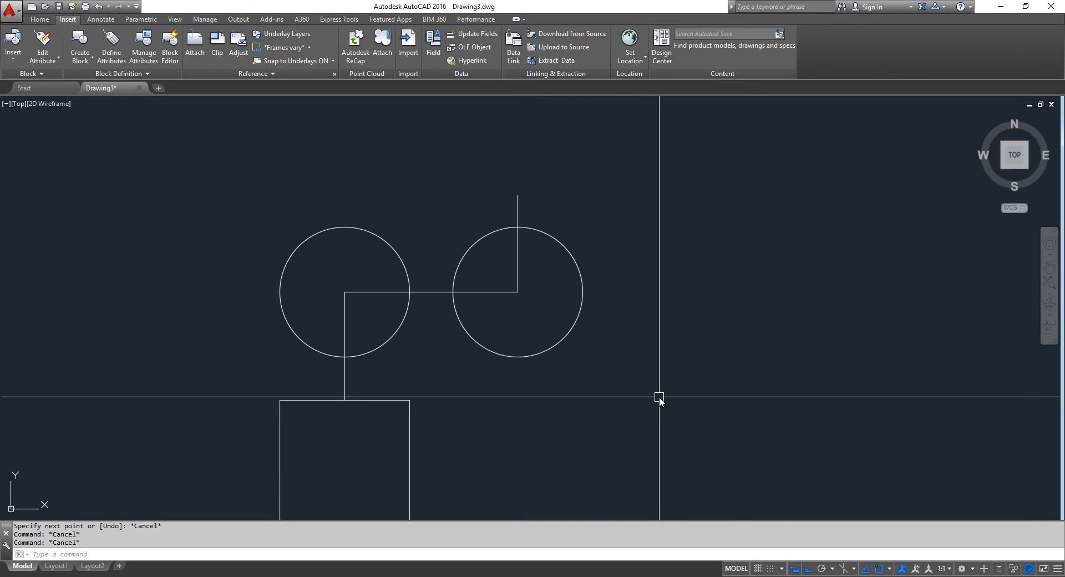
pyautogui.write('L')
pyautogui.press('Return')
pyautogui.click(586, 450)
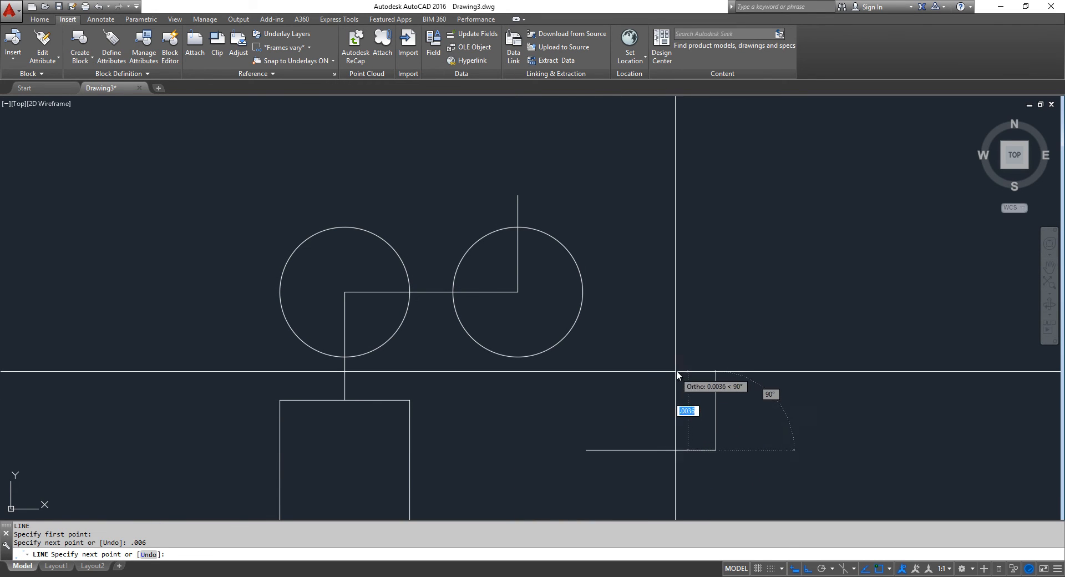
pyautogui.press('Escape')
pyautogui.press('Return')
pyautogui.click(651, 450)
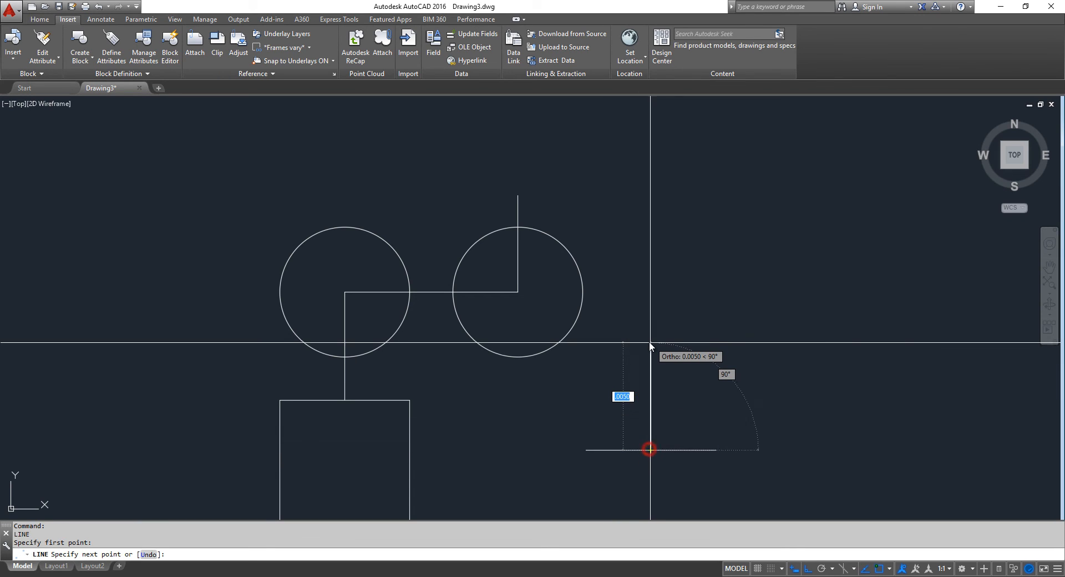
pyautogui.write('.006')
pyautogui.press('Return')
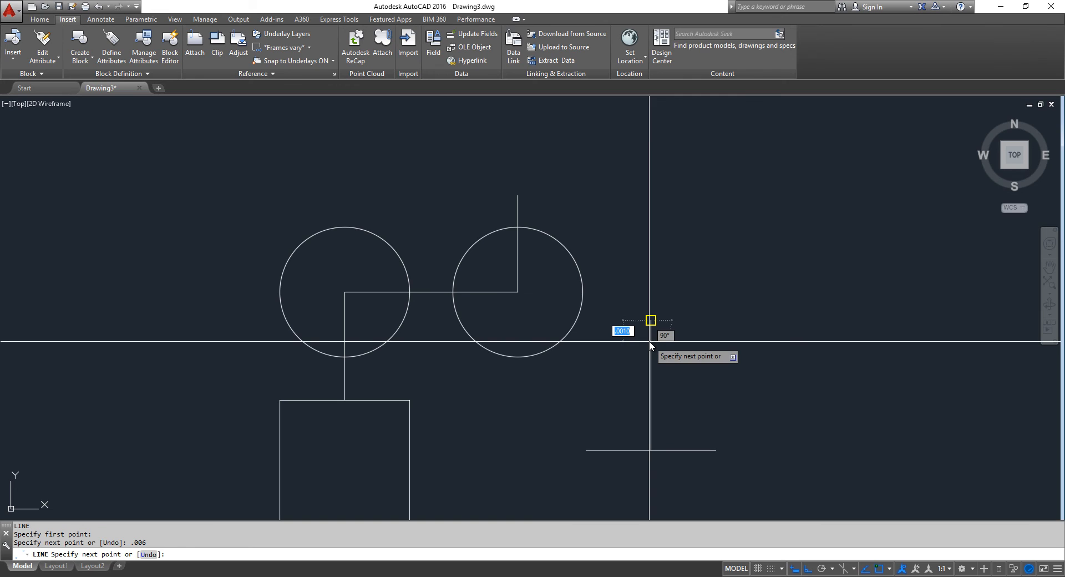
# Step: Draw two slanted lines from the vertical line's upper end to both ends of the base, closing the triangle
pyautogui.click(651, 321)
pyautogui.press('Escape')
pyautogui.write('L')
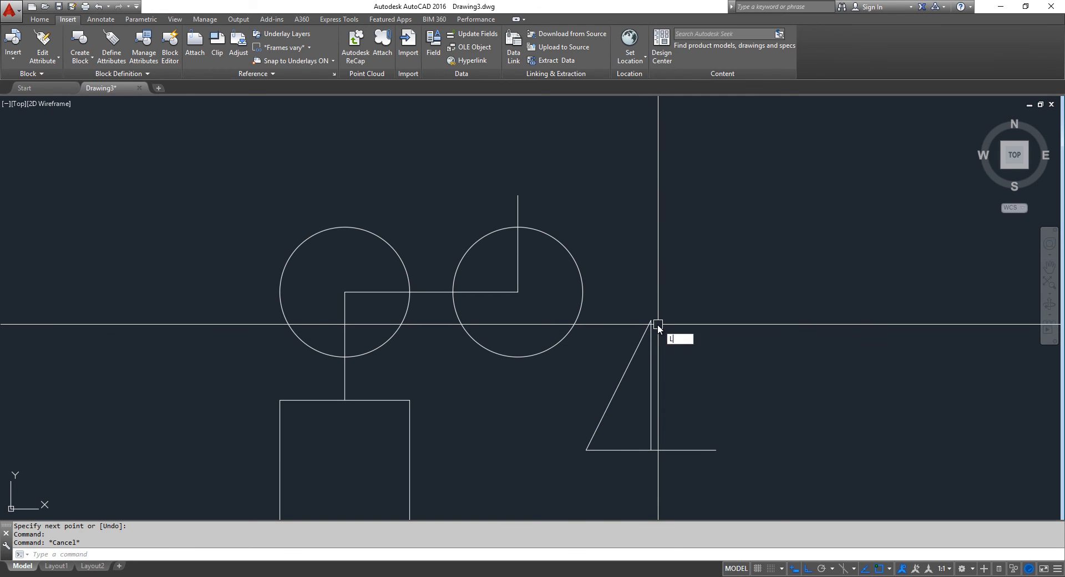
pyautogui.press('Return')
pyautogui.click(651, 321)
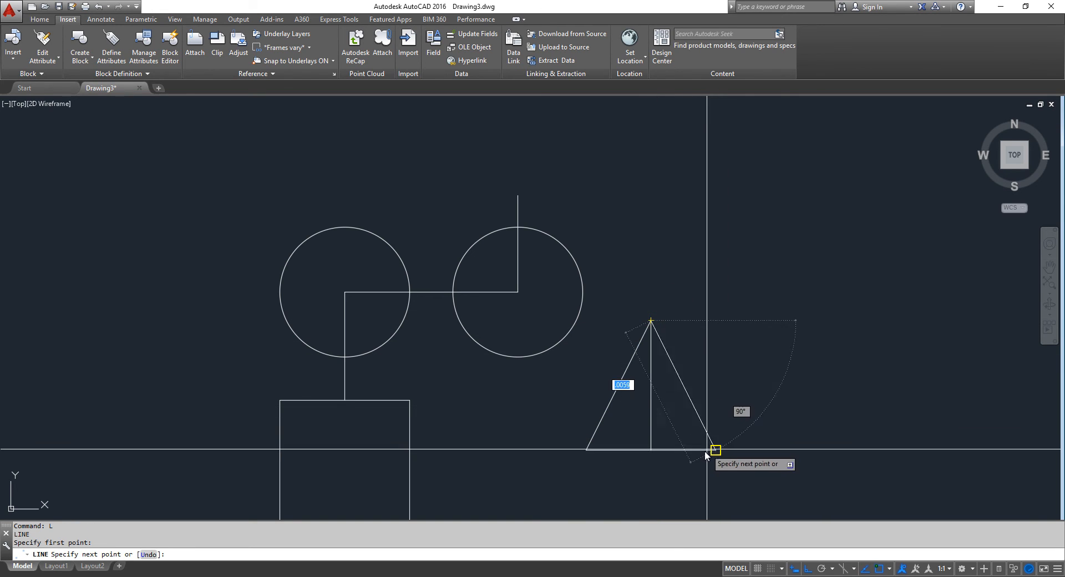
pyautogui.click(716, 449)
pyautogui.press('Escape')
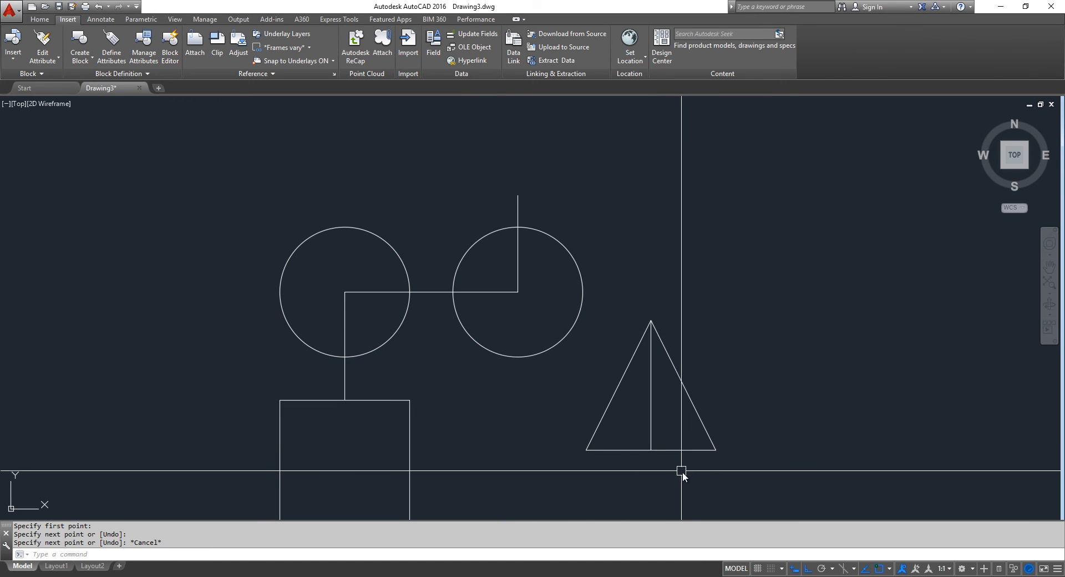
# Step: Move the triangle with its vertical line by that line's midpoint to the right circle's centre
pyautogui.click(725, 473)
pyautogui.click(622, 393)
pyautogui.write('M')
pyautogui.press('Return')
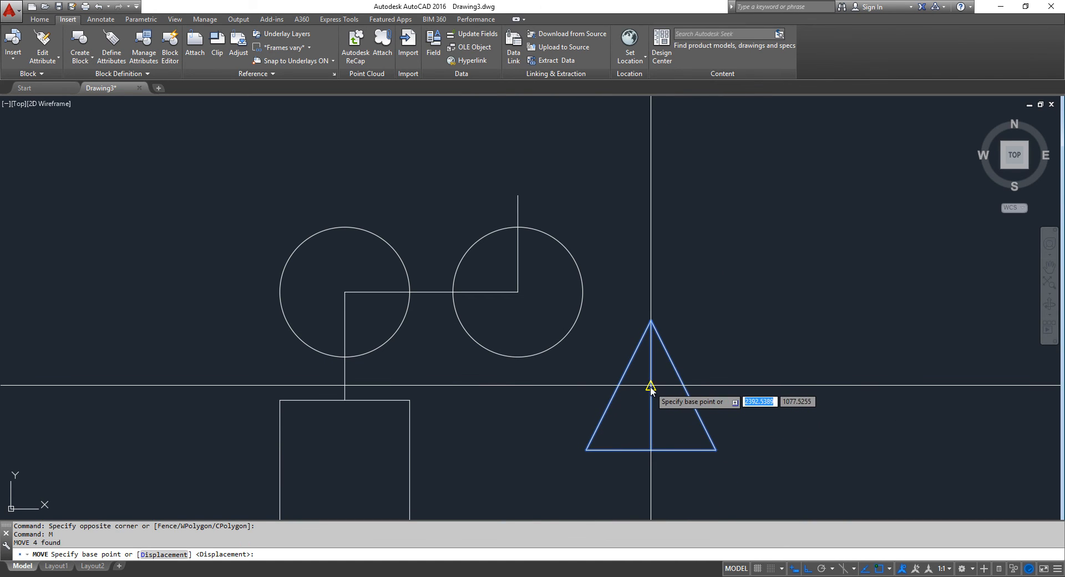
pyautogui.click(651, 387)
pyautogui.click(517, 292)
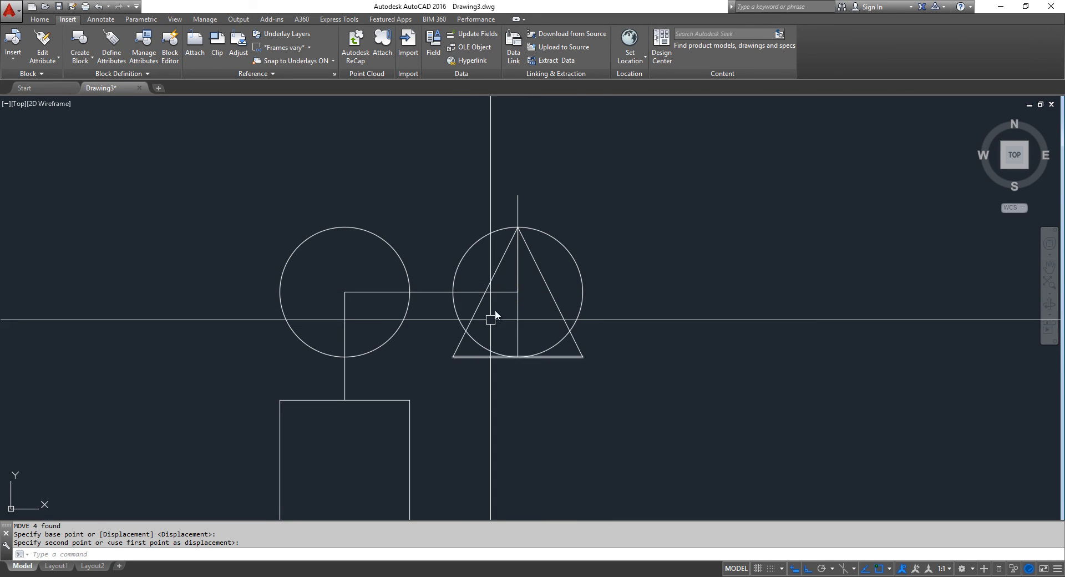
# Step: Delete the right circle, the horizontal segment inside it and the triangle's vertical centre line
pyautogui.click(504, 292)
pyautogui.click(463, 270)
pyautogui.click(443, 240)
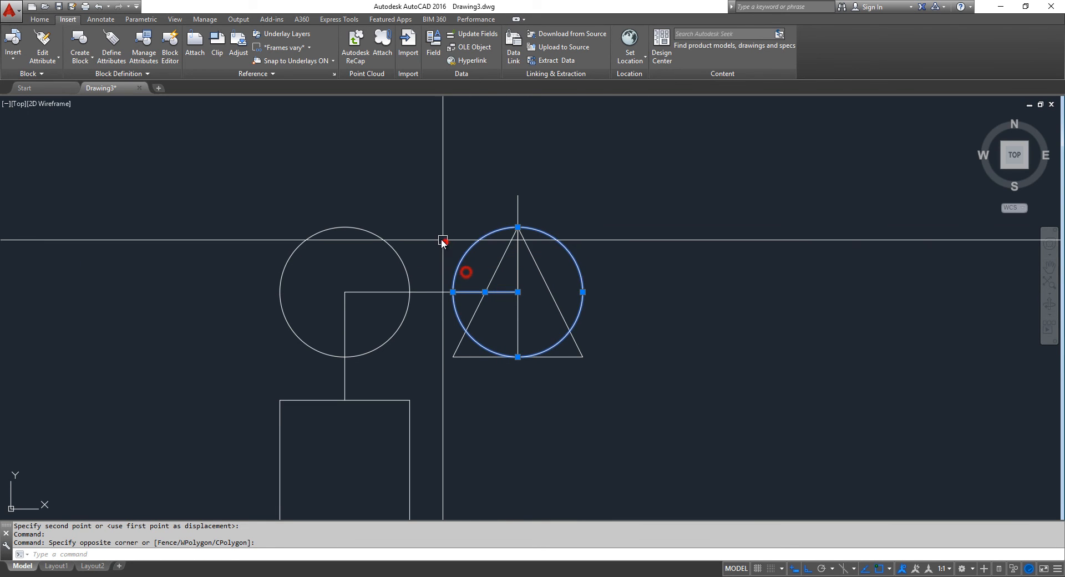
pyautogui.press('Delete')
pyautogui.click(525, 326)
pyautogui.click(509, 307)
pyautogui.press('Delete')
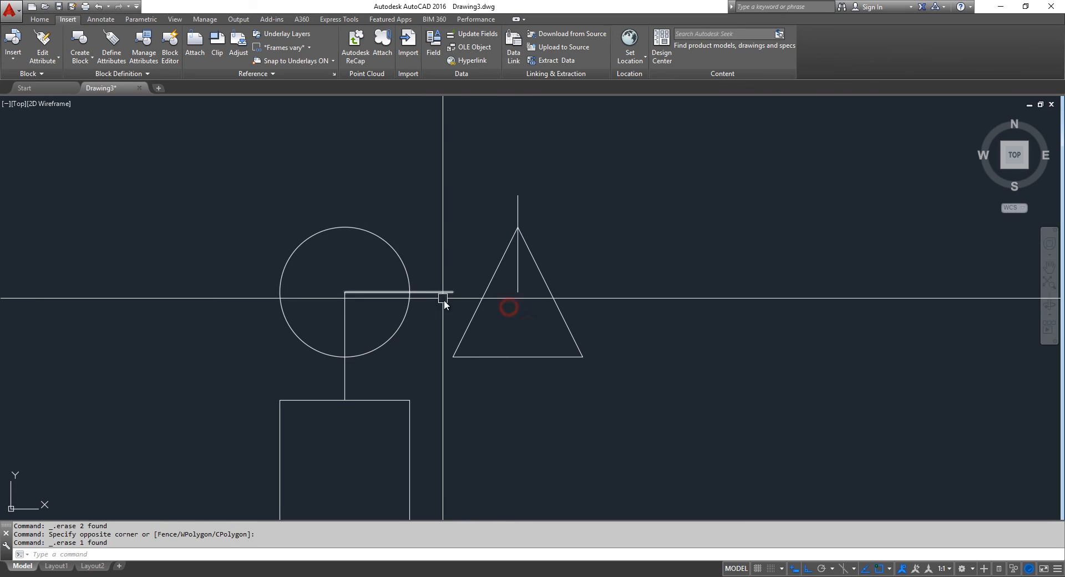
# Step: Delete the remaining construction lines: the horizontal one from the circle, the vertical one at the triangle's apex and the one joining circle and square
pyautogui.click(443, 300)
pyautogui.click(427, 252)
pyautogui.press('Delete')
pyautogui.click(531, 207)
pyautogui.click(497, 179)
pyautogui.press('Delete')
pyautogui.click(375, 314)
pyautogui.click(346, 279)
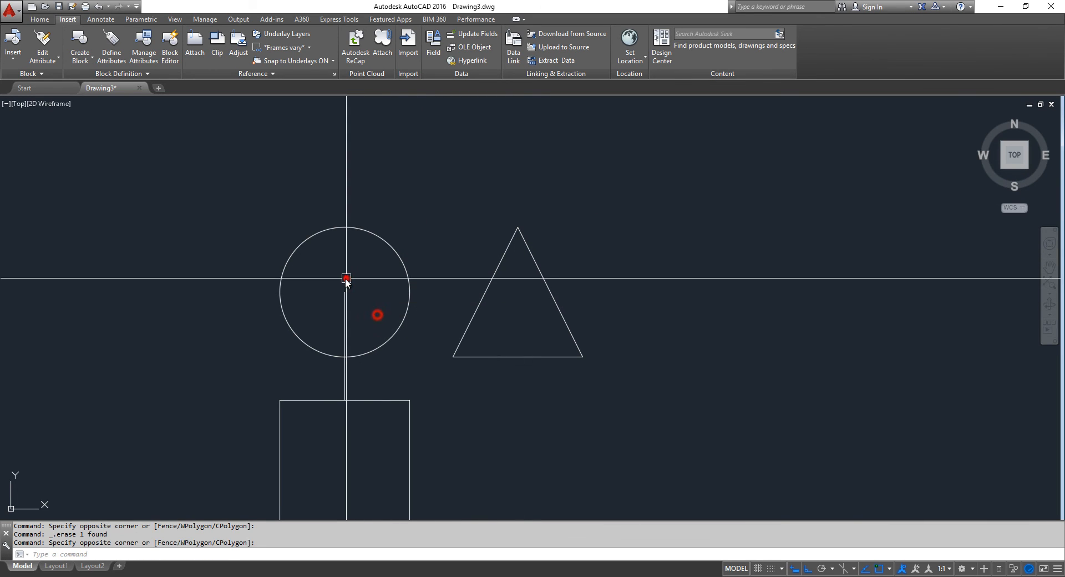
pyautogui.click(359, 311)
pyautogui.click(330, 284)
pyautogui.press('Delete')
# Step: Draw a vertical line from the circle's centre downward to a point just beyond the circle
pyautogui.moveTo(347, 383); pyautogui.dragTo(363, 282, button='middle')
pyautogui.scroll(-2, 363, 321)
pyautogui.moveTo(431, 296); pyautogui.dragTo(439, 374, button='middle')
pyautogui.write('L')
pyautogui.press('Return')
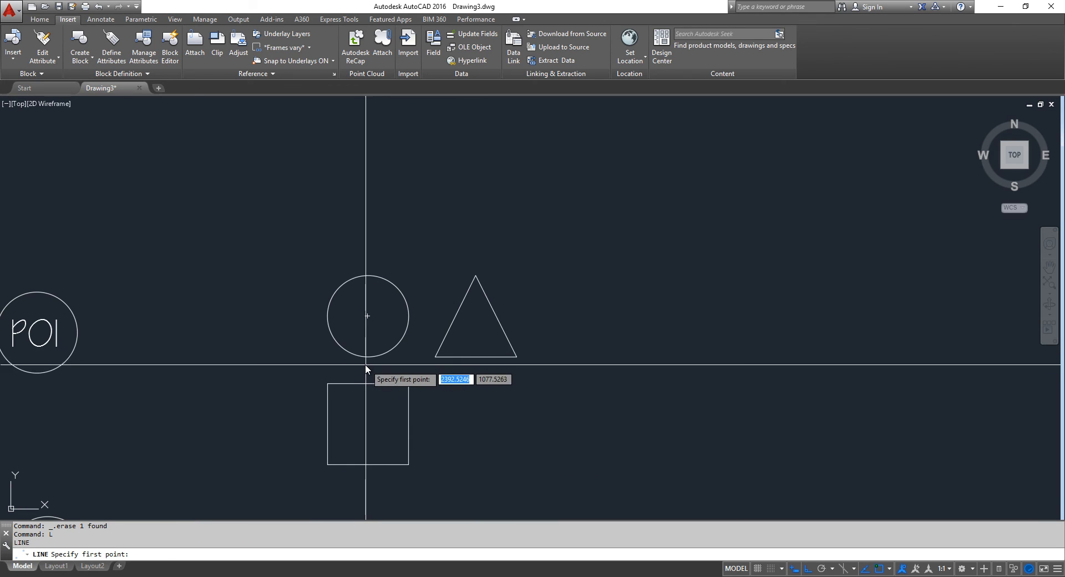
pyautogui.click(368, 316)
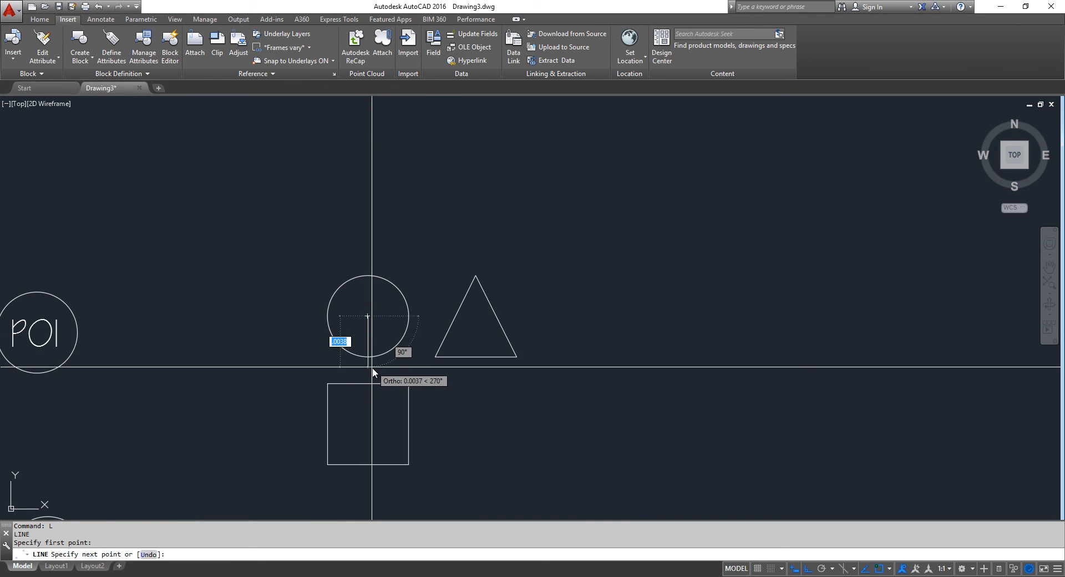
pyautogui.click(368, 356)
pyautogui.press('Return')
pyautogui.press('Return')
pyautogui.click(368, 356)
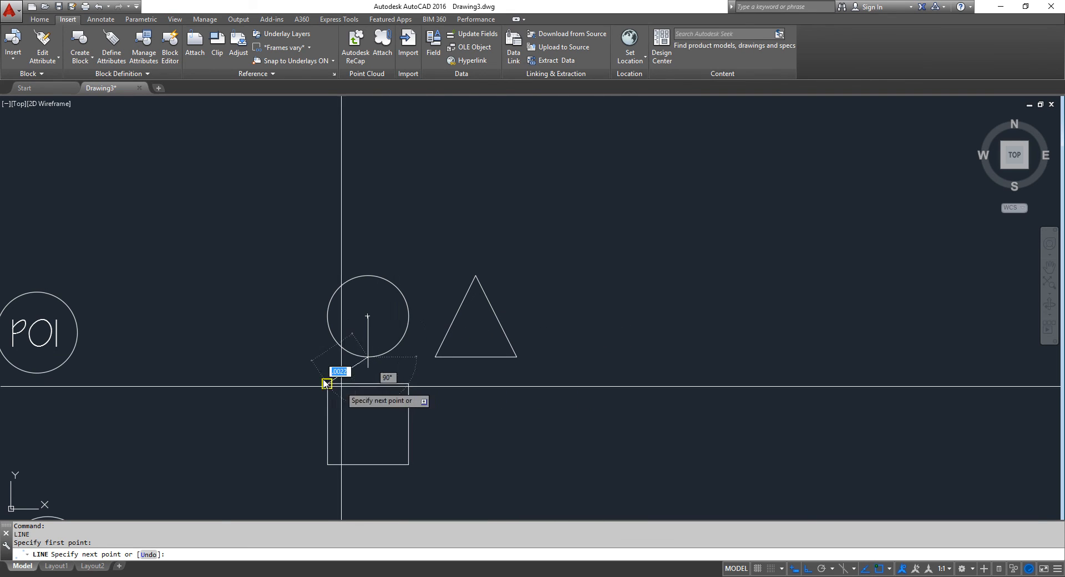
pyautogui.press('Escape')
# Step: Draw a 0.005 horizontal line leftward from the circle's centre and delete the vertical line below the centre
pyautogui.scroll(2, 350, 326)
pyautogui.press('Return')
pyautogui.click(374, 314)
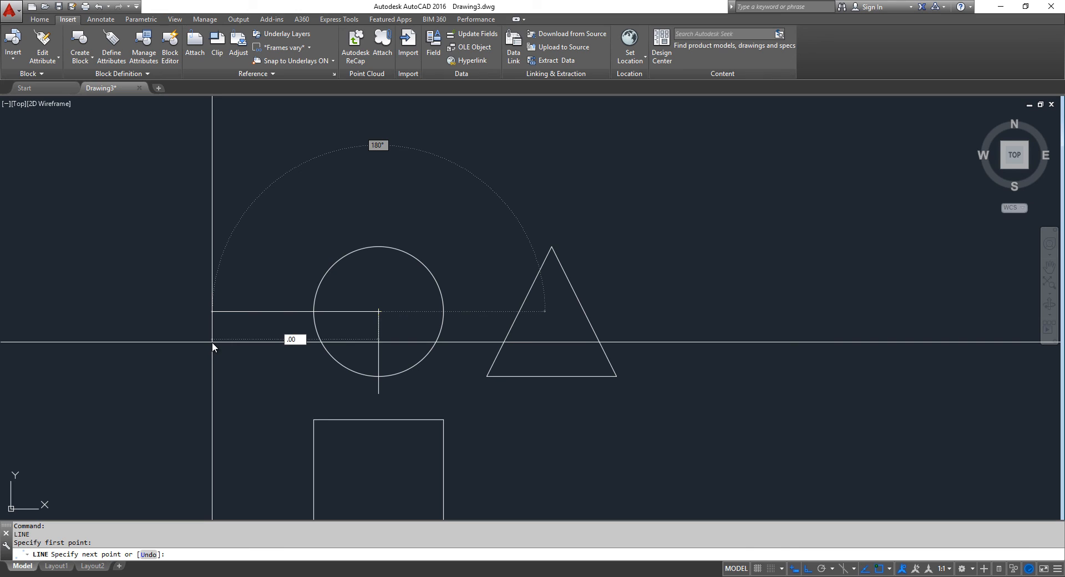
pyautogui.press('Escape')
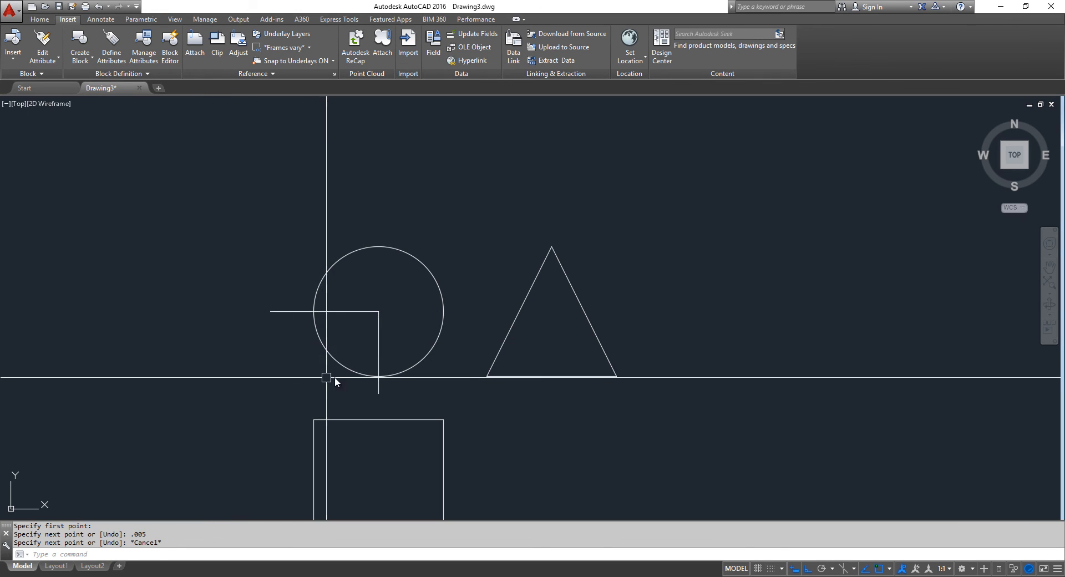
pyautogui.click(378, 388)
pyautogui.press('Delete')
# Step: Move the square by its right edge's midpoint to the horizontal line's left end, and delete that line
pyautogui.click(390, 473)
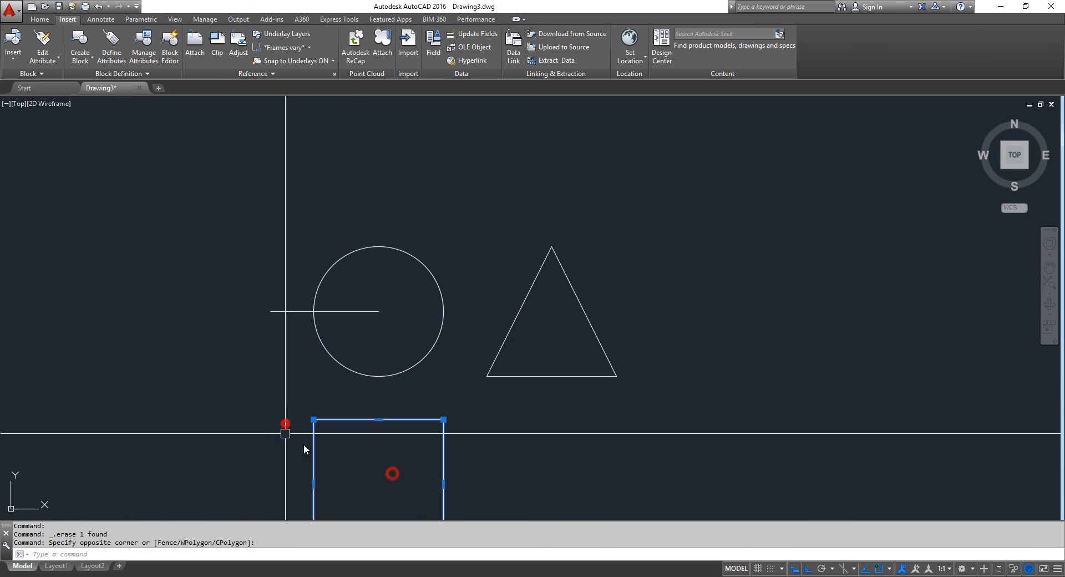
pyautogui.click(286, 431)
pyautogui.write('M')
pyautogui.press('Return')
pyautogui.moveTo(499, 483); pyautogui.dragTo(504, 407, button='middle')
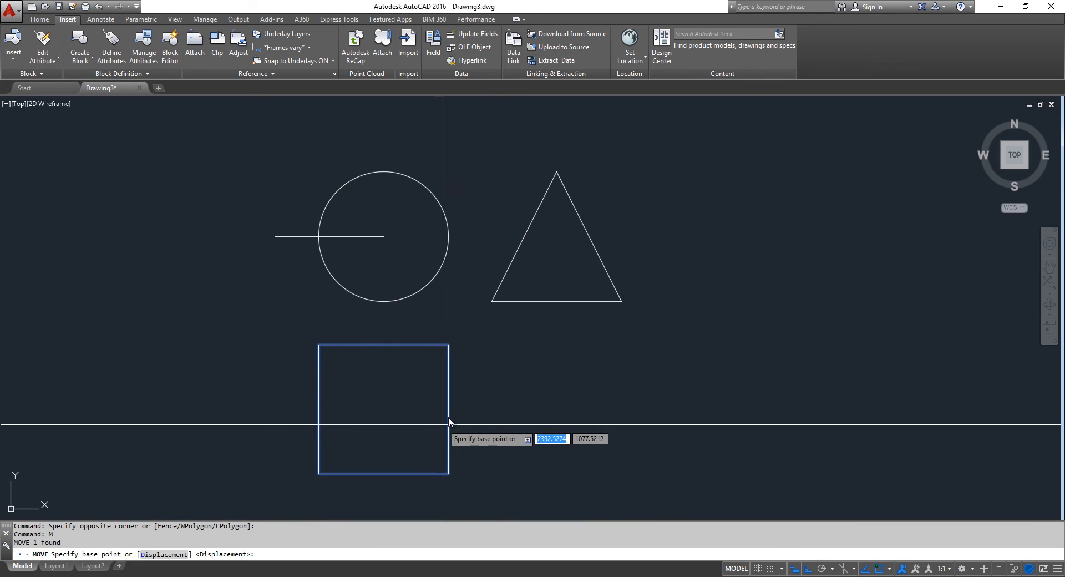
pyautogui.click(449, 410)
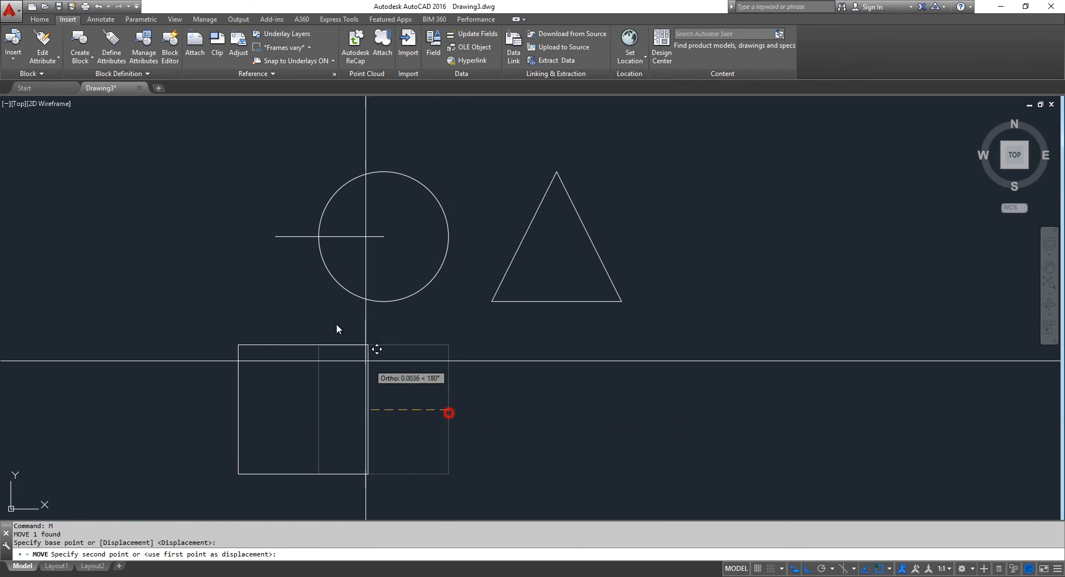
pyautogui.click(275, 236)
pyautogui.click(300, 235)
pyautogui.press('Delete')
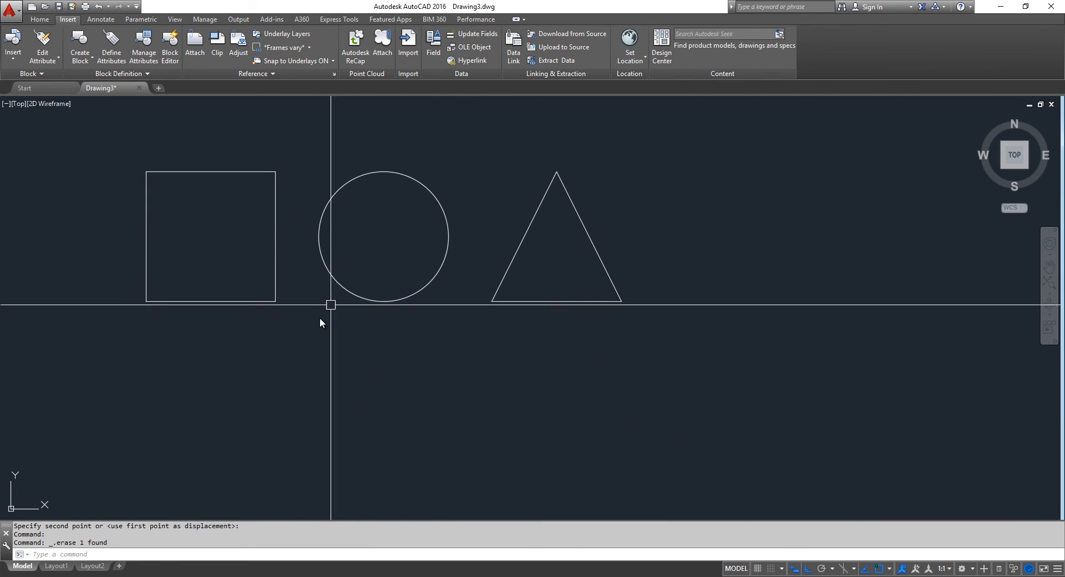
pyautogui.moveTo(289, 328); pyautogui.dragTo(467, 373, button='middle')
pyautogui.scroll(-2, 466, 372)
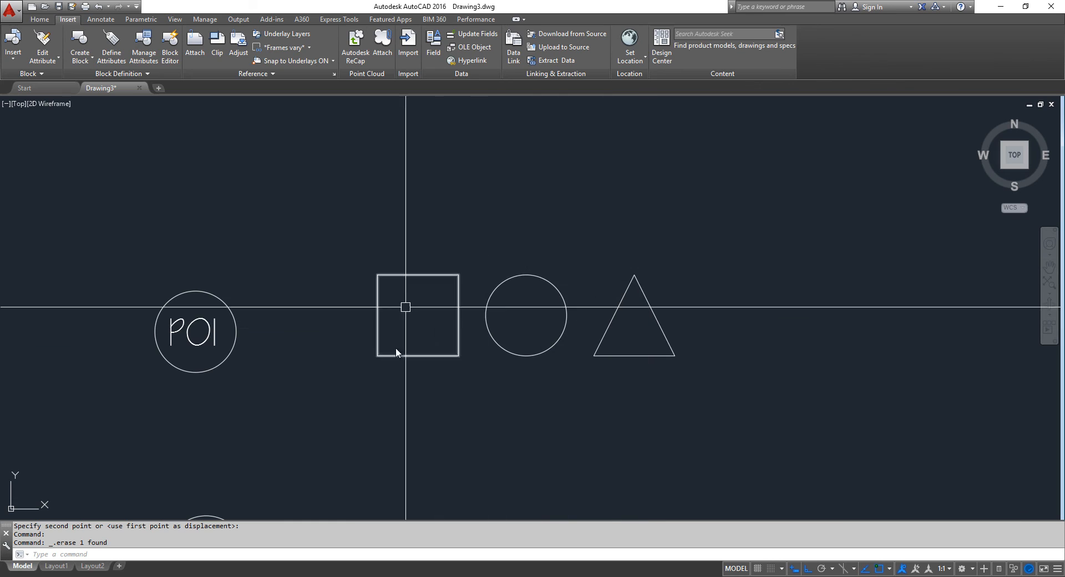
pyautogui.scroll(2, 483, 357)
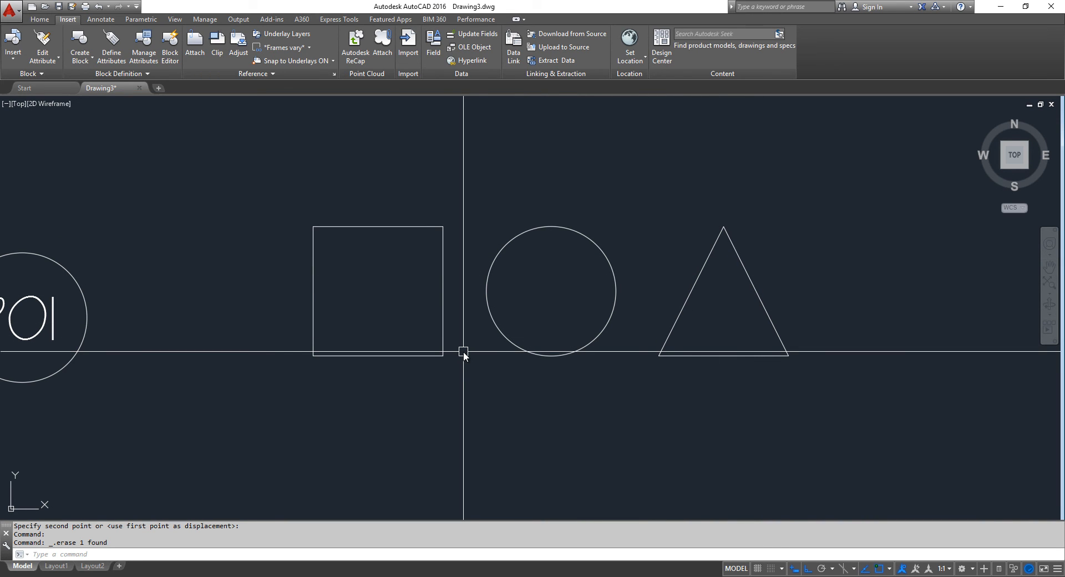
pyautogui.moveTo(179, 387); pyautogui.dragTo(303, 387, button='middle')
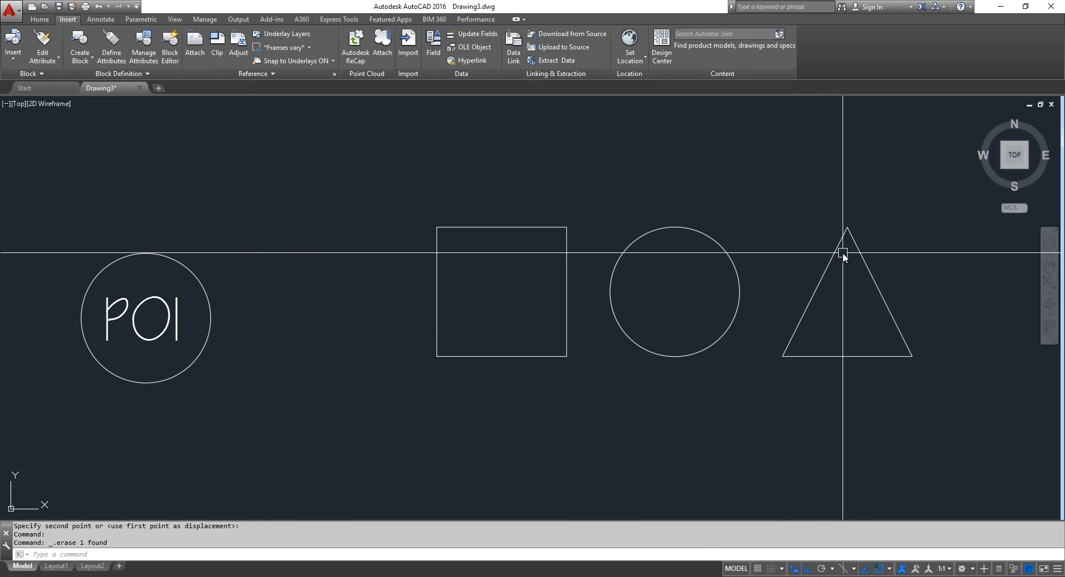
pyautogui.moveTo(804, 368); pyautogui.dragTo(515, 411, button='middle')
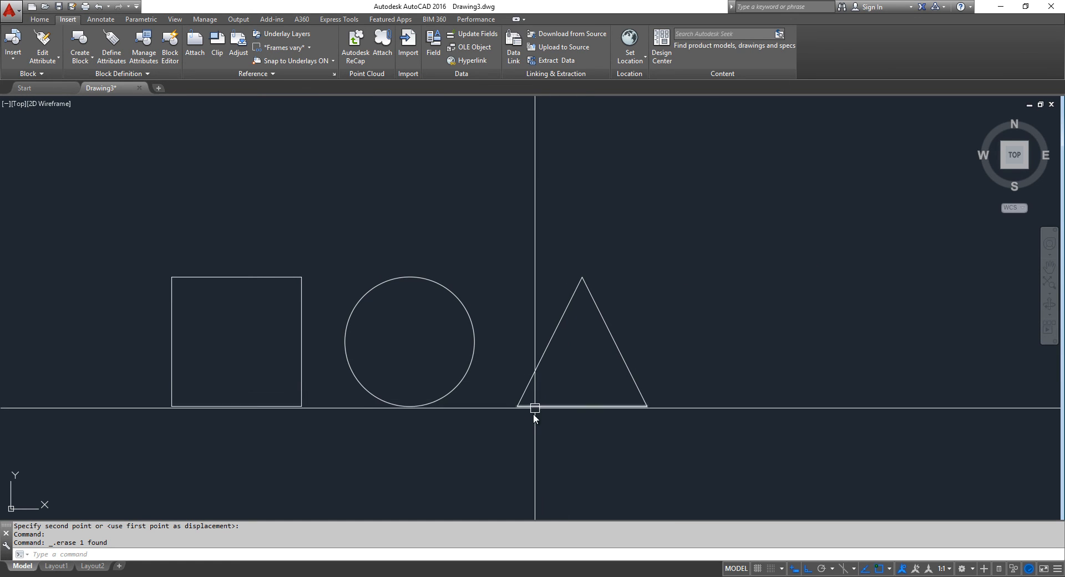
pyautogui.moveTo(393, 383); pyautogui.dragTo(480, 373, button='middle')
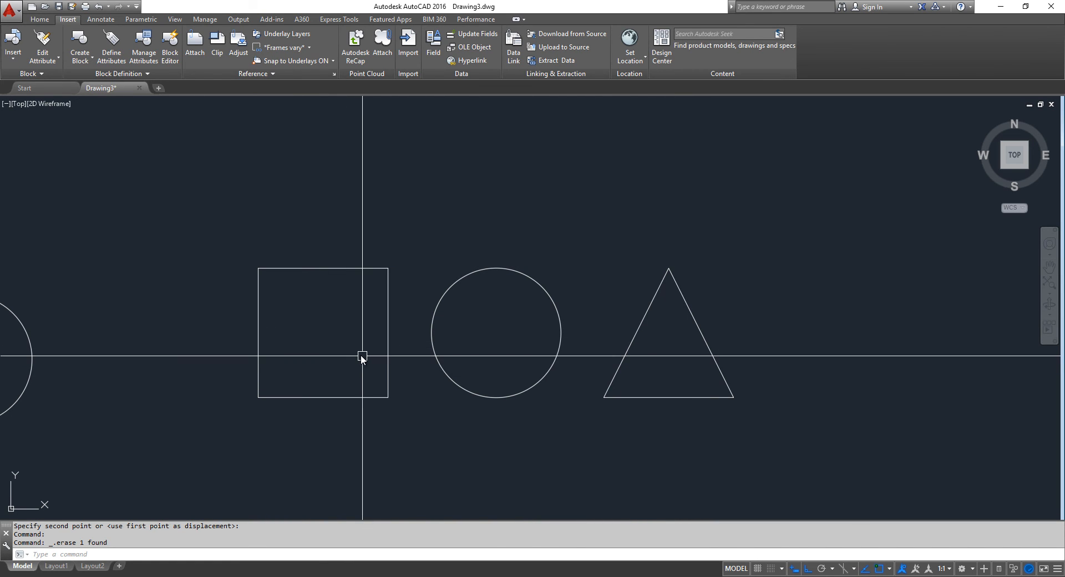
pyautogui.moveTo(298, 351); pyautogui.dragTo(360, 321, button='middle')
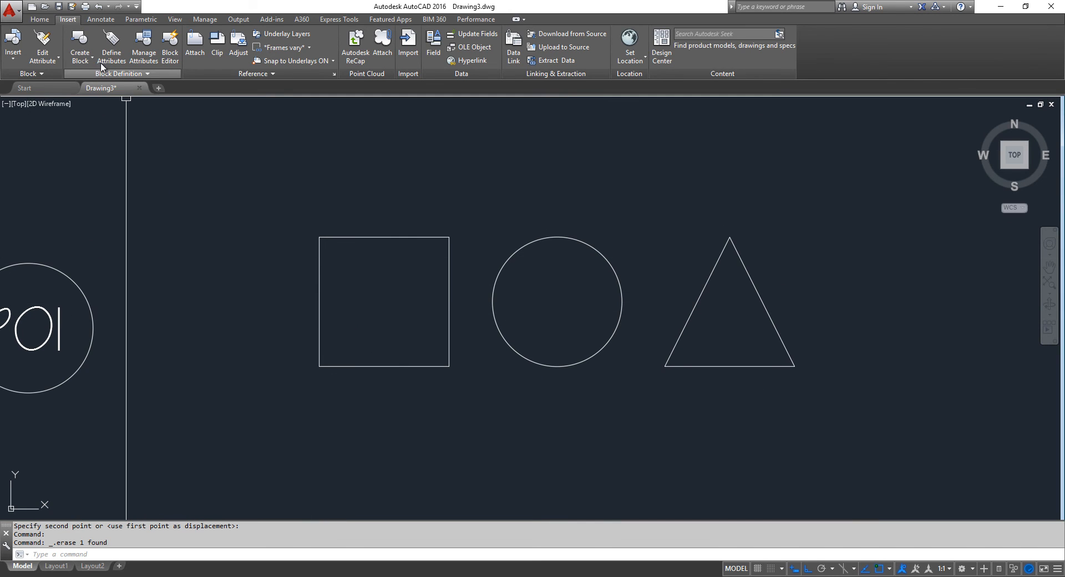
# Step: Define an attribute tagged MATERIAL_PISO with Middle justification and place it below and left of the square
pyautogui.click(115, 54)
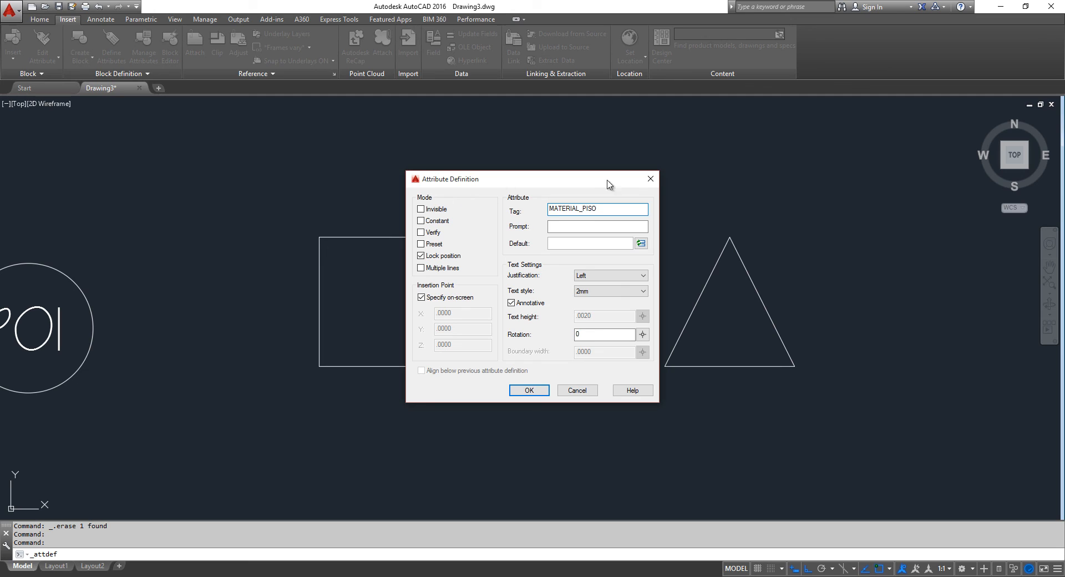
pyautogui.click(589, 276)
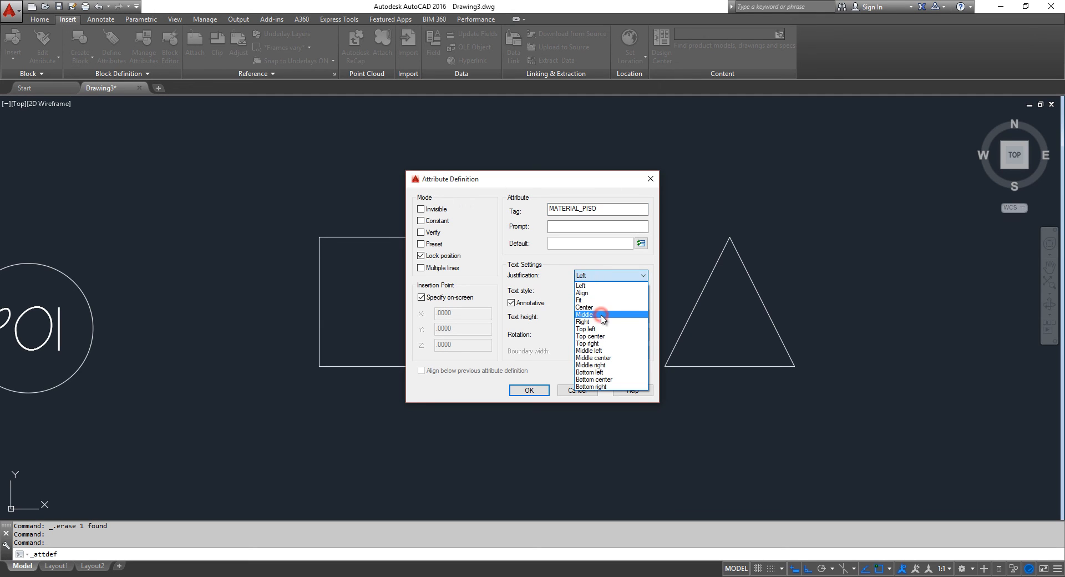
pyautogui.click(602, 314)
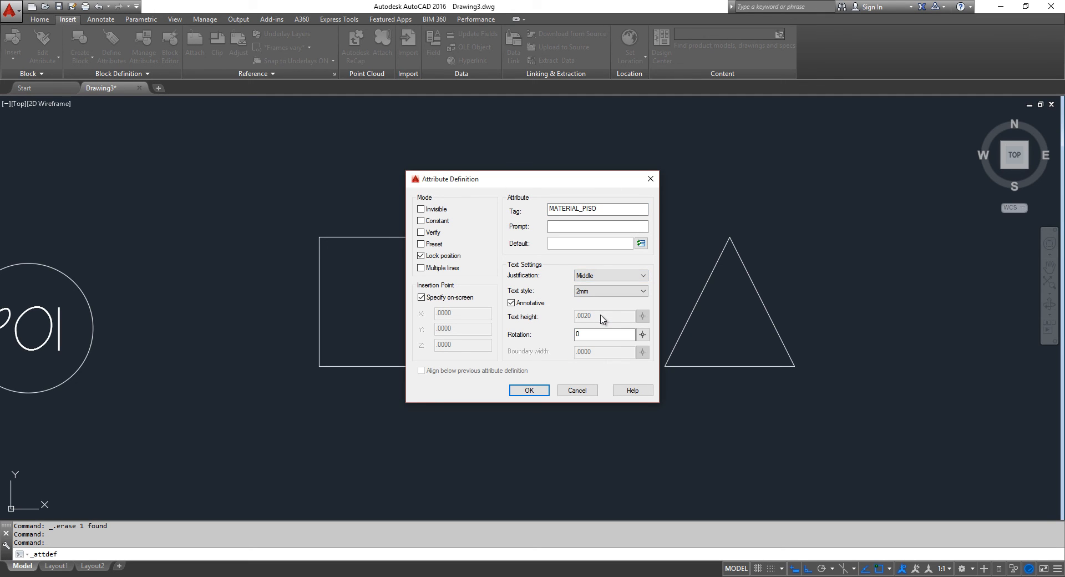
pyautogui.click(529, 391)
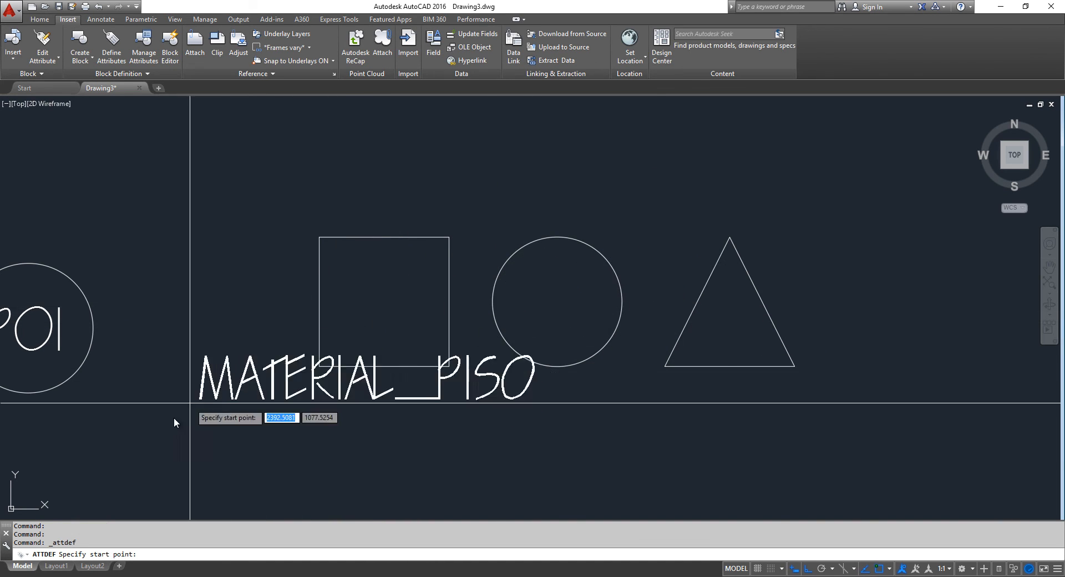
pyautogui.click(30, 502)
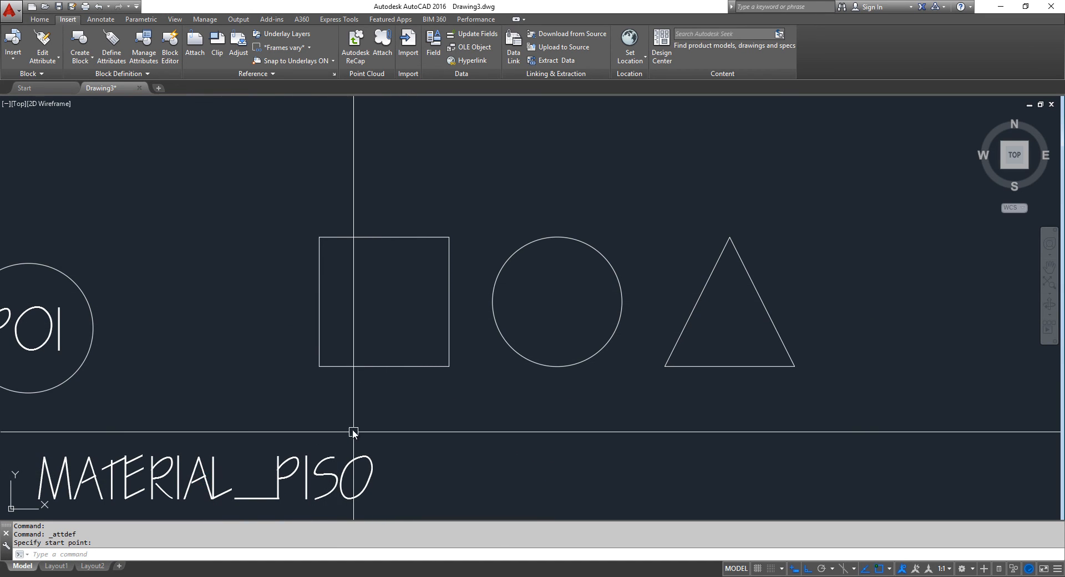
# Step: Draw a horizontal line across the square between the midpoints of its left and right edges
pyautogui.moveTo(354, 432); pyautogui.dragTo(374, 381, button='middle')
pyautogui.click(417, 455)
pyautogui.click(326, 400)
pyautogui.press('Escape')
pyautogui.press('Escape')
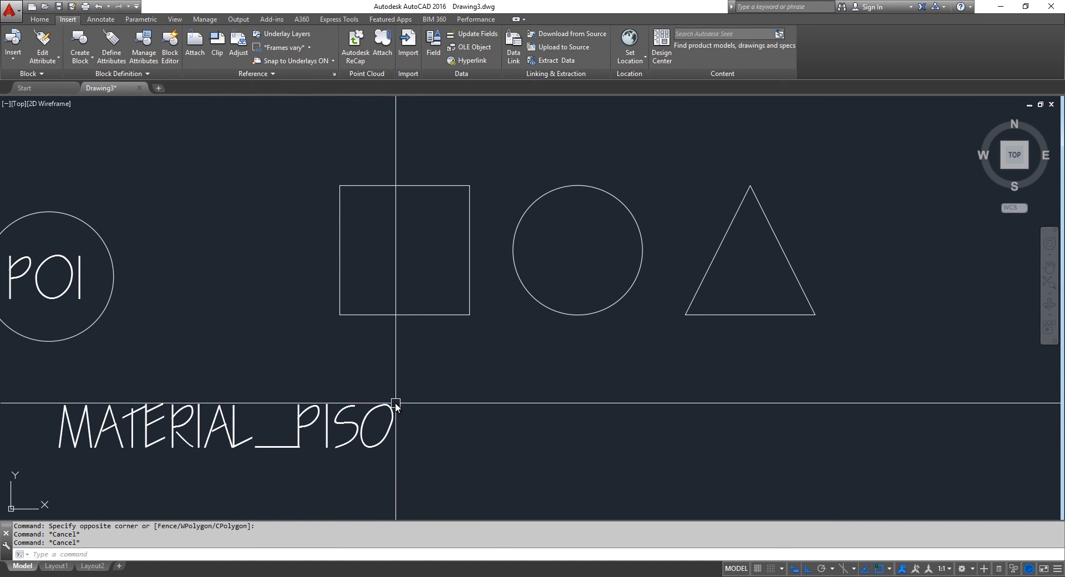
pyautogui.write('l')
pyautogui.press('Return')
pyautogui.click(340, 249)
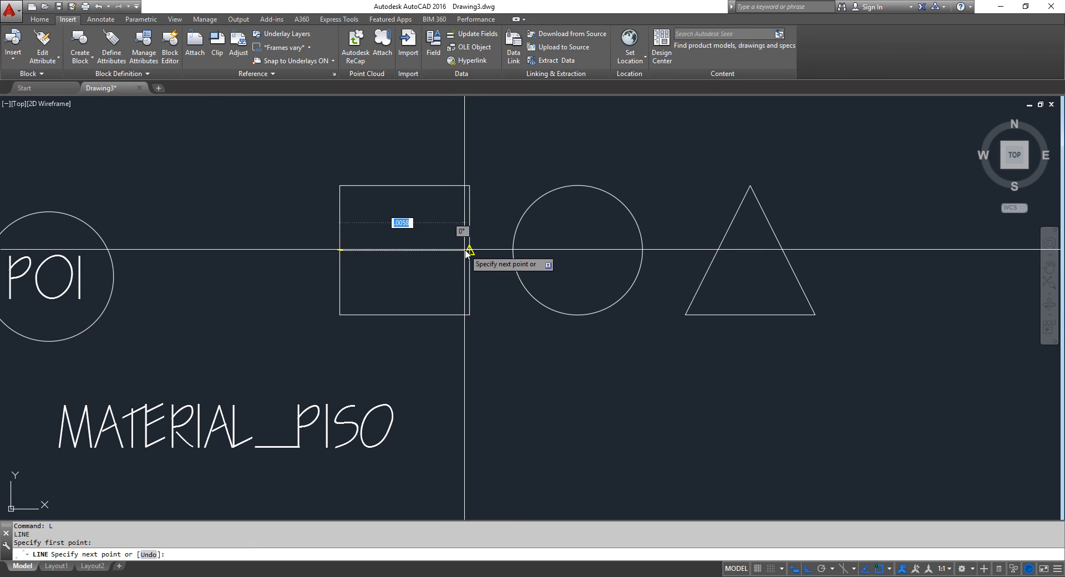
pyautogui.click(469, 251)
pyautogui.press('Escape')
# Step: Move the MATERIAL_PISO attribute to the midpoint of the square's horizontal line, and delete that line
pyautogui.click(430, 436)
pyautogui.click(317, 393)
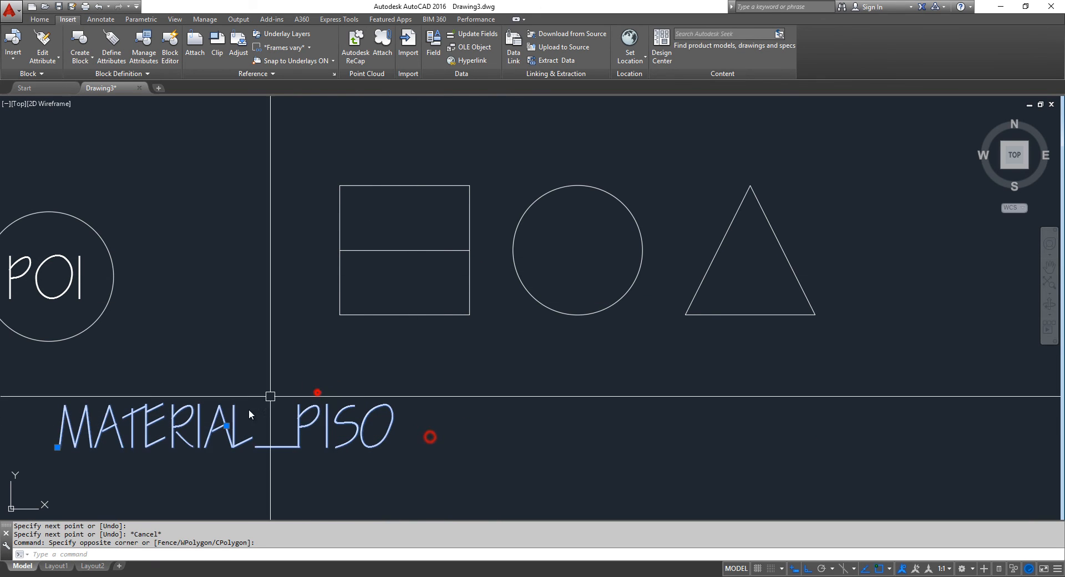
pyautogui.click(226, 426)
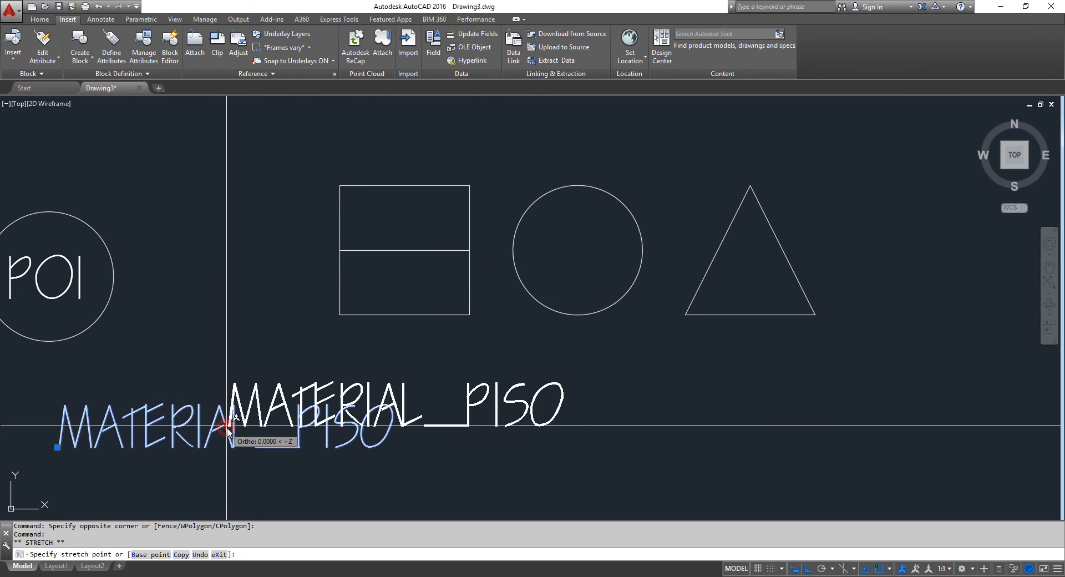
pyautogui.press('Escape')
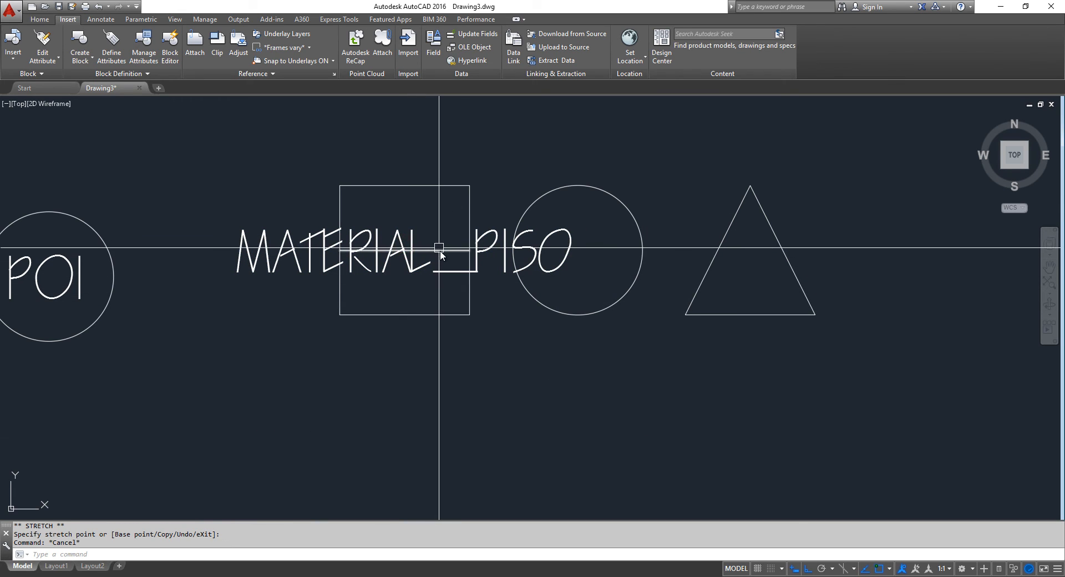
pyautogui.click(441, 251)
pyautogui.press('Delete')
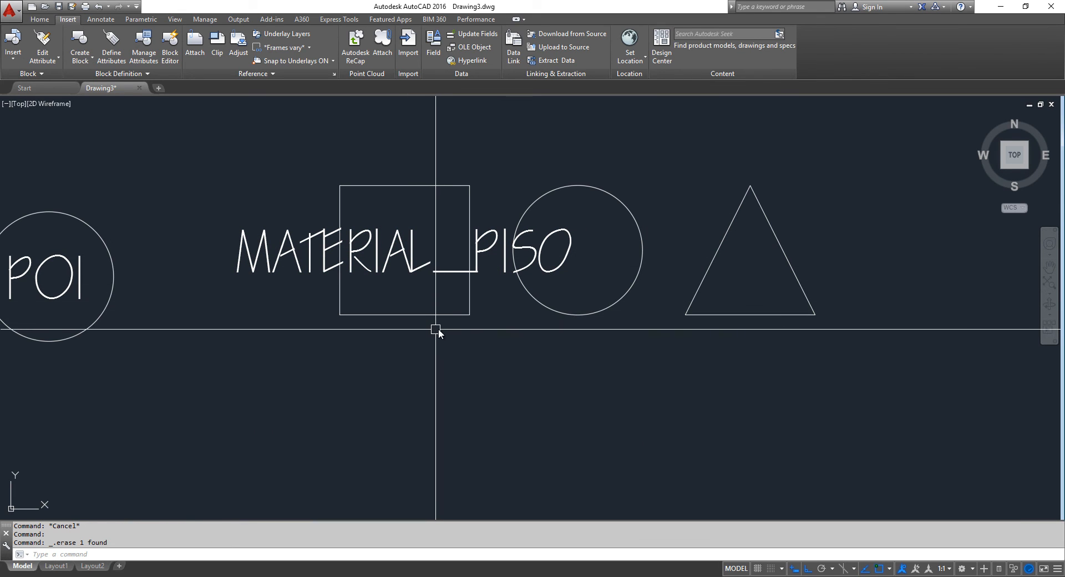
# Step: Draw a vertical line from the triangle's apex to its base's midpoint and select that line
pyautogui.moveTo(563, 283); pyautogui.dragTo(474, 339, button='middle')
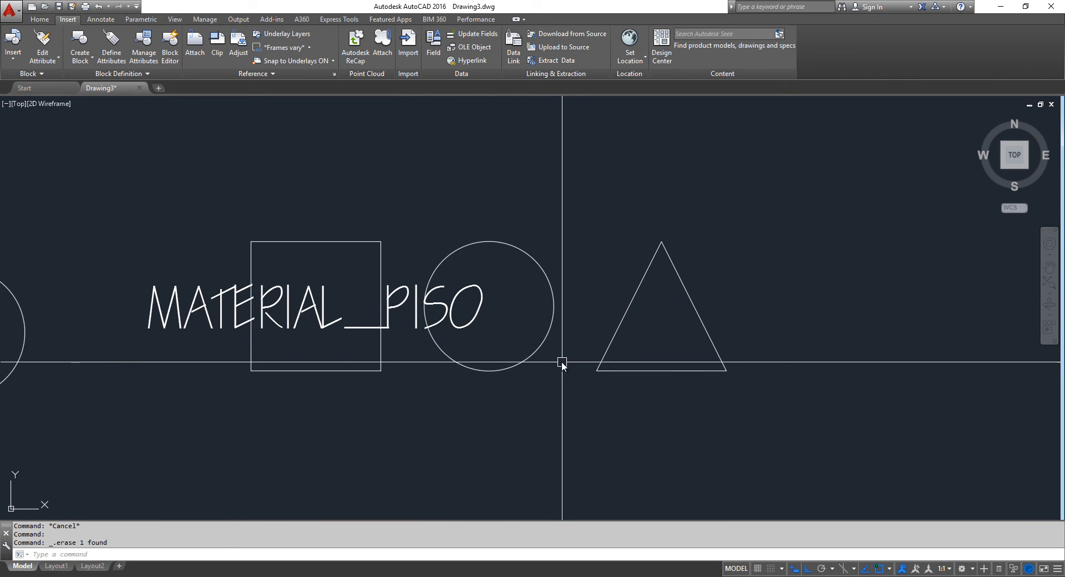
pyautogui.write('l')
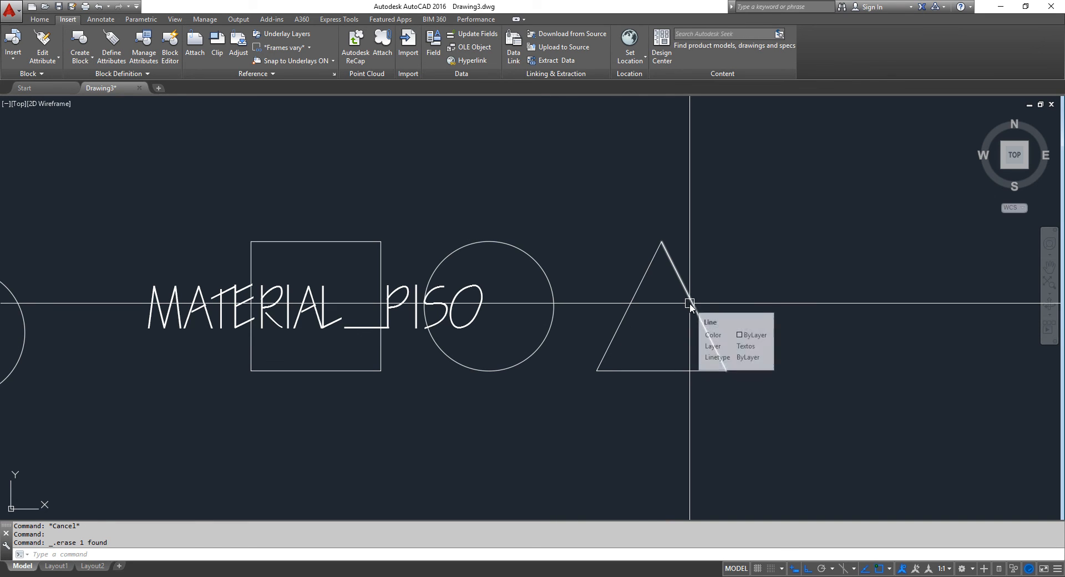
pyautogui.press('Return')
pyautogui.click(661, 242)
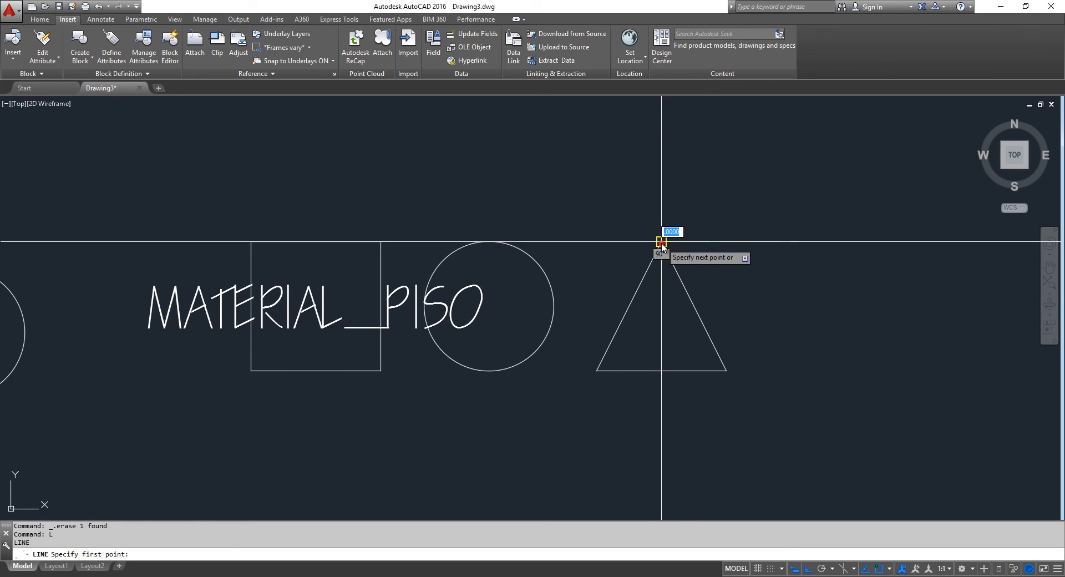
pyautogui.click(662, 370)
pyautogui.press('Return')
pyautogui.click(661, 320)
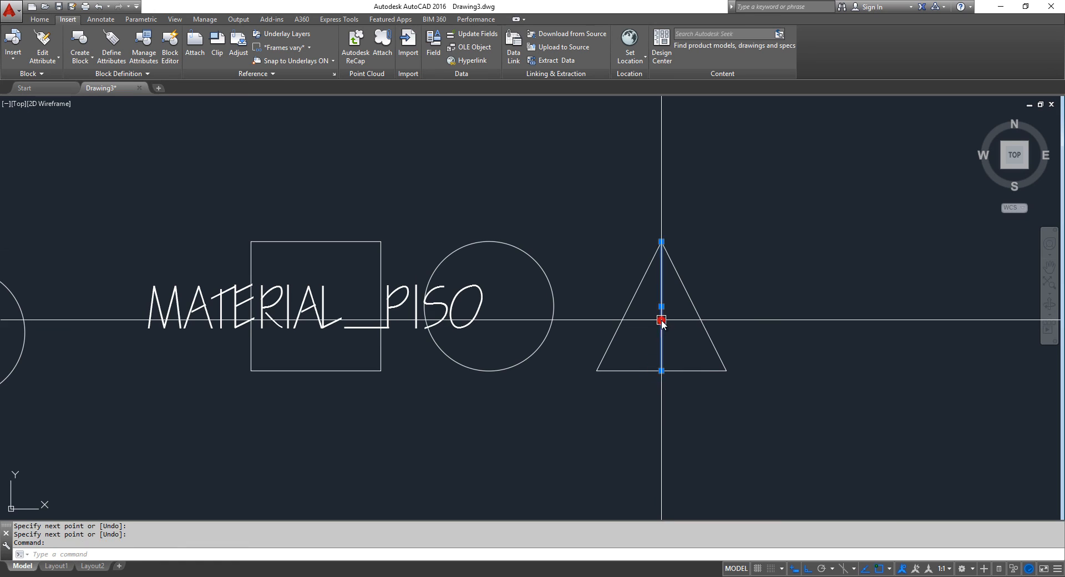
# Step: Draw two lines inside the triangle, each from a base corner to the midpoint of the opposite side
pyautogui.write('l')
pyautogui.press('Return')
pyautogui.click(597, 370)
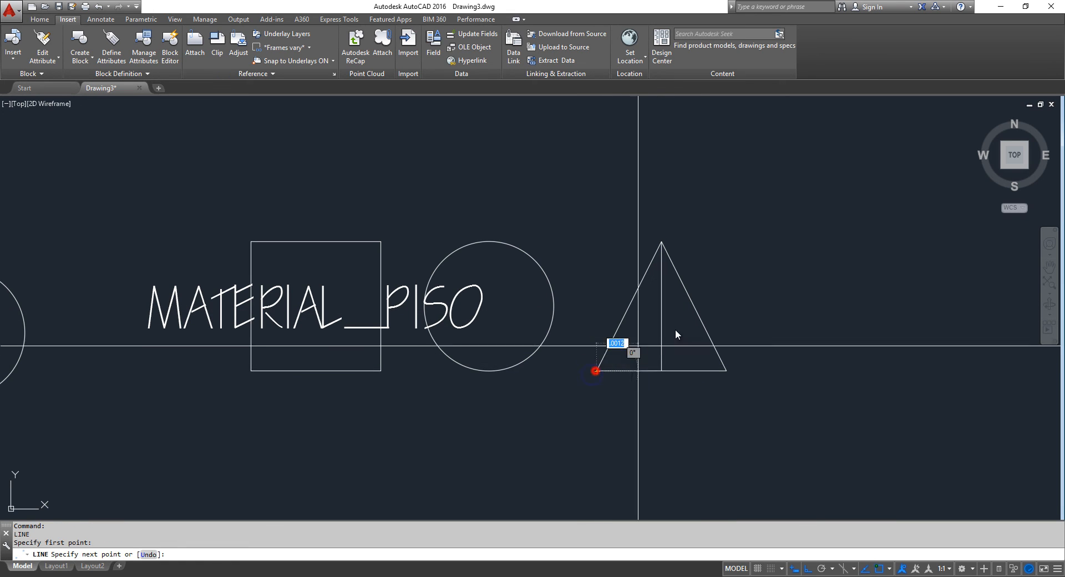
pyautogui.click(693, 307)
pyautogui.press('Return')
pyautogui.press('Return')
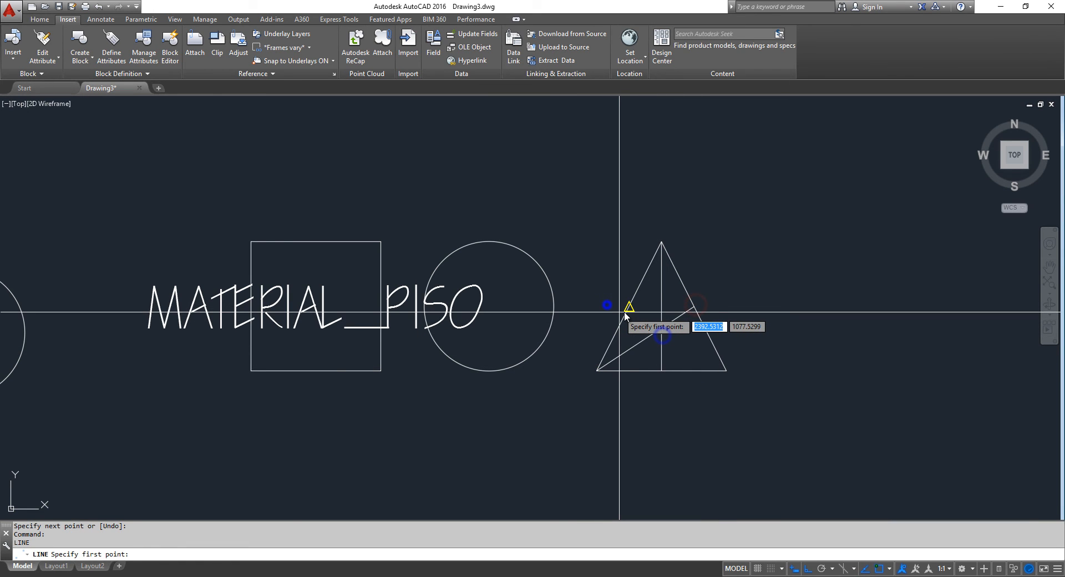
pyautogui.click(626, 312)
pyautogui.click(727, 371)
pyautogui.press('Escape')
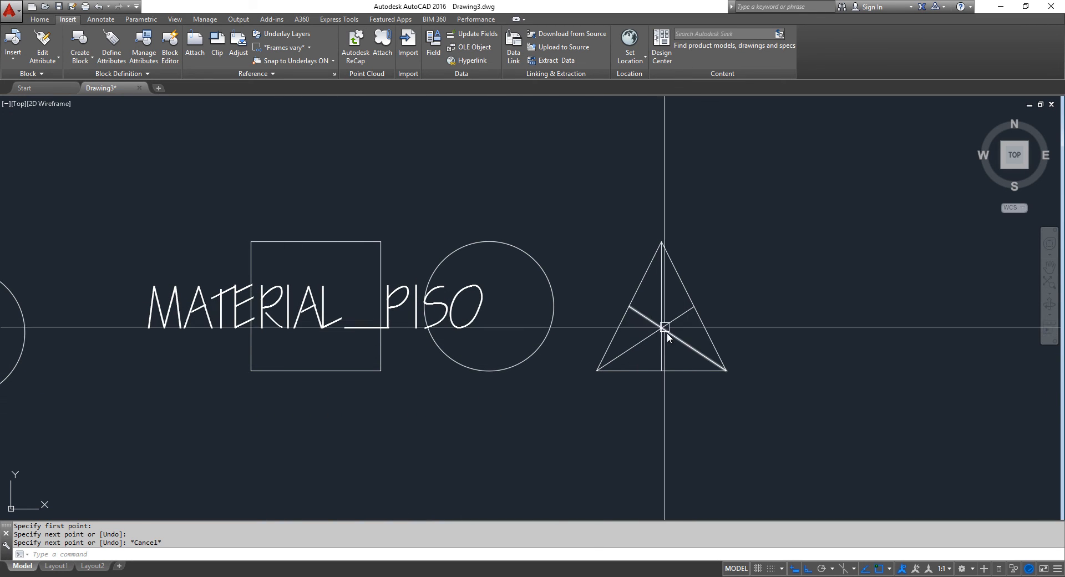
# Step: Define an attribute tagged MATERIAL_PAREDE with Middle justification and place it at the circle's center
pyautogui.click(103, 61)
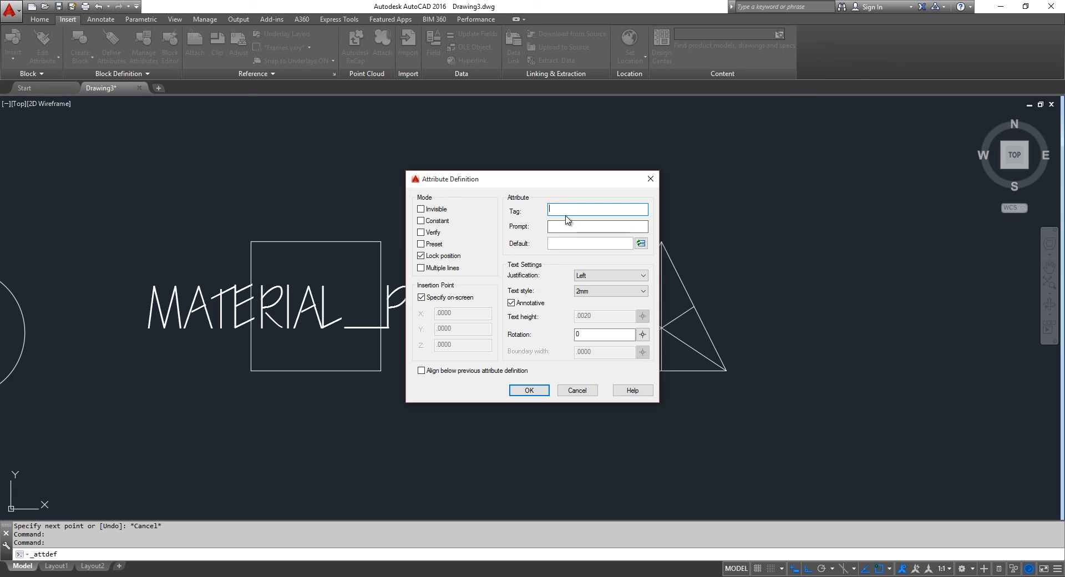
pyautogui.write('MATERIAL_PAREDE')
pyautogui.click(600, 277)
pyautogui.click(592, 315)
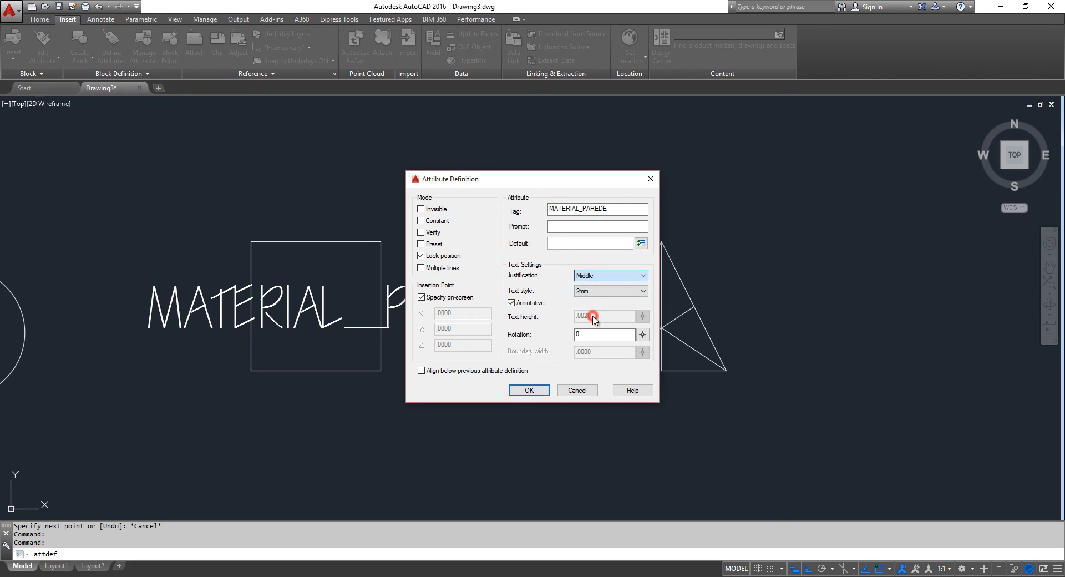
pyautogui.click(530, 390)
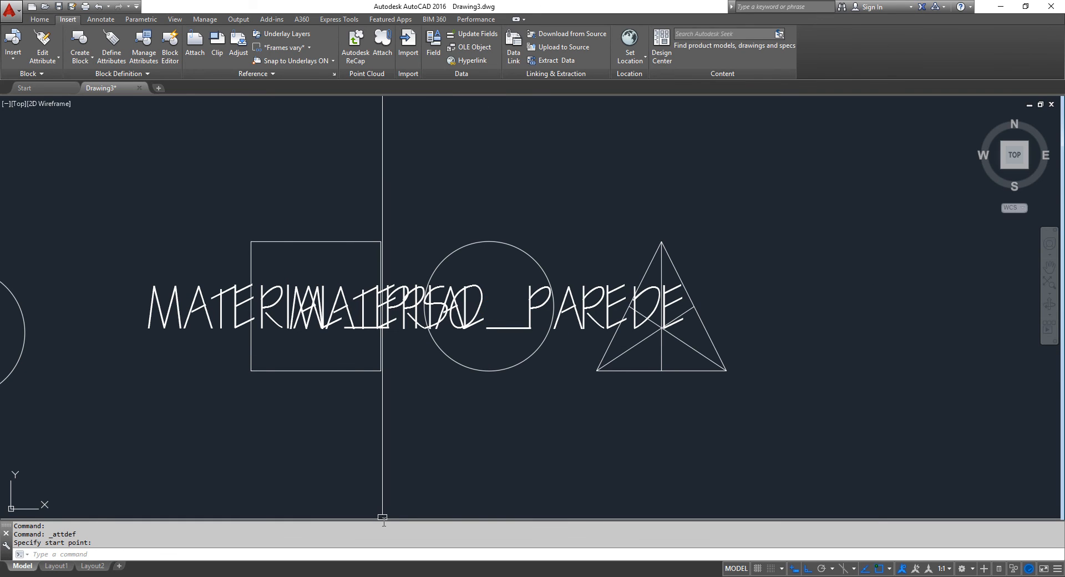
# Step: Define an attribute tagged MATERIAL_TETO with Middle justification and place it where the triangle's three inner lines intersect
pyautogui.click(110, 53)
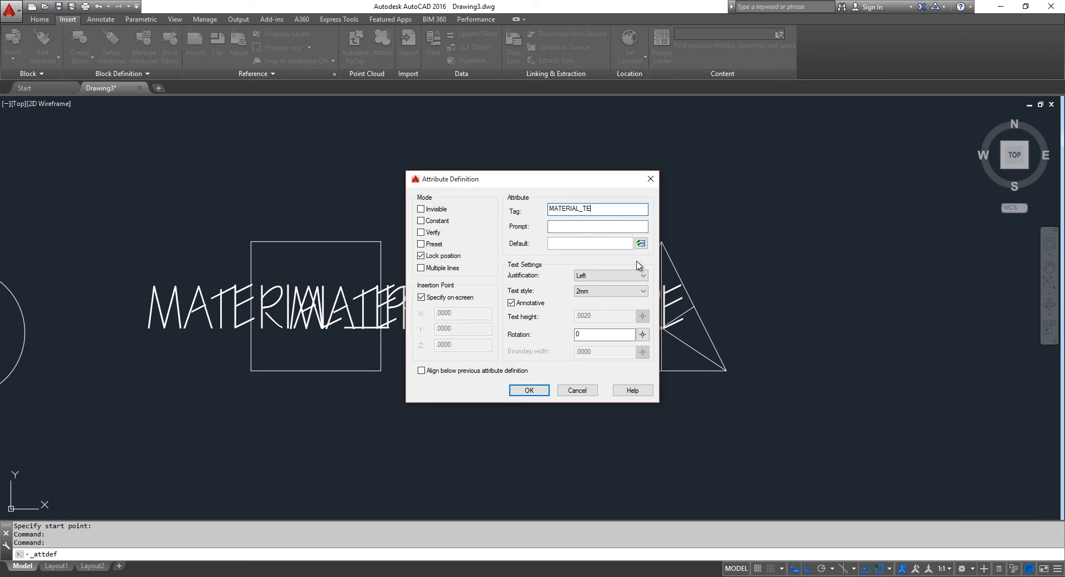
pyautogui.click(607, 276)
pyautogui.click(602, 314)
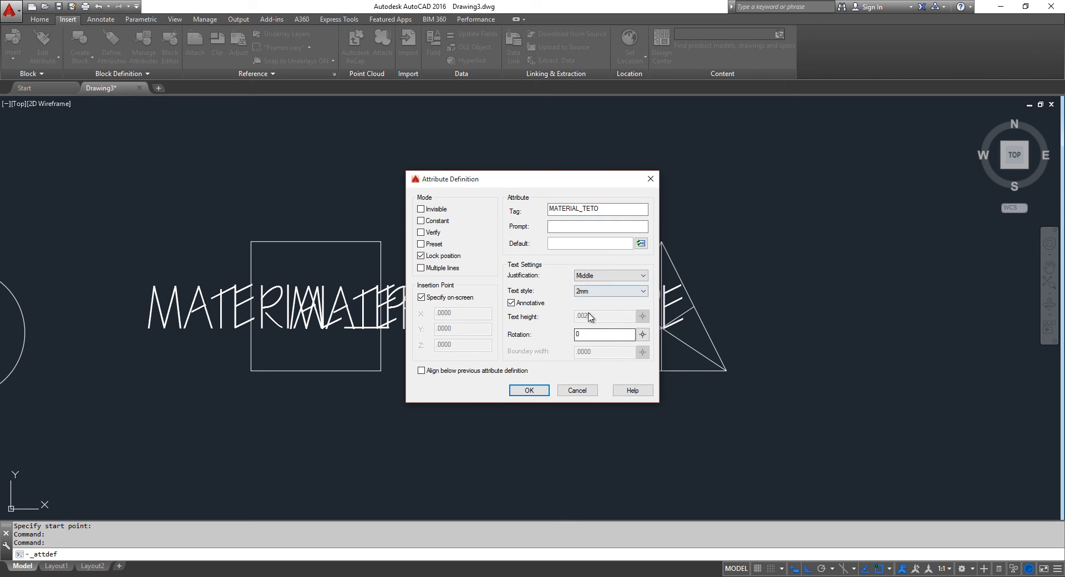
pyautogui.click(529, 391)
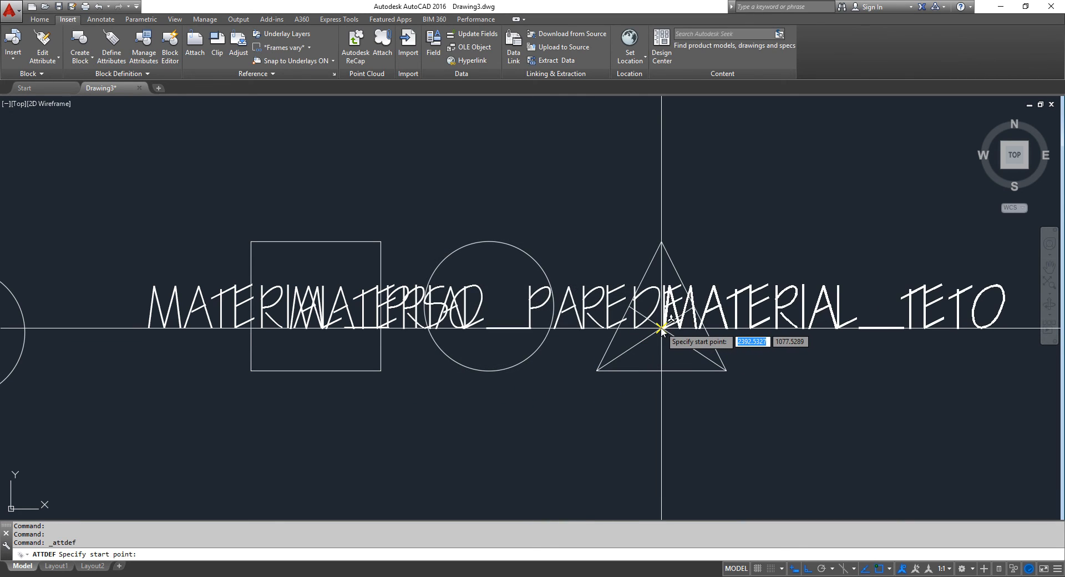
pyautogui.click(661, 332)
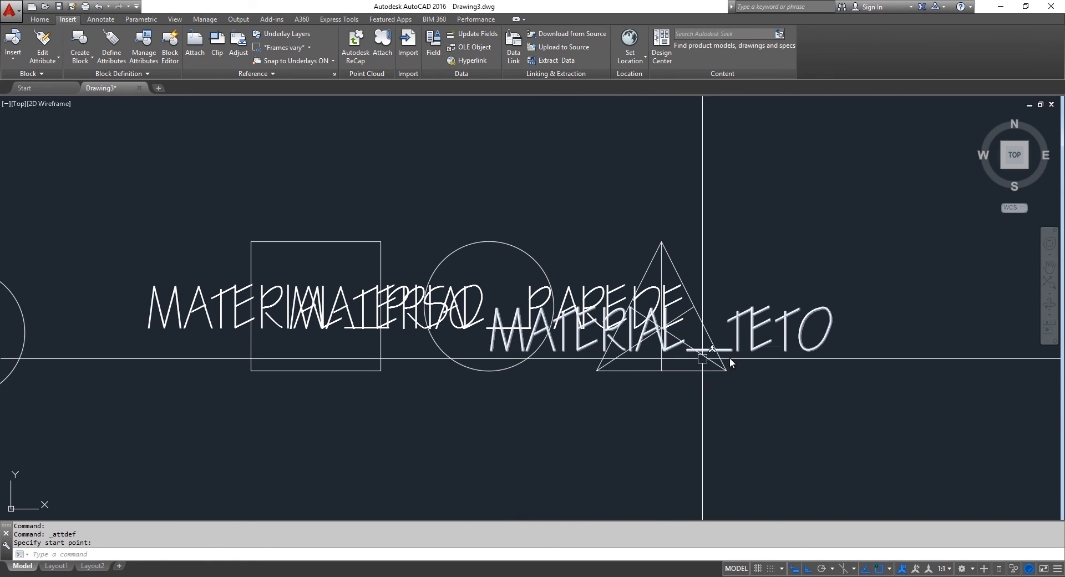
pyautogui.scroll(2, 714, 292)
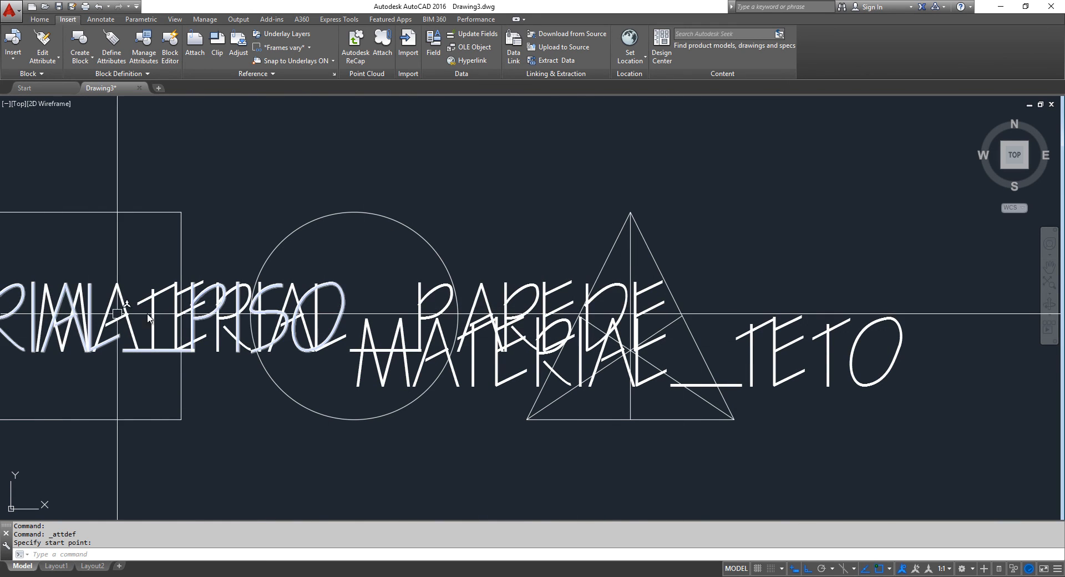
pyautogui.moveTo(433, 395); pyautogui.dragTo(596, 238, button='middle')
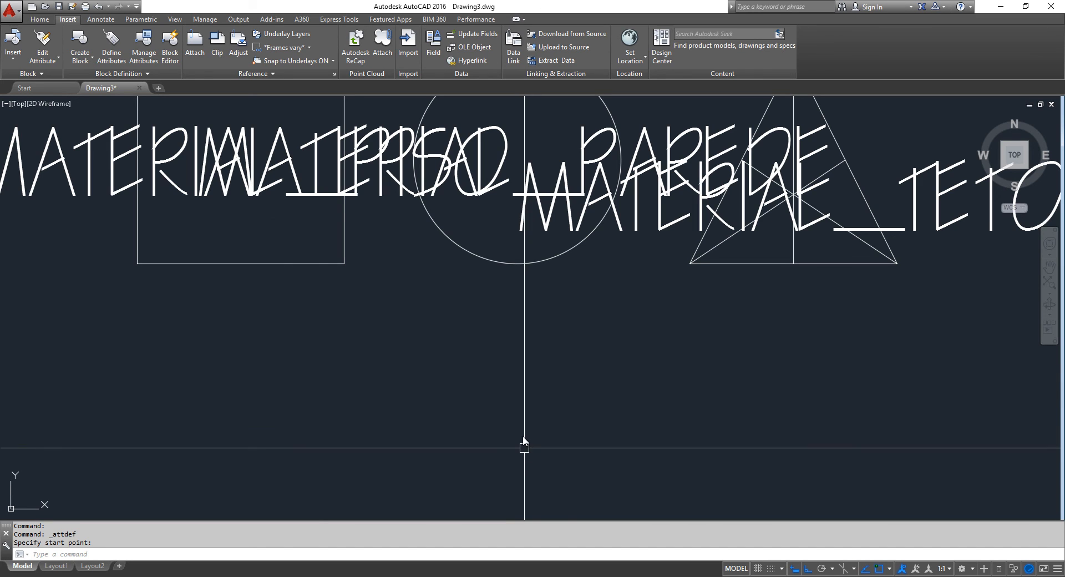
pyautogui.scroll(-2, 583, 340)
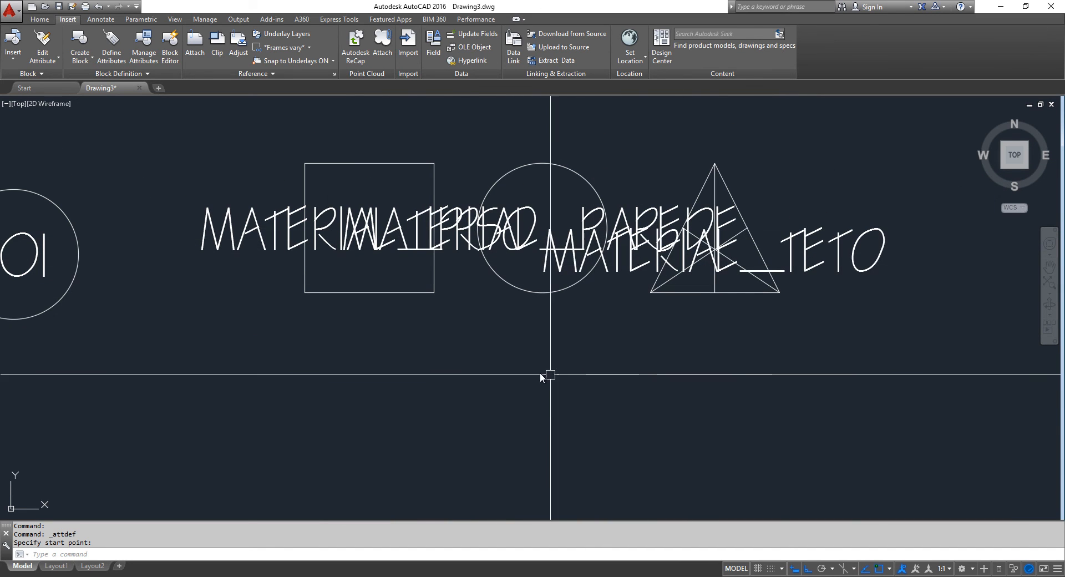
pyautogui.press('Escape')
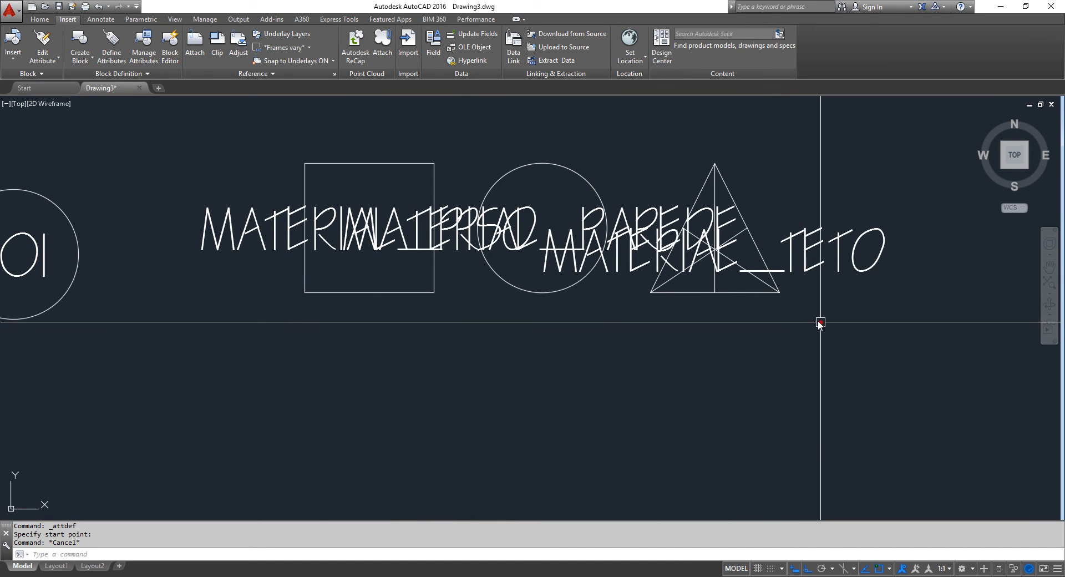
pyautogui.click(821, 322)
pyautogui.press('Escape')
pyautogui.press('Escape')
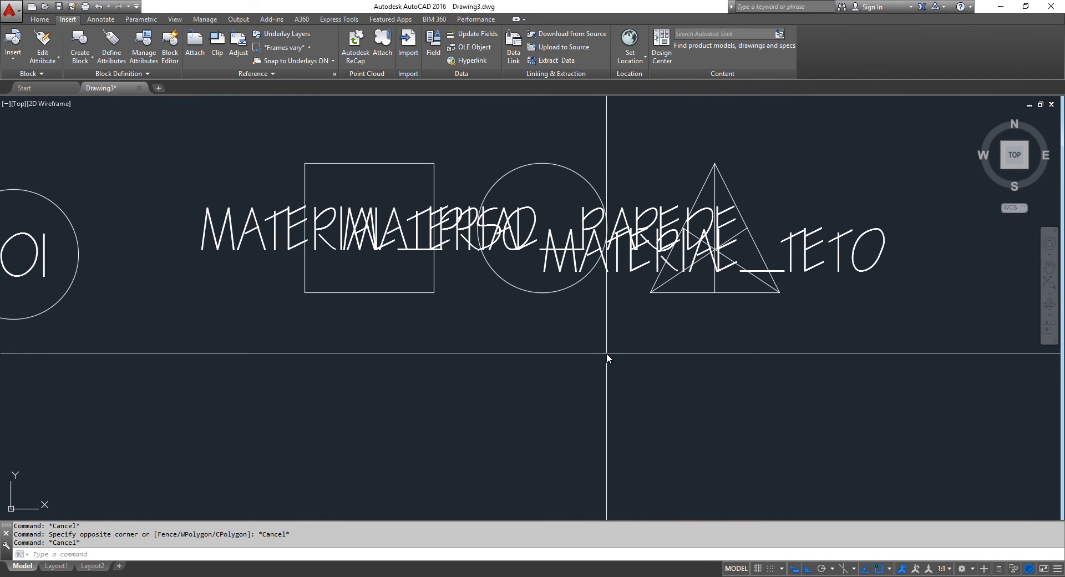
# Step: Draw a vertical line .005 long downward from the circle's center
pyautogui.write('L')
pyautogui.press('Return')
pyautogui.click(542, 227)
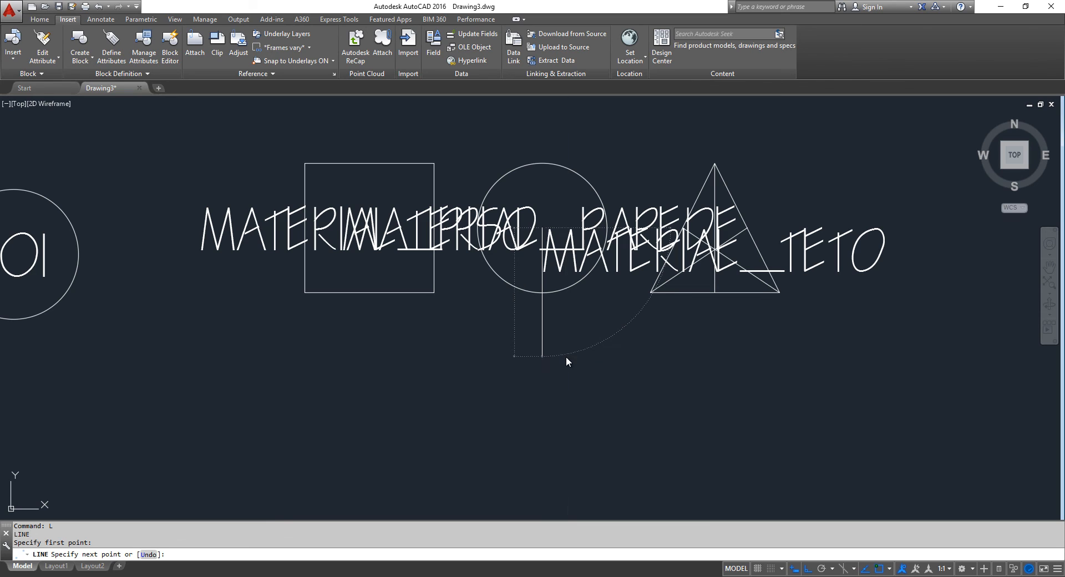
pyautogui.write('.005')
pyautogui.press('Return')
pyautogui.press('Escape')
# Step: Move the triangle, its inner lines and the MATERIAL_TETO attribute so the apex sits on the lower end of the circle's vertical line
pyautogui.click(821, 319)
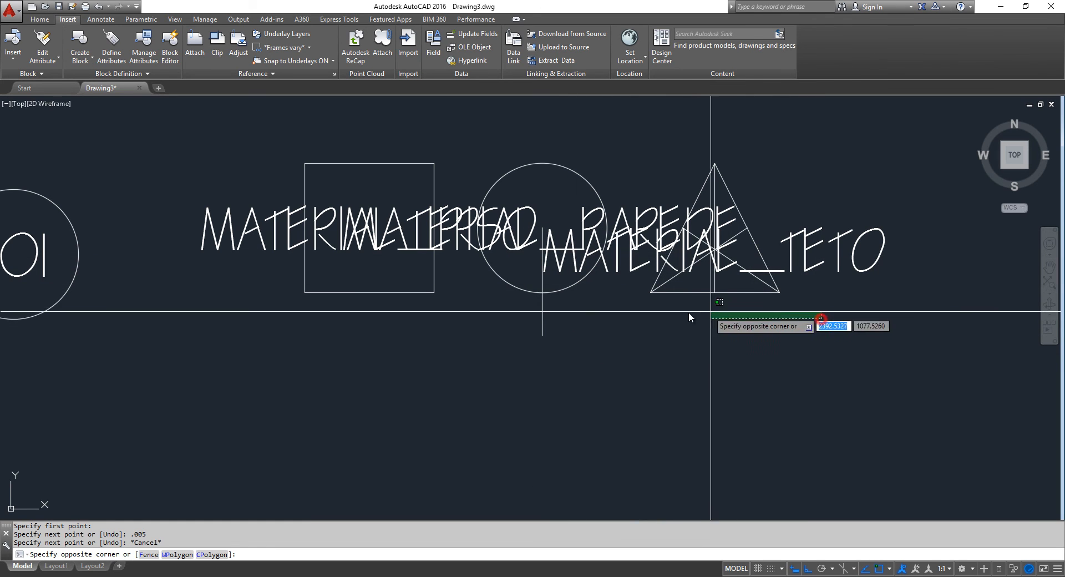
pyautogui.click(623, 280)
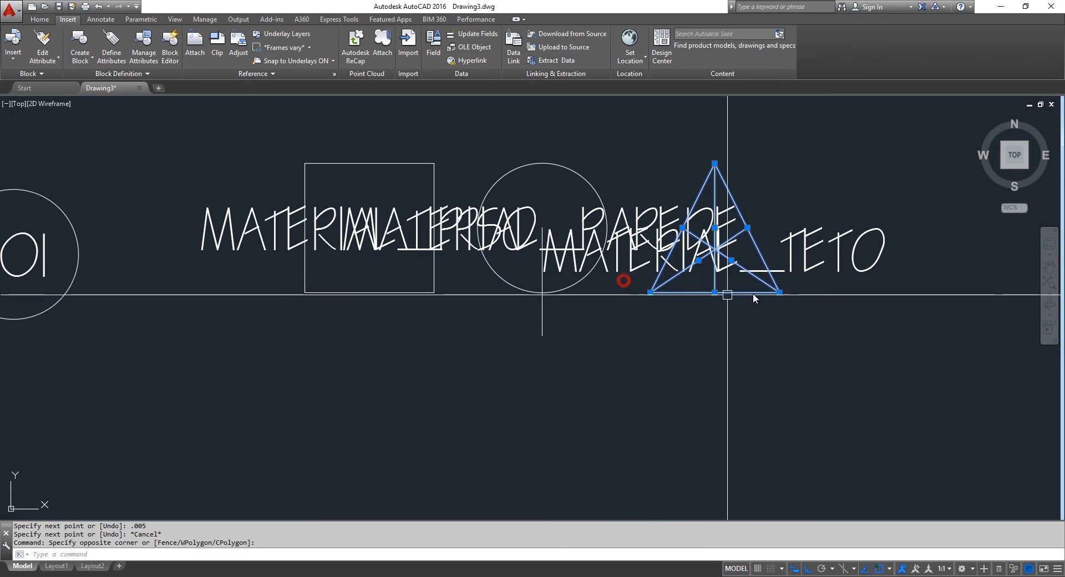
pyautogui.click(825, 309)
pyautogui.click(801, 207)
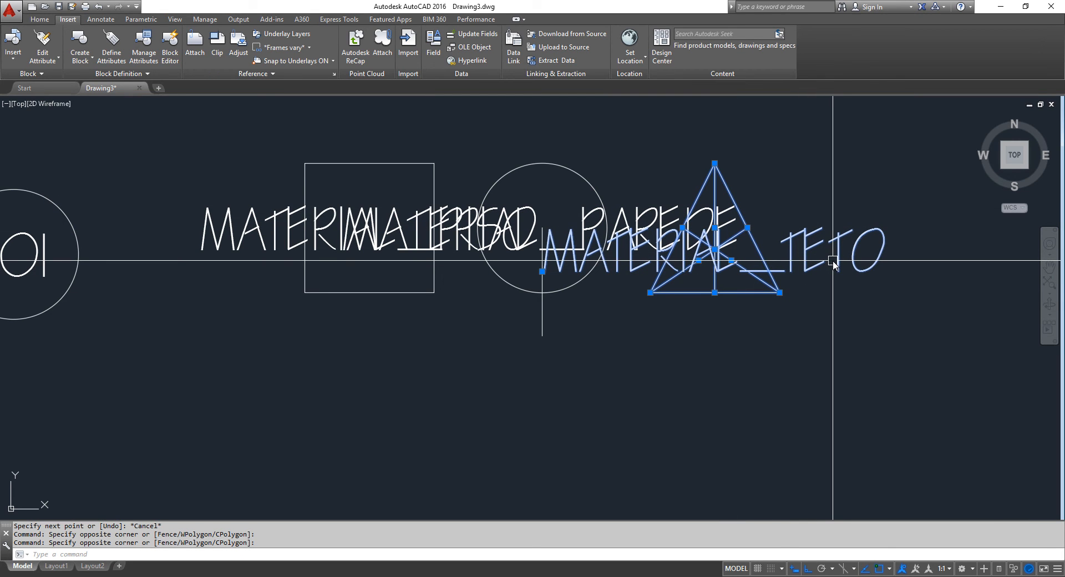
pyautogui.write('M')
pyautogui.press('Return')
pyautogui.click(715, 163)
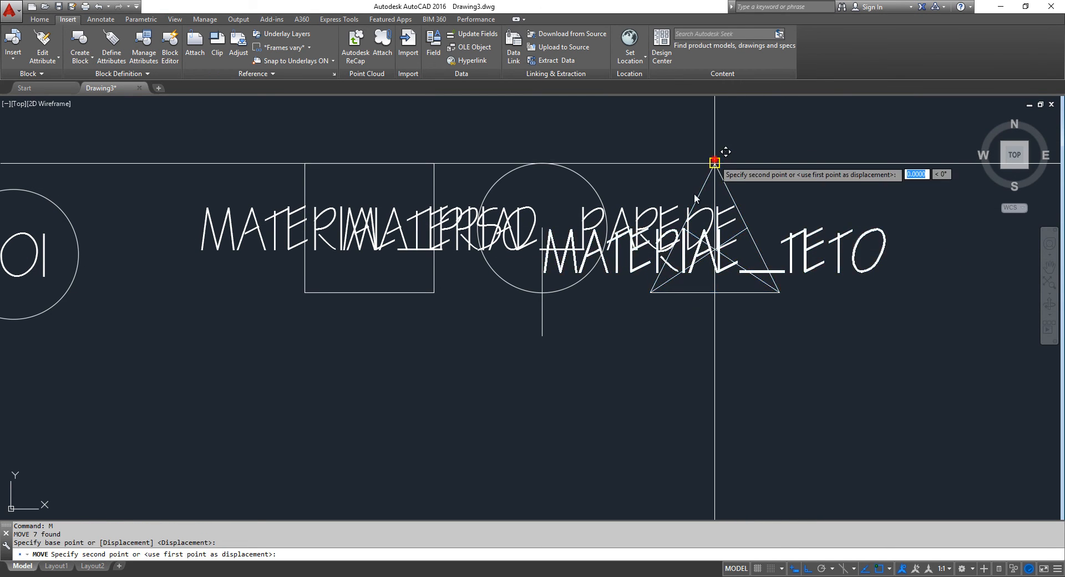
pyautogui.click(543, 337)
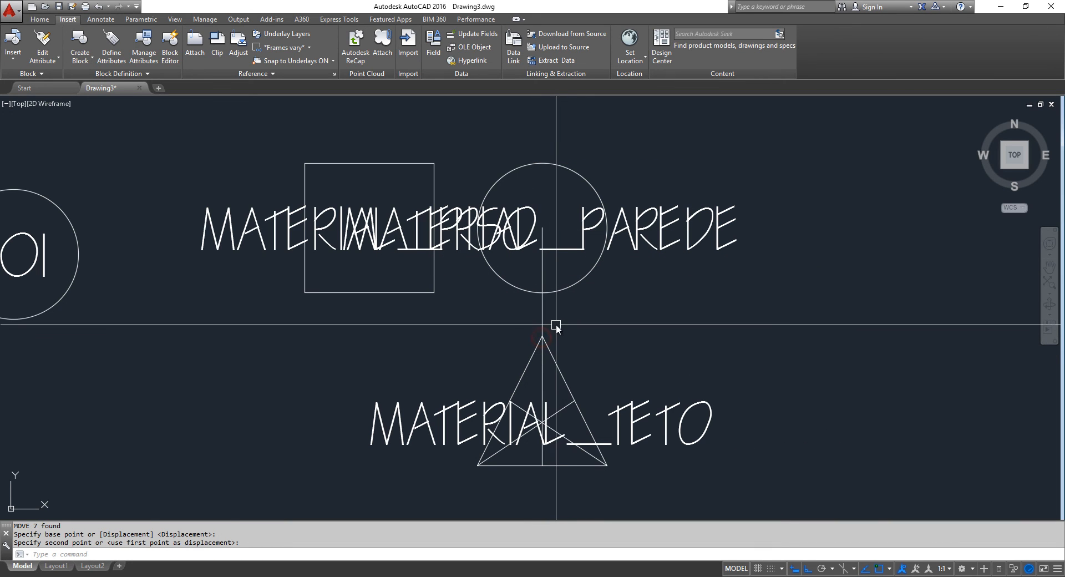
# Step: Delete the vertical helper line between the circle and the triangle's apex
pyautogui.press('Escape')
pyautogui.click(555, 321)
pyautogui.click(521, 310)
pyautogui.press('Delete')
# Step: Delete the three construction lines inside the triangle
pyautogui.scroll(-1, 537, 326)
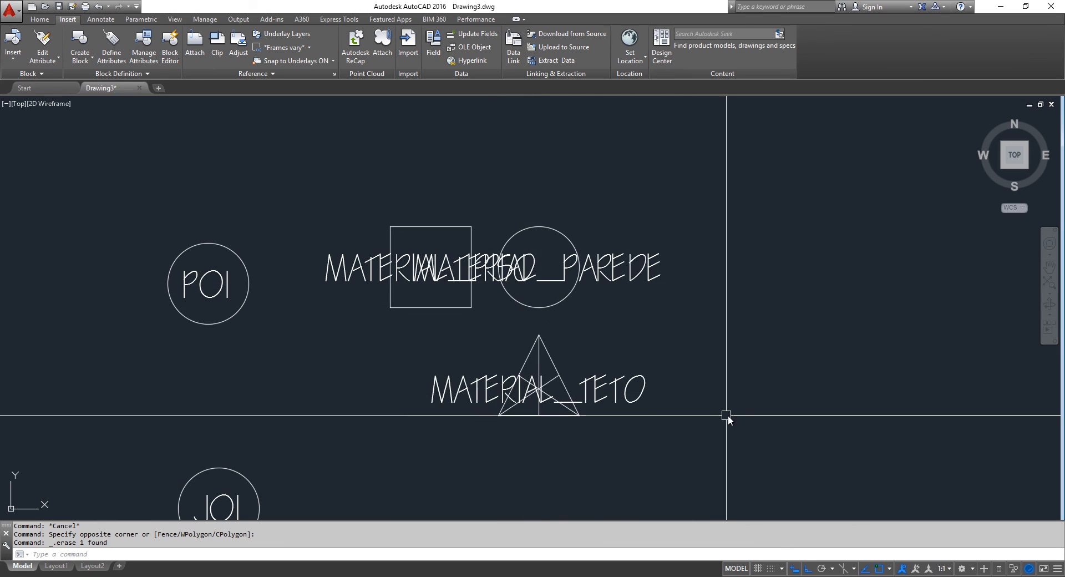
pyautogui.scroll(2, 583, 409)
pyautogui.scroll(2, 518, 340)
pyautogui.click(512, 335)
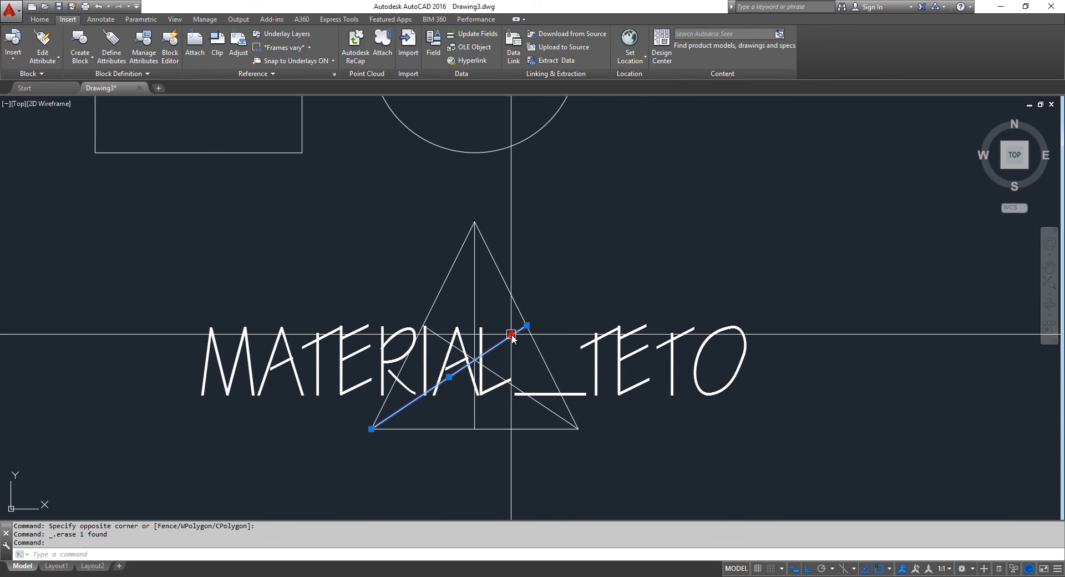
pyautogui.click(557, 415)
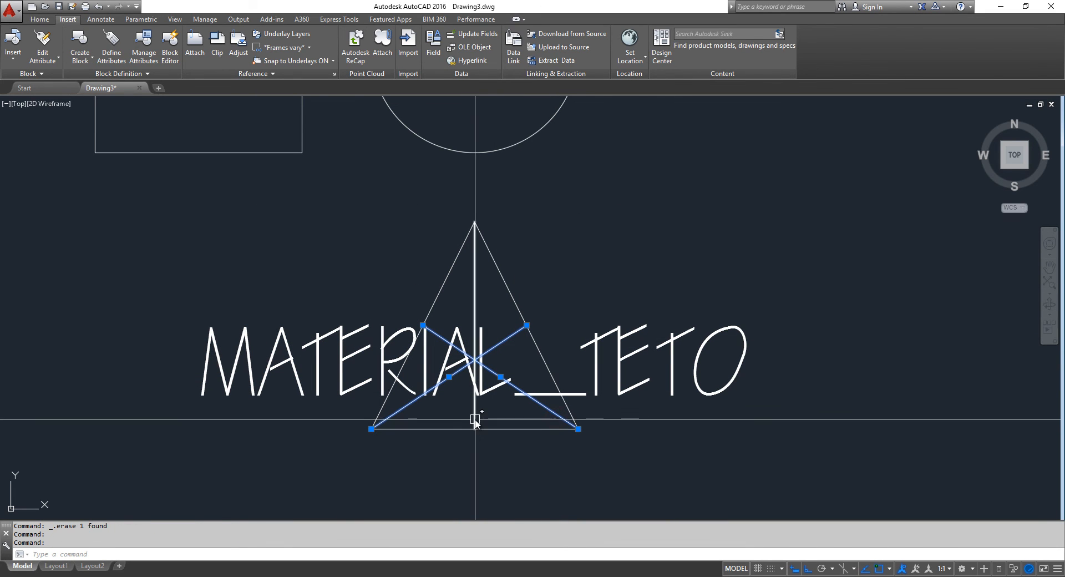
pyautogui.click(475, 420)
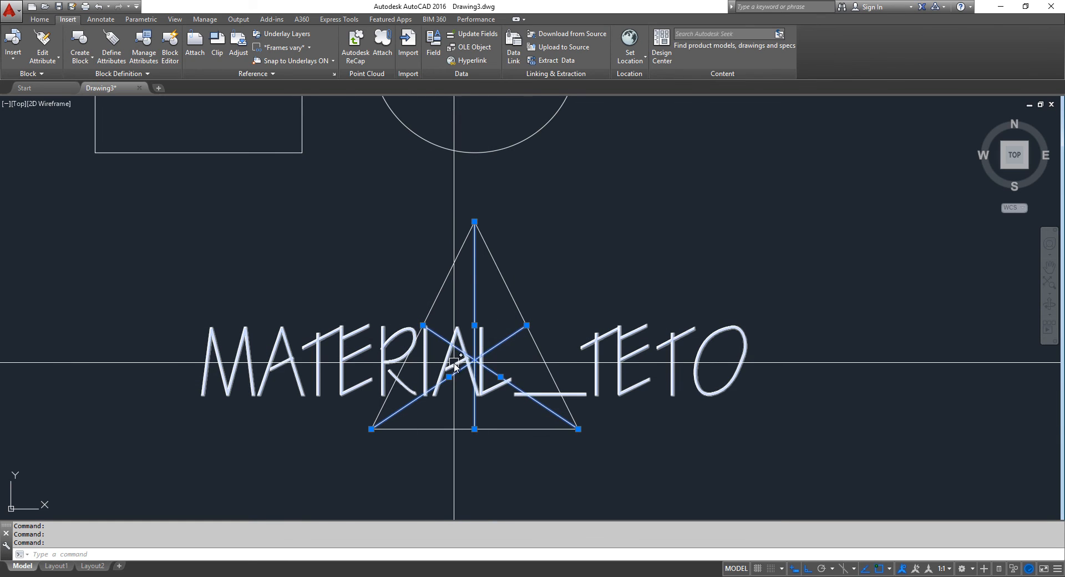
pyautogui.press('Delete')
# Step: Create an annotative block named IND_MATERIAL from the square, circle, triangle and their three attributes, with the circle's center as base point
pyautogui.scroll(-5, 277, 410)
pyautogui.moveTo(265, 428); pyautogui.dragTo(411, 420, button='middle')
pyautogui.scroll(2, 301, 218)
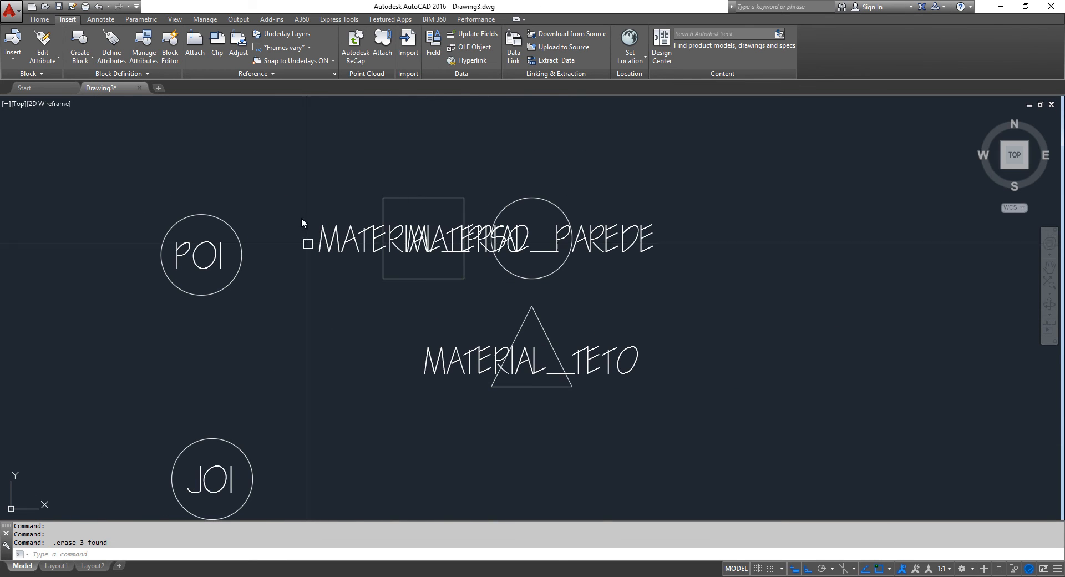
pyautogui.click(284, 155)
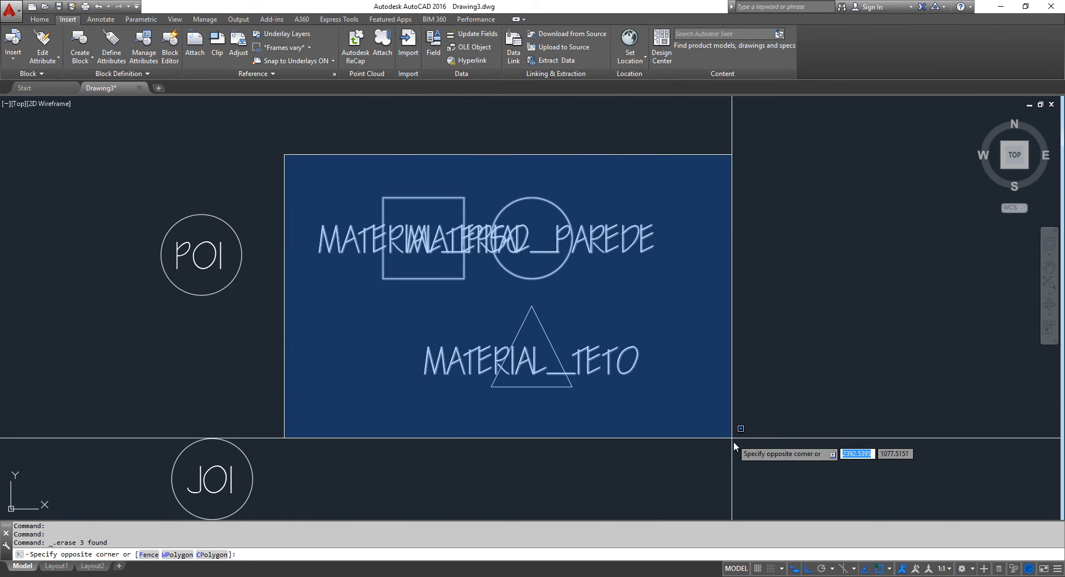
pyautogui.click(734, 441)
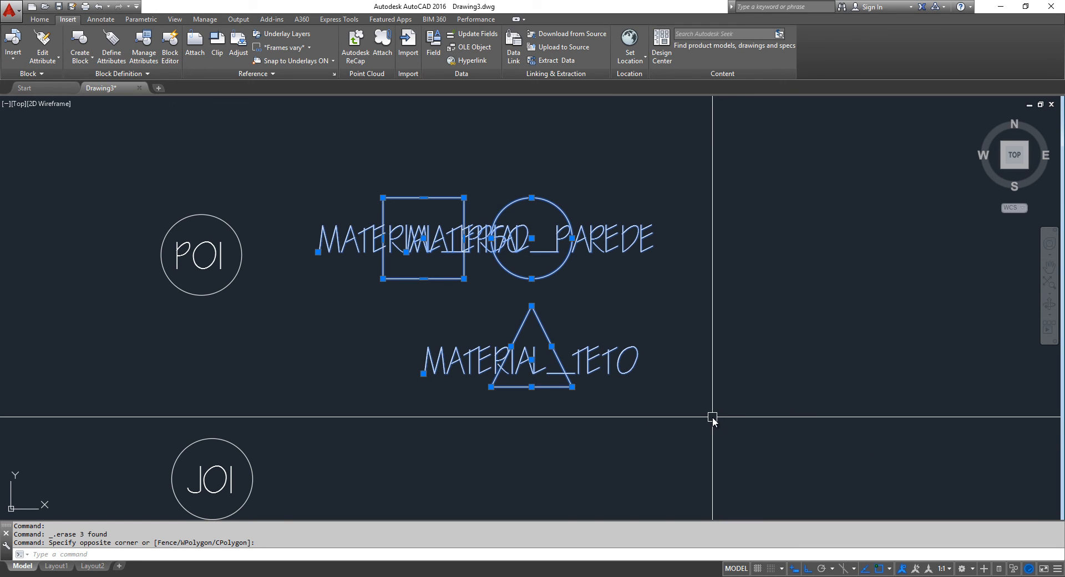
pyautogui.write('B')
pyautogui.press('Return')
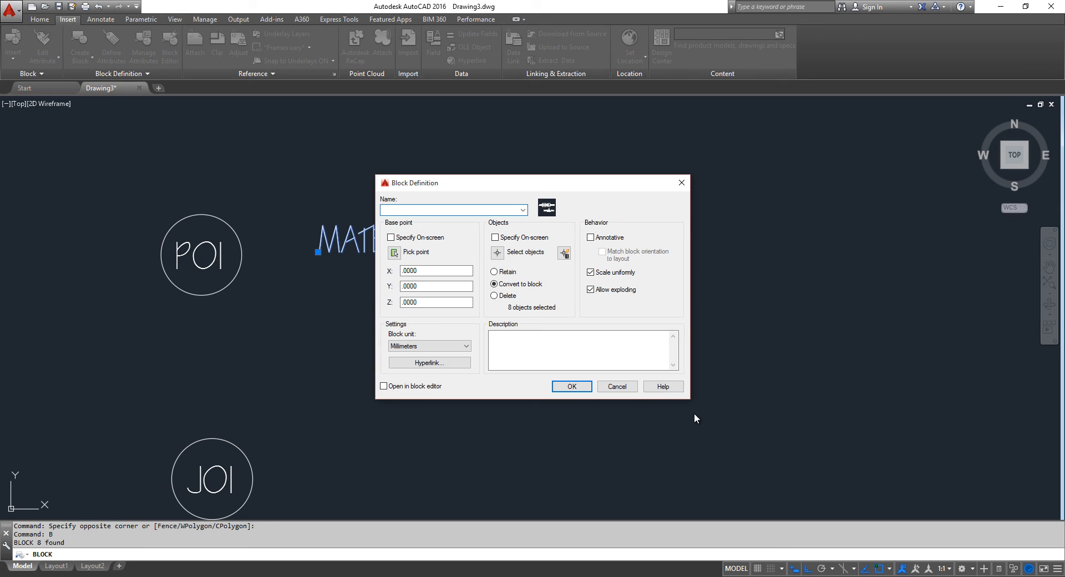
pyautogui.write('IND_MATERIAL')
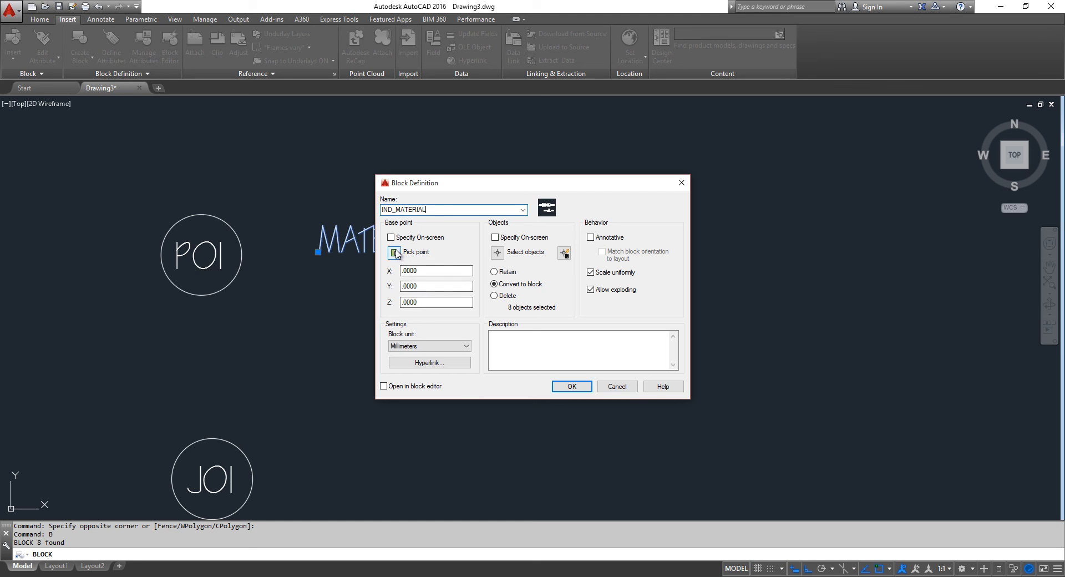
pyautogui.click(395, 253)
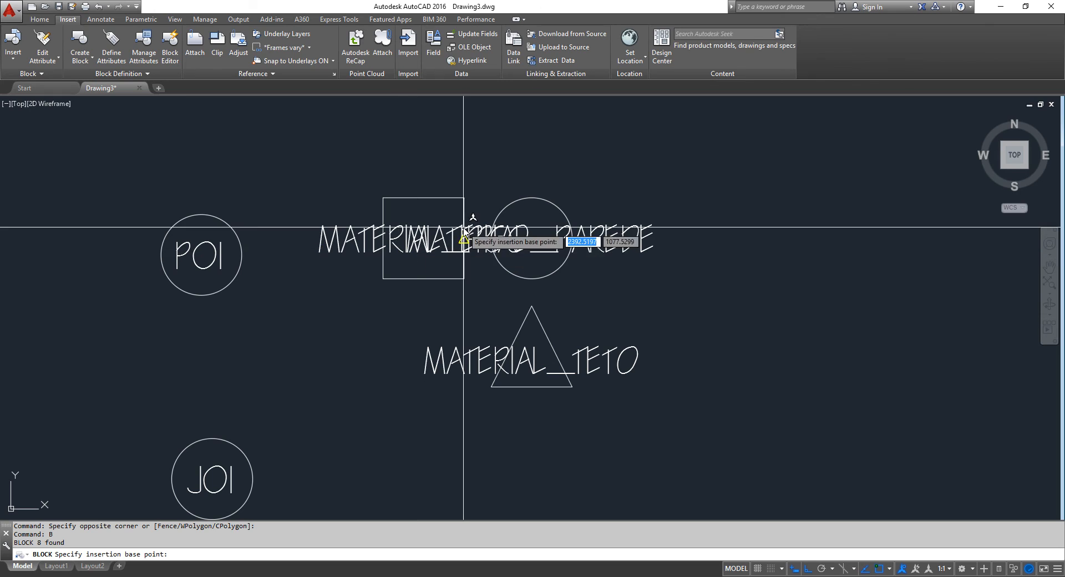
pyautogui.click(531, 239)
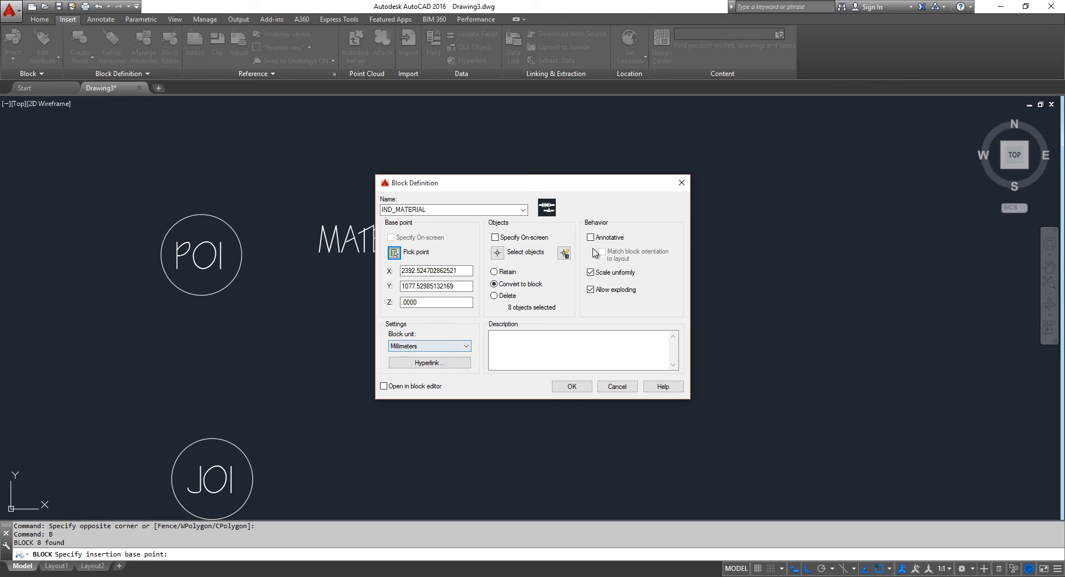
pyautogui.click(590, 237)
pyautogui.click(567, 387)
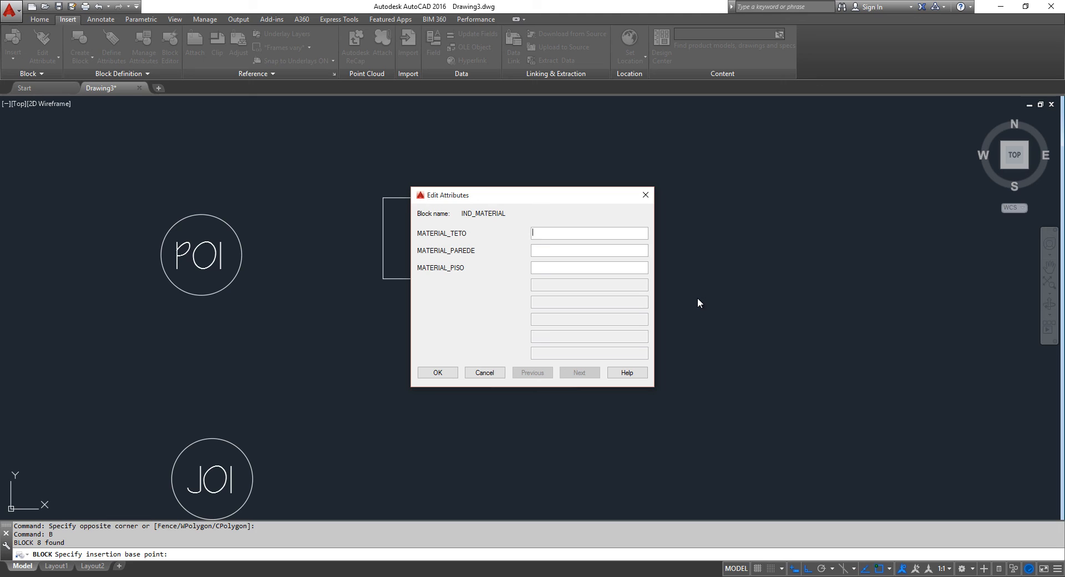
# Step: Set the block's attribute values to 2 for MATERIAL_TETO, 1 for MATERIAL_PAREDE and 3 for MATERIAL_PISO
pyautogui.write('2')
pyautogui.click(535, 250)
pyautogui.write('1')
pyautogui.click(546, 266)
pyautogui.write('3')
pyautogui.click(437, 373)
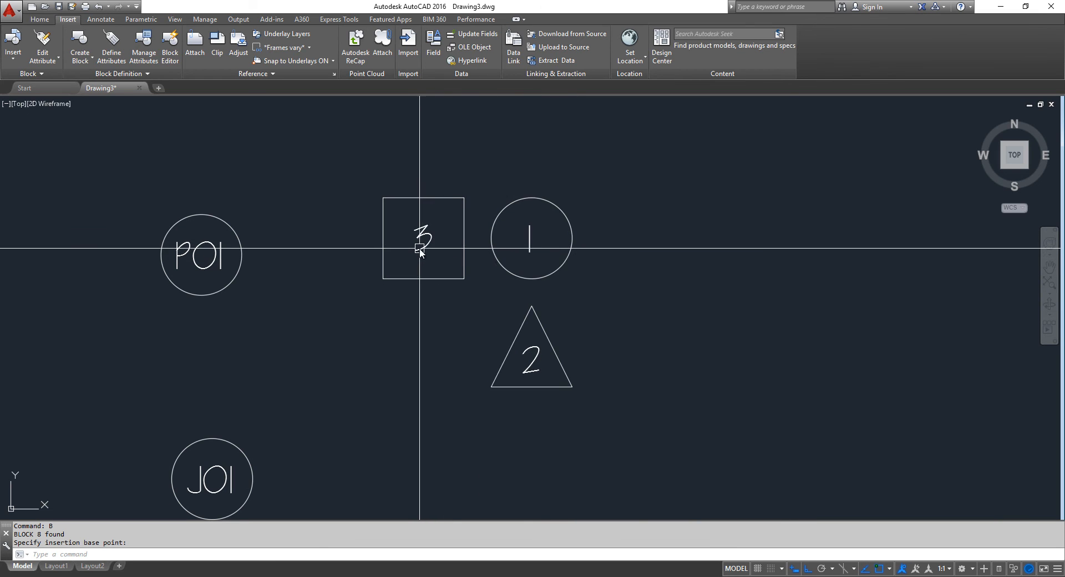
pyautogui.scroll(-6, 263, 337)
pyautogui.moveTo(263, 336)
pyautogui.mouseDown(button='middle')
pyautogui.moveTo(290, 341)
pyautogui.moveTo(437, 313)
pyautogui.mouseUp(button='middle')
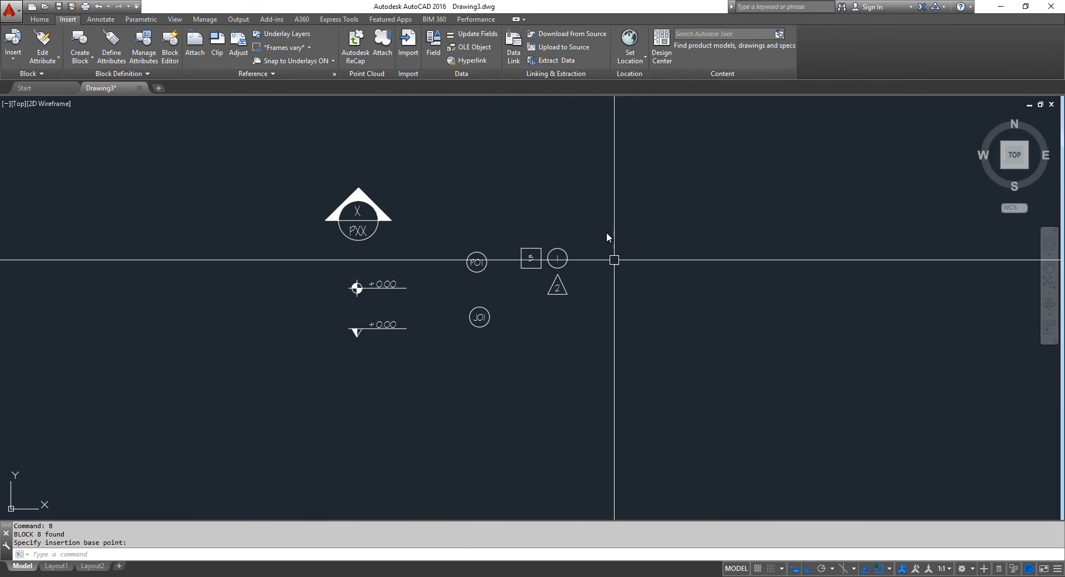
pyautogui.click(627, 406)
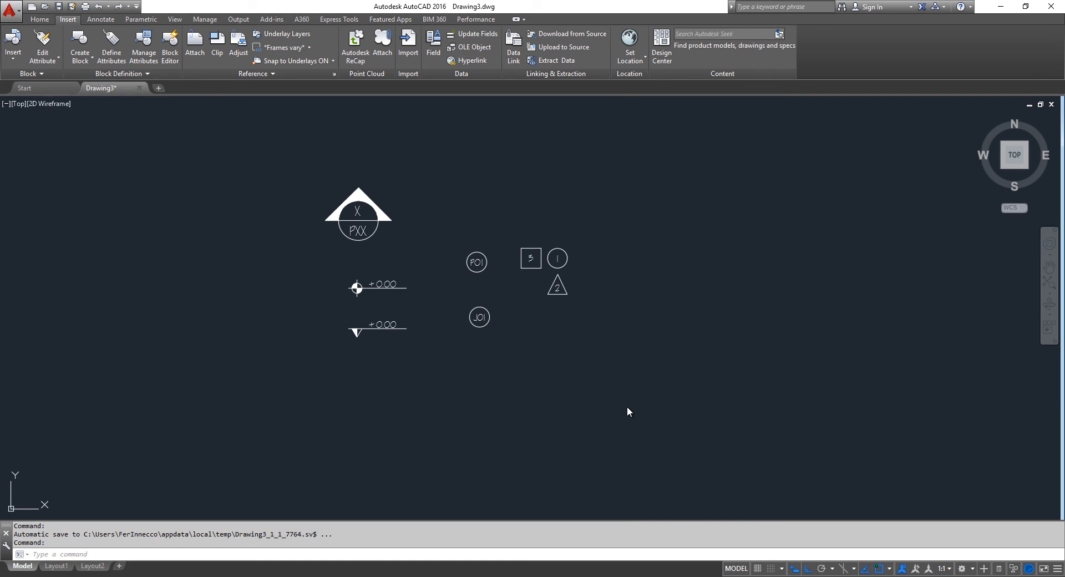